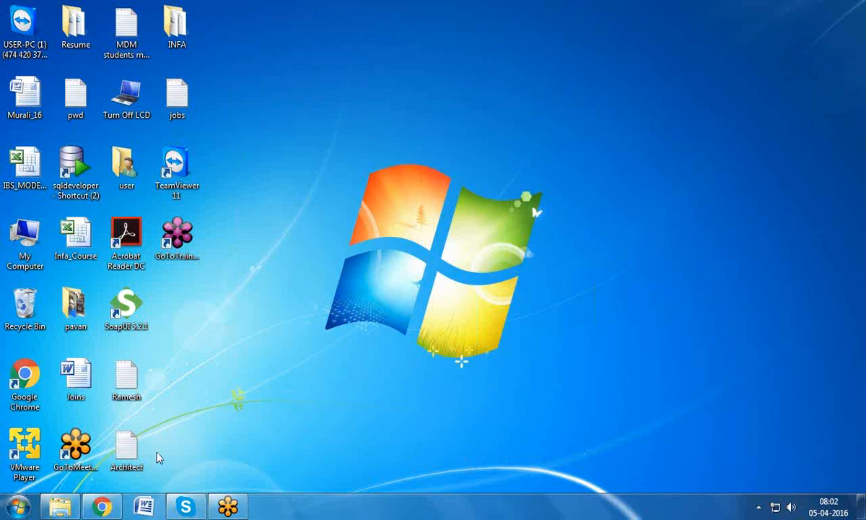
Step: Launch PowerCenter Workflow Manager from the Start menu and maximize its window
left_click(17, 503)
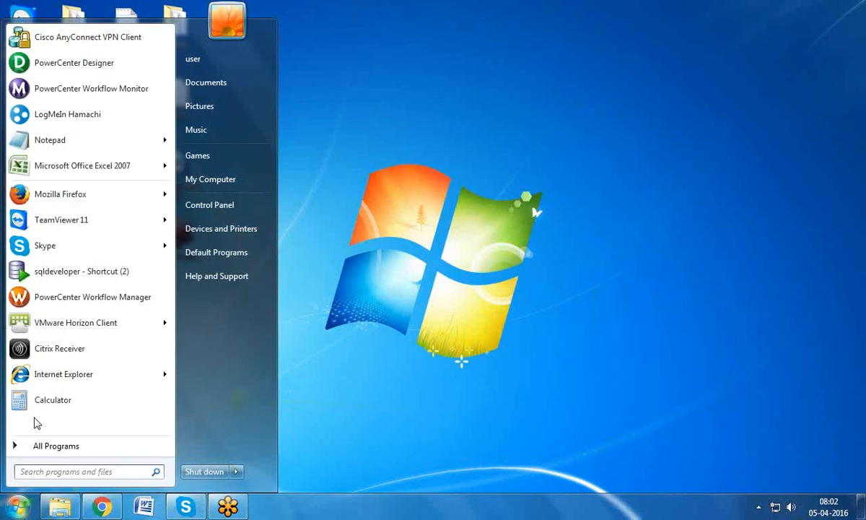
left_click(52, 297)
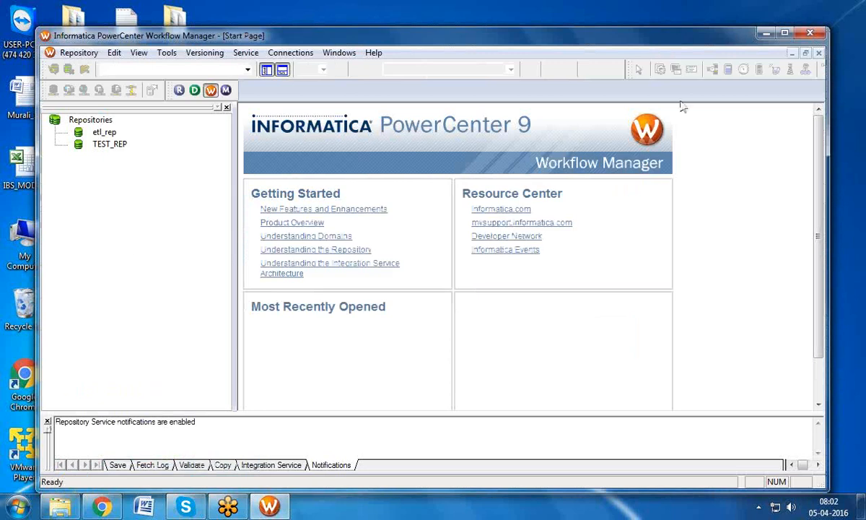
double_click(730, 33)
Step: Try logging in to etl_rep with the username copied as password, then dismiss the connection error
left_click(51, 88)
double_click(61, 101)
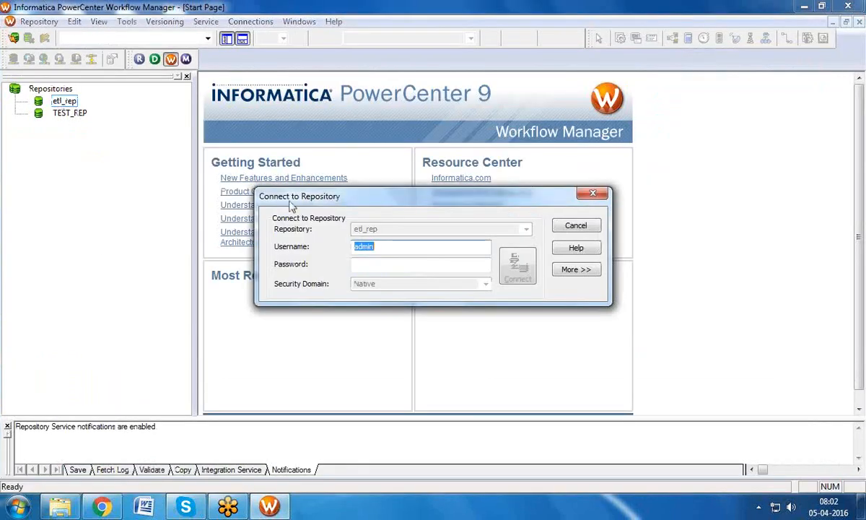
right_click(360, 247)
left_click(391, 291)
left_click(364, 266)
right_click(366, 270)
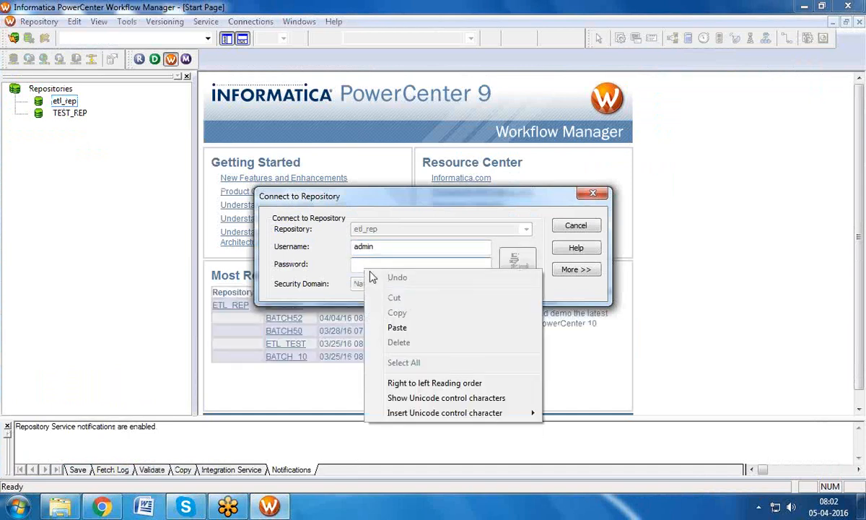
left_click(397, 327)
left_click(517, 277)
left_click(555, 293)
Step: Restart the Informatica 9.5.1 service from services.msc and close the Services console
key("super+r")
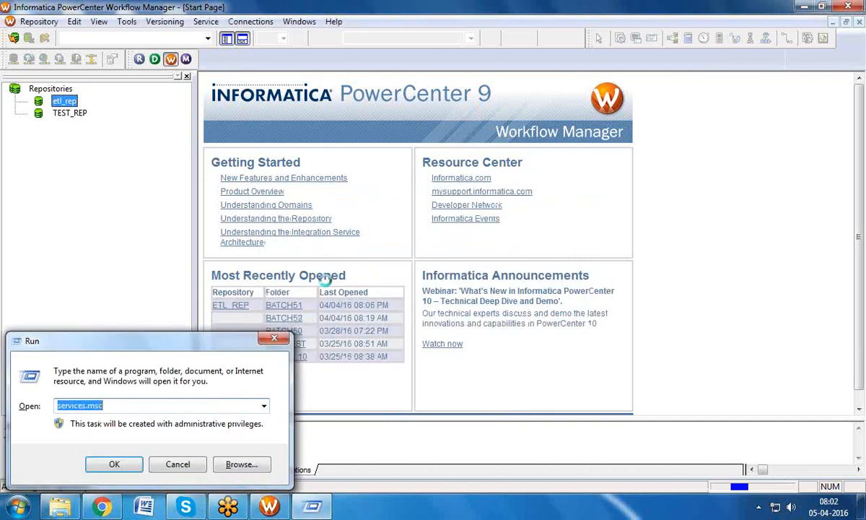
left_click(114, 464)
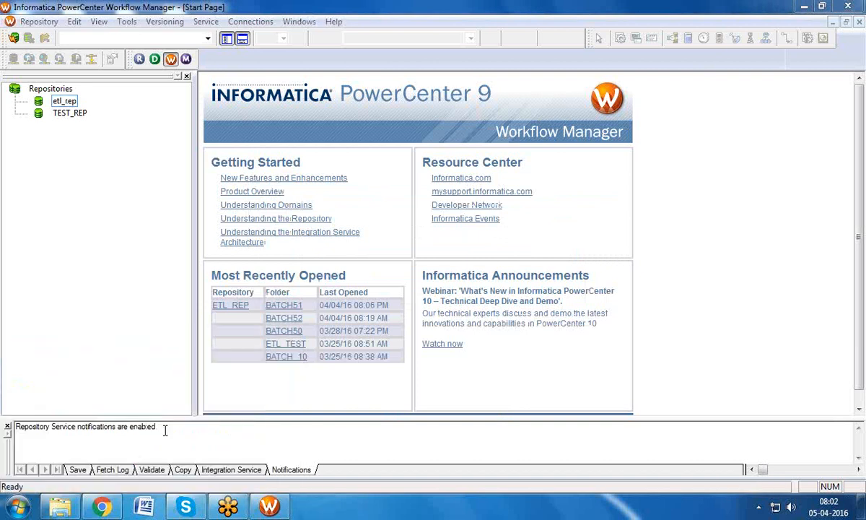
left_click(311, 196)
type("in")
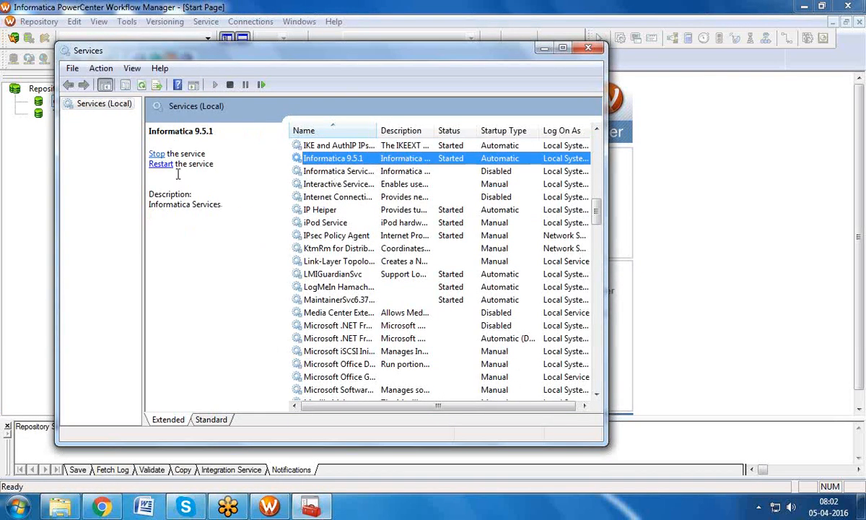
left_click(156, 154)
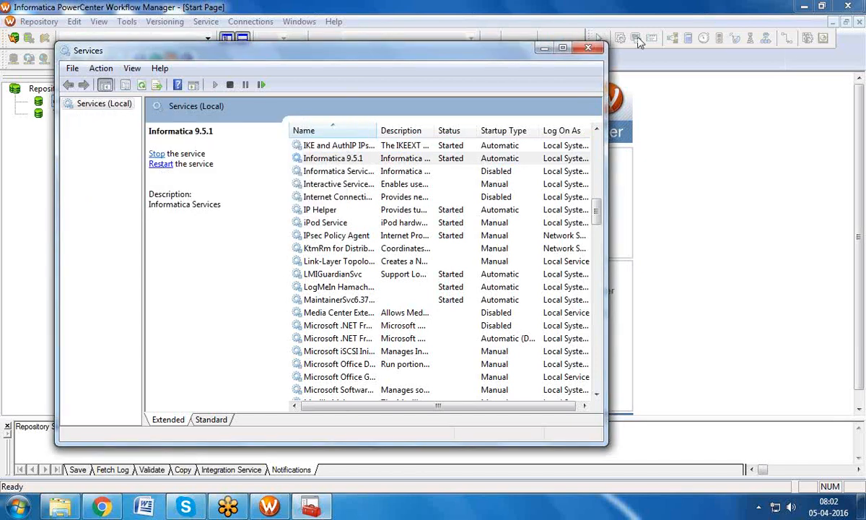
left_click(588, 48)
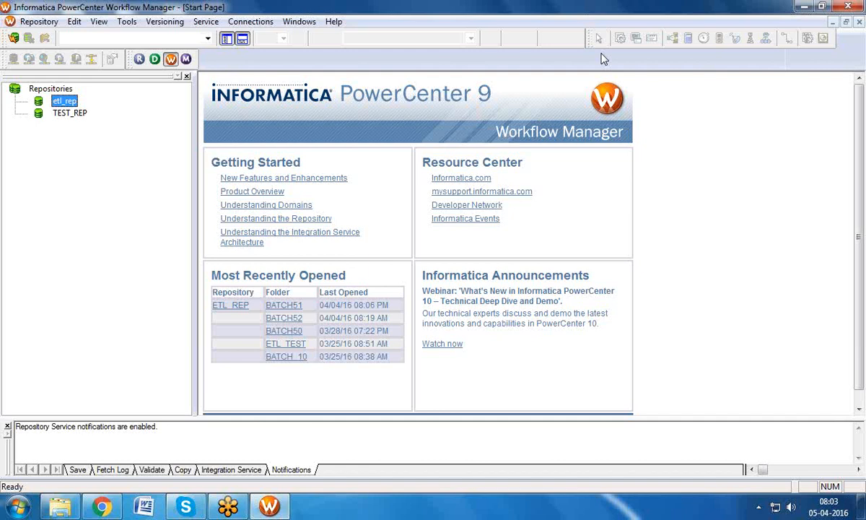
Step: Open Notepad from the Run prompt
key("super+r")
type("no")
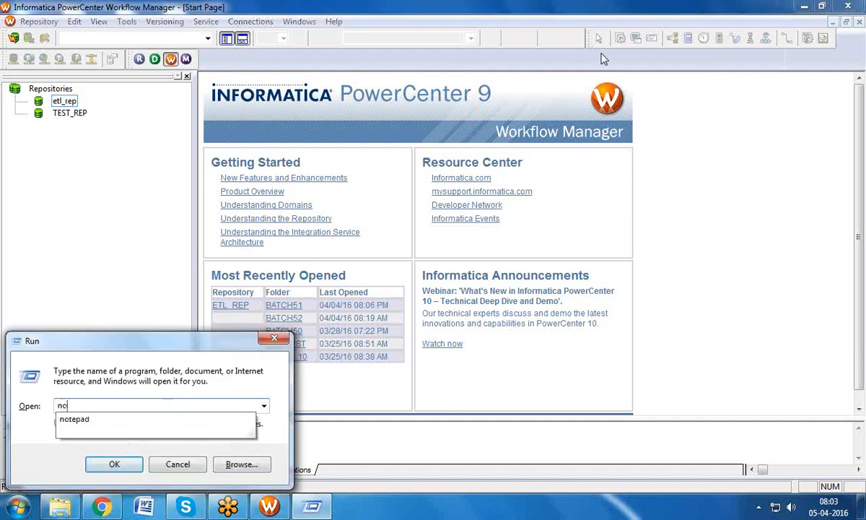
key("Down")
key("Return")
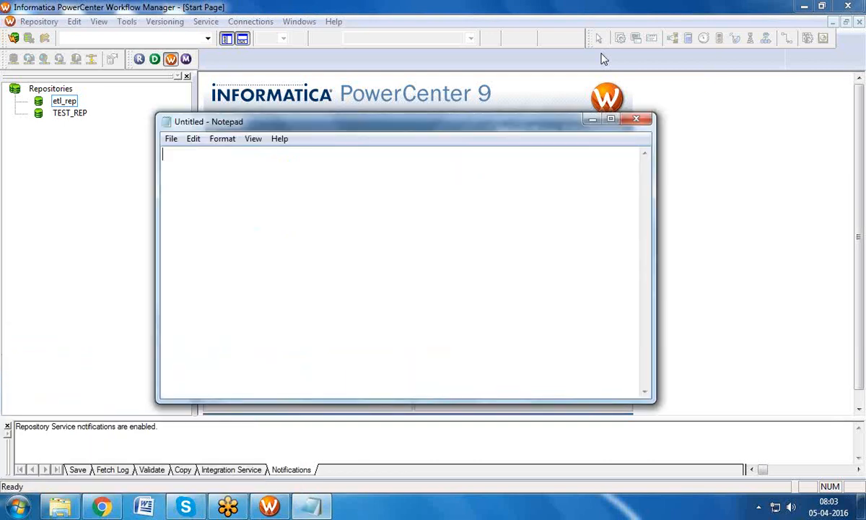
Step: Write the notes SEQ BATCH, PARALLEL BATCH and START -S1-S2-S3-S4 on separate lines
type("SEQ BATCH")
key("Return")
key("Return")
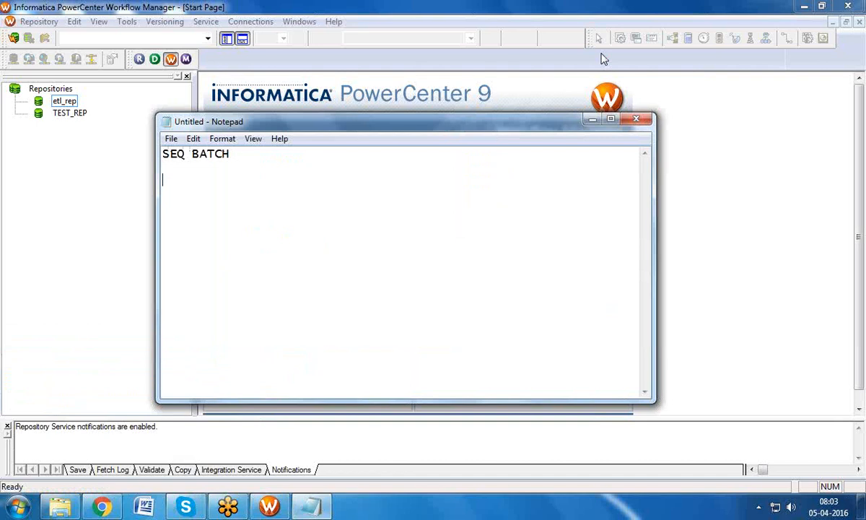
type("PARALLEL BATCH")
key("Return")
key("Return")
key("Return")
type("START ")
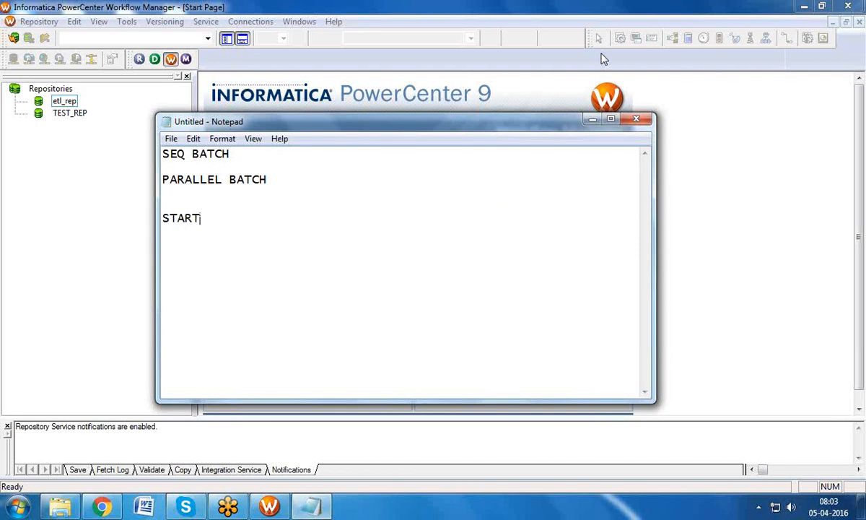
type("-S1-S2-S3")
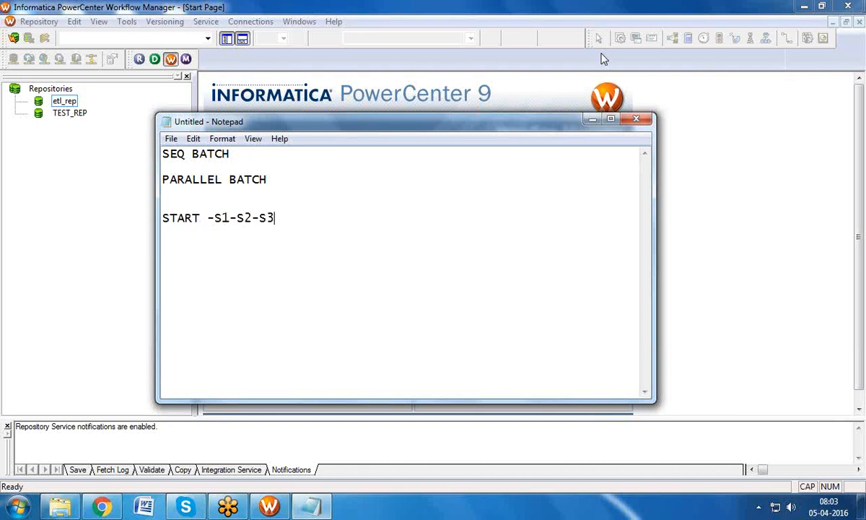
type("-S4")
left_click(243, 219)
left_click(267, 219)
Step: Connect to the etl_rep repository, pasting the username into the password field
left_click(64, 103)
right_click(64, 103)
left_click(101, 143)
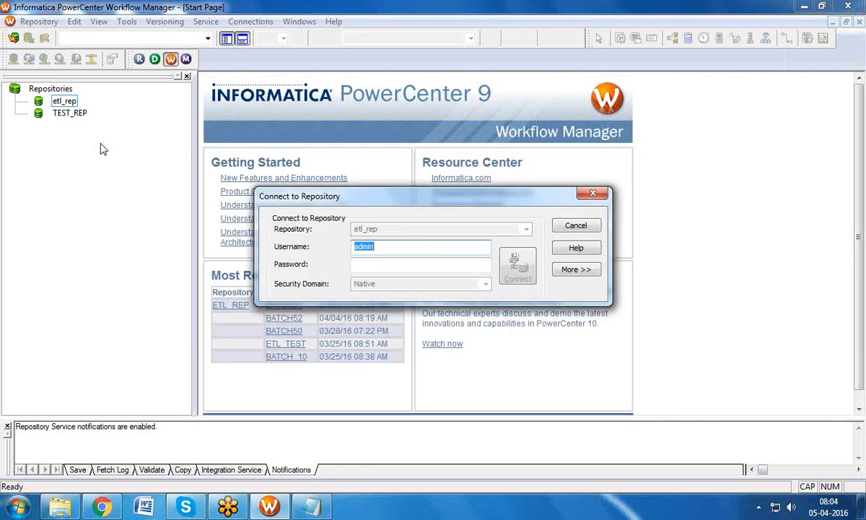
right_click(364, 249)
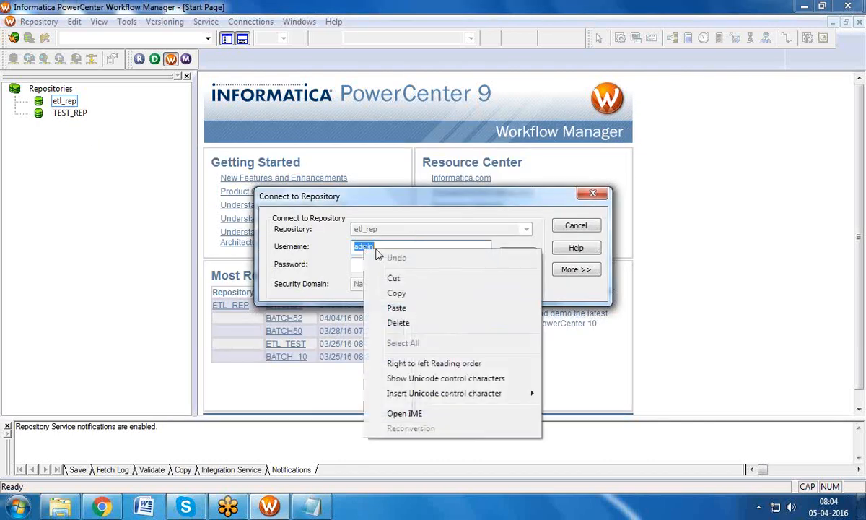
left_click(385, 286)
left_click(366, 264)
right_click(366, 265)
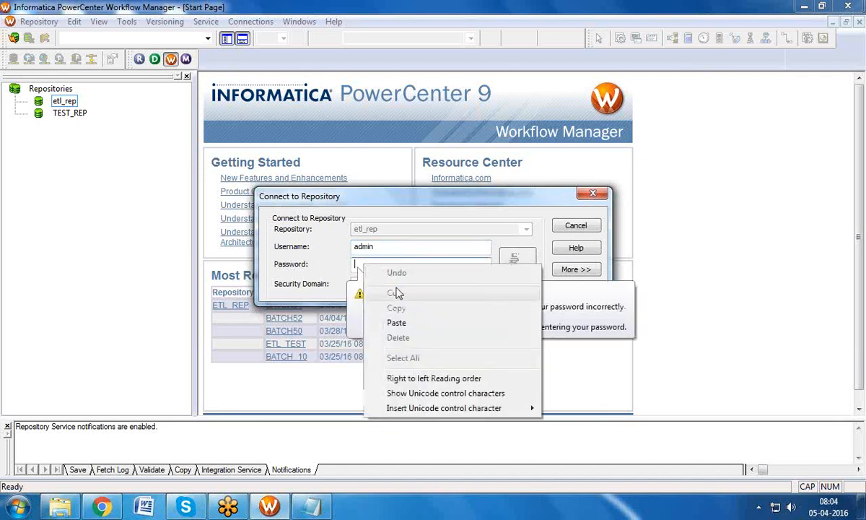
left_click(396, 323)
left_click(517, 265)
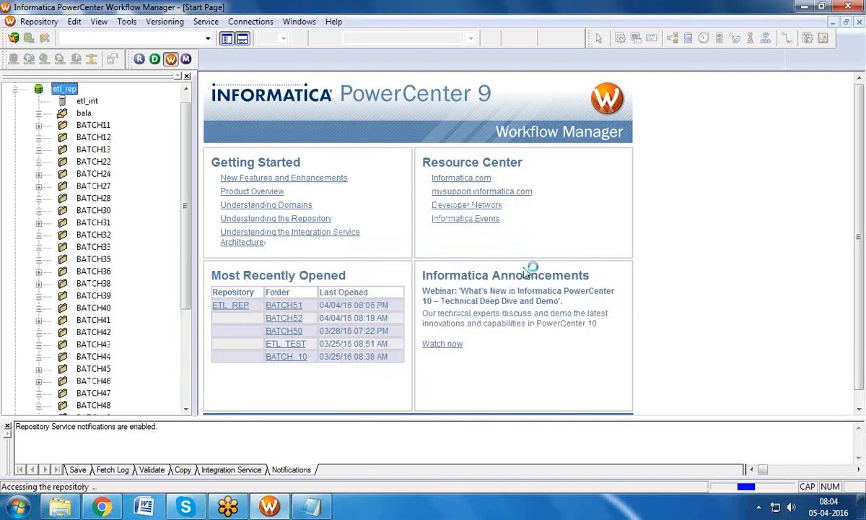
Step: Hide the Output window and open the BATCH52 folder
left_click(241, 38)
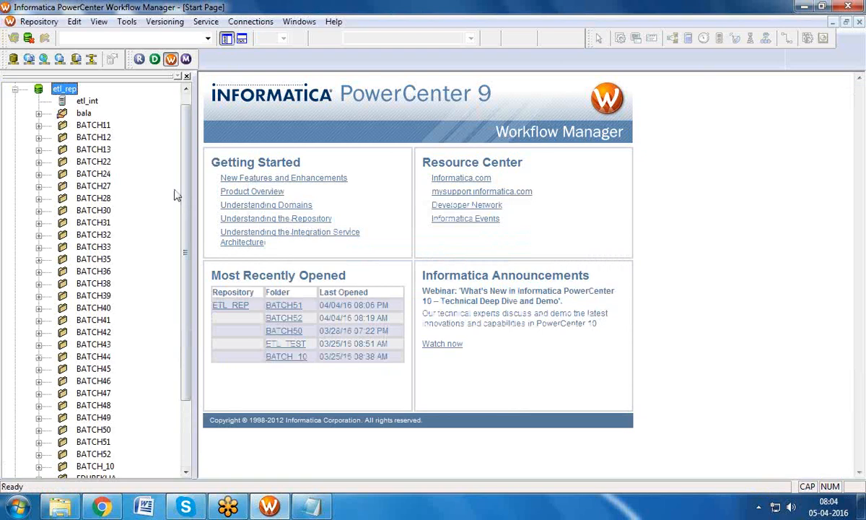
left_click_drag(187, 193, 165, 317)
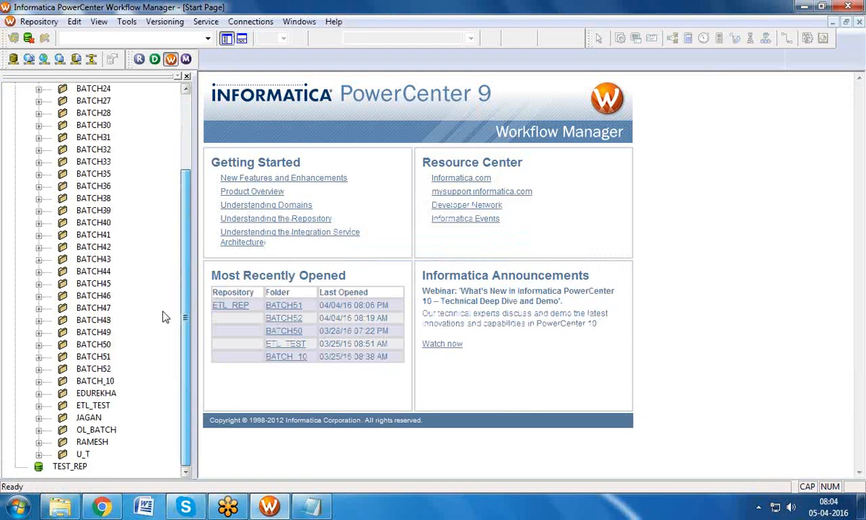
double_click(107, 369)
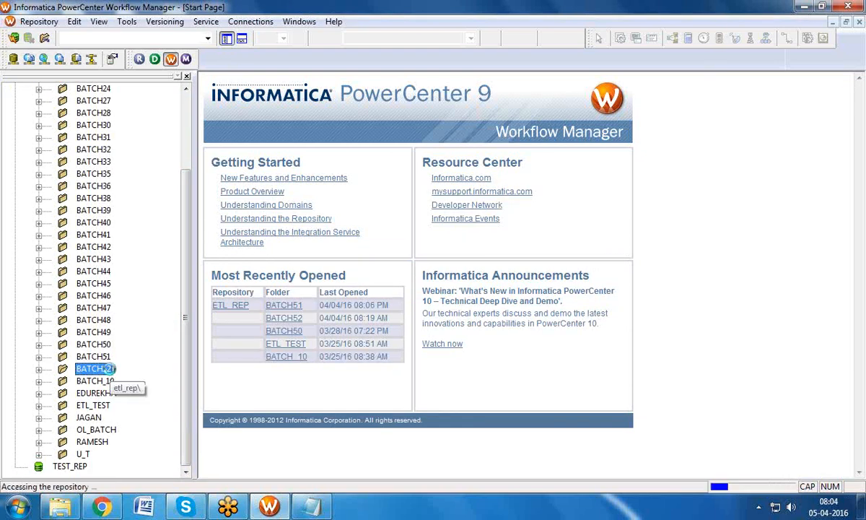
Step: Close the loaded workflow and create a new workflow named WF_SEQ_BATCH
left_click(350, 85)
left_click(246, 21)
left_click(253, 62)
type("WF_SEQ_BATCH")
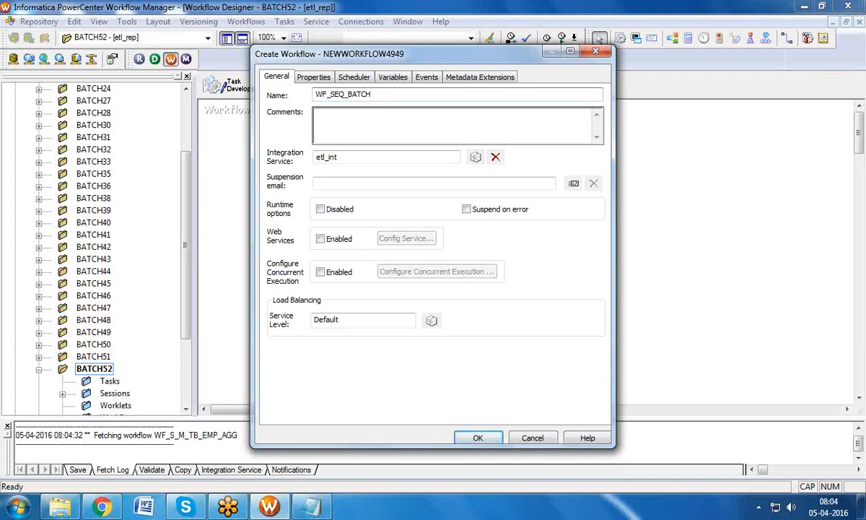
left_click(476, 436)
left_click(242, 39)
Step: Add sessions S_M_ROUTE_EMP_DATA, S_M_SPLIT_CUST_INFO, S_M_SPLIT_H_F and S_M_SPLIT_U_D to the canvas
left_click(62, 394)
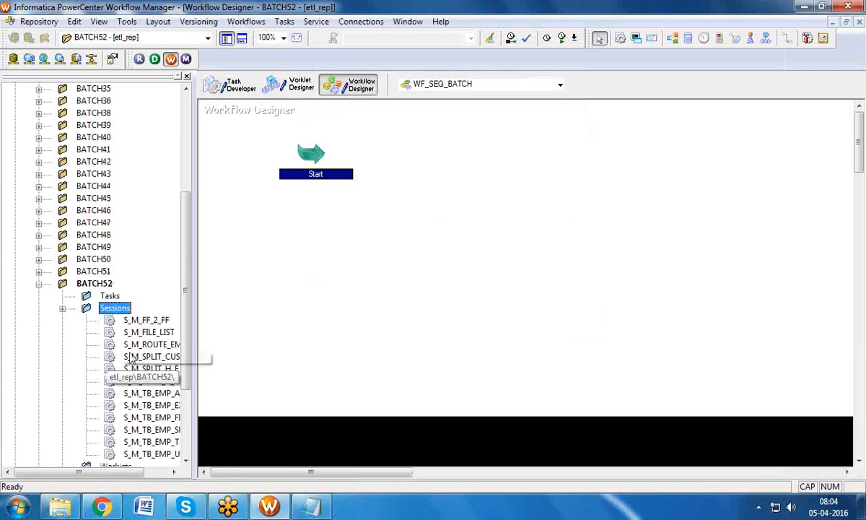
scroll(143, 407, "down", 3)
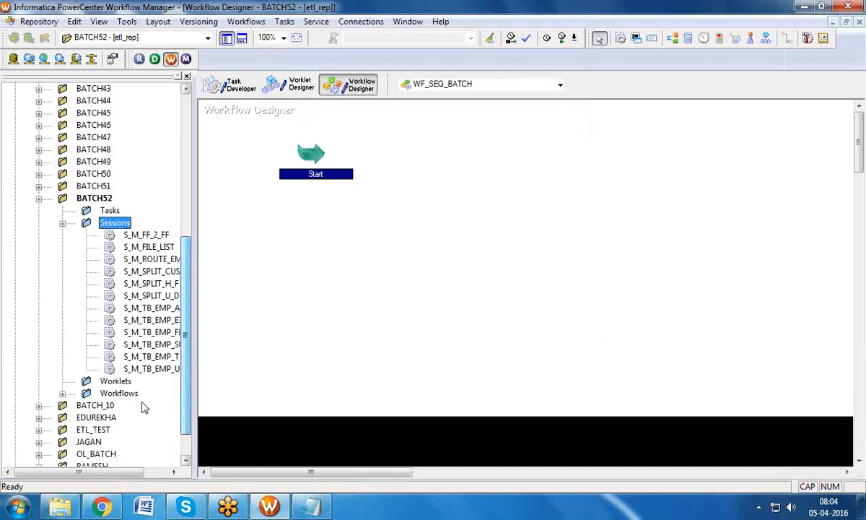
left_click(103, 466)
left_click_drag(140, 472, 171, 477)
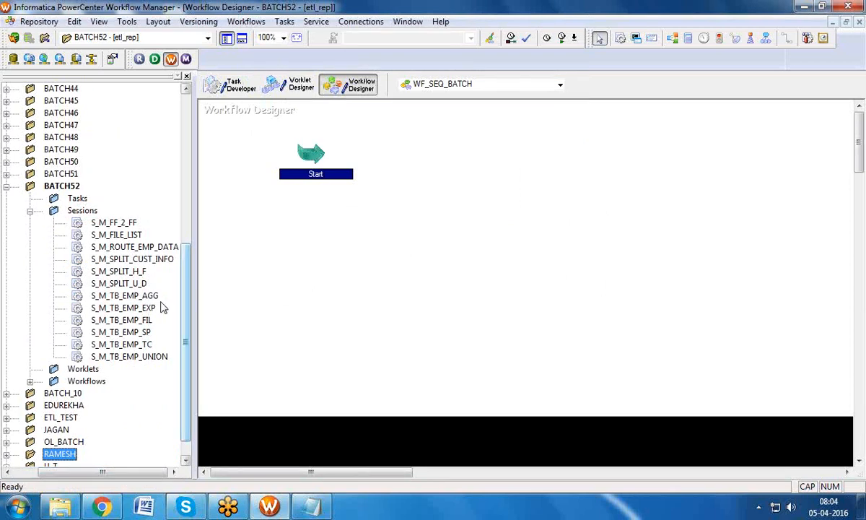
left_click_drag(153, 247, 447, 159)
left_click(158, 259)
left_click_drag(157, 260, 573, 160)
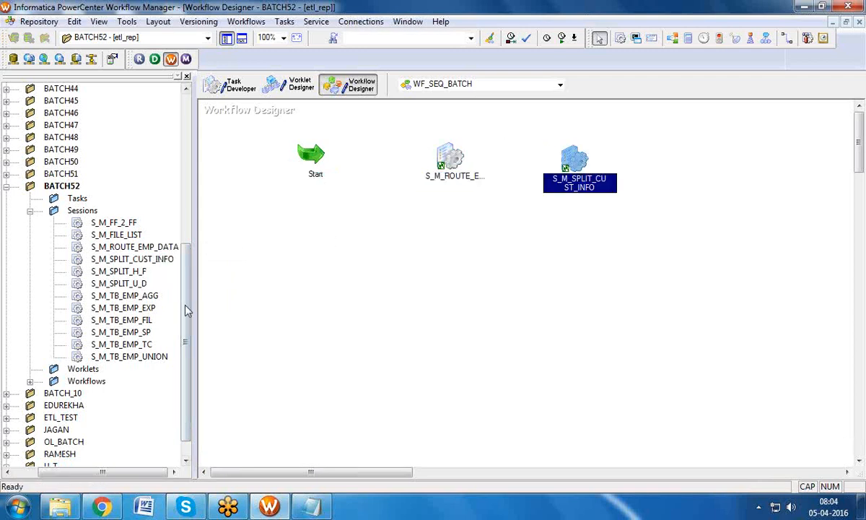
left_click_drag(137, 272, 700, 177)
left_click_drag(136, 286, 706, 303)
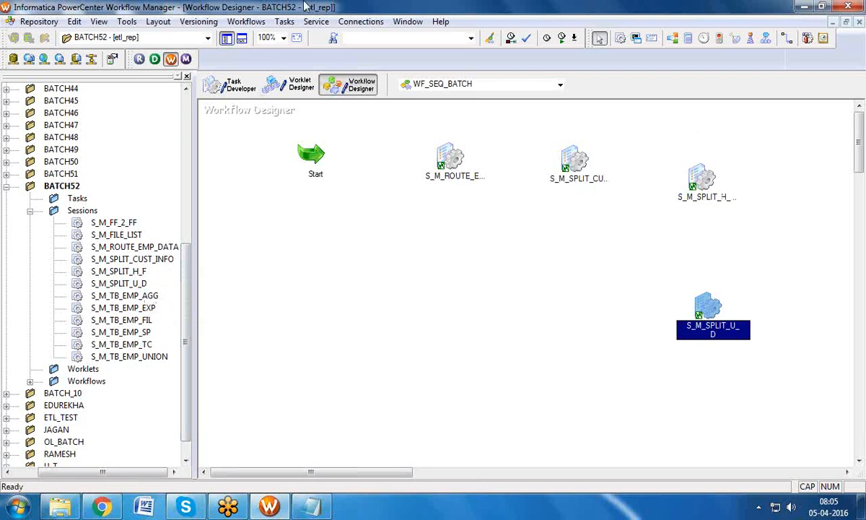
left_click(284, 21)
Step: Link Start to S_M_ROUTE_EMP_DATA and S_M_SPLIT_H_F to S_M_SPLIT_U_D
left_click(289, 103)
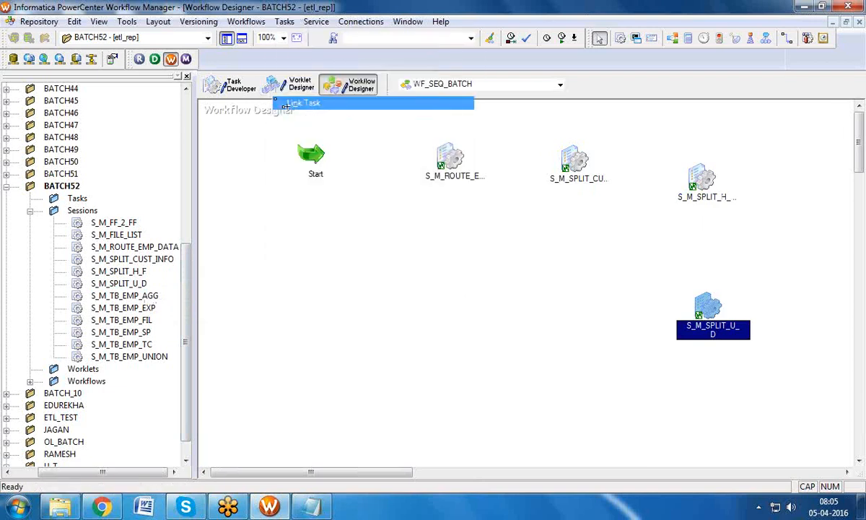
left_click_drag(311, 155, 685, 193)
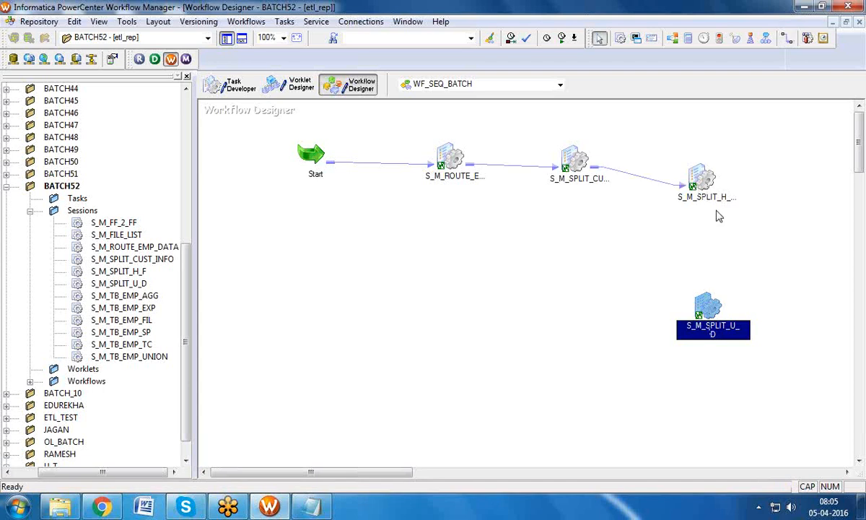
left_click(284, 21)
left_click(296, 103)
left_click_drag(699, 185, 709, 307)
Step: Arrange the workflow tasks horizontally and hide the Navigator to widen the canvas
right_click(500, 253)
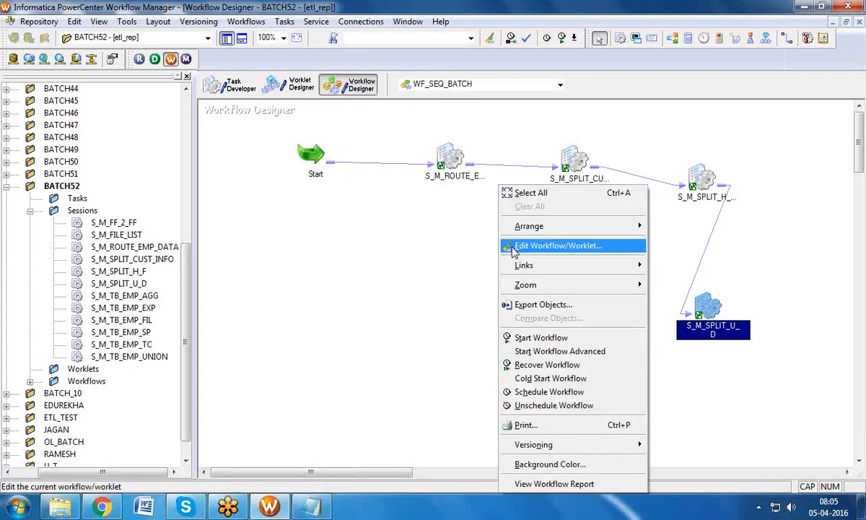
mouse_move(531, 226)
left_click(667, 226)
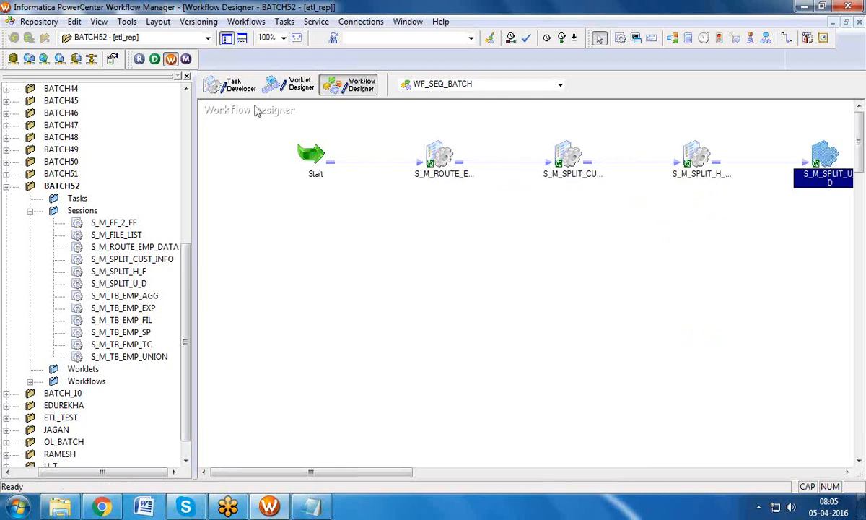
left_click(226, 38)
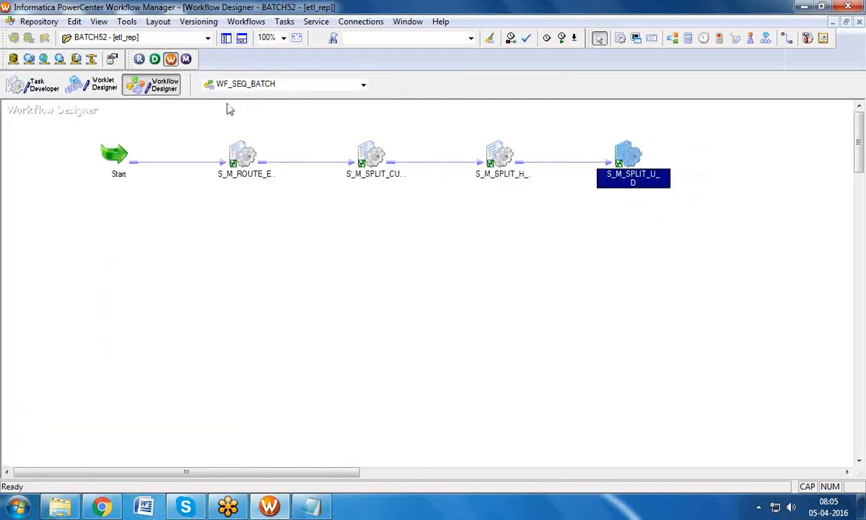
Step: Rename session S_M_ROUTE_EMP_DATA to S1 in Edit Tasks
left_click(246, 137)
double_click(245, 163)
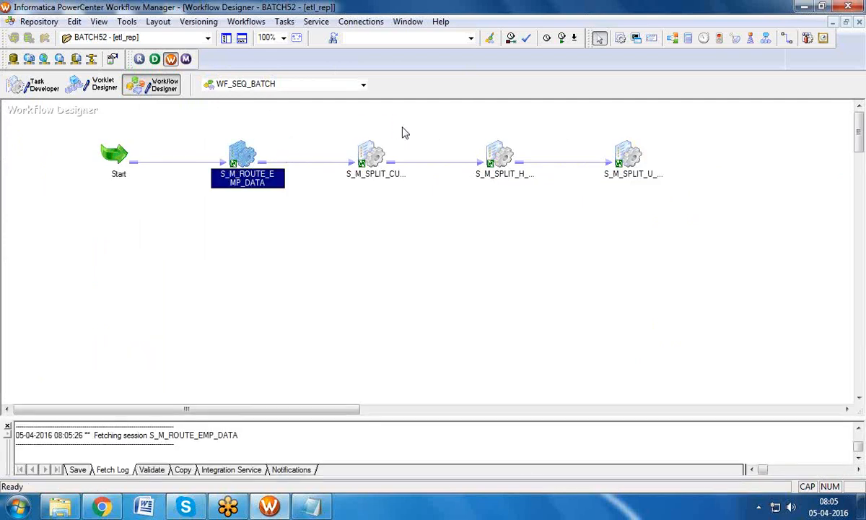
left_click(566, 56)
type("S1")
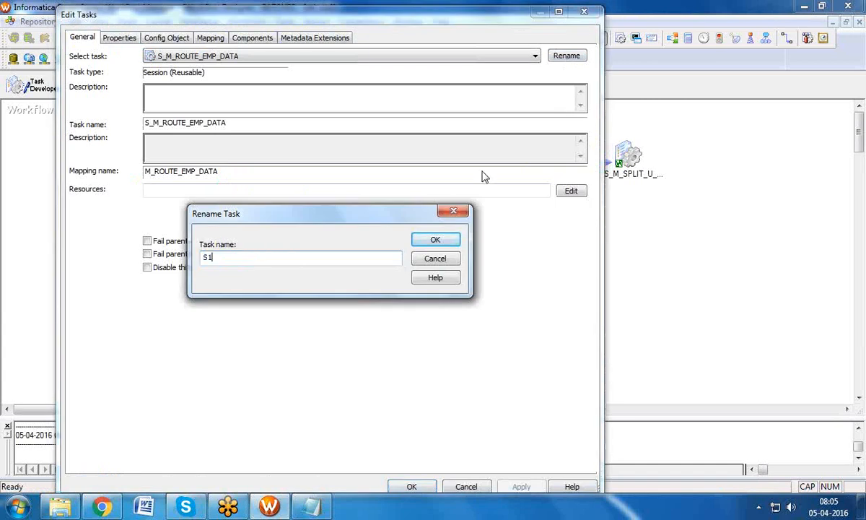
left_click(426, 240)
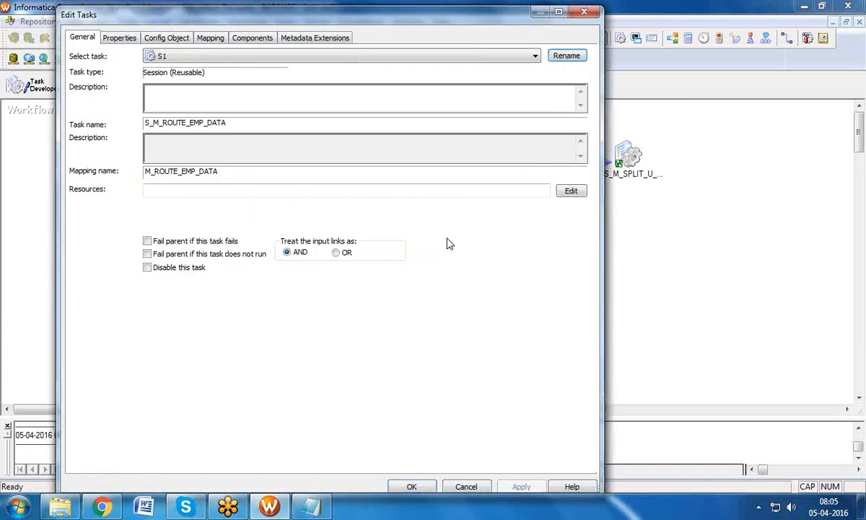
Step: Keep the change and rename S_M_SPLIT_CUST_INFO to S2
left_click(534, 56)
left_click(505, 89)
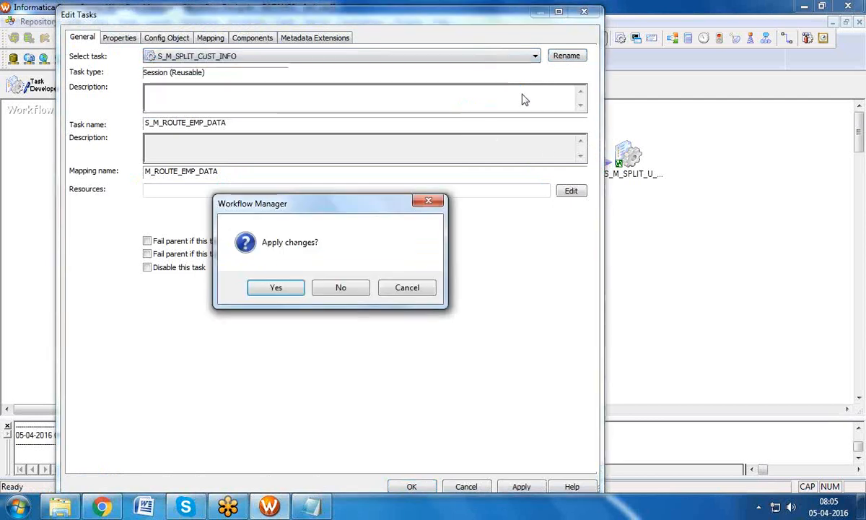
left_click(277, 288)
left_click(566, 57)
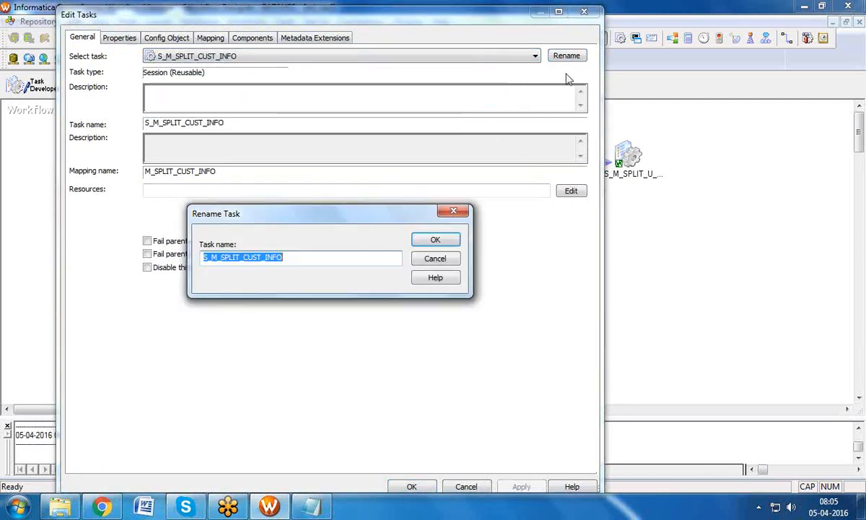
type("S2")
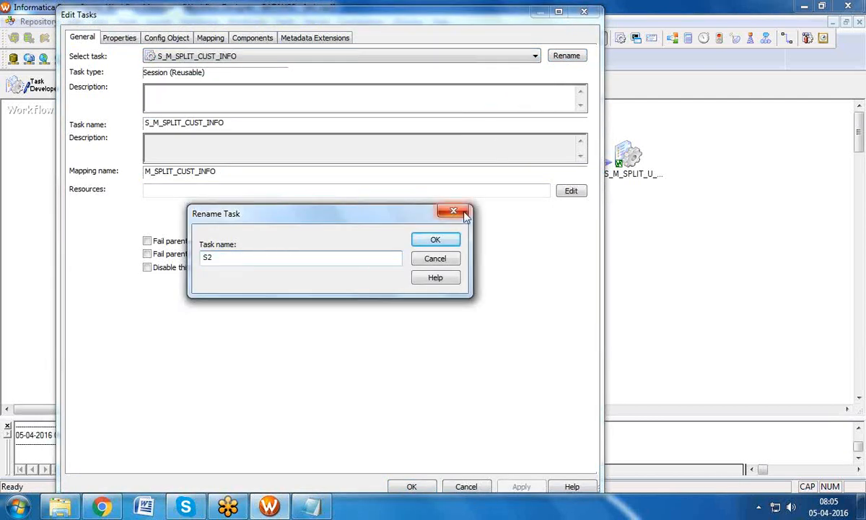
left_click(458, 238)
Step: Keep the change, rename S_M_SPLIT_H_F to S3 and apply
left_click(534, 56)
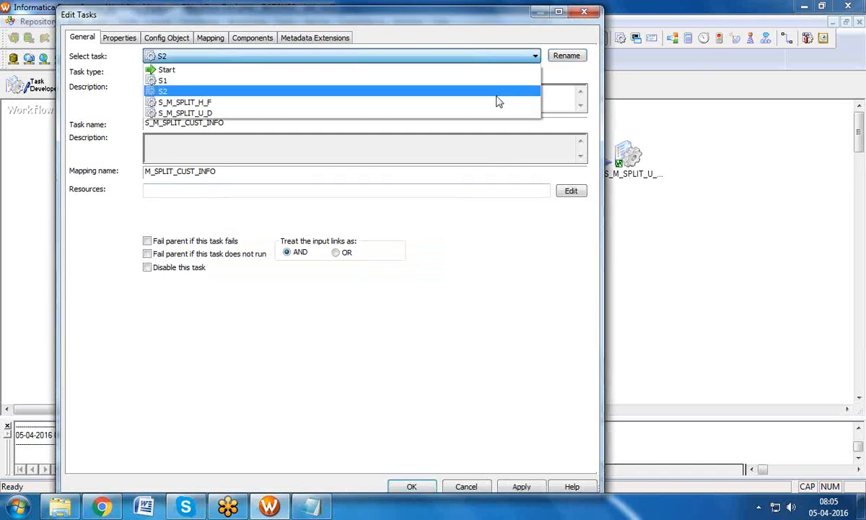
left_click(492, 109)
left_click(273, 286)
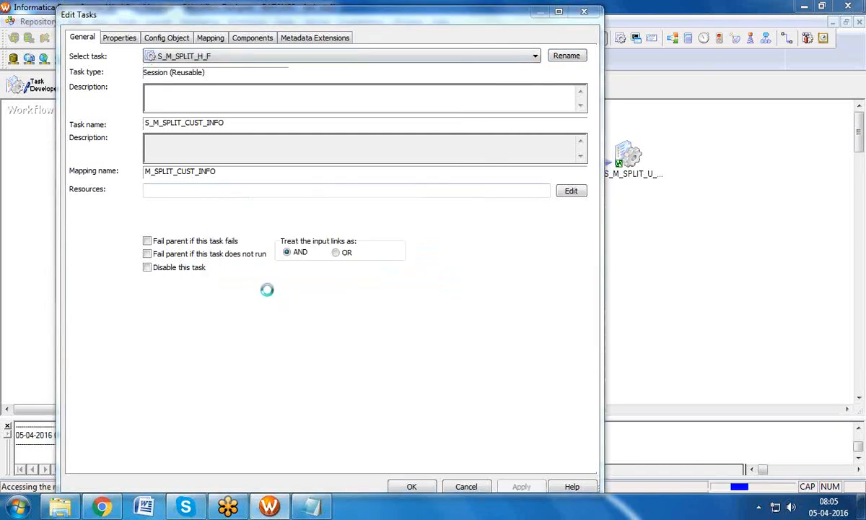
left_click(567, 56)
type("S3")
left_click(435, 238)
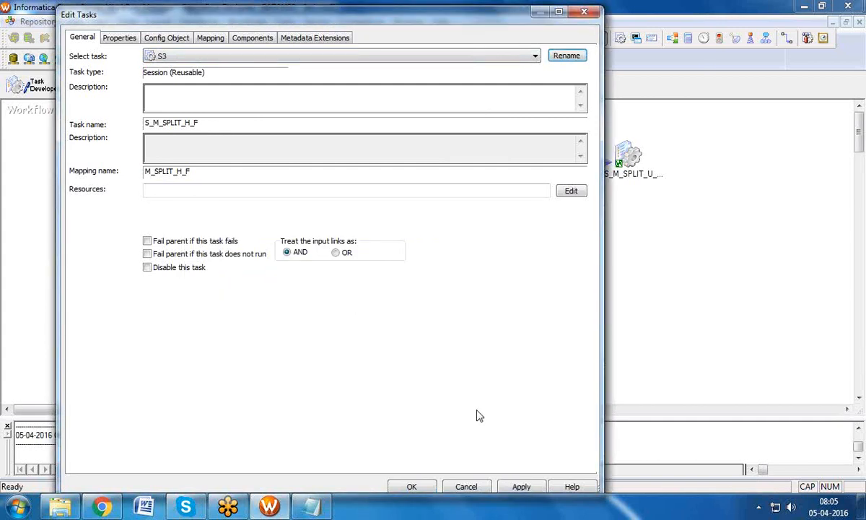
left_click(519, 487)
Step: Rename S_M_SPLIT_U_D to S4, apply the renames and close the editor
left_click(531, 56)
left_click(498, 113)
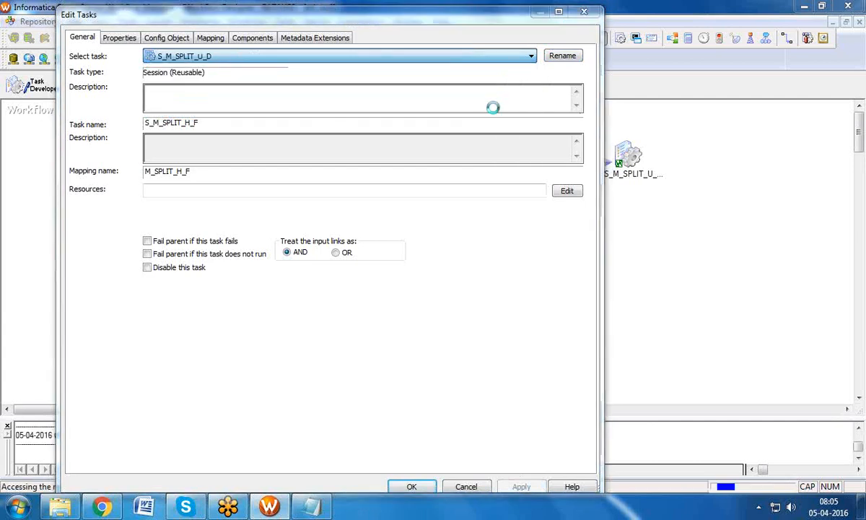
left_click(563, 57)
type("S4")
left_click(435, 239)
left_click(519, 486)
left_click(411, 485)
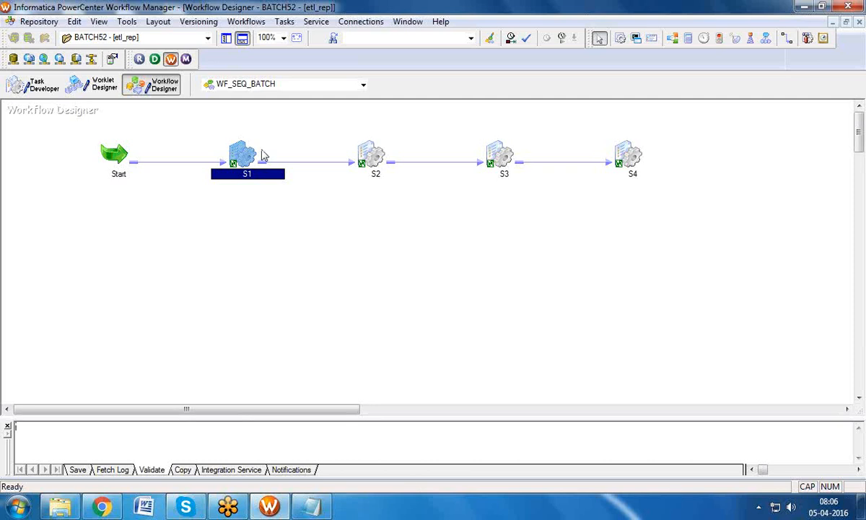
Step: Save WF_SEQ_BATCH via Repository > Save and run it with Start Workflow
left_click(36, 23)
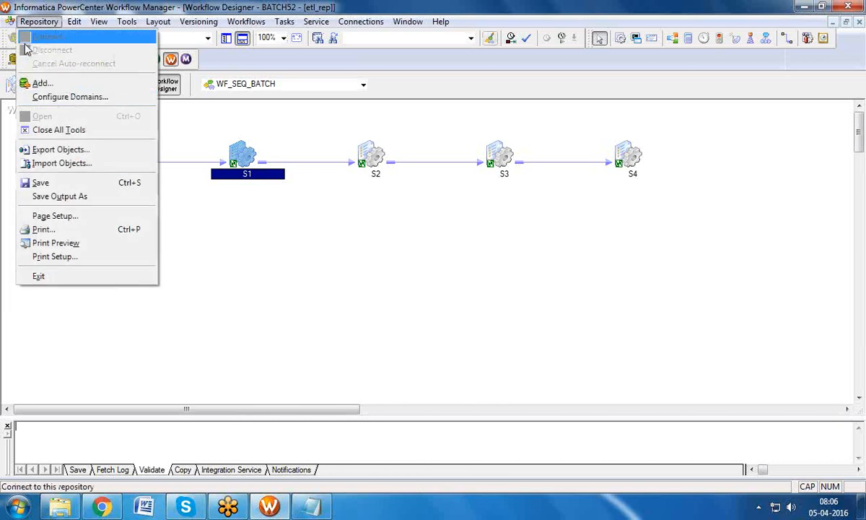
left_click(42, 183)
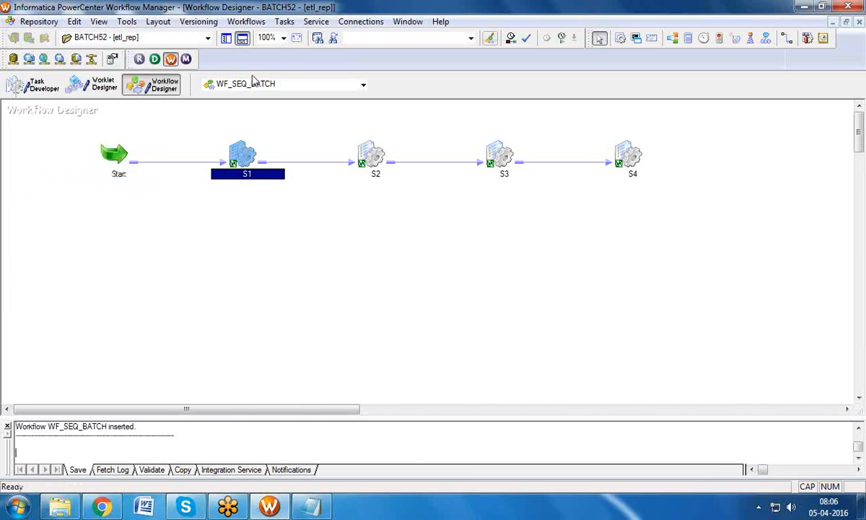
left_click(264, 23)
left_click(252, 96)
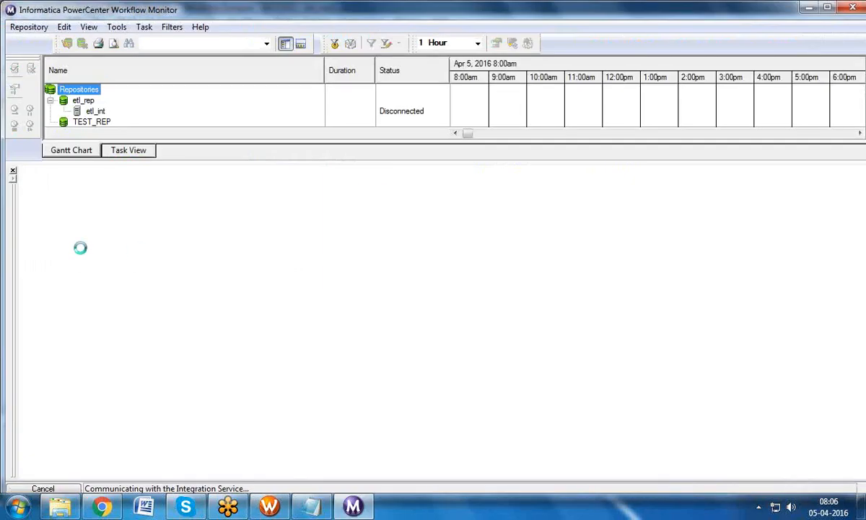
Step: Watch WF_SEQ_BATCH under BATCH52 until it and S1–S4 succeed, then return to Workflow Manager
left_click(12, 171)
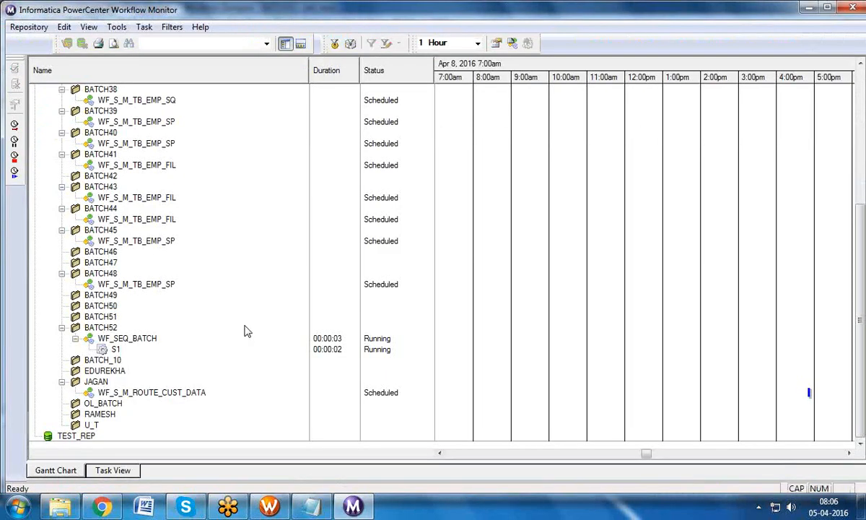
left_click(124, 338)
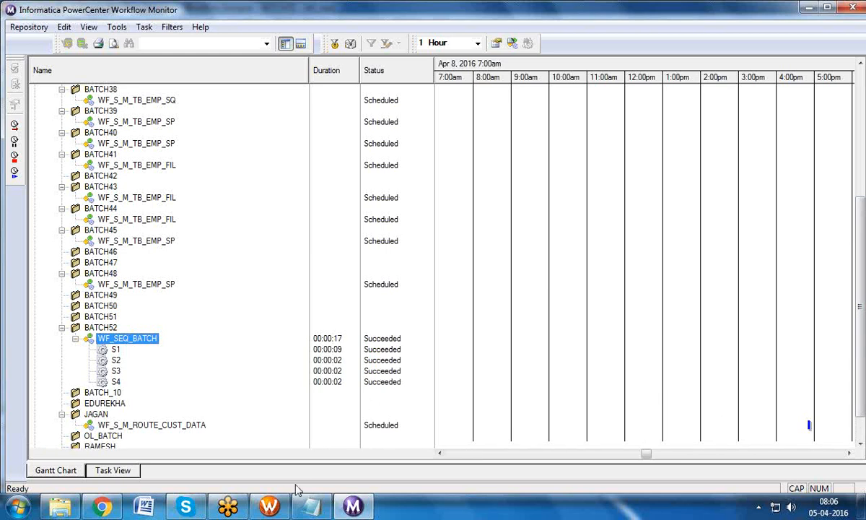
left_click(270, 507)
Step: Create an empty workflow WF_PARALLEL_BATCH, then pick WF_SEQ_BATCH from the workflow dropdown
left_click(246, 22)
left_click(247, 35)
type("WF_PARALLEL_BATCH")
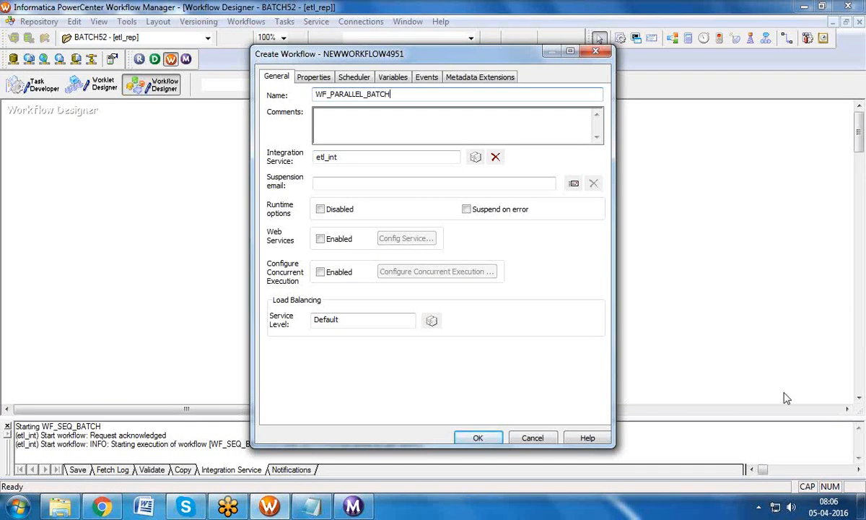
left_click(488, 441)
left_click(349, 86)
left_click(340, 105)
Step: Copy sessions S1–S4 from WF_SEQ_BATCH and paste them into WF_PARALLEL_BATCH
left_click_drag(225, 115, 657, 205)
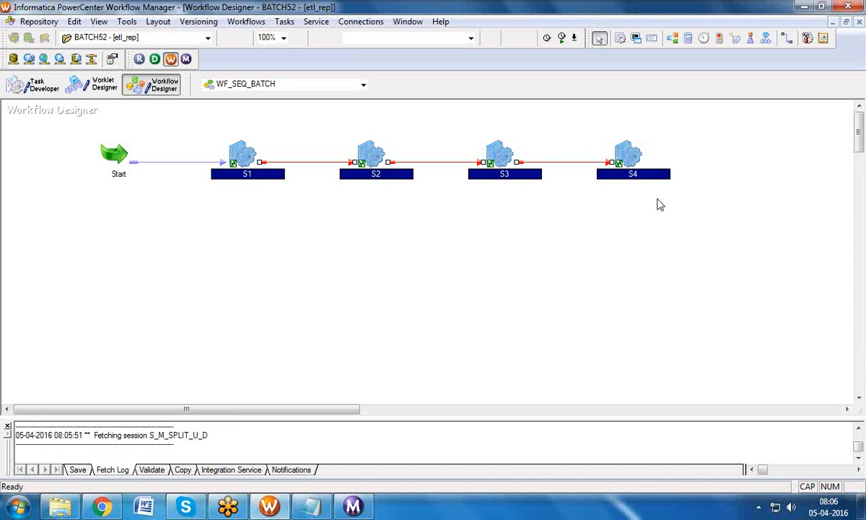
left_click(363, 85)
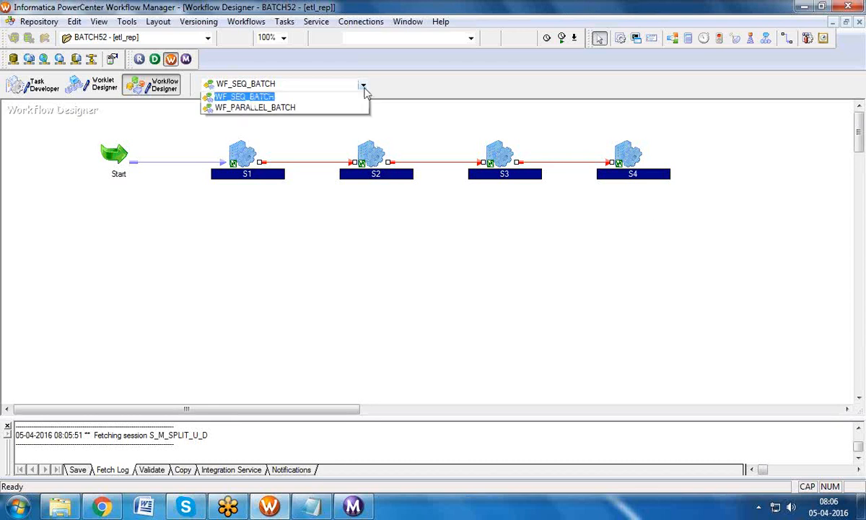
left_click(334, 120)
key("ctrl+v")
left_click(399, 275)
Step: Arrange the pasted sessions horizontally in a row
right_click(247, 127)
mouse_move(289, 152)
left_click(400, 153)
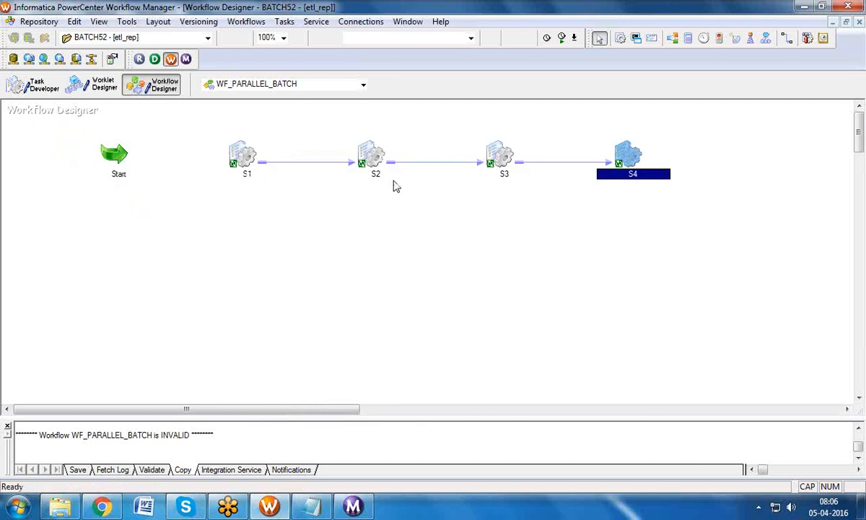
Step: Delete the S1–S2, S2–S3 and S3–S4 links
left_click(315, 166)
key("Delete")
left_click(441, 282)
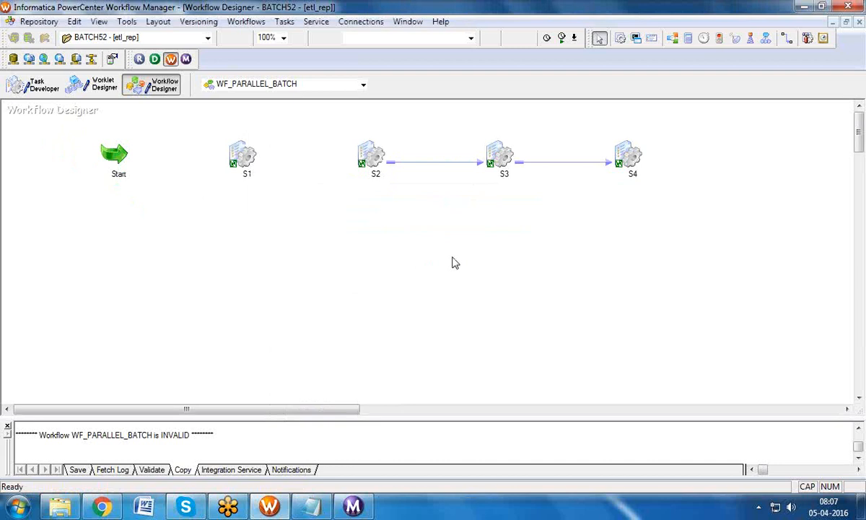
left_click(444, 165)
key("Delete")
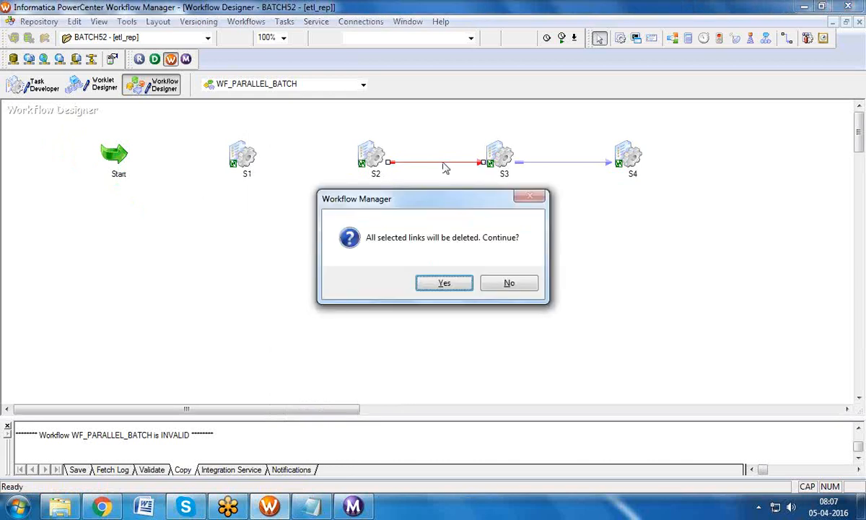
left_click(450, 283)
left_click(563, 163)
key("Delete")
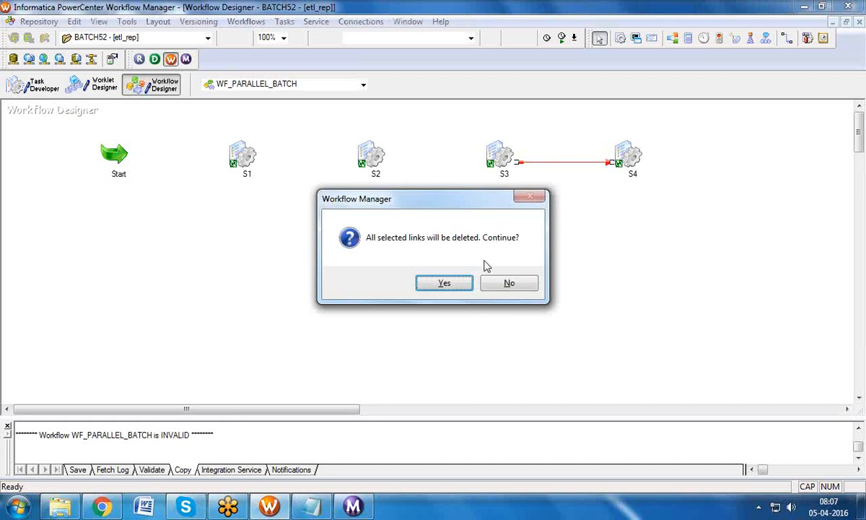
left_click(445, 282)
Step: Move S2, S3 and S4 below S1 on the canvas and hide the Output panel
left_click_drag(374, 153, 322, 240)
left_click(440, 152)
left_click_drag(495, 164, 296, 311)
left_click_drag(629, 158, 160, 358)
left_click(244, 40)
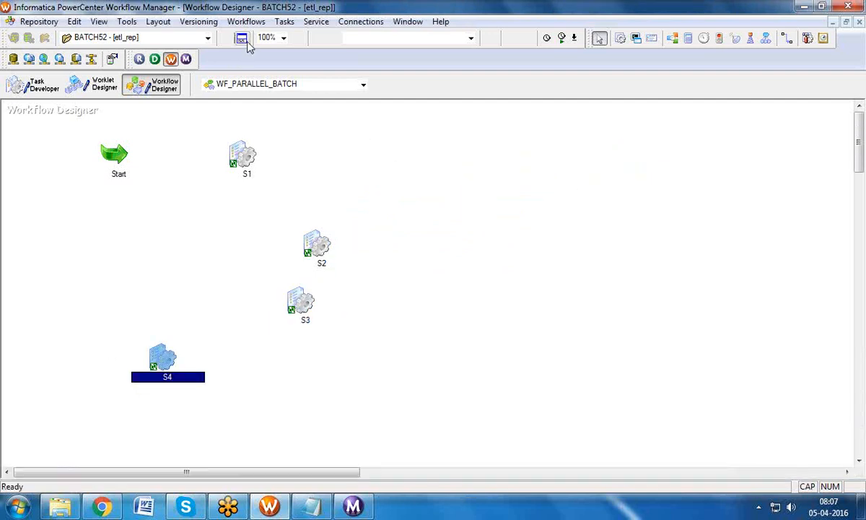
Step: Link Start directly to the sessions and arrange the workflow horizontally
left_click(285, 23)
left_click(303, 103)
mouse_move(118, 148)
left_mouse_down()
mouse_move(231, 155)
mouse_move(186, 205)
mouse_move(281, 249)
left_mouse_up()
mouse_move(116, 146)
left_mouse_down()
mouse_move(215, 281)
mouse_move(254, 311)
mouse_move(271, 300)
mouse_move(164, 286)
mouse_move(156, 350)
left_mouse_up()
right_click(334, 204)
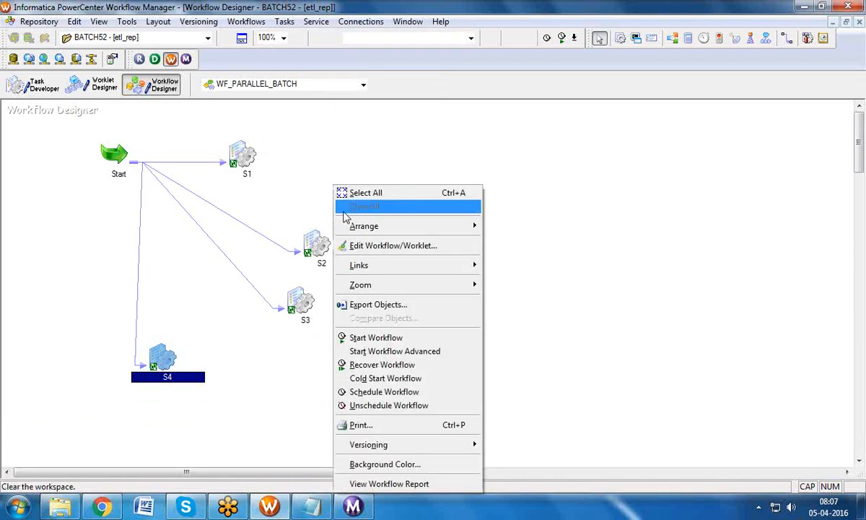
mouse_move(458, 226)
left_click(489, 226)
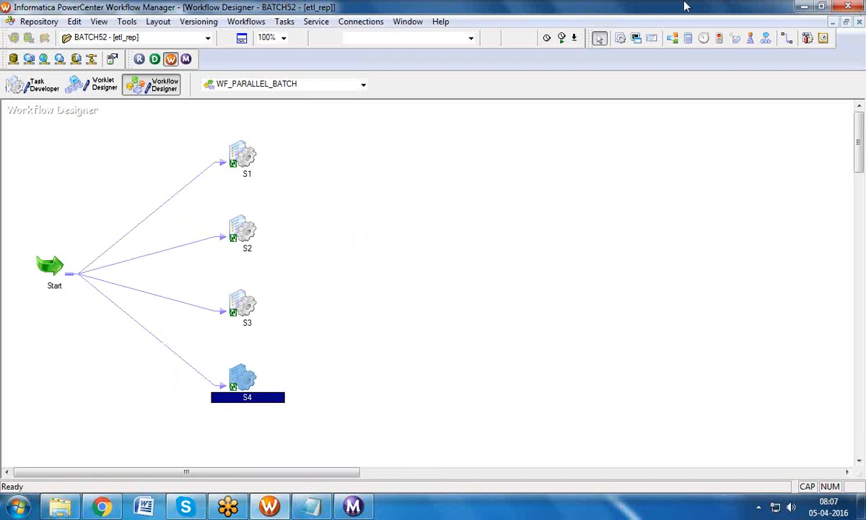
Step: Save WF_PARALLEL_BATCH to the repository and start the workflow, watching it in Workflow Monitor
left_click(248, 24)
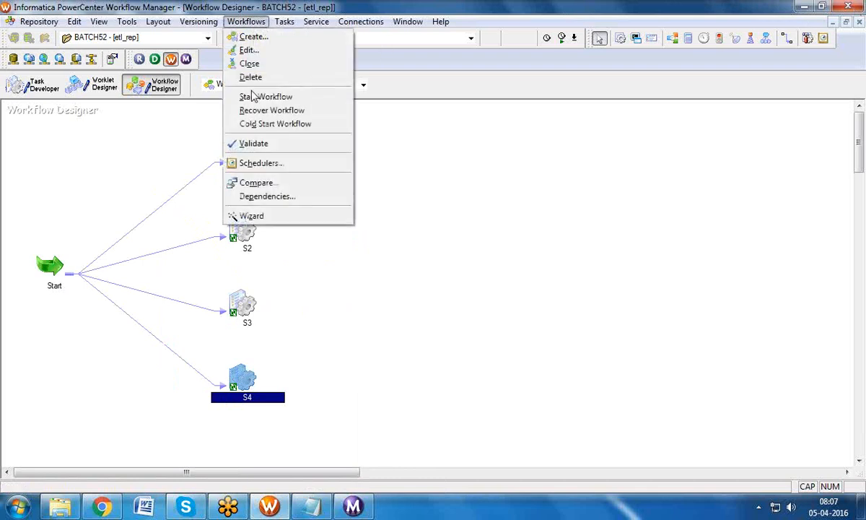
mouse_move(39, 22)
left_click(32, 182)
left_click(245, 21)
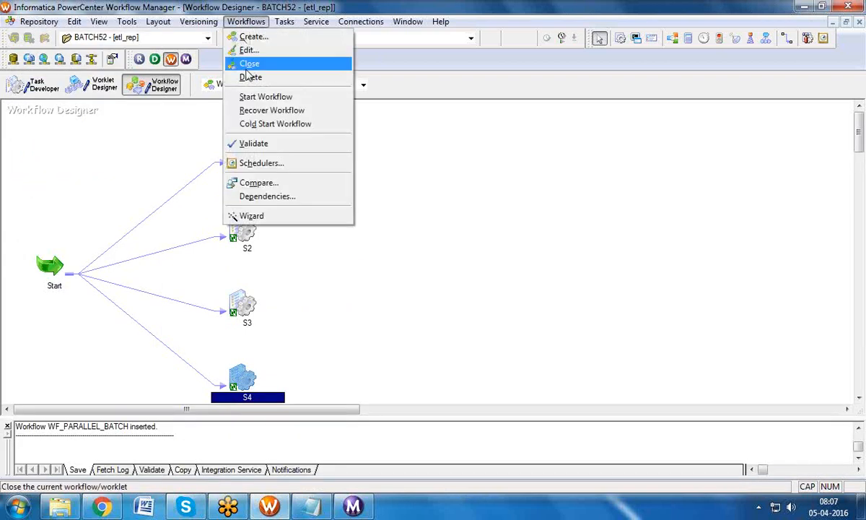
left_click(257, 93)
left_click(352, 506)
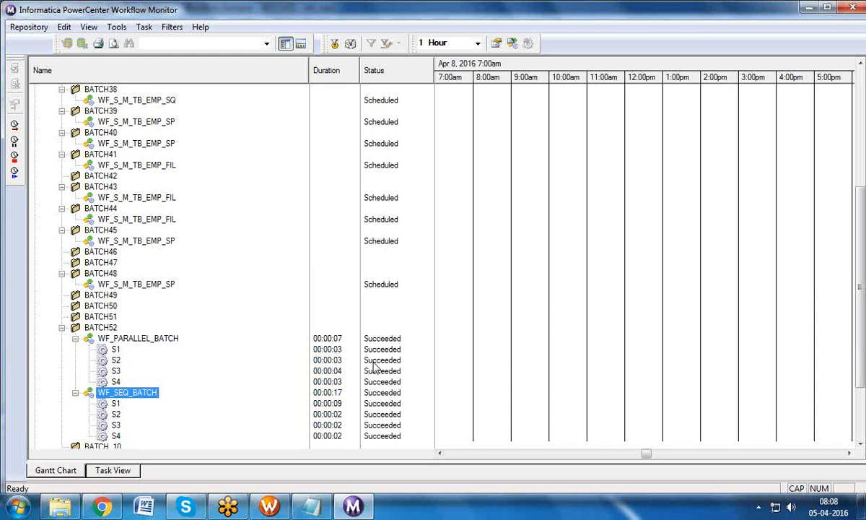
Step: Return to Workflow Manager once WF_PARALLEL_BATCH's four sessions have succeeded
left_click(269, 506)
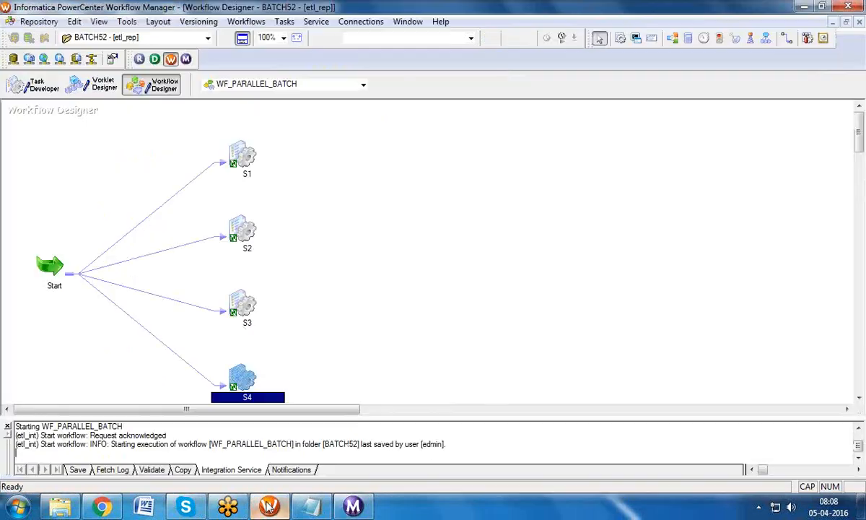
Step: Choose WF_SEQ_BATCH from the workflow list to show its Start→S1→S4 chain
left_click(258, 82)
left_click(280, 108)
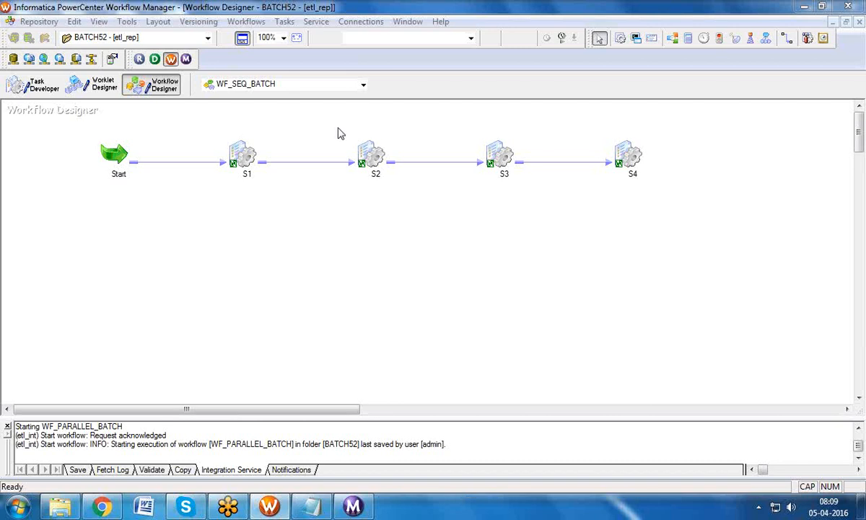
left_click(245, 155)
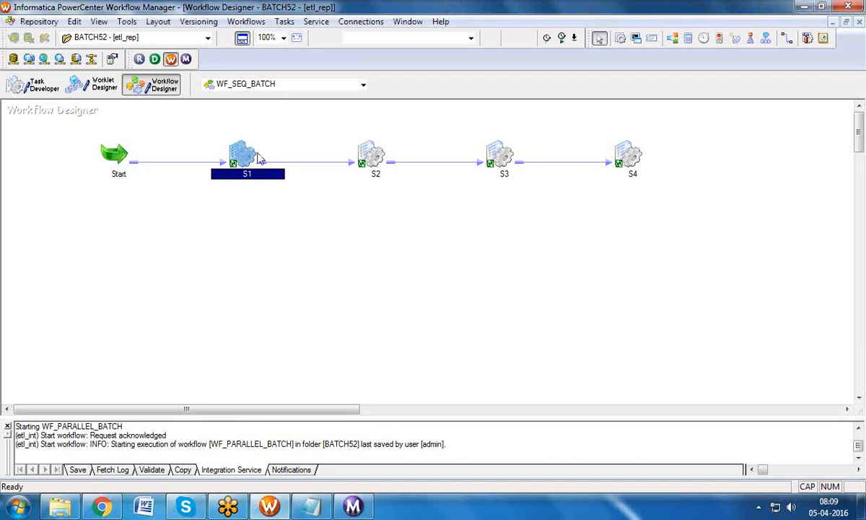
mouse_move(237, 153)
left_click(371, 161)
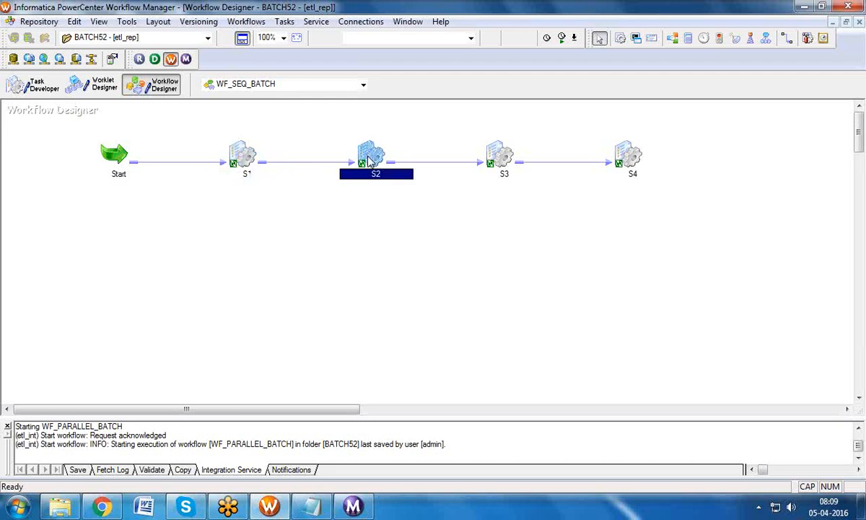
left_click(508, 153)
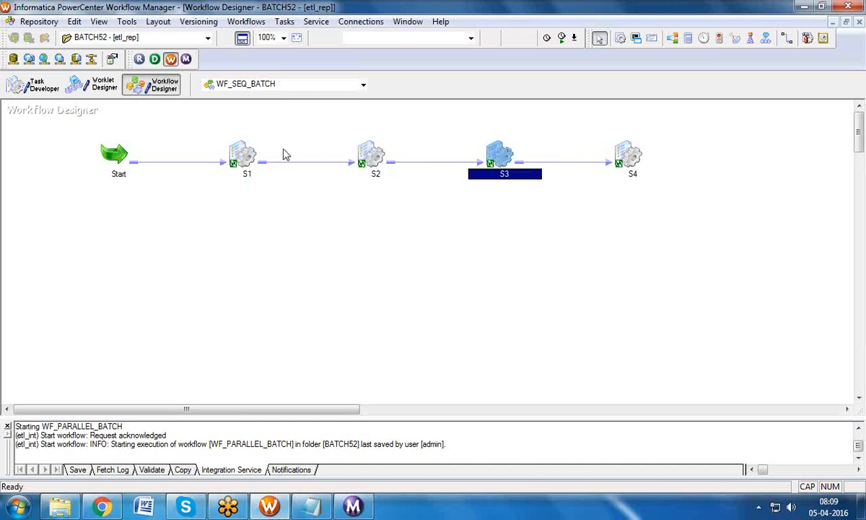
mouse_move(363, 160)
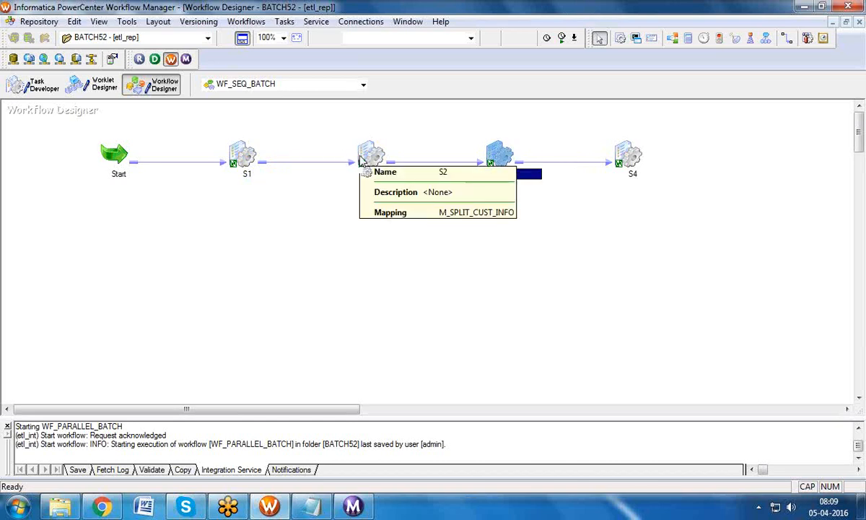
left_click(631, 163)
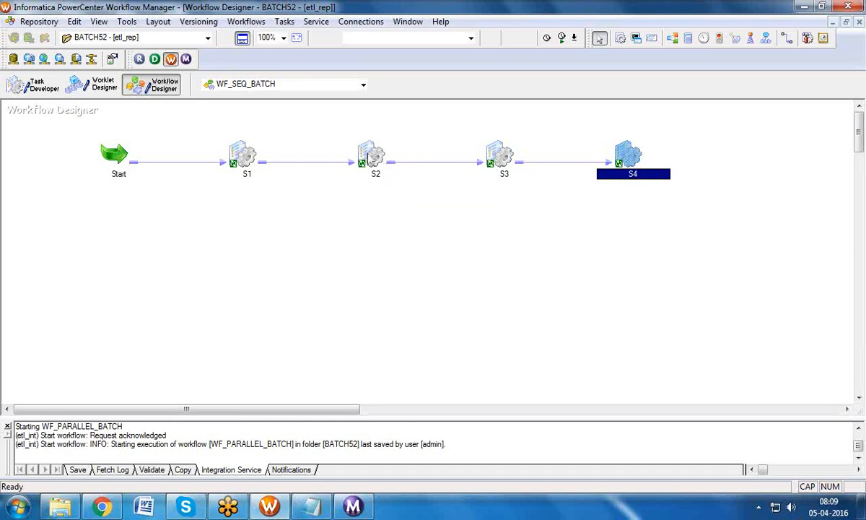
left_click(371, 154)
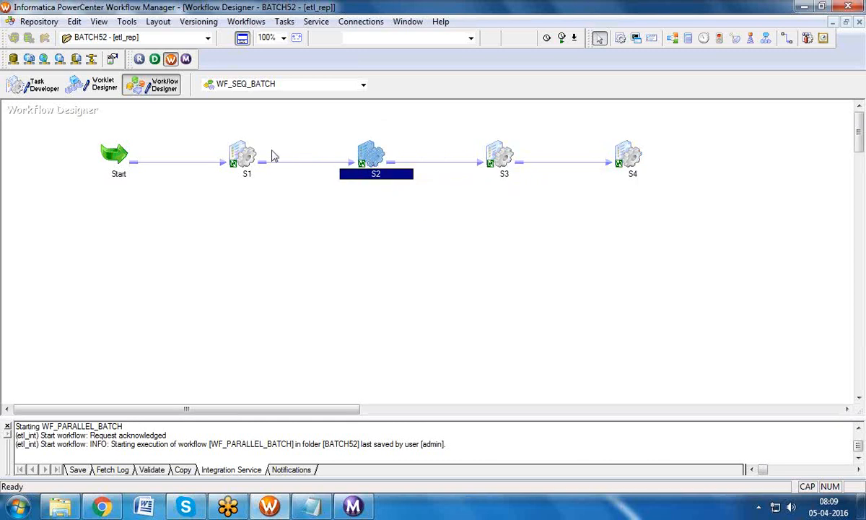
left_click(239, 146)
left_click(361, 160)
mouse_move(360, 171)
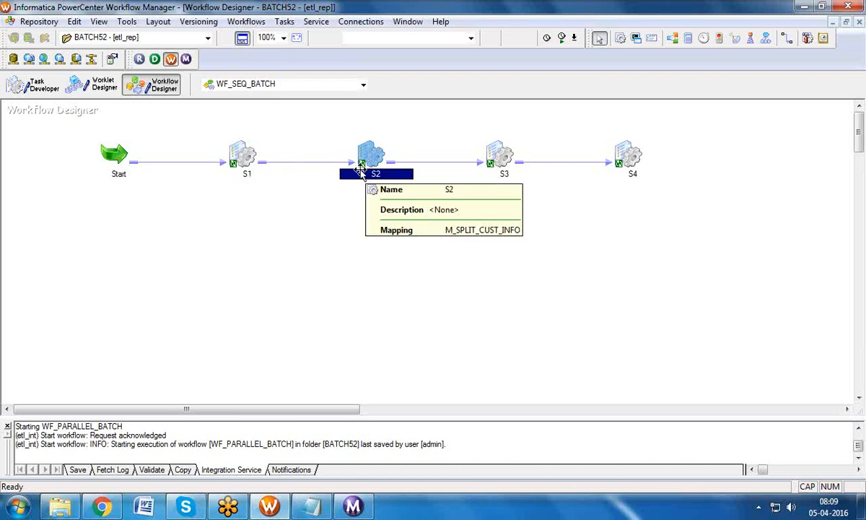
left_click(249, 153)
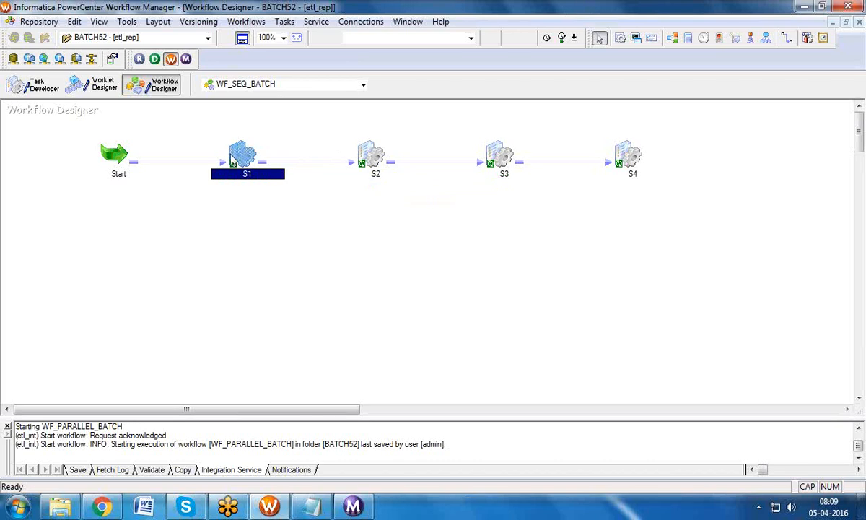
left_click(366, 157)
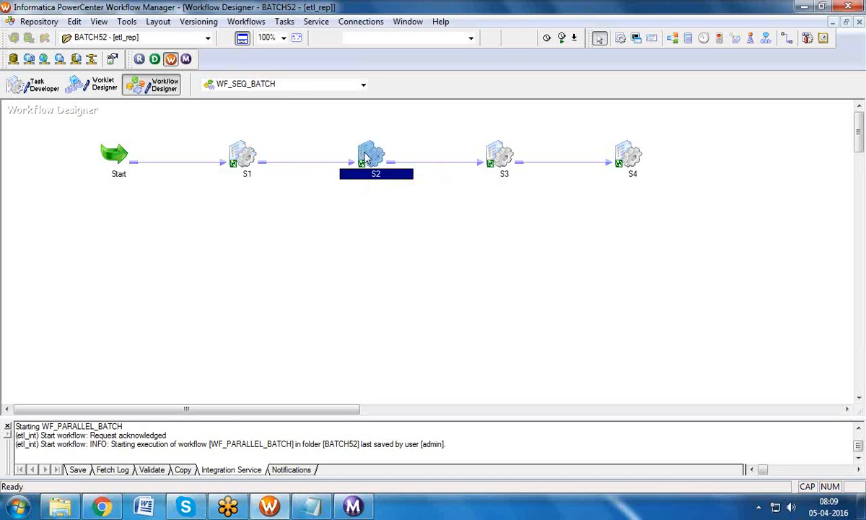
left_click(498, 157)
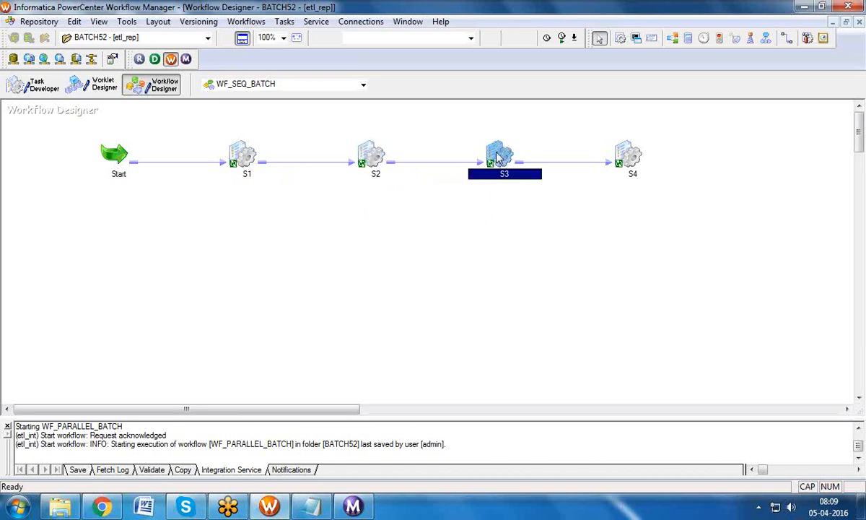
mouse_move(501, 156)
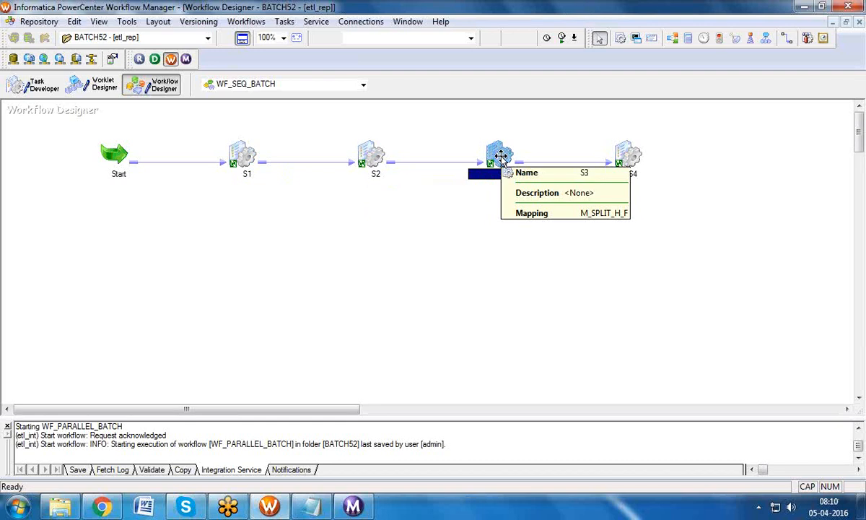
left_click(372, 154)
left_click(259, 158)
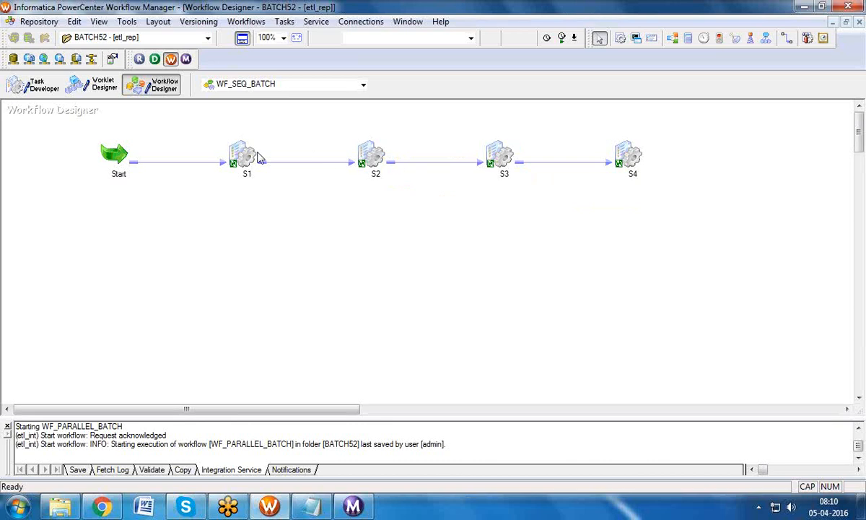
left_click(491, 156)
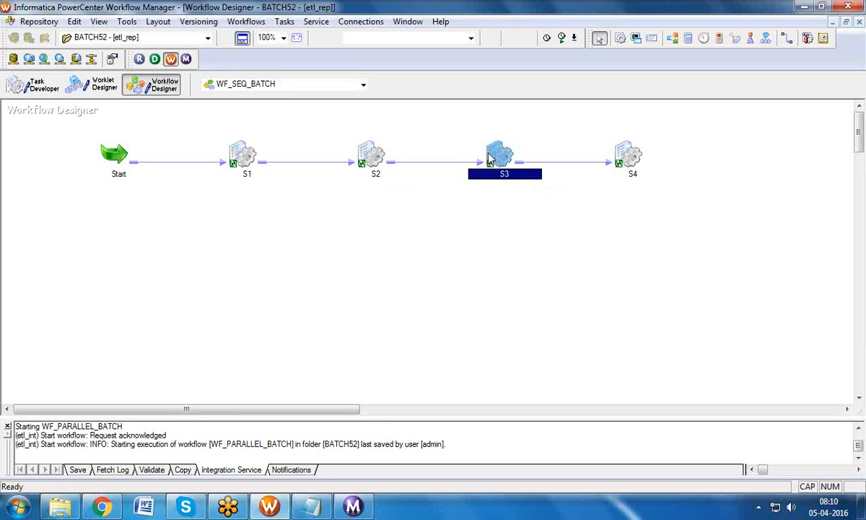
left_click_drag(352, 154, 355, 154)
left_click(231, 157)
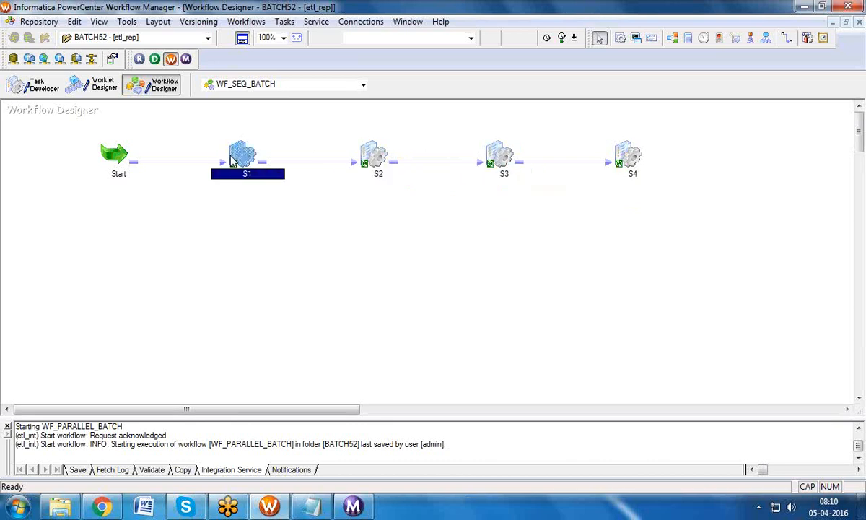
left_click(483, 156)
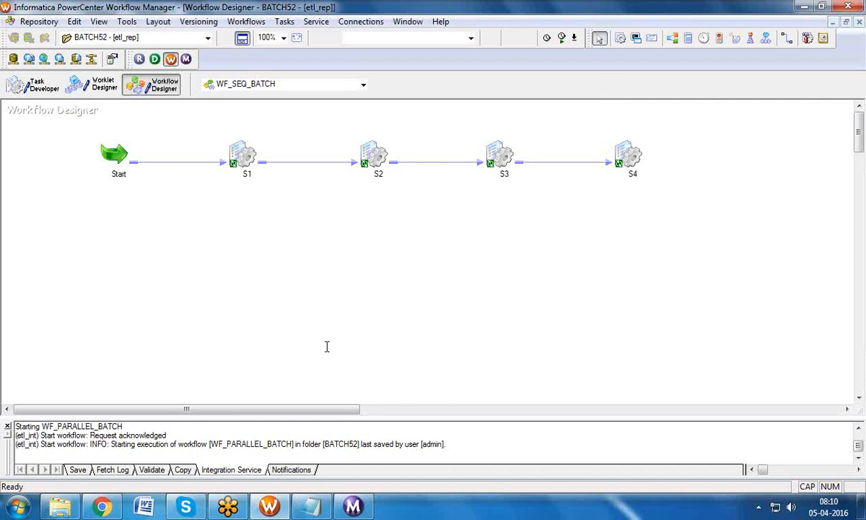
Step: Open the Informatica MDM New Batch Details conversation from Gmail's Sent Mail
left_click(121, 505)
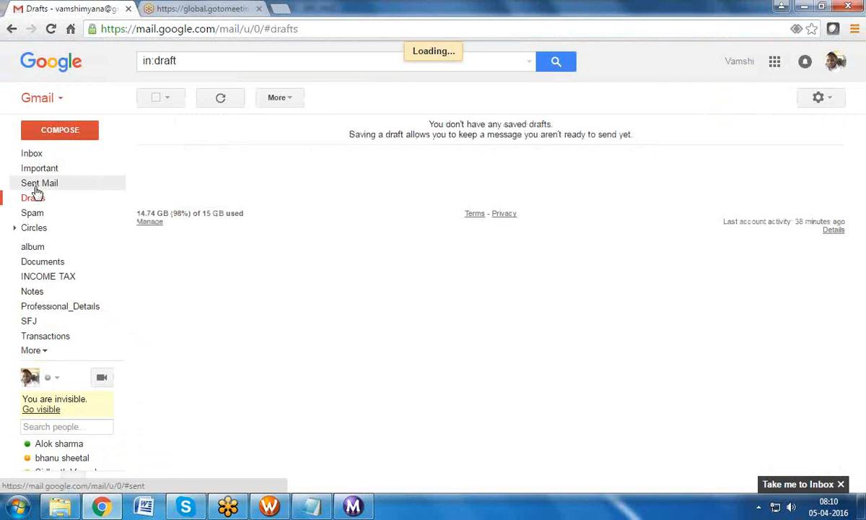
left_click(35, 182)
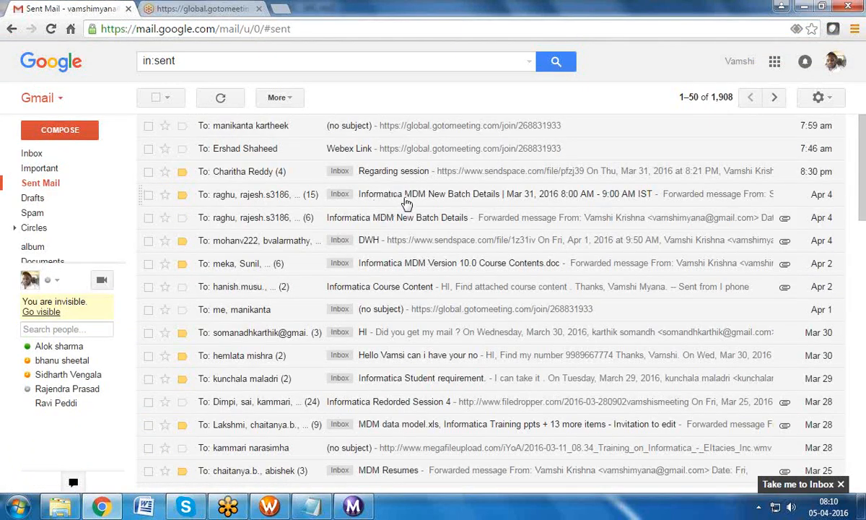
left_click(407, 205)
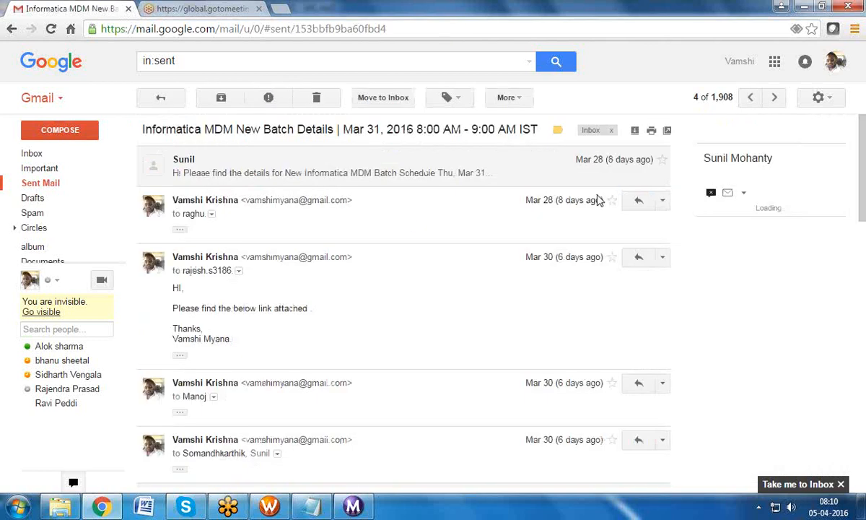
scroll(863, 282, "down", 2)
scroll(865, 281, "down", 5)
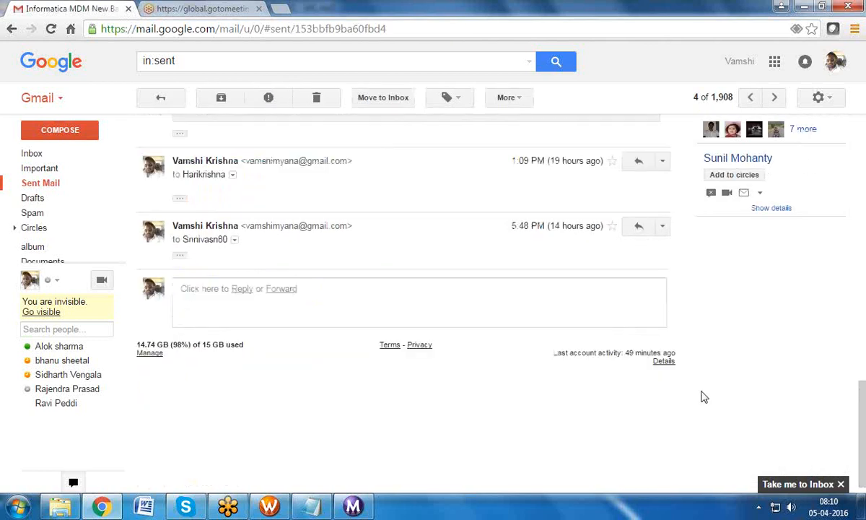
Step: Forward the conversation to two contacts picked from autocomplete and send it
left_click(285, 289)
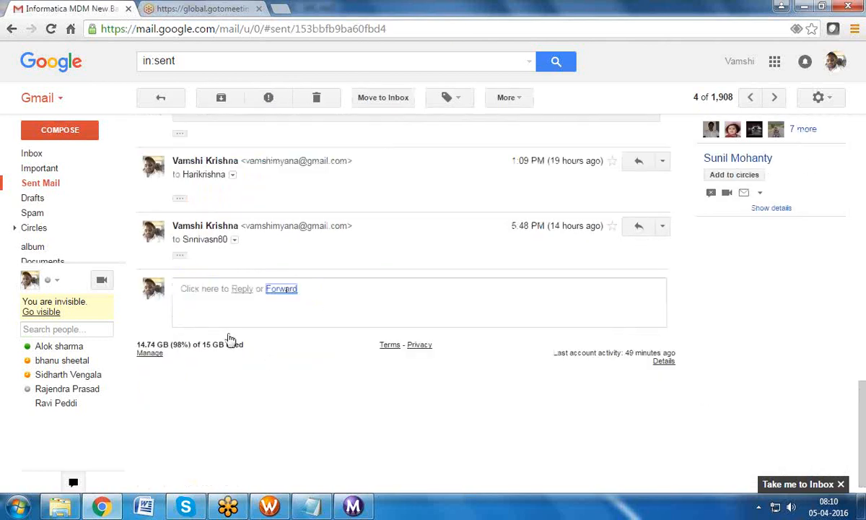
type("SHILPA")
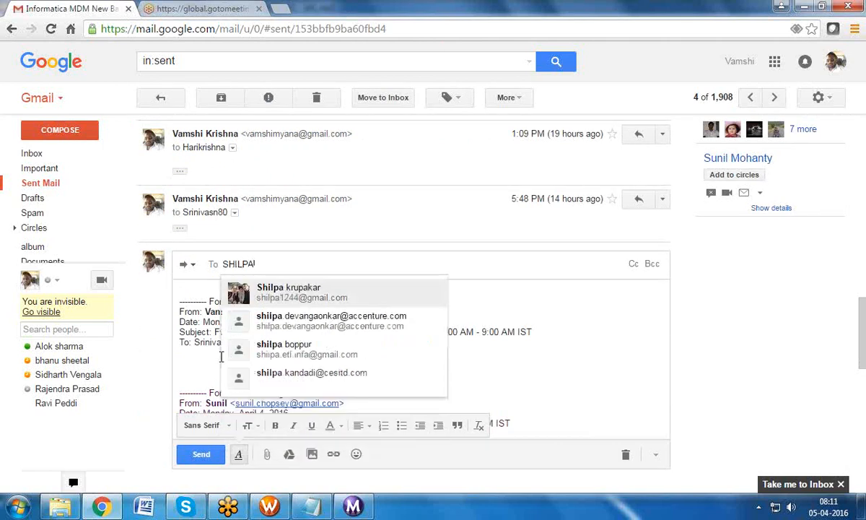
left_click(333, 296)
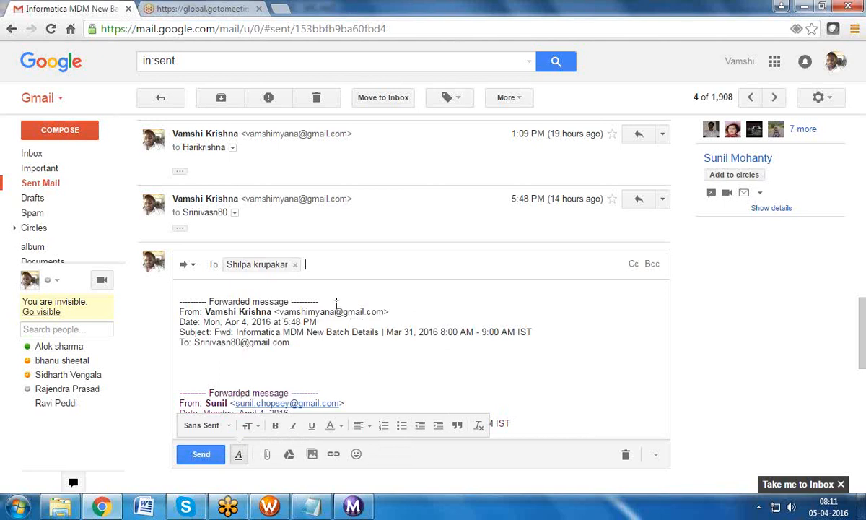
type("BO")
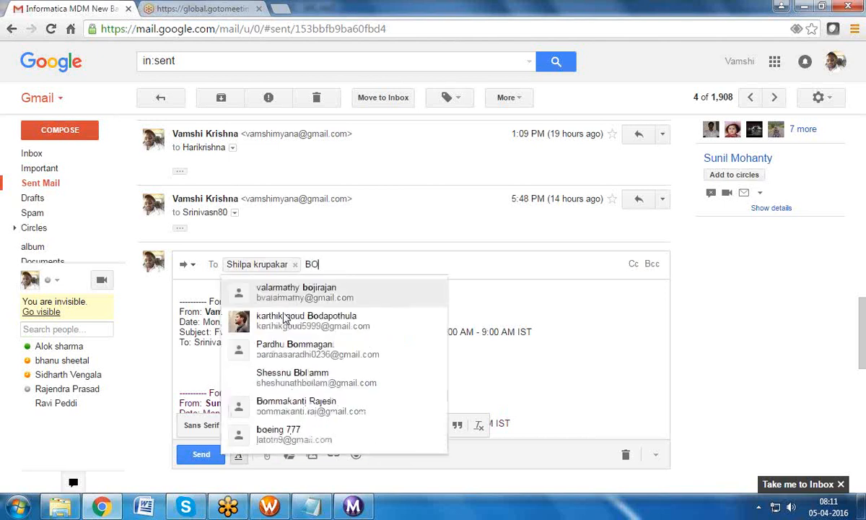
type("PPUR")
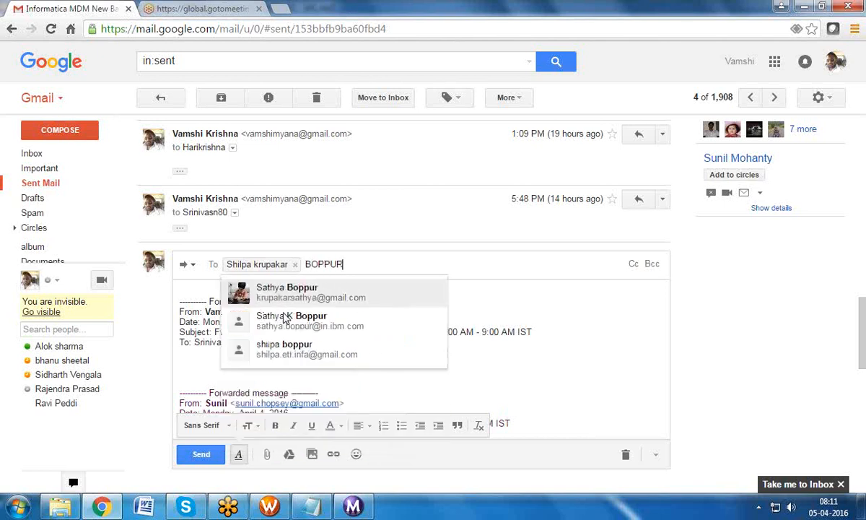
left_click(339, 349)
left_click(214, 459)
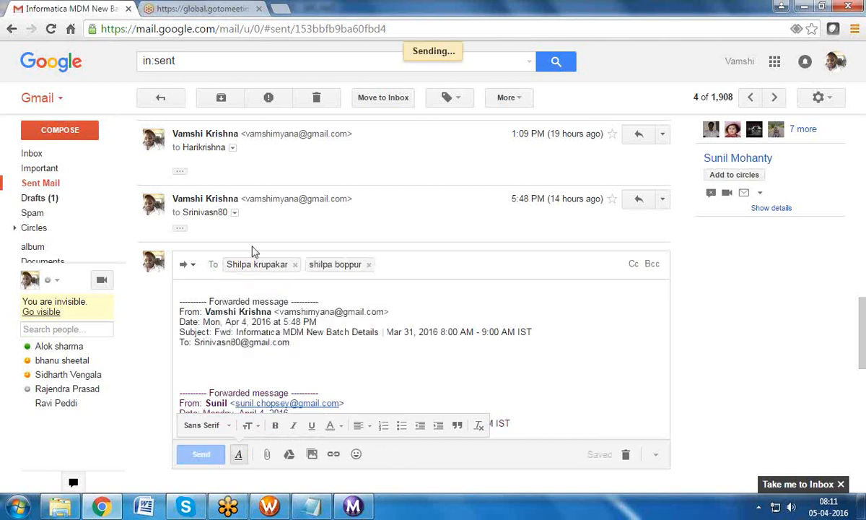
left_click(269, 506)
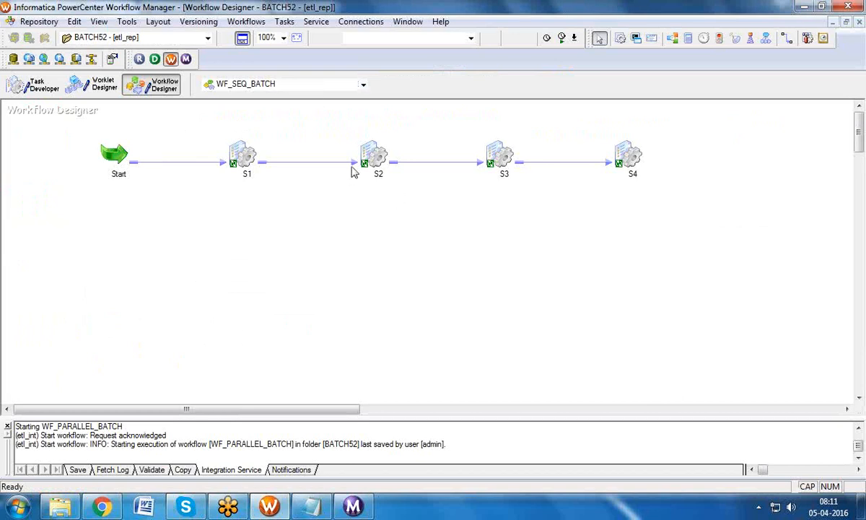
Step: Open session S2's task settings, close them unchanged, and reselect S2
mouse_move(375, 163)
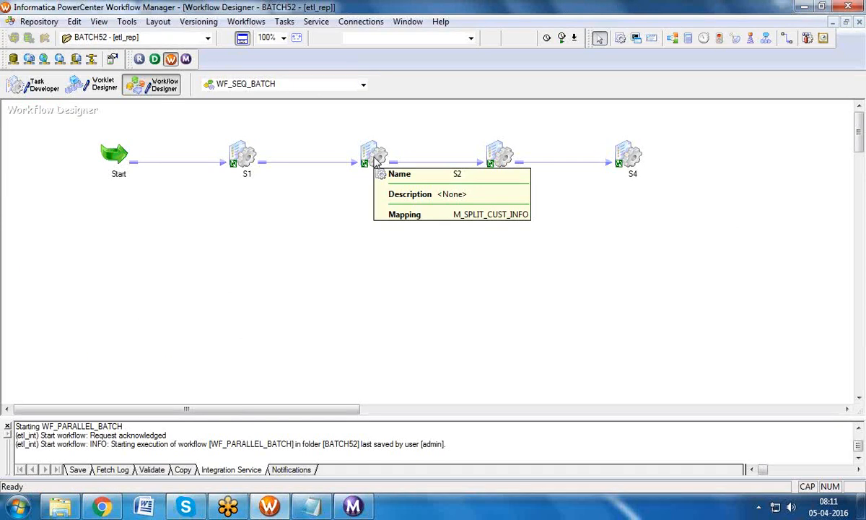
left_click(375, 160)
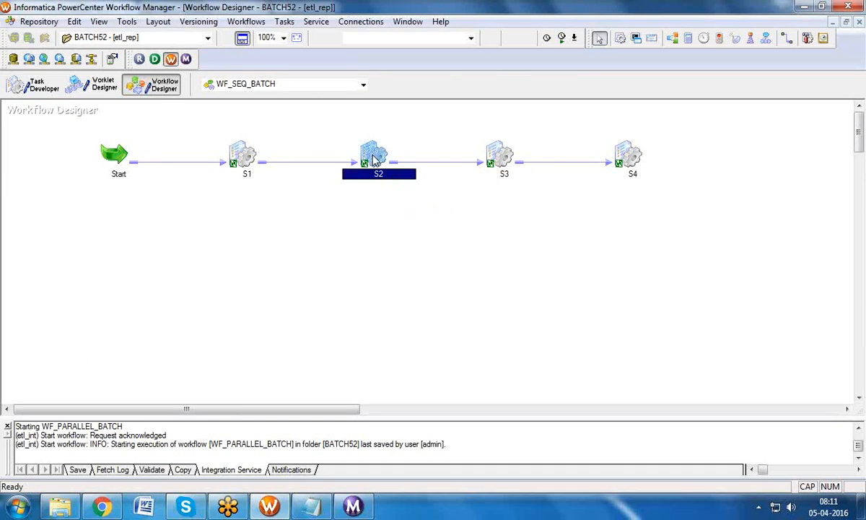
double_click(374, 155)
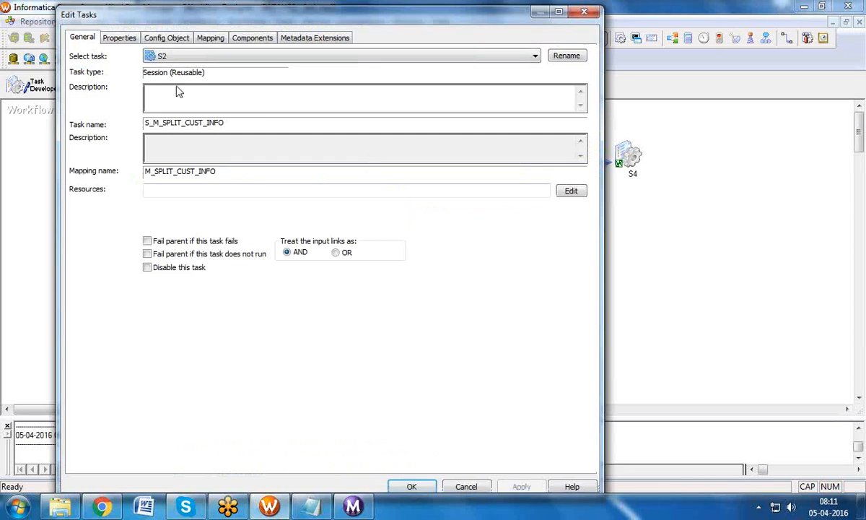
left_click(588, 12)
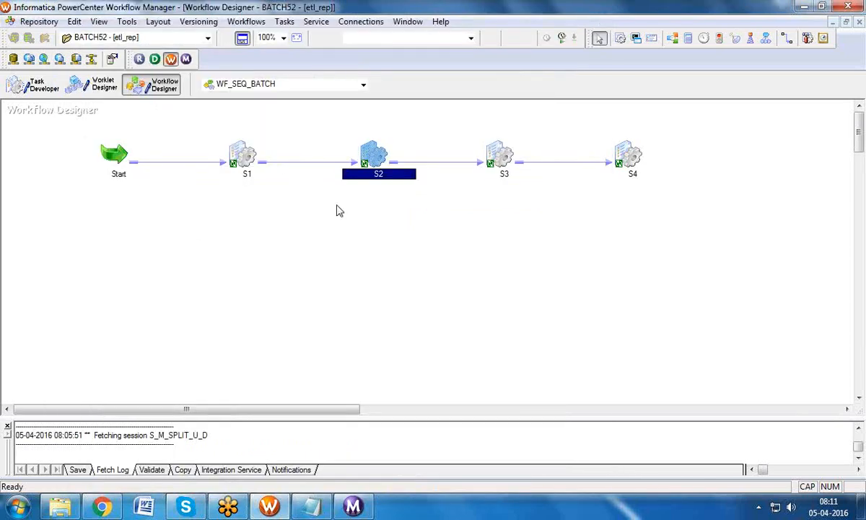
left_click(498, 156)
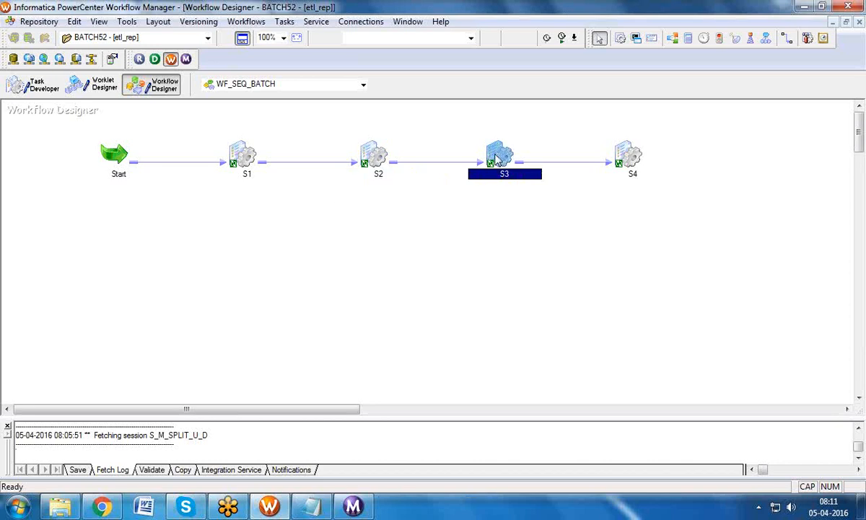
left_click(368, 153)
left_click(245, 161)
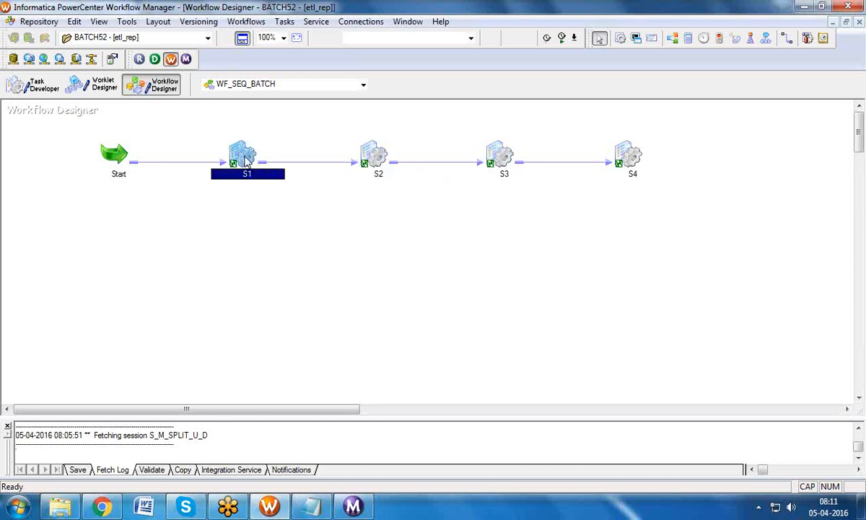
left_click(377, 154)
Step: Check the SQ_CUSTOMER4 source filename on S2's Mapping tab and apply the settings
double_click(377, 154)
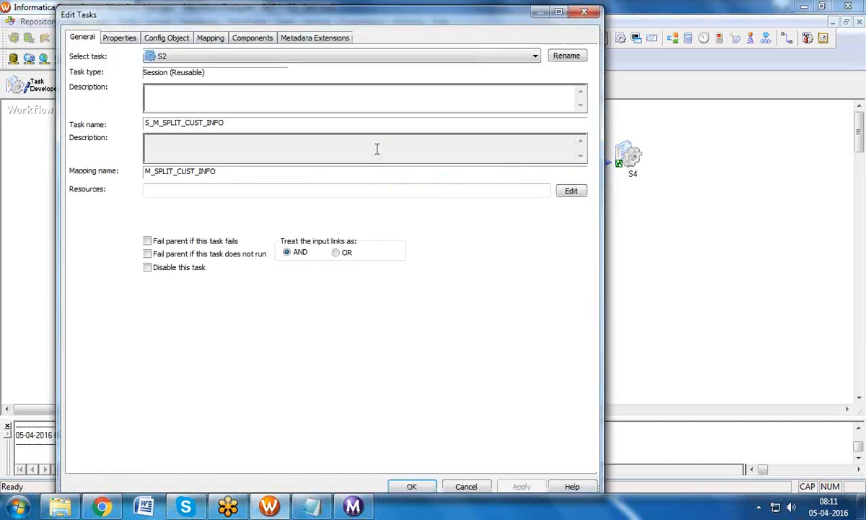
left_click(206, 39)
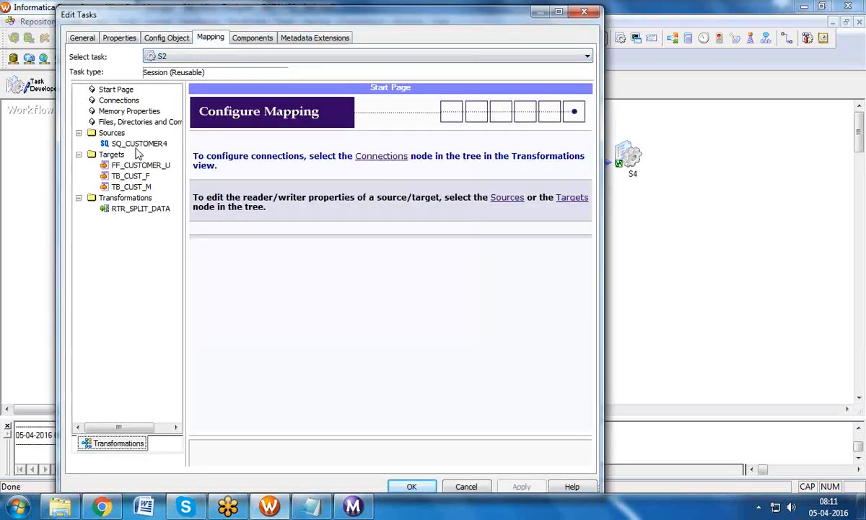
left_click(131, 142)
left_click(586, 425)
left_click(586, 425)
left_click(586, 425)
left_click(406, 405)
left_click(407, 409)
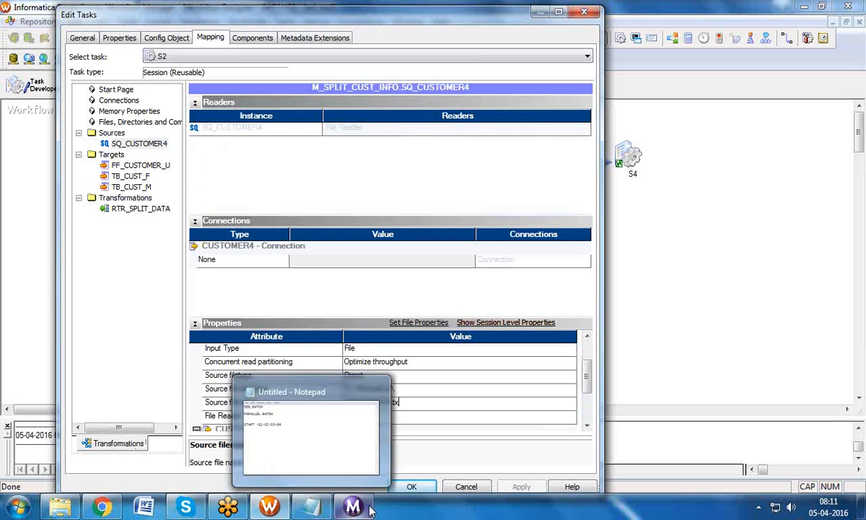
left_click(411, 487)
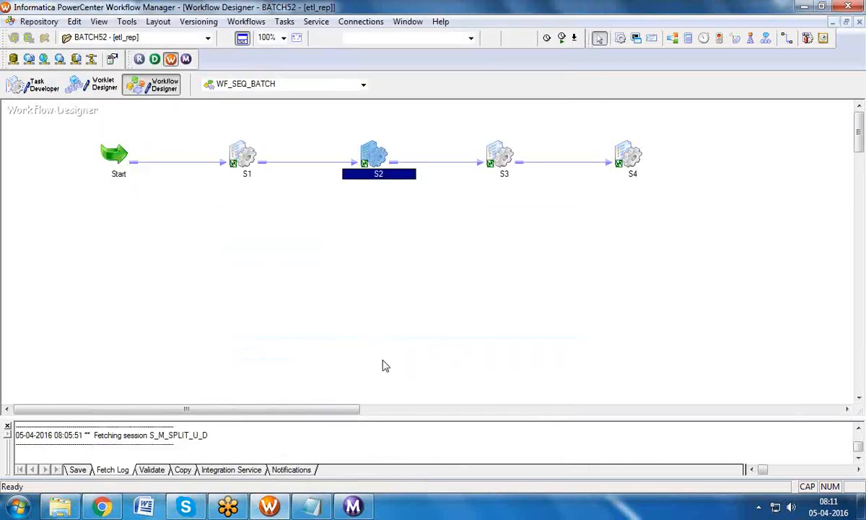
Step: Save WF_SEQ_BATCH and start the workflow
key("ctrl+s")
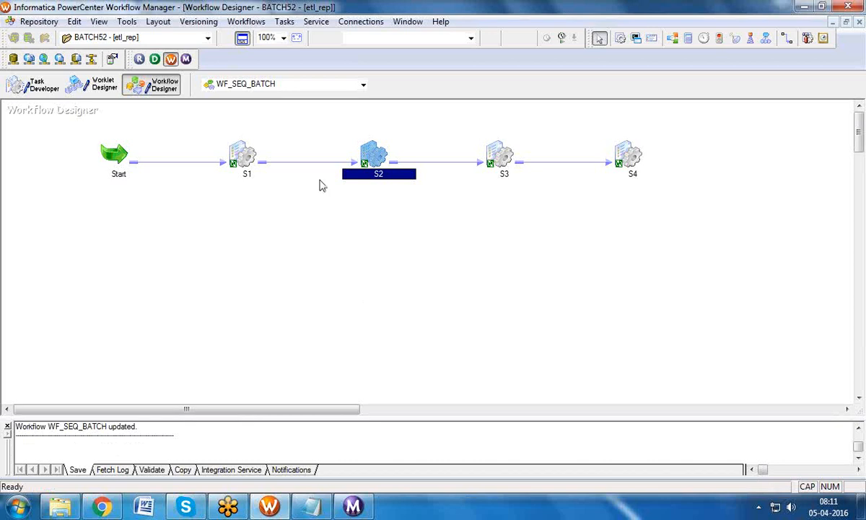
left_click(246, 21)
left_click(282, 96)
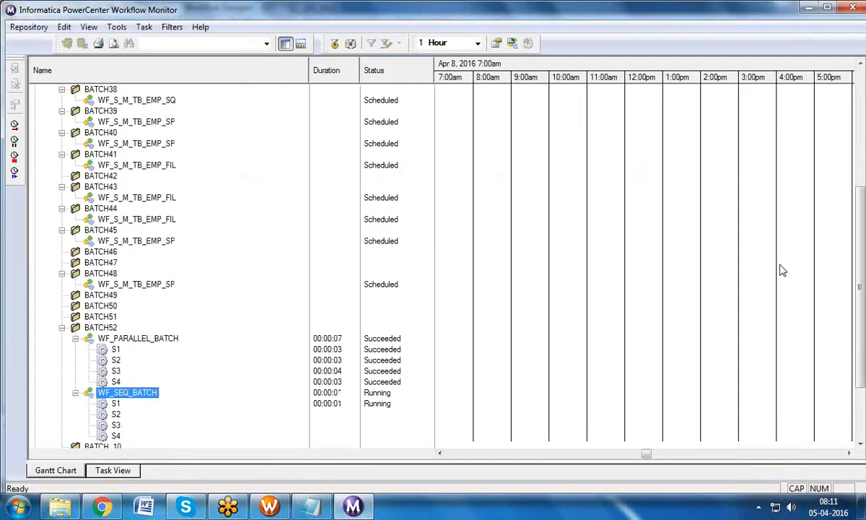
Step: Expand WF_SEQ_BATCH under BATCH52 and inspect task results, selecting the failed S2
scroll(801, 289, "down", 3)
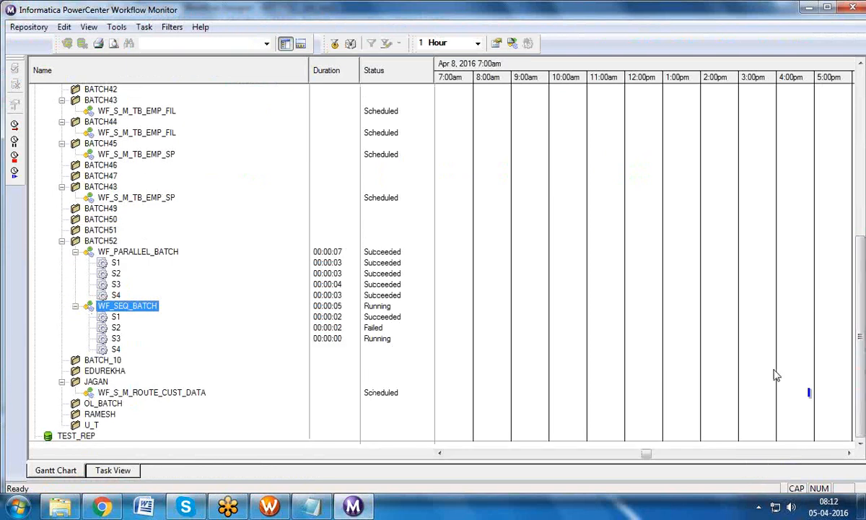
left_click(114, 327)
left_click(75, 251)
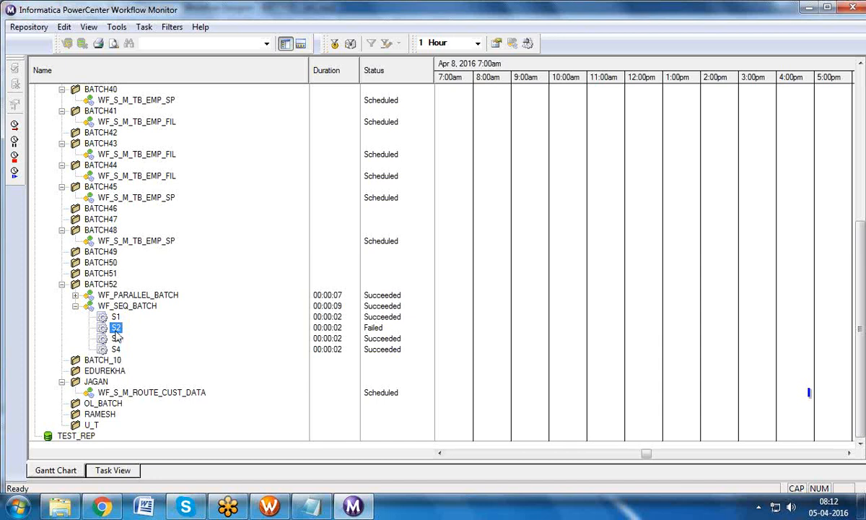
left_click(75, 306)
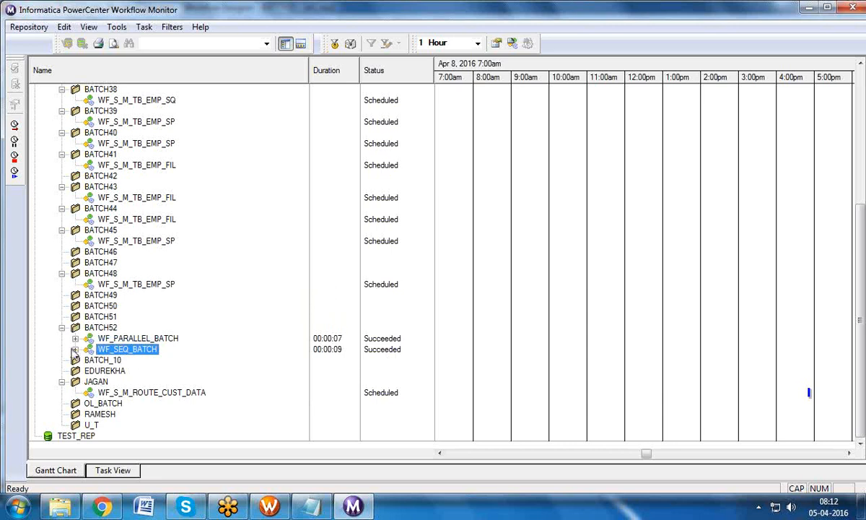
left_click(75, 350)
left_click(75, 350)
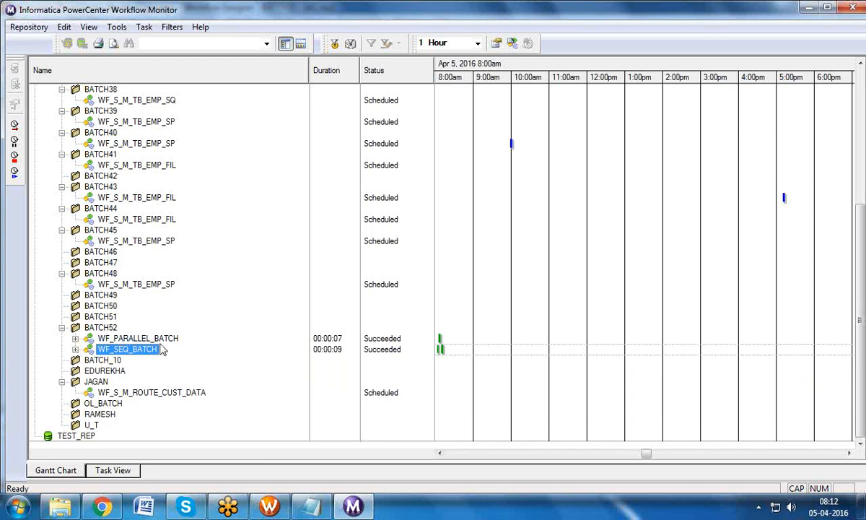
left_click(75, 350)
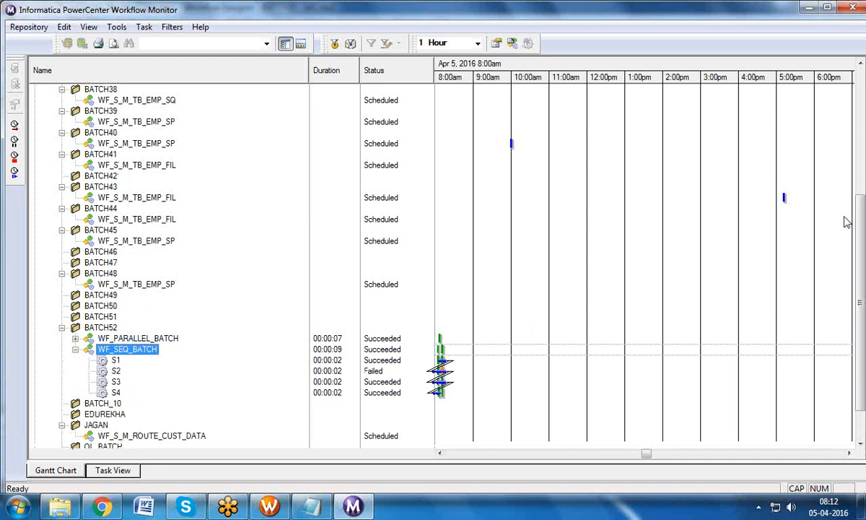
scroll(841, 296, "down", 2)
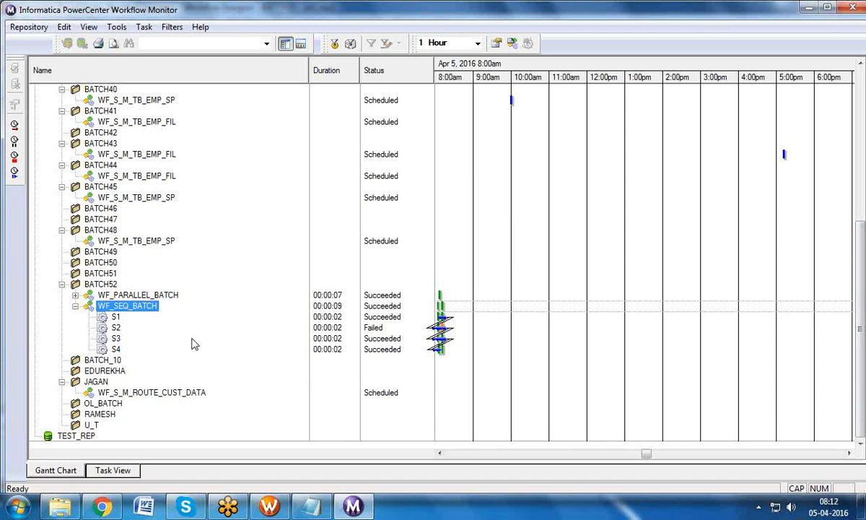
left_click(118, 328)
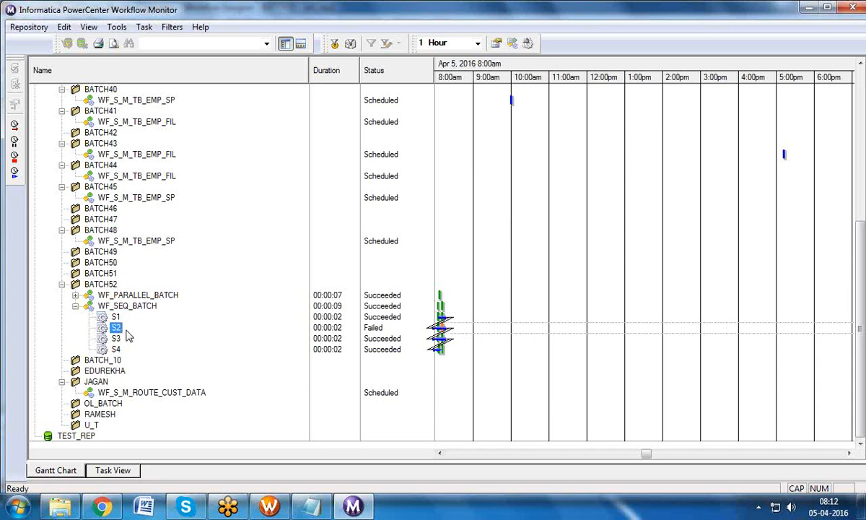
left_click(117, 350)
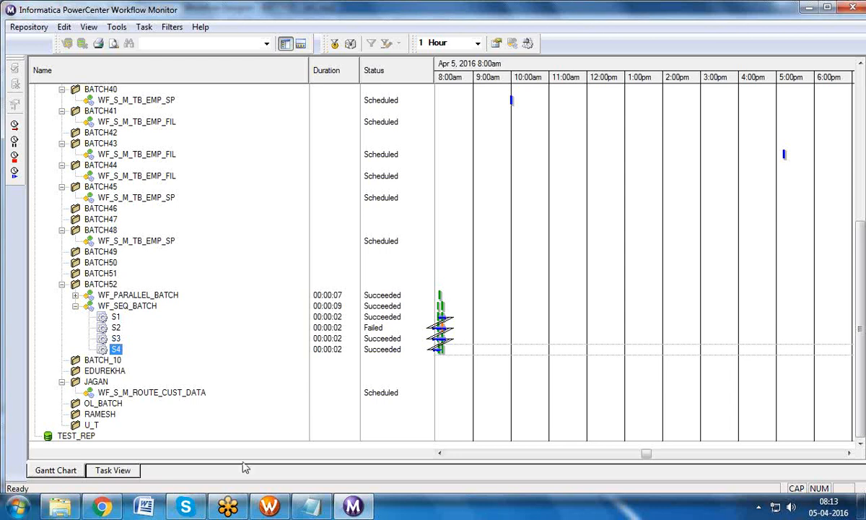
left_click(115, 338)
Step: Open S3's run properties and check its start time, end time, status and row counts
right_click(117, 337)
left_click(153, 332)
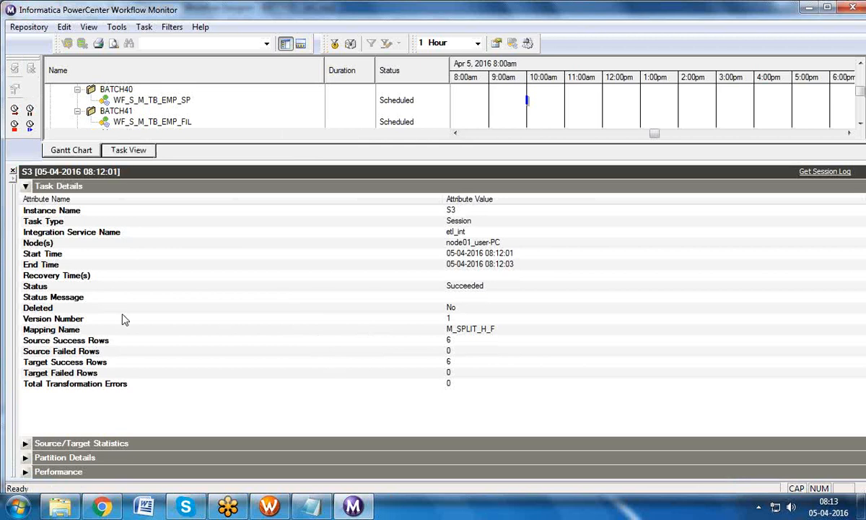
left_click(48, 254)
left_click(48, 265)
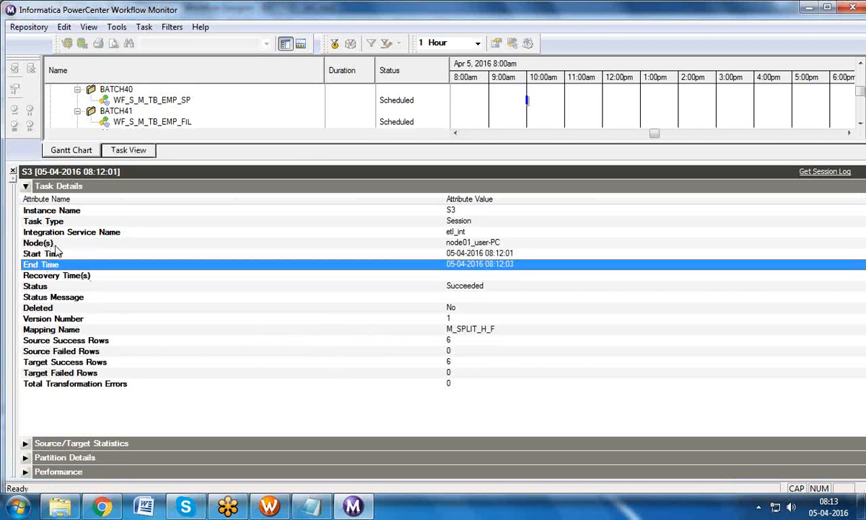
left_click(54, 287)
left_click(80, 340)
left_click(81, 352)
left_click(82, 361)
Step: Confirm S3's 6 source and 6 target rows, no failures or errors, and Succeeded status
left_click(69, 341)
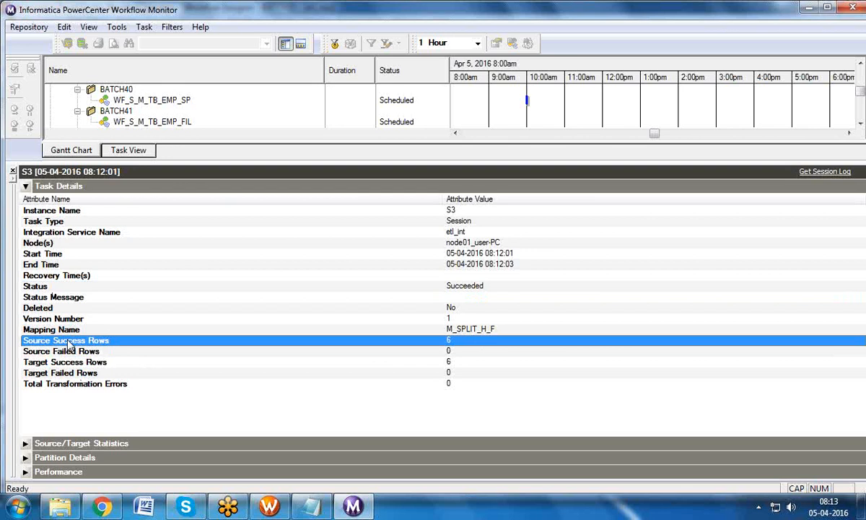
left_click(69, 352)
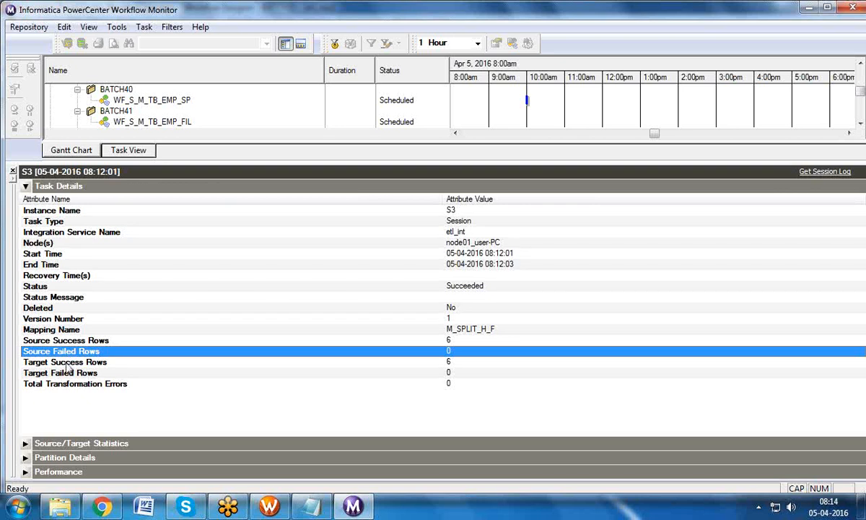
left_click(68, 363)
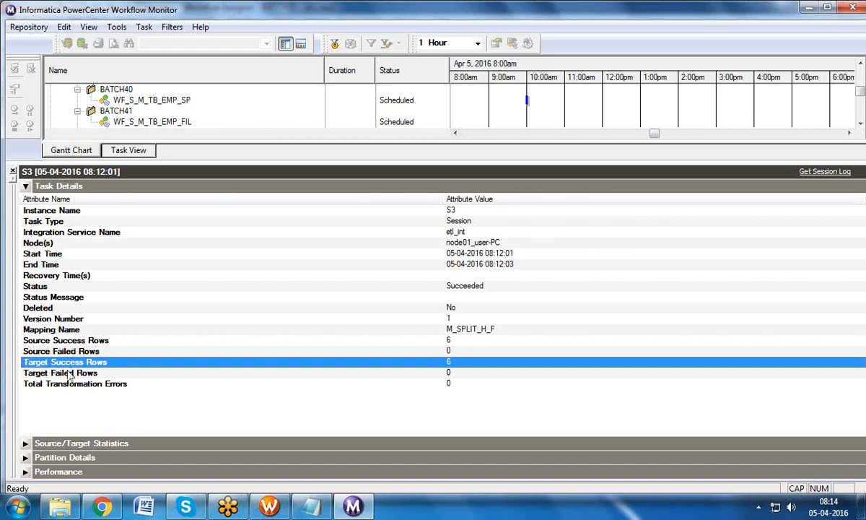
left_click(69, 374)
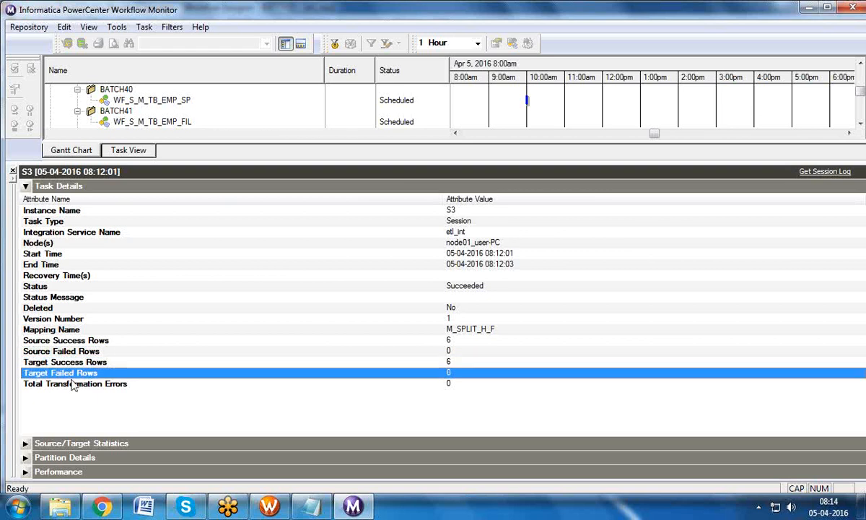
left_click(70, 383)
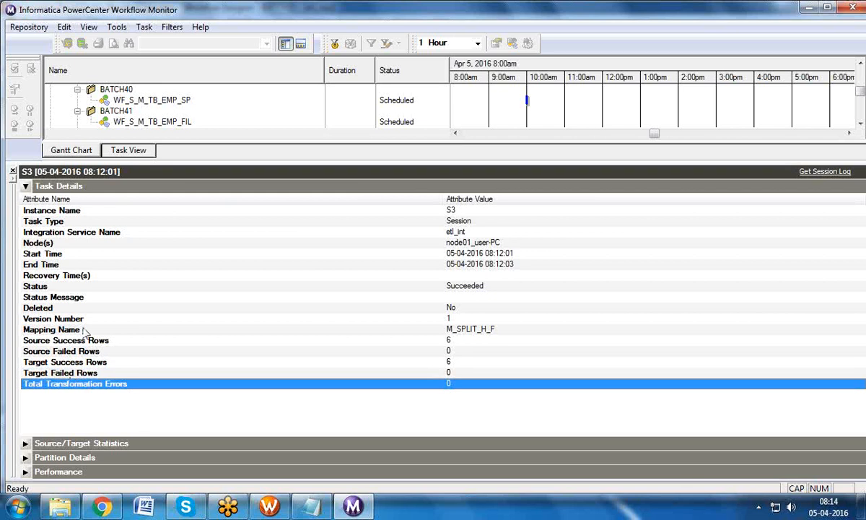
left_click(62, 254)
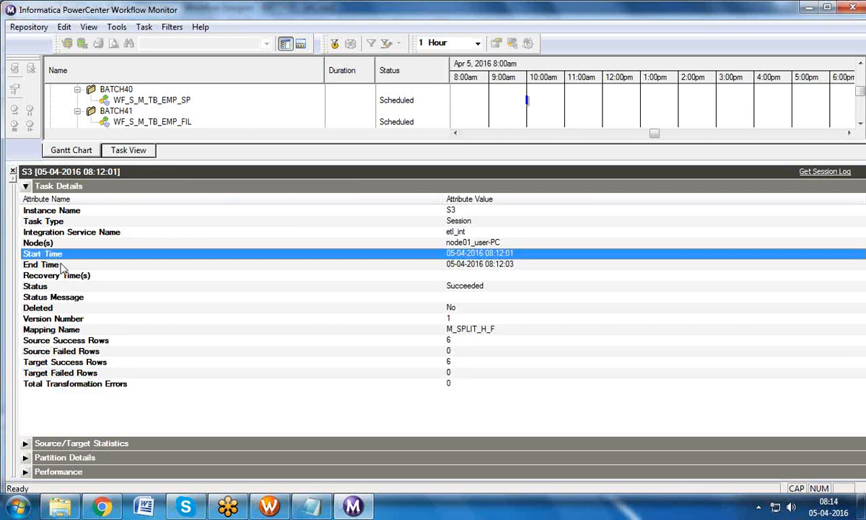
left_click(62, 266)
left_click(58, 298)
left_click(60, 288)
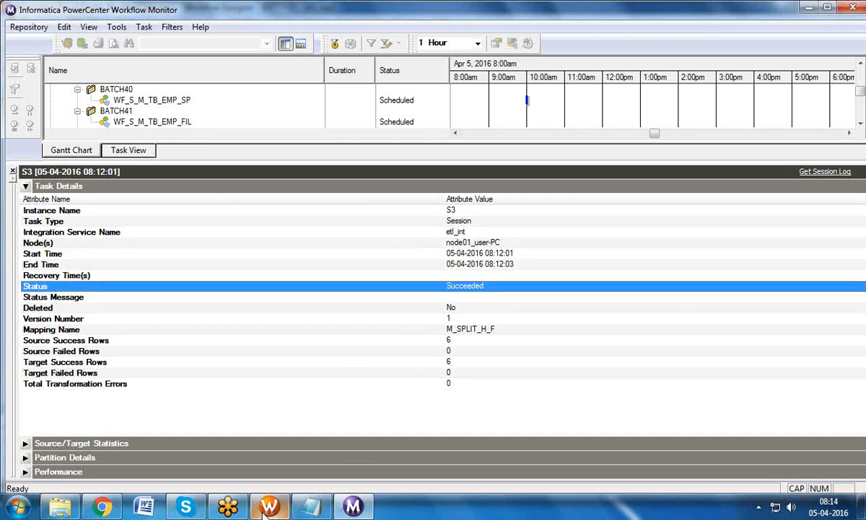
left_click(259, 418)
left_click(319, 173)
Step: Set the S1→S2 link condition to IIF($S1.Status=SUCCEEDED,TRUE,FALSE), validate it, and accept
double_click(290, 161)
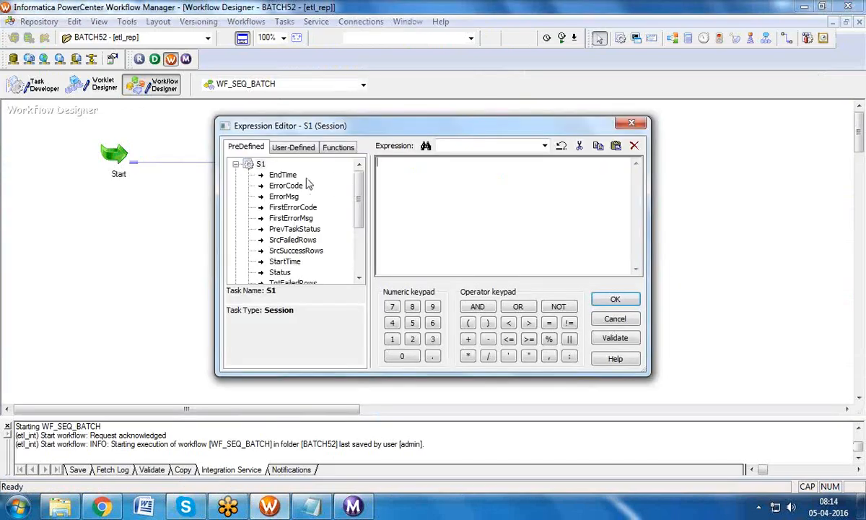
scroll(361, 222, "down", 2)
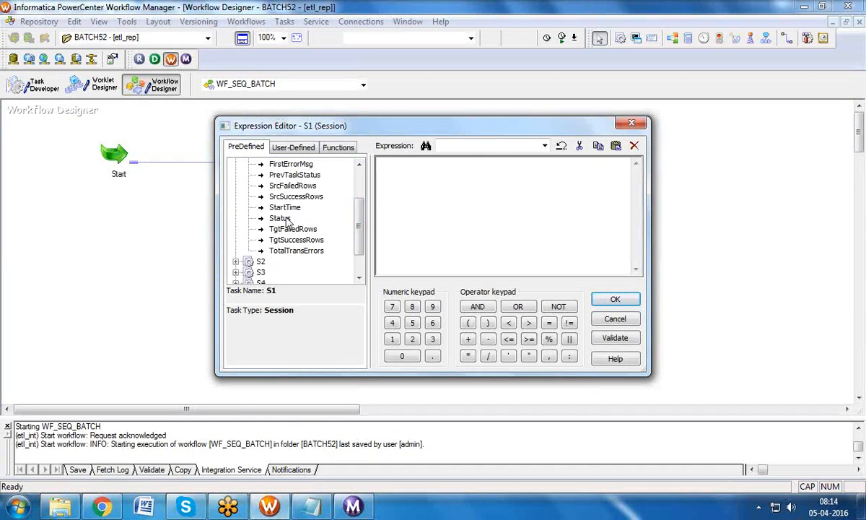
left_click(630, 123)
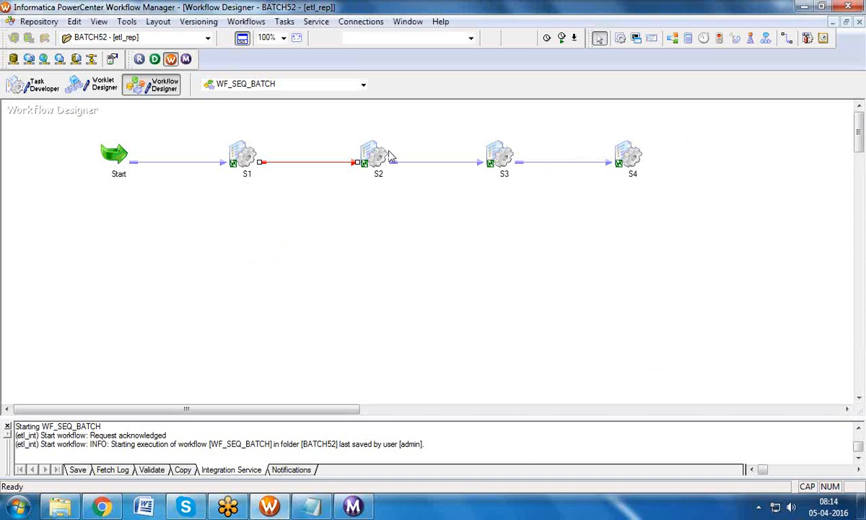
double_click(334, 168)
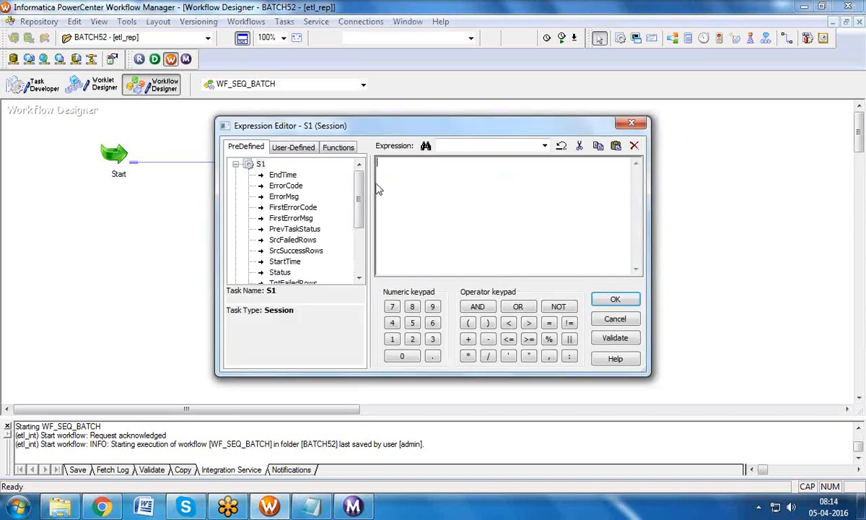
left_click(280, 272)
double_click(280, 272)
left_click(422, 171)
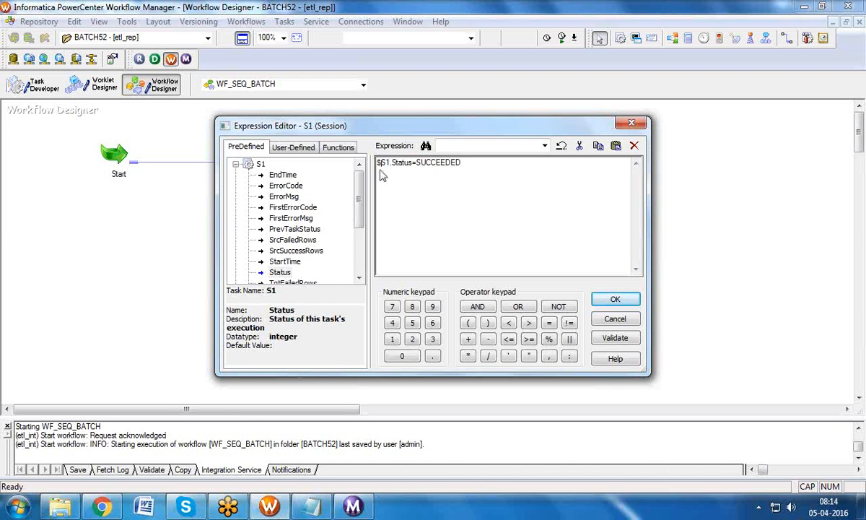
type("IIF")
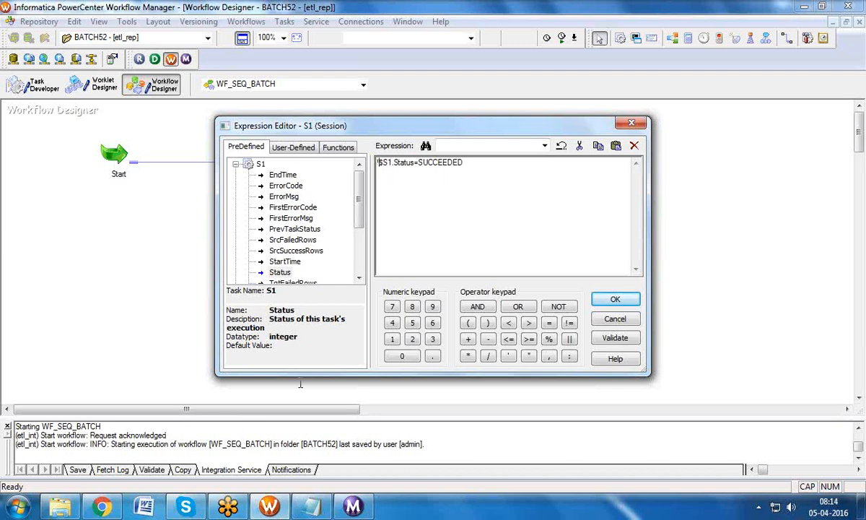
type("(")
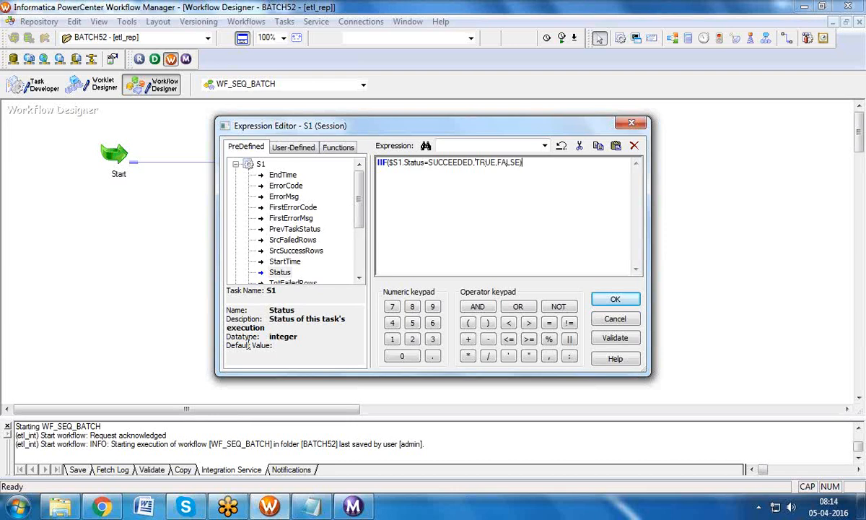
left_click(614, 338)
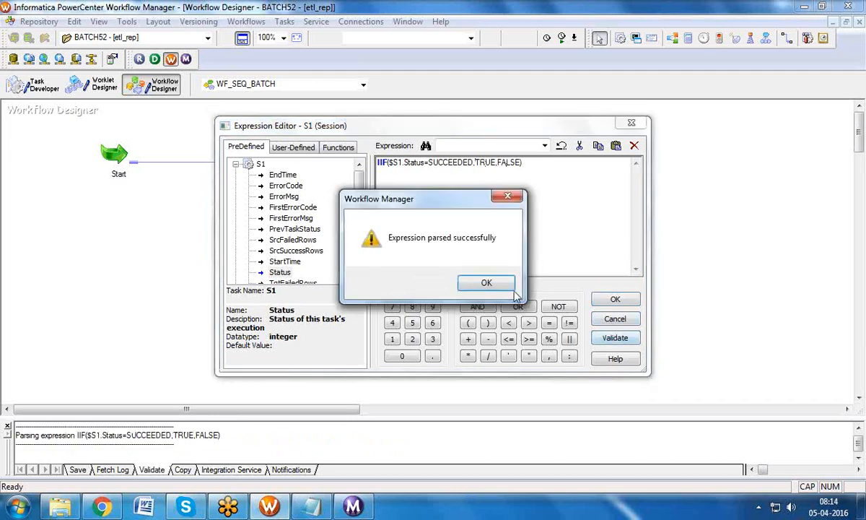
left_click(484, 284)
left_click(615, 299)
Step: Check session S3's status in Workflow Monitor, then return to the designer
left_click(242, 159)
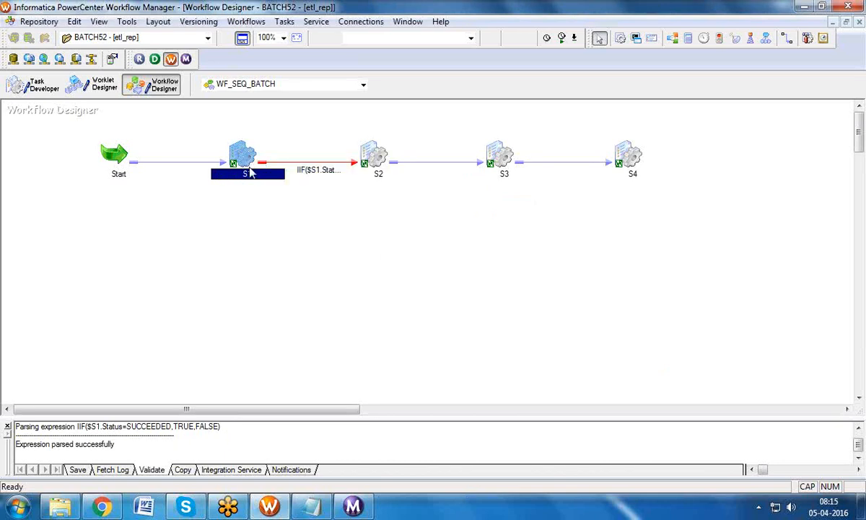
left_click(352, 505)
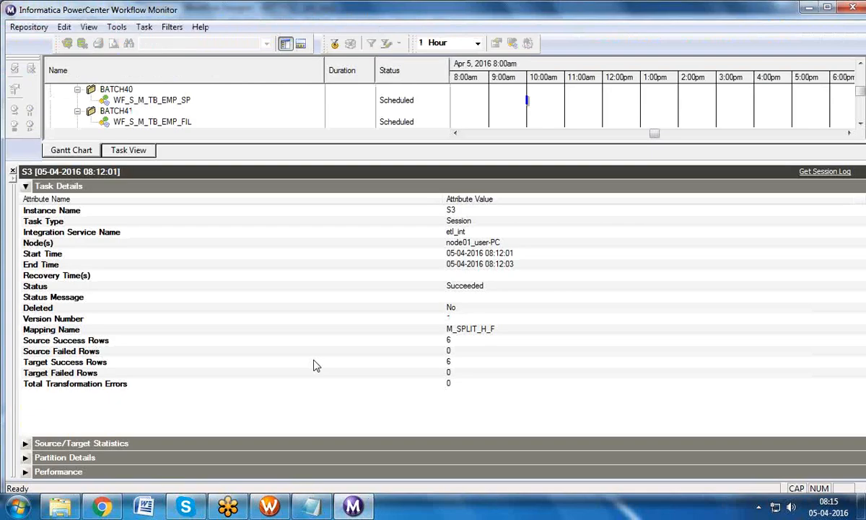
left_click(373, 290)
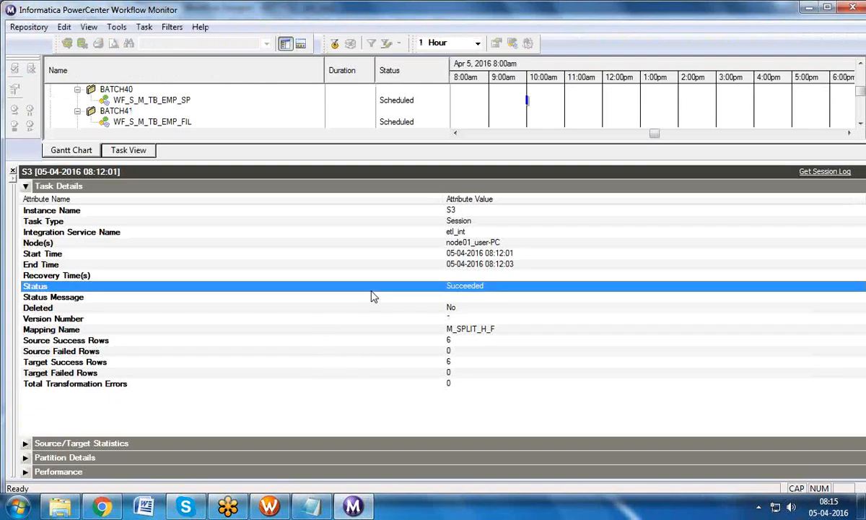
left_click(269, 505)
Step: Set the S2→S3 link condition to $S2.Status=SUCCEEDED
left_click(368, 149)
left_click(435, 164)
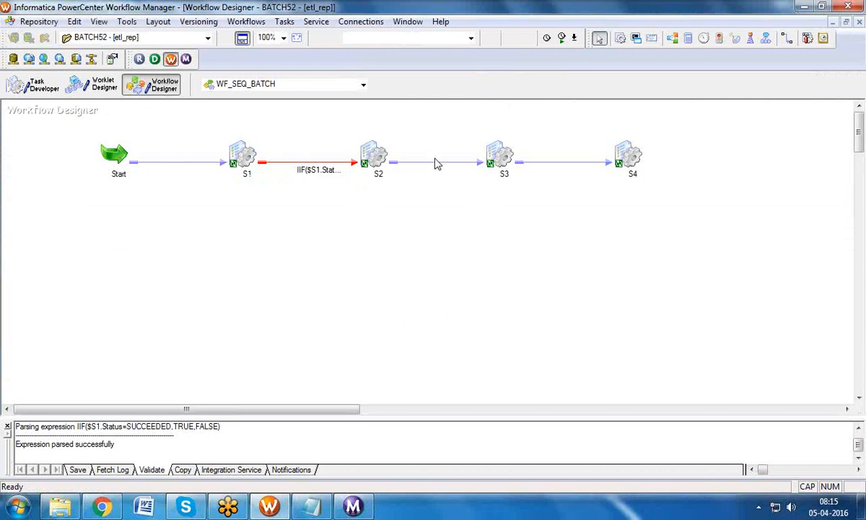
double_click(436, 164)
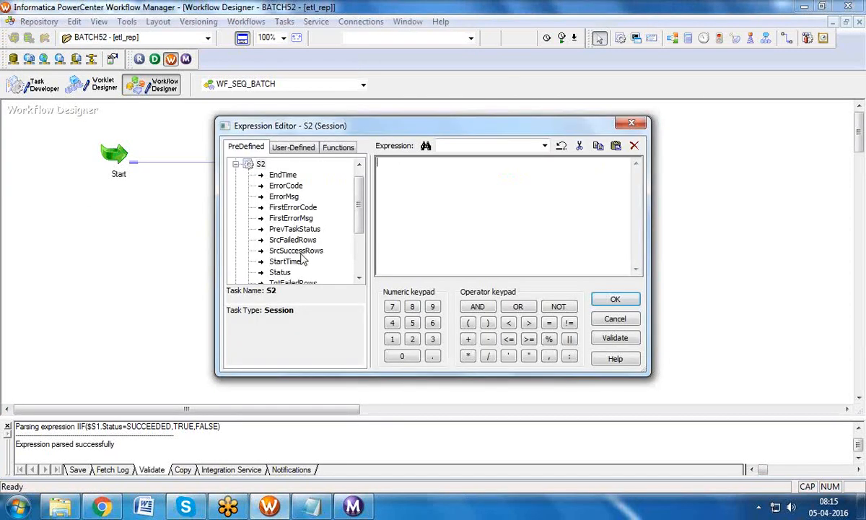
double_click(282, 273)
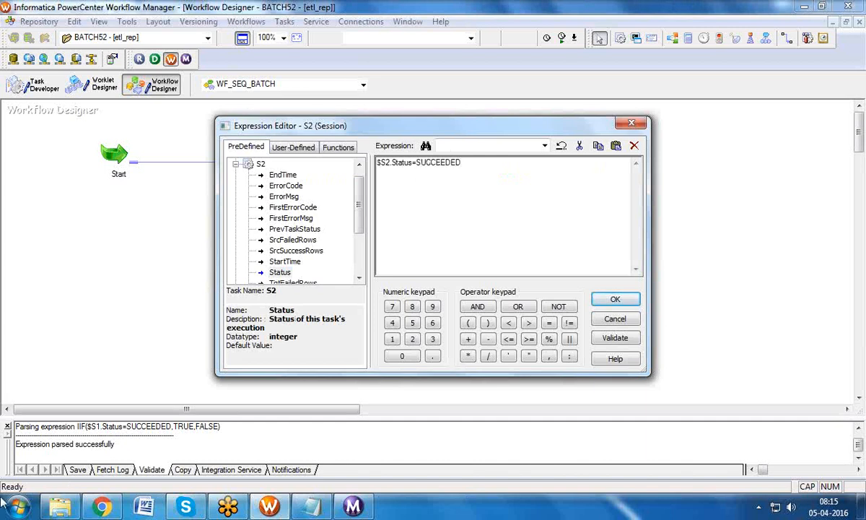
left_click(613, 299)
Step: Set the S3→S4 link condition to $S3.Status=SUCCEEDED, correcting the spelling until it parses
left_click(544, 163)
double_click(544, 163)
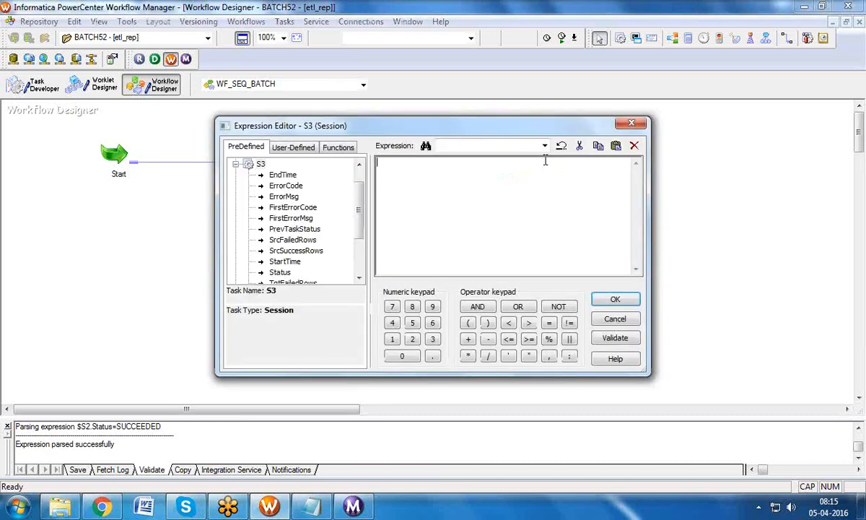
double_click(289, 273)
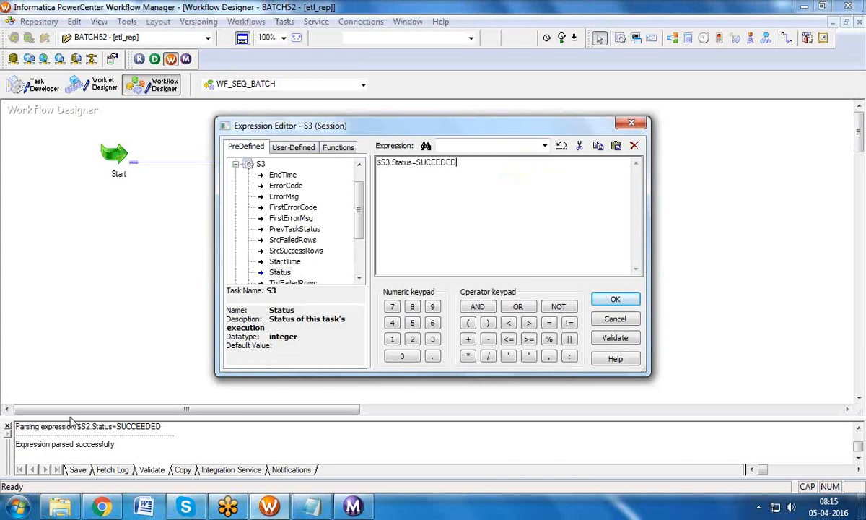
left_click(615, 338)
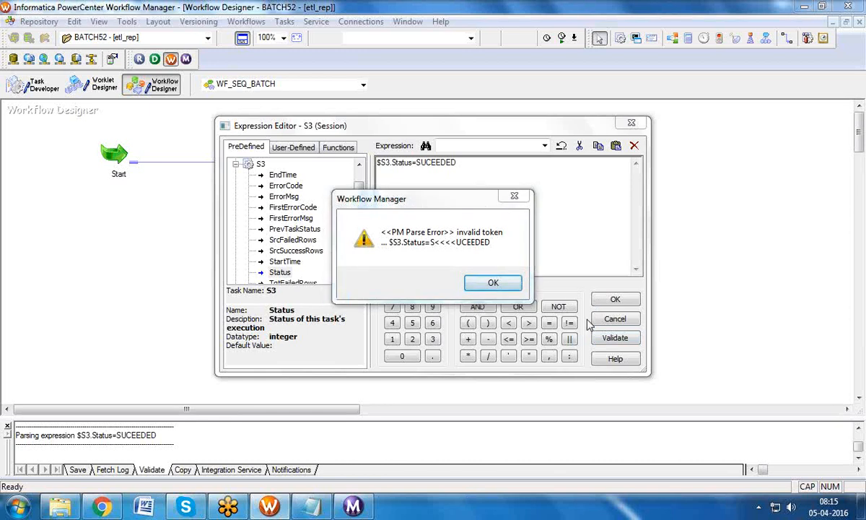
left_click(491, 282)
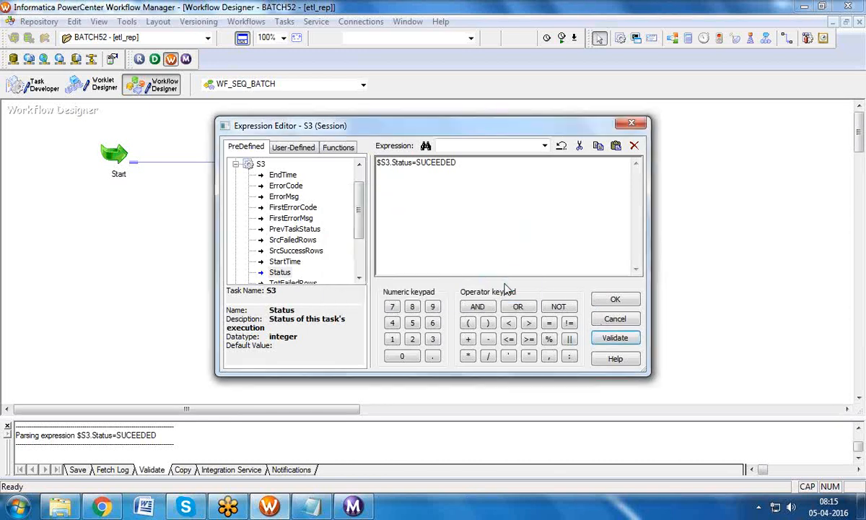
left_click(432, 163)
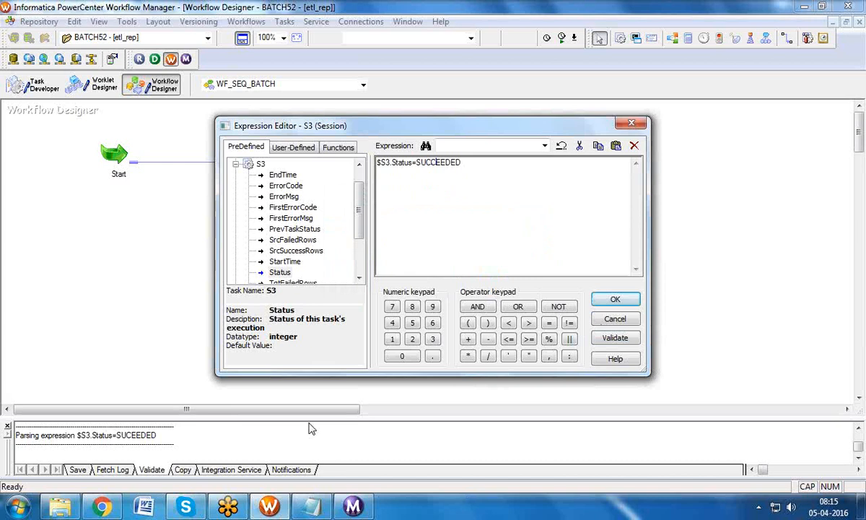
left_click(614, 337)
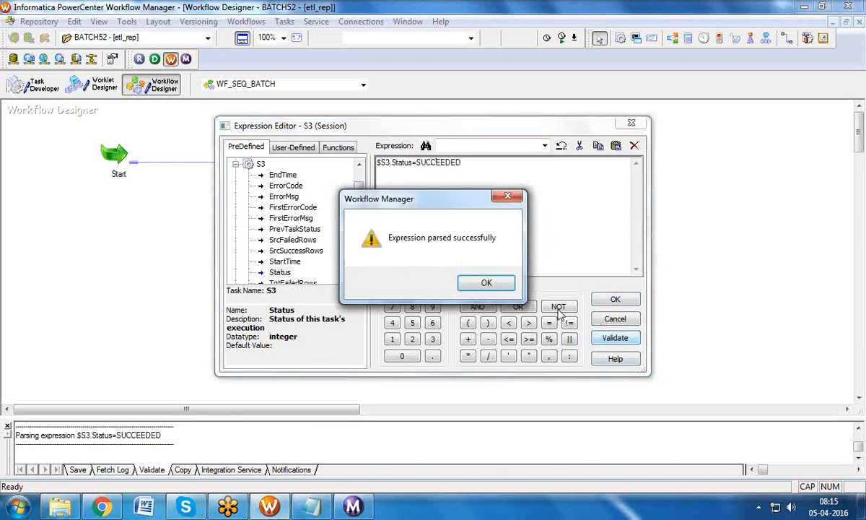
left_click(495, 283)
left_click(615, 299)
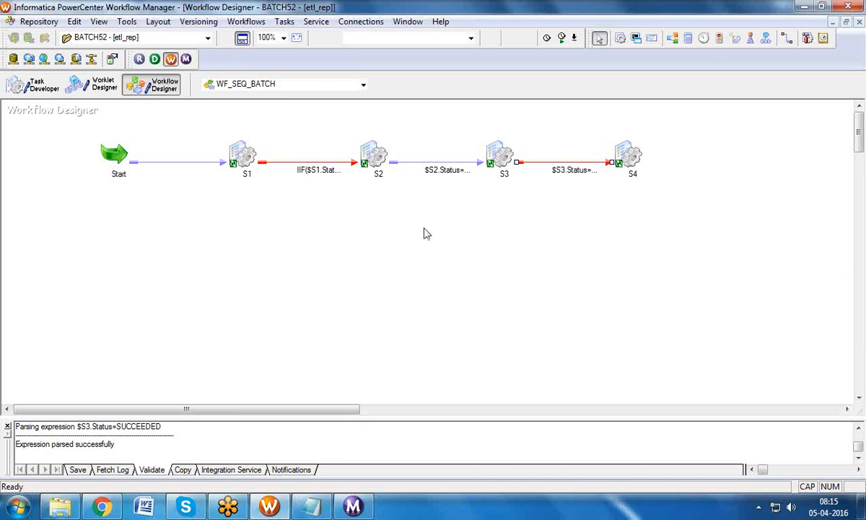
Step: Enable 'Fail parent if this task fails' on session S1
left_click_drag(205, 115, 632, 196)
left_click(117, 160)
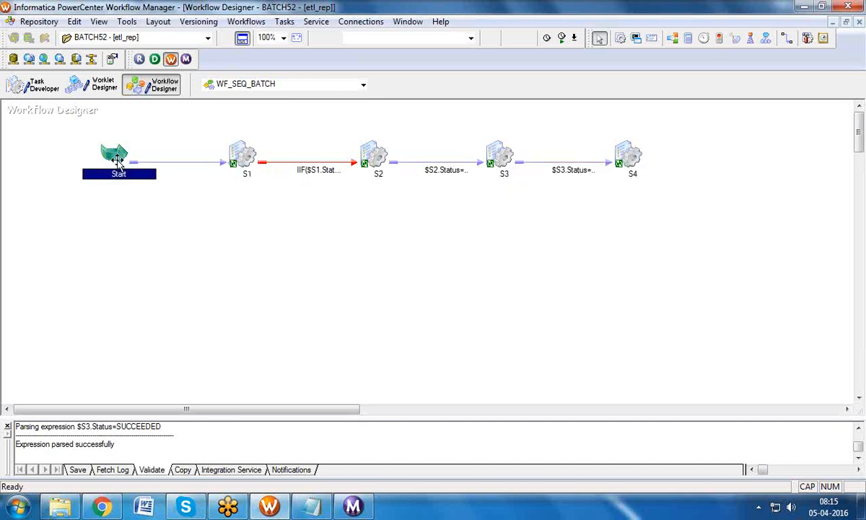
double_click(245, 157)
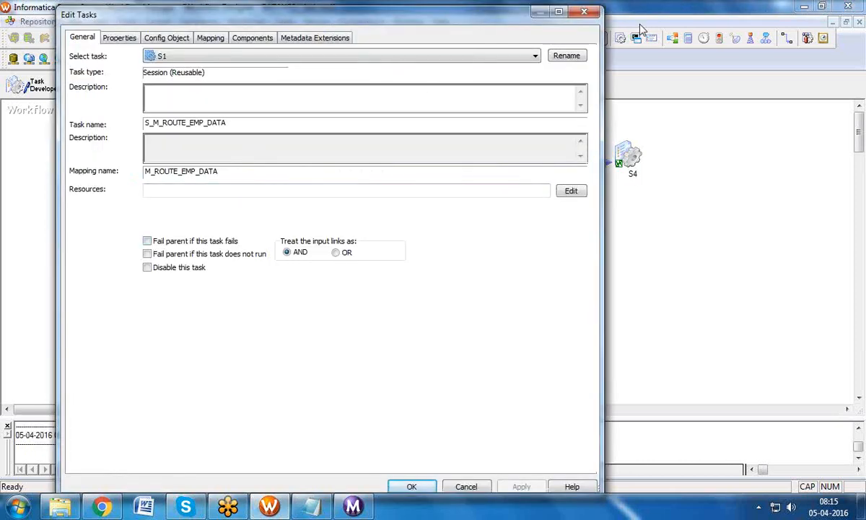
left_click(583, 13)
double_click(252, 148)
left_click(147, 241)
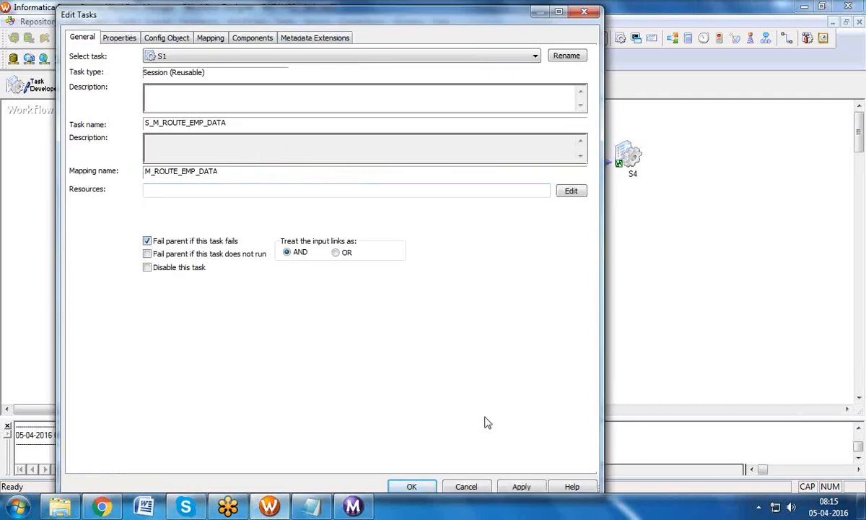
left_click(520, 485)
left_click(411, 485)
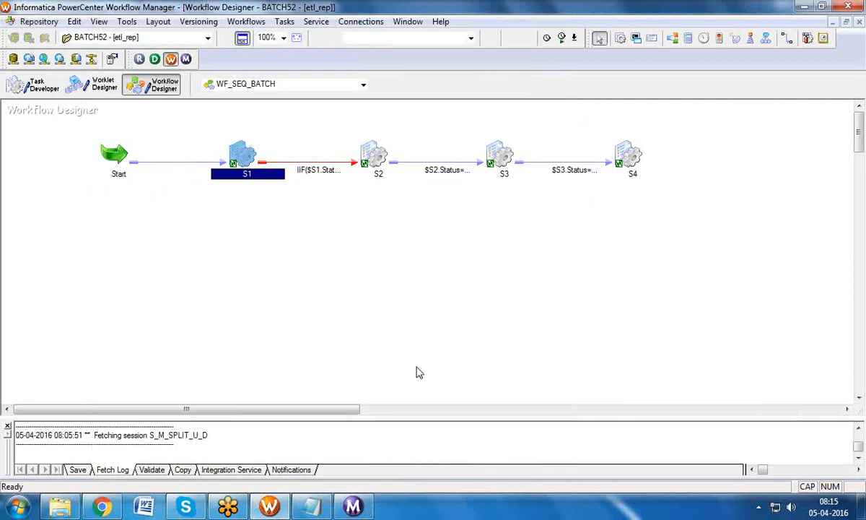
Step: Enable 'Fail parent if this task fails' on sessions S2 and S3
double_click(378, 153)
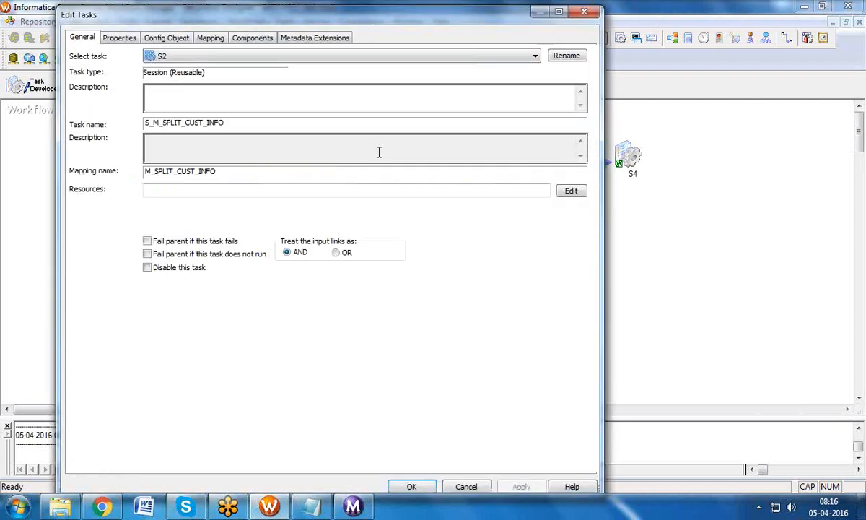
left_click(148, 241)
left_click(521, 486)
left_click(426, 487)
double_click(491, 153)
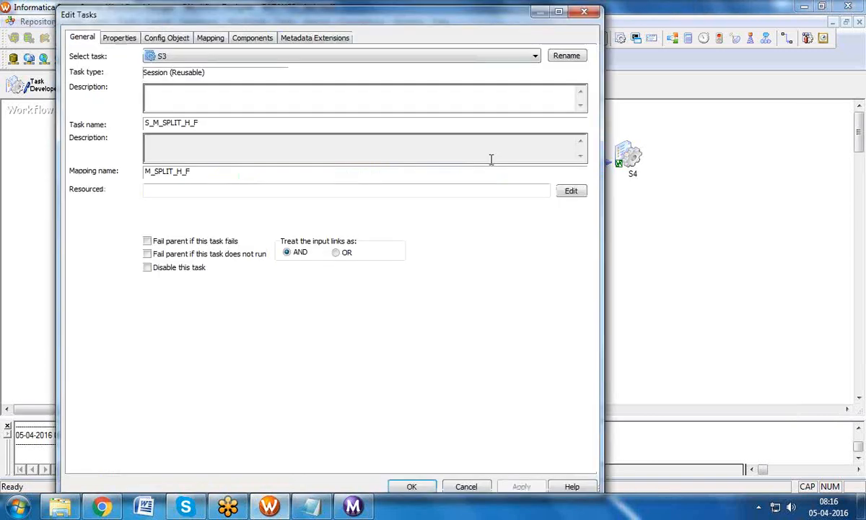
left_click(147, 241)
left_click(521, 485)
left_click(432, 486)
Step: Enable 'Fail parent if this task fails' on session S4 and save WF_SEQ_BATCH
double_click(628, 153)
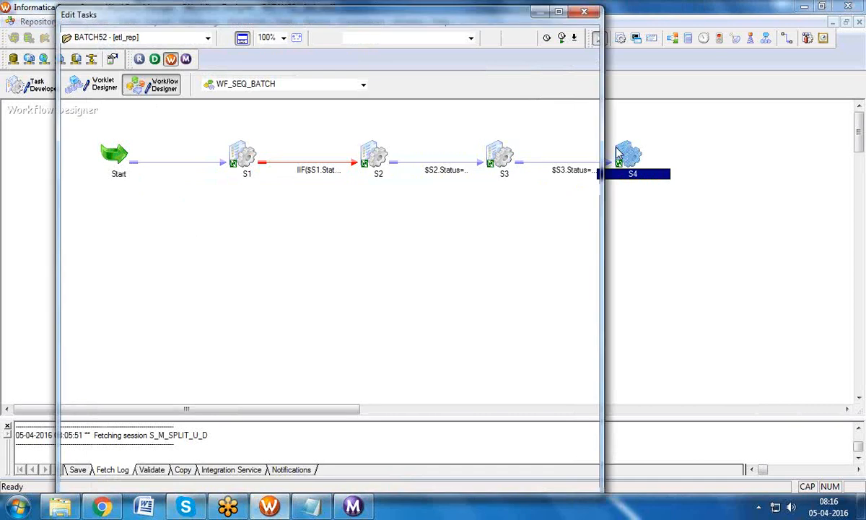
left_click(148, 241)
left_click(521, 486)
left_click(412, 486)
key("ctrl+s")
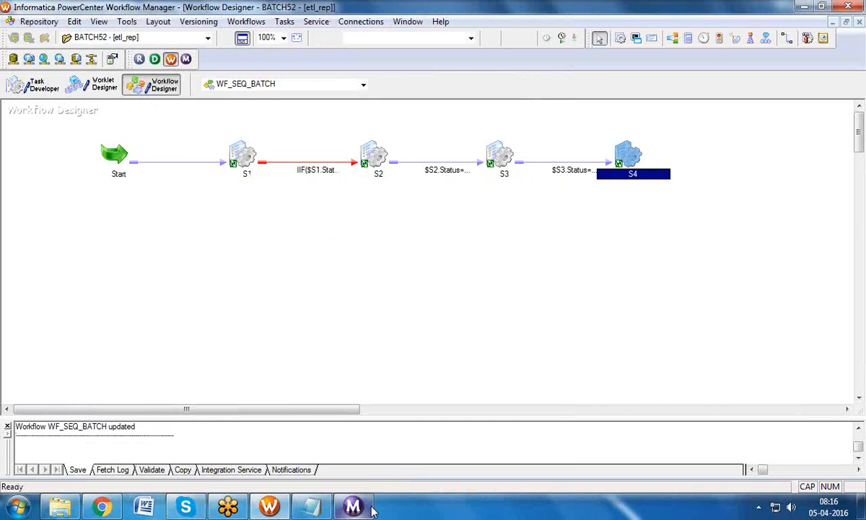
Step: Select sessions S1 through S4 on the canvas, nudging S3 slightly right
left_click(261, 23)
left_click(289, 96)
left_click(249, 153)
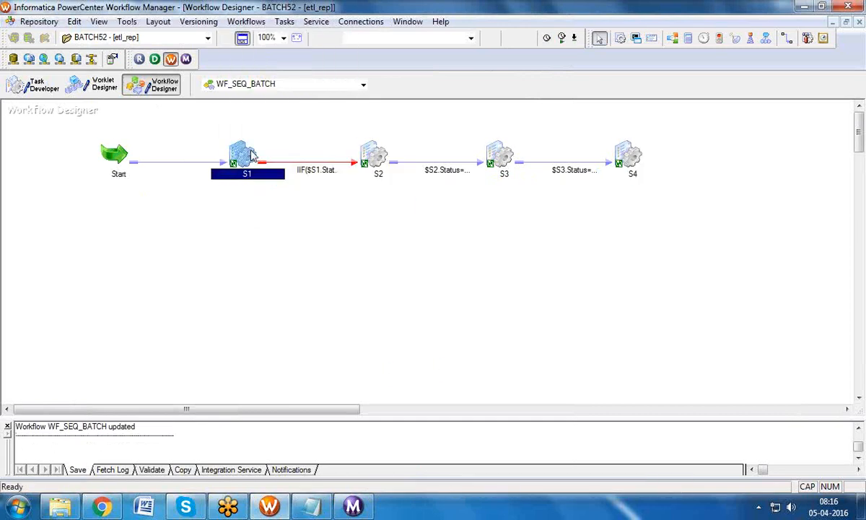
left_click(374, 149)
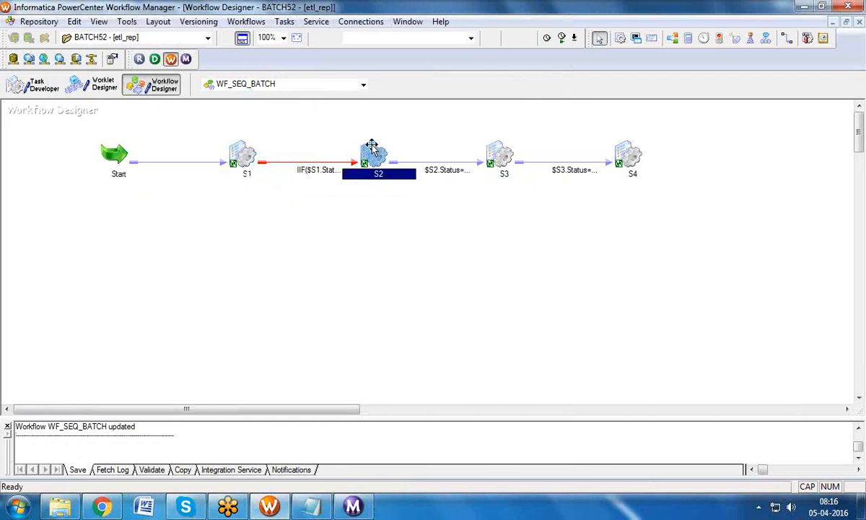
left_click_drag(503, 155, 508, 155)
left_click(619, 159)
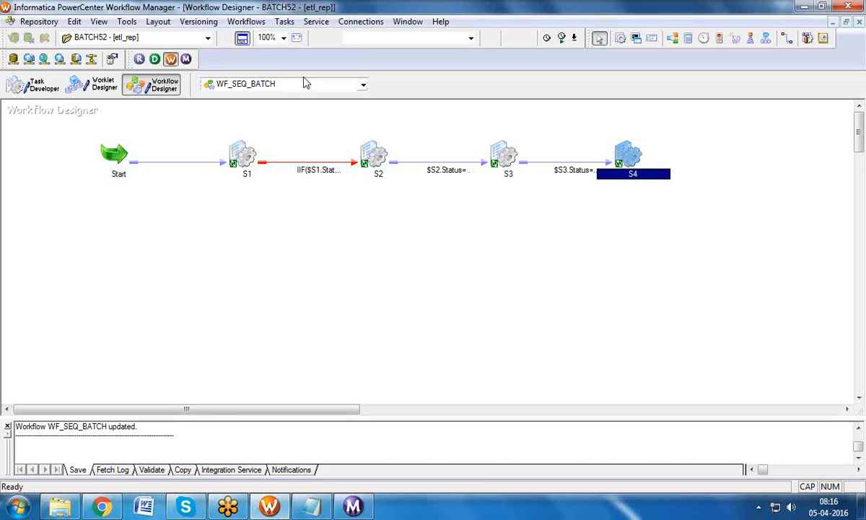
Step: Start WF_SEQ_BATCH and review the run list showing S1 succeeded and S2 failed
left_click(247, 22)
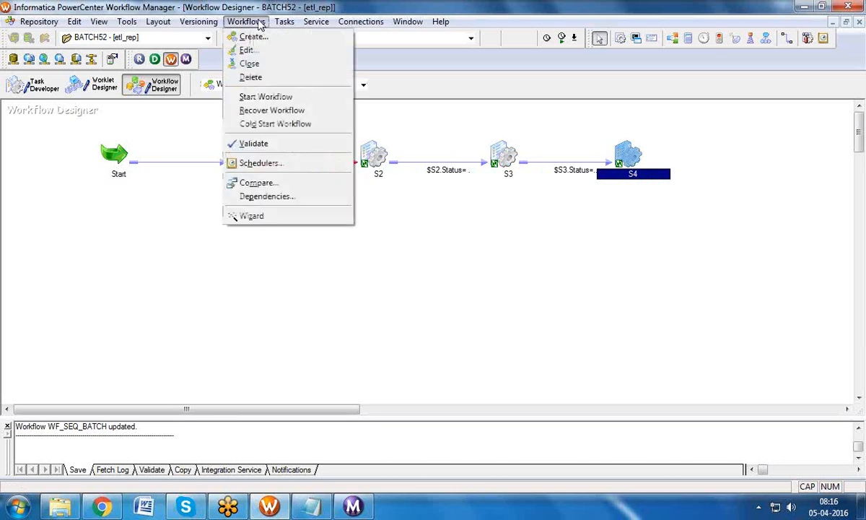
left_click(257, 96)
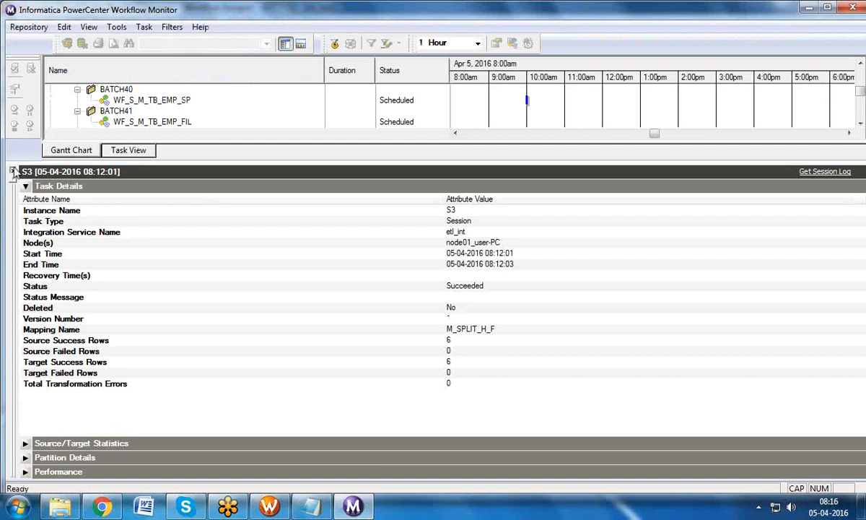
left_click(13, 172)
left_click_drag(863, 255, 864, 318)
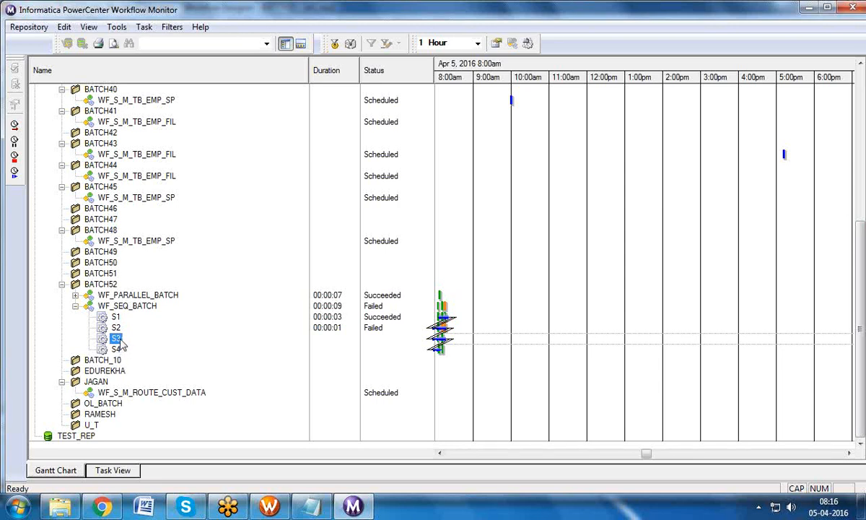
Step: Revert S2's SQ_CUSTOMER4 source file name to its default, apply, and save the workflow
left_click(281, 507)
double_click(373, 154)
left_click(210, 38)
left_click(137, 143)
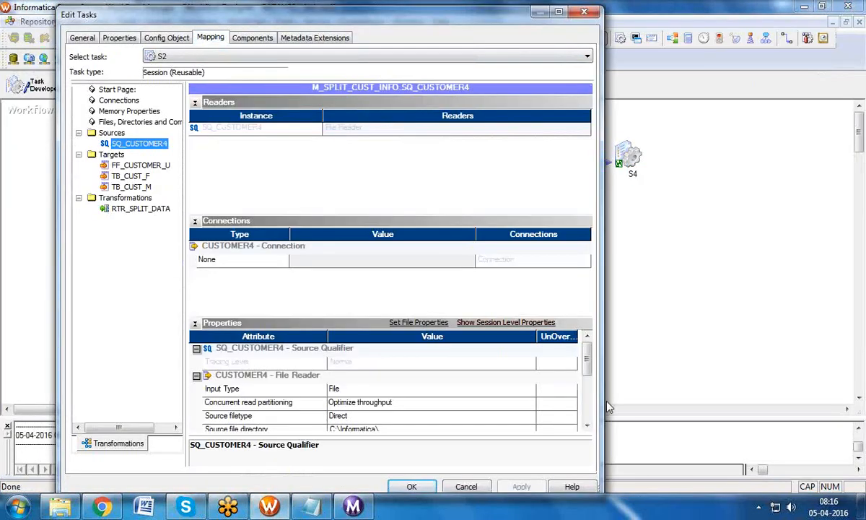
scroll(552, 401, "down", 1)
left_click(556, 403)
left_click(353, 290)
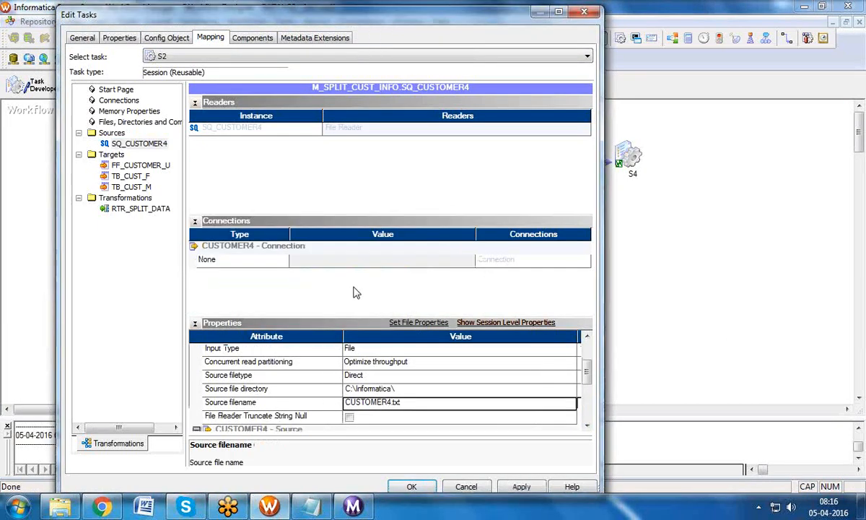
left_click(521, 486)
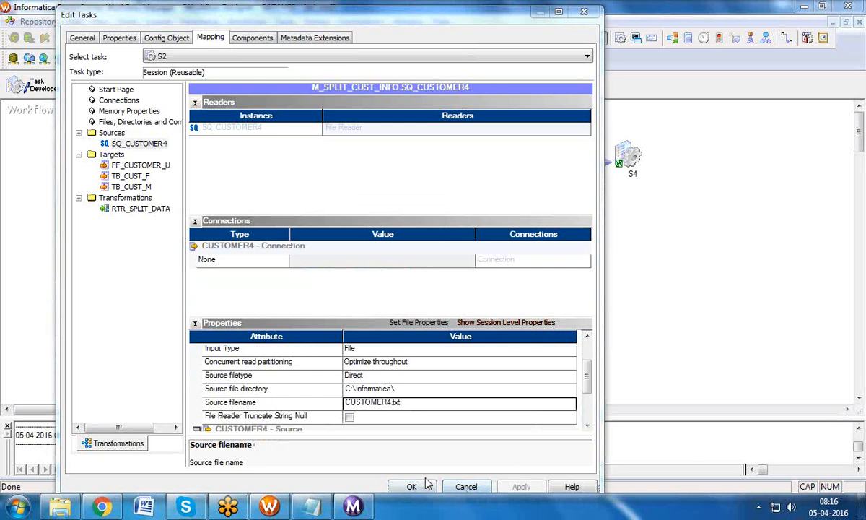
left_click(411, 486)
key("ctrl+s")
Step: Restart WF_SEQ_BATCH from Workflow Monitor
key("alt+Tab")
left_click(153, 305)
right_click(153, 305)
left_click(207, 104)
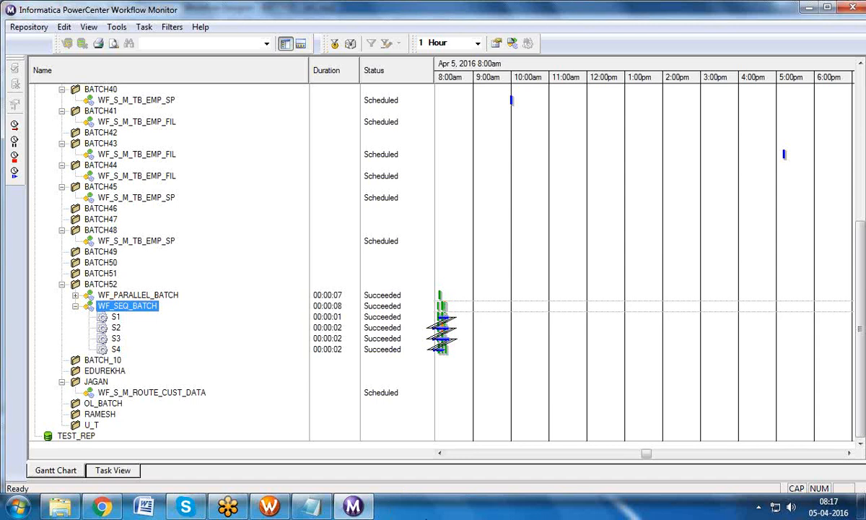
Step: Return to Workflow Manager and select sessions S1 and S2 in the WF_SEQ_BATCH designer
left_click(278, 508)
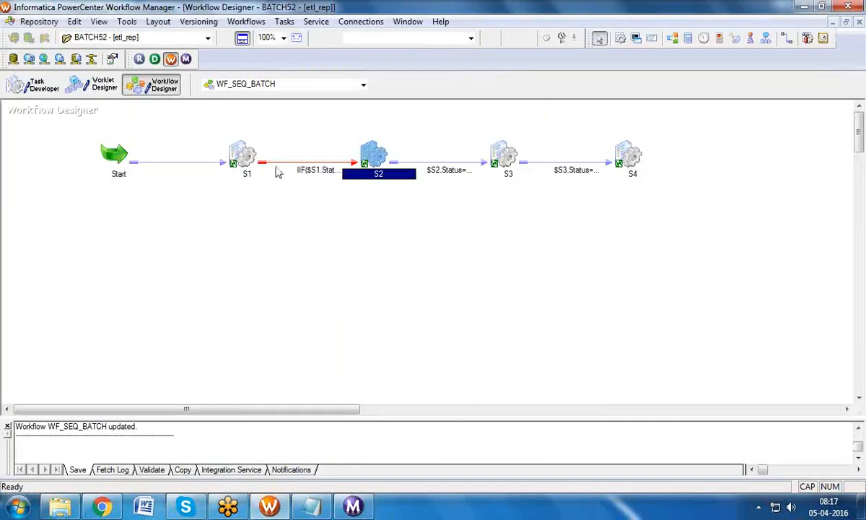
left_click(367, 117)
left_click(353, 153)
left_click(244, 154)
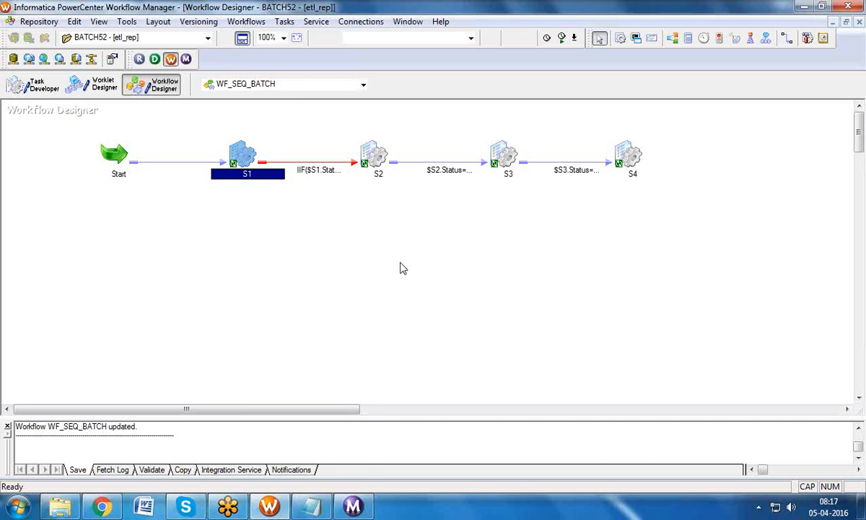
left_click(369, 159)
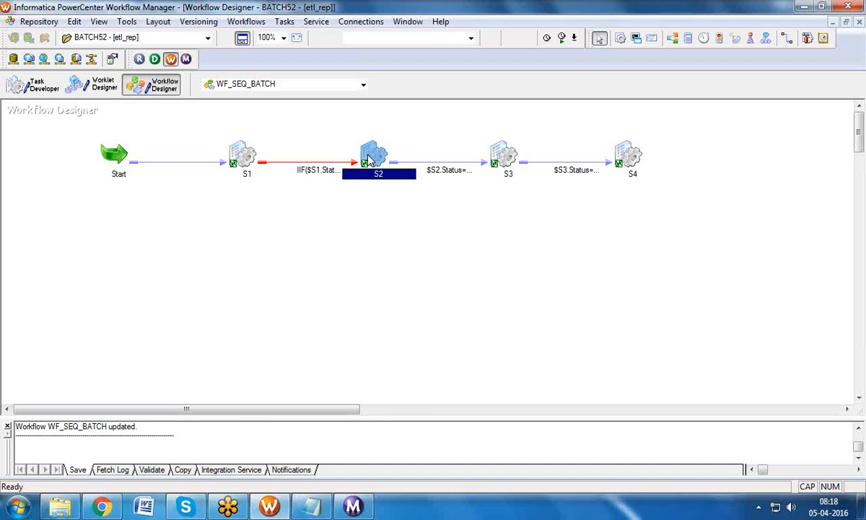
Step: Extend the S2→S3 link condition with AND $S2.TgtSuccessRows>0
left_click(401, 163)
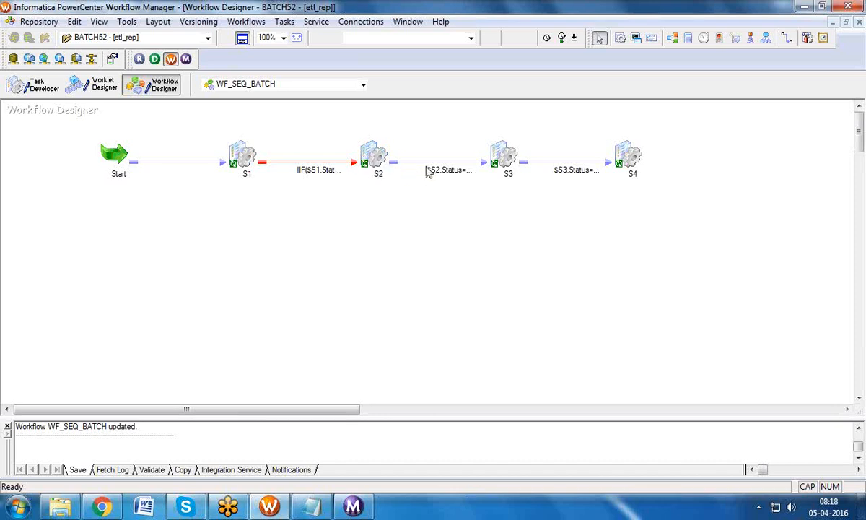
double_click(429, 164)
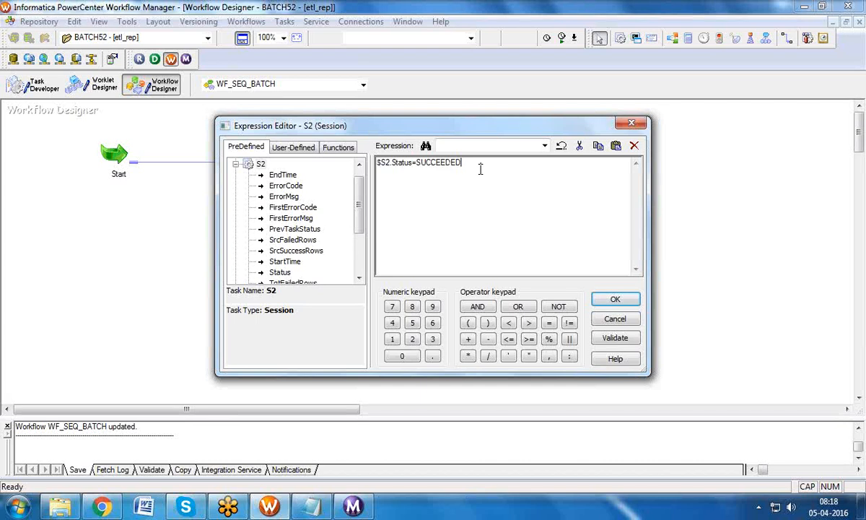
type("AND")
scroll(363, 223, "down", 1)
left_click(322, 263)
double_click(321, 262)
left_click(565, 163)
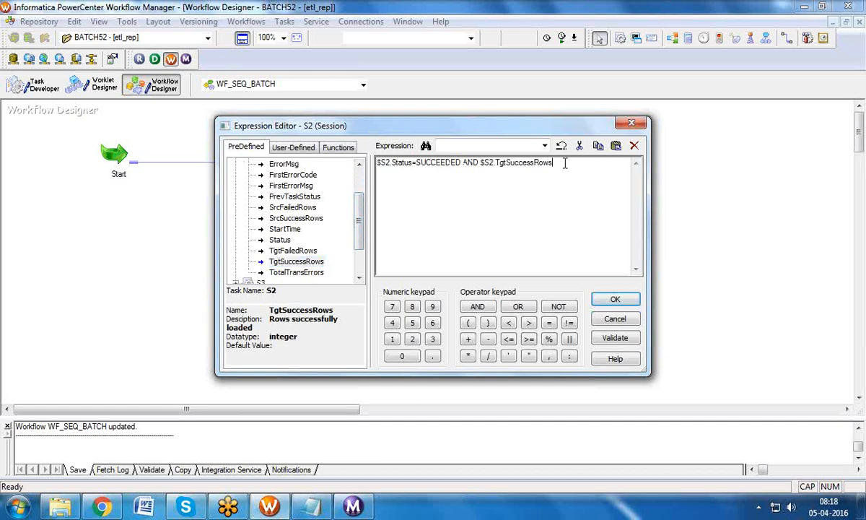
type(">0")
Step: Look up S2's Target Success Rows count in Workflow Monitor's run properties
left_click(356, 507)
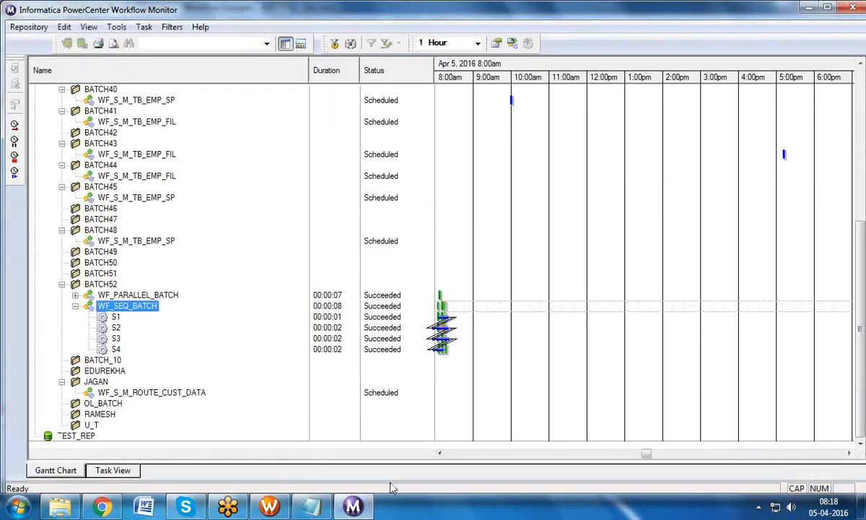
right_click(116, 318)
left_click(149, 319)
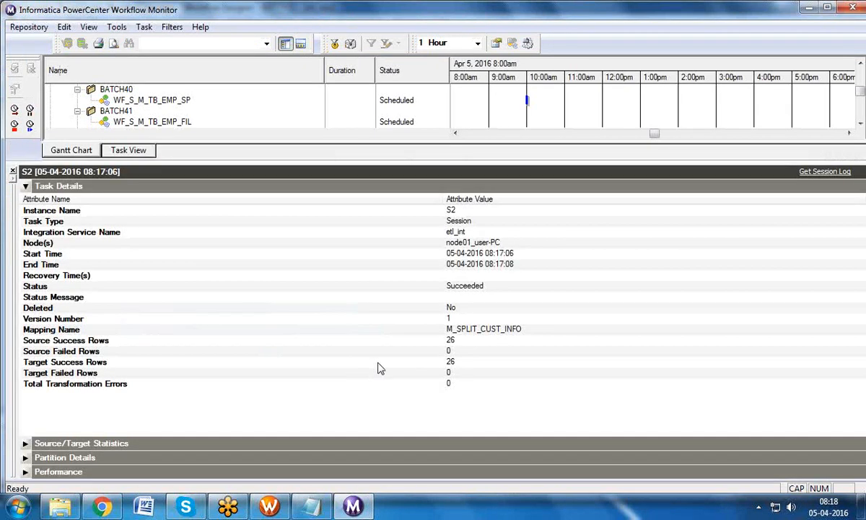
left_click(387, 364)
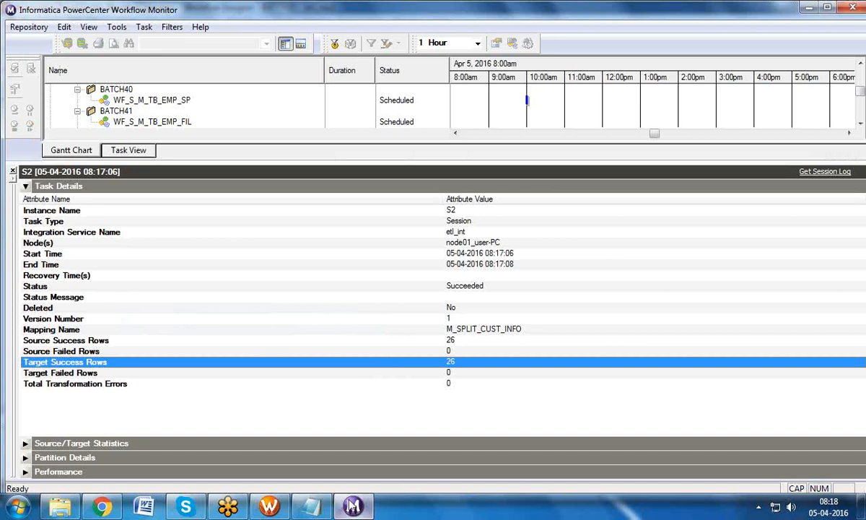
Step: Change the threshold to >26, validate the condition, and accept it
left_click(269, 506)
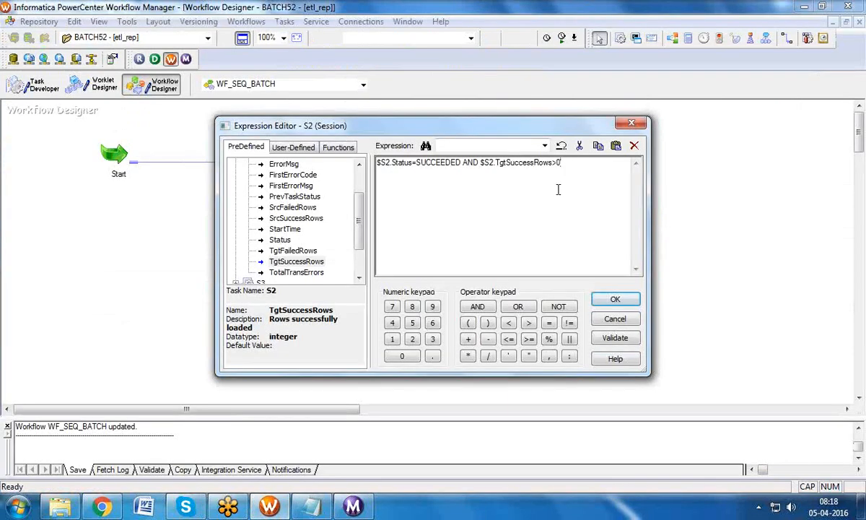
key("BackSpace")
type("26")
left_click(616, 299)
left_click(381, 159)
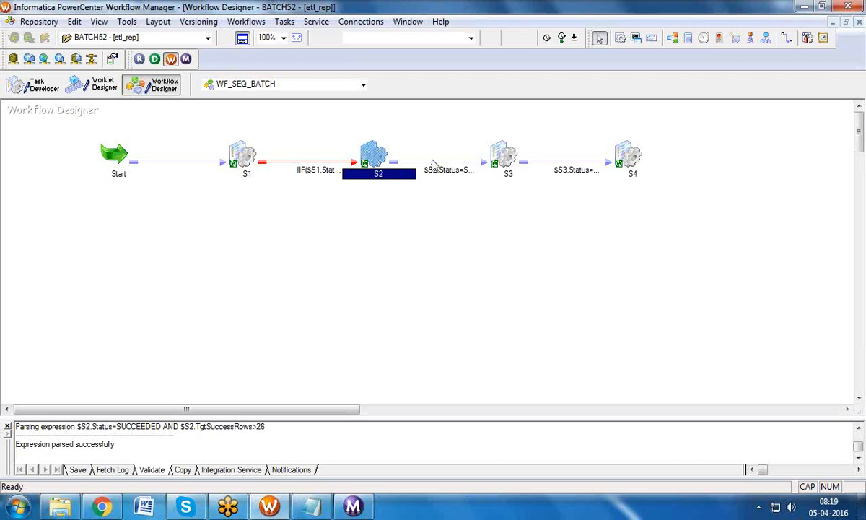
Step: Save WF_SEQ_BATCH and start the workflow
key("ctrl+s")
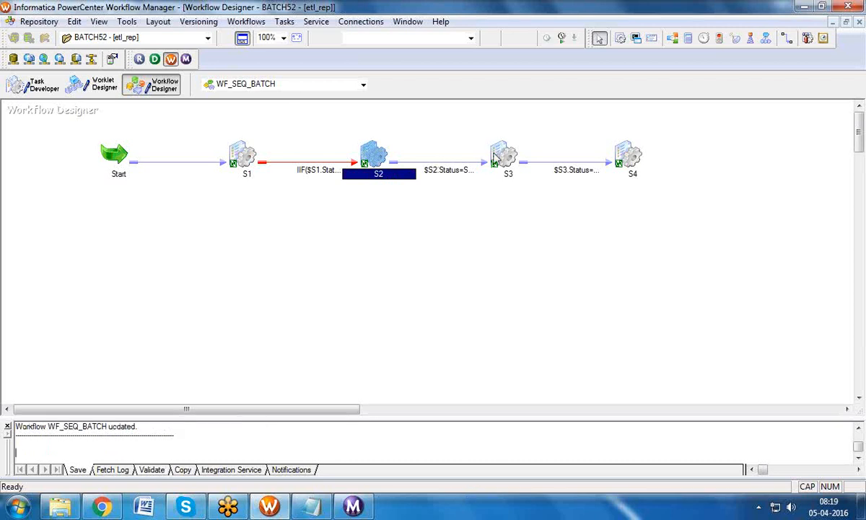
left_click(242, 22)
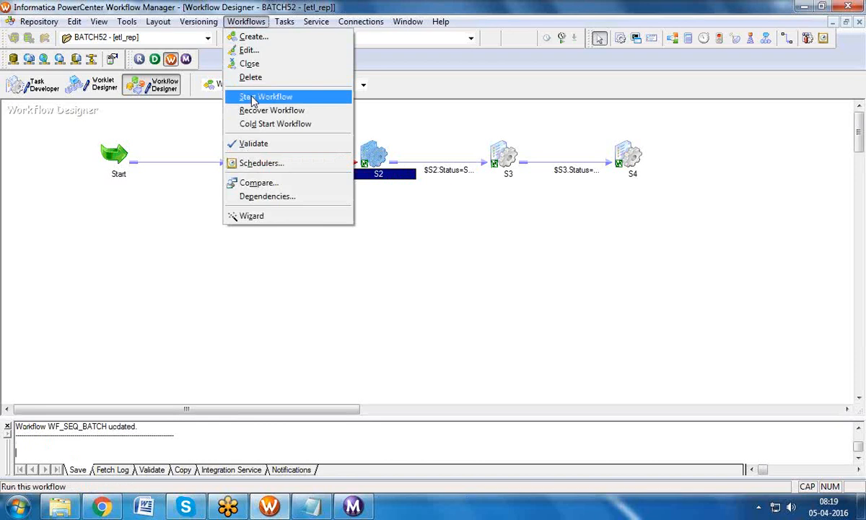
left_click(251, 98)
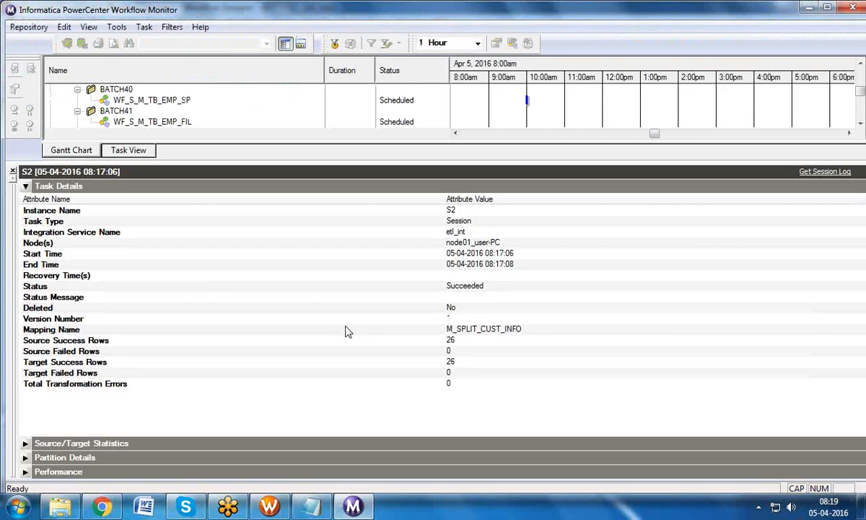
Step: Restart WF_SEQ_BATCH from Workflow Monitor, then return to Workflow Manager
left_click(12, 171)
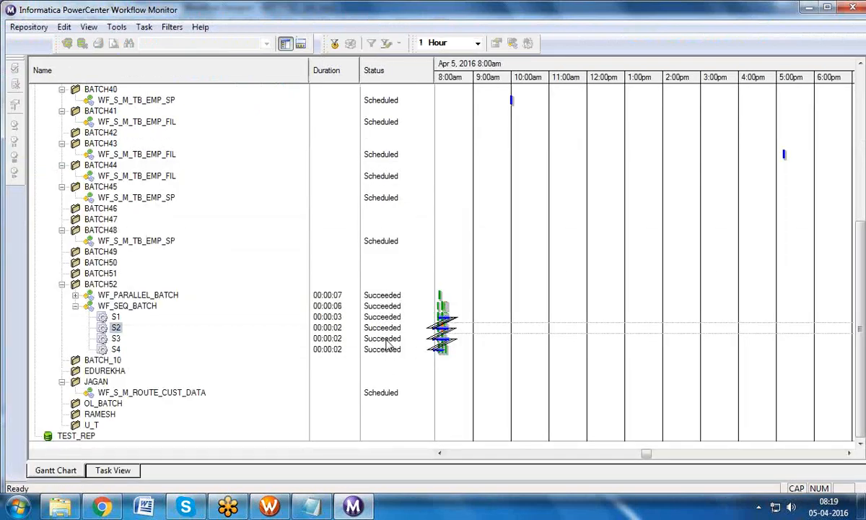
left_click(116, 337)
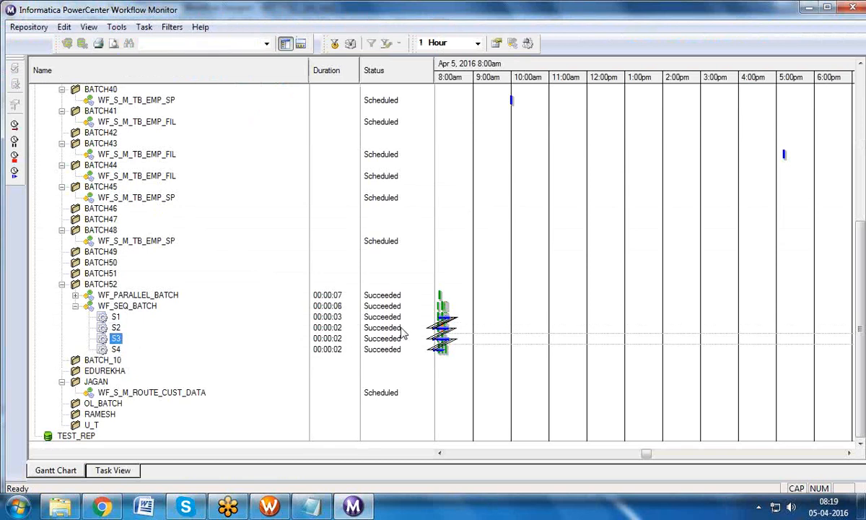
left_click(133, 306)
right_click(135, 306)
left_click(181, 116)
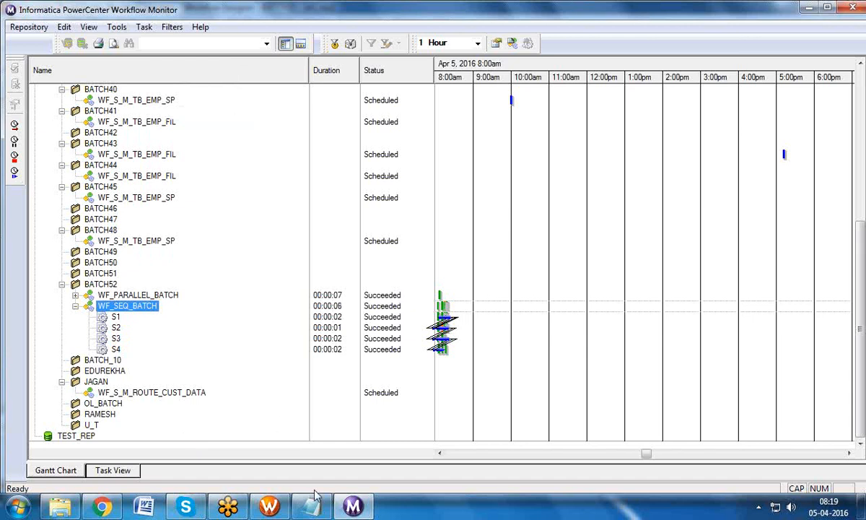
left_click(256, 471)
Step: Change the S2→S3 condition threshold from >26 back to >0
double_click(462, 168)
left_click(586, 163)
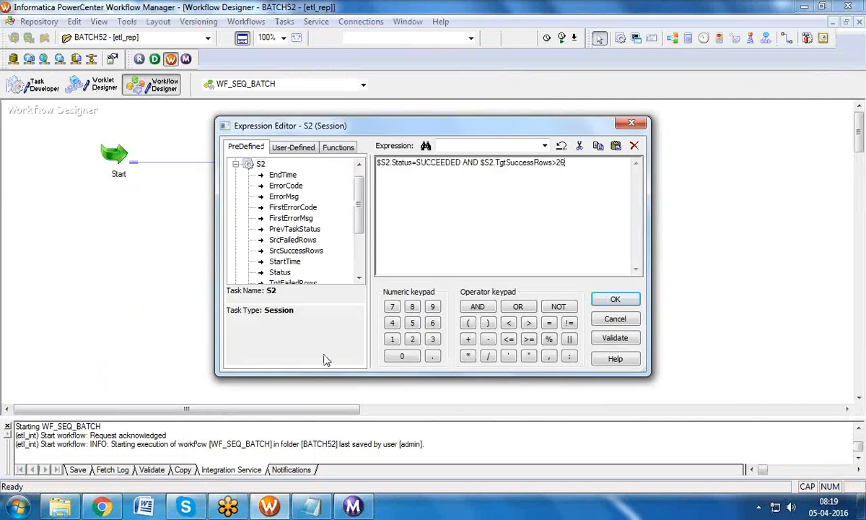
key("BackSpace")
key("BackSpace")
type("0")
left_click(615, 299)
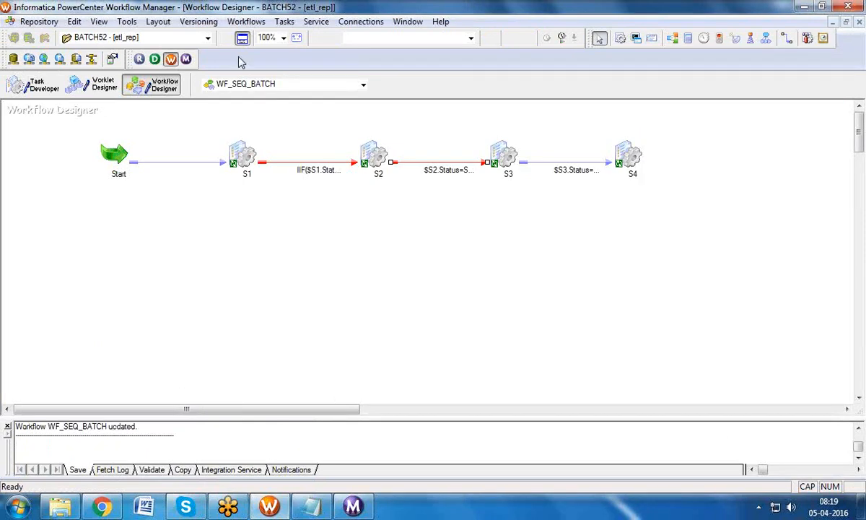
Step: Start WF_SEQ_BATCH and check its run in Workflow Monitor before returning
left_click(247, 22)
left_click(249, 93)
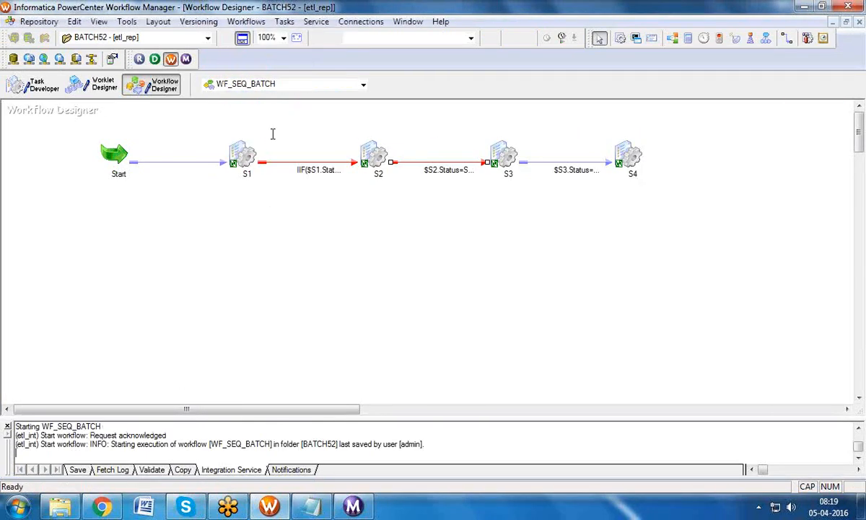
left_click(351, 507)
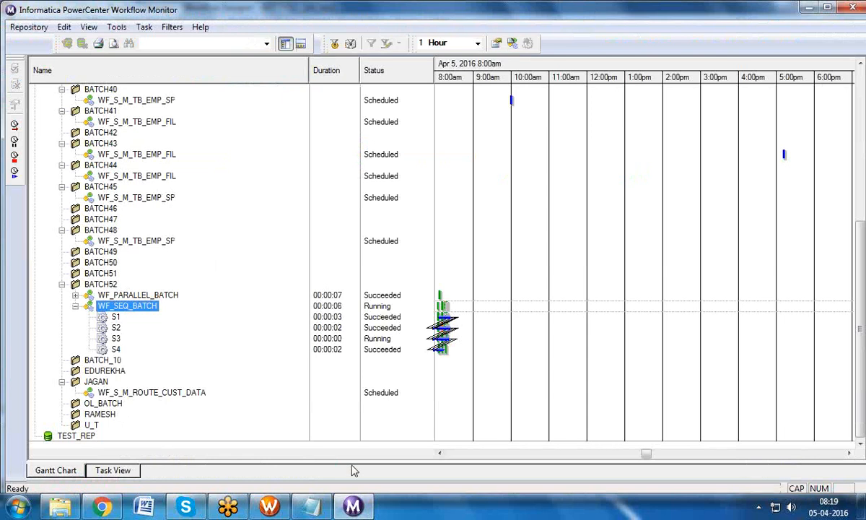
left_click(270, 505)
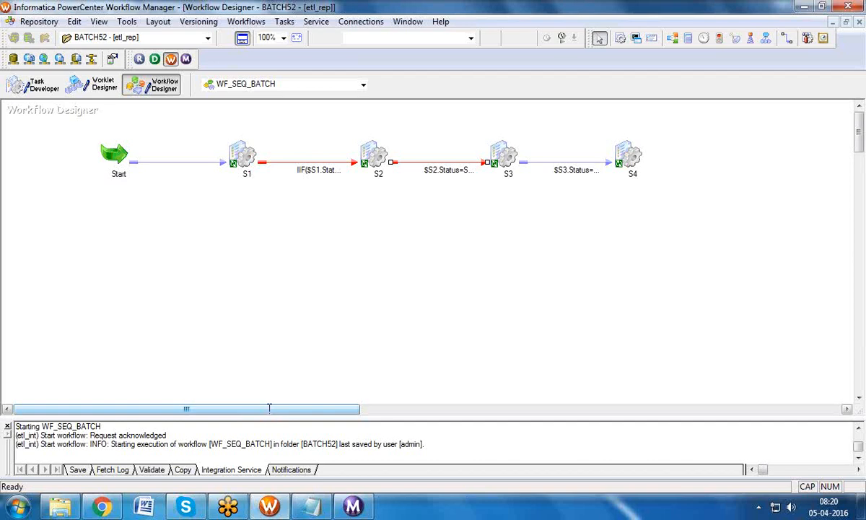
Step: Launch WF_SEQ_BATCH with Start Workflow From Task on session S2
left_click(245, 22)
left_click(416, 229)
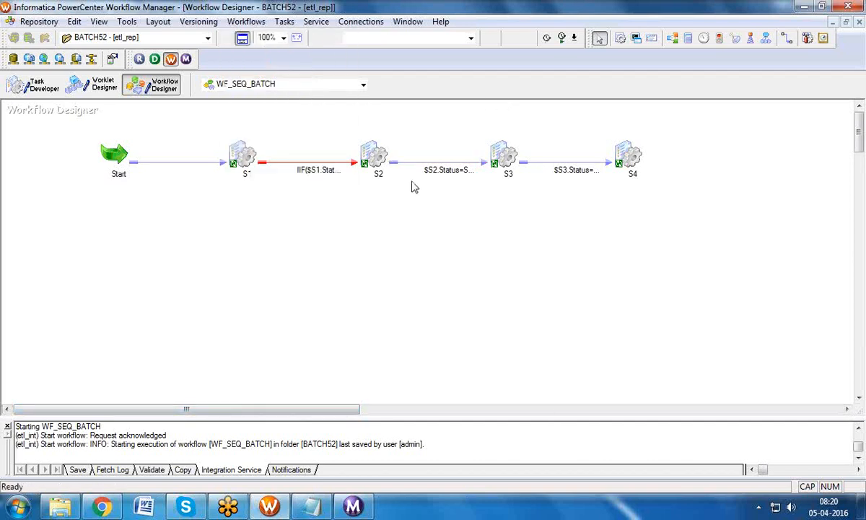
left_click(384, 153)
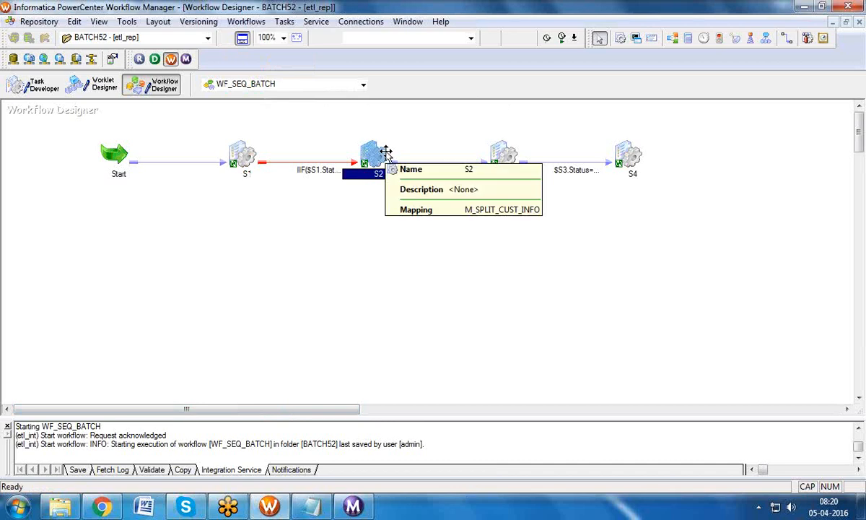
double_click(386, 152)
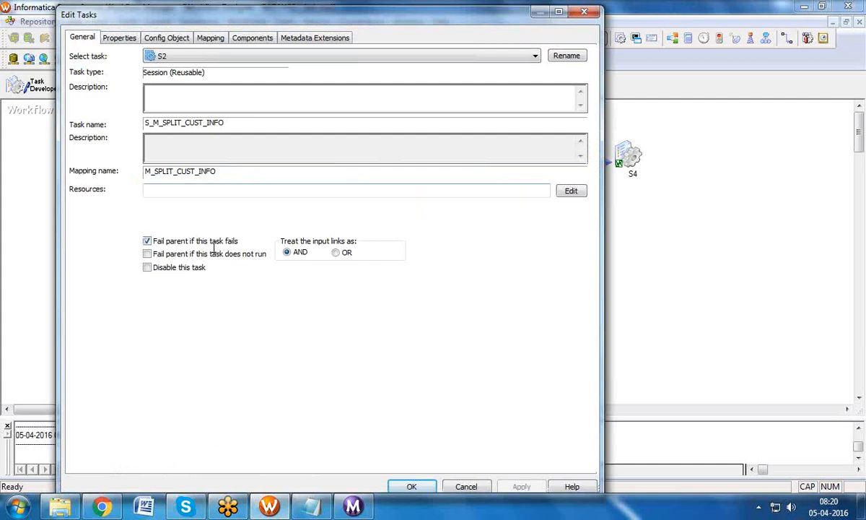
left_click(584, 12)
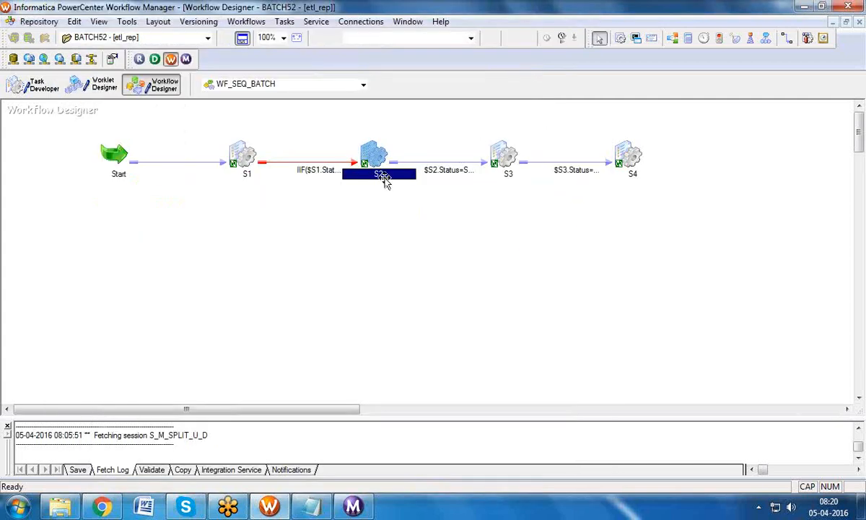
mouse_move(383, 178)
left_click(246, 21)
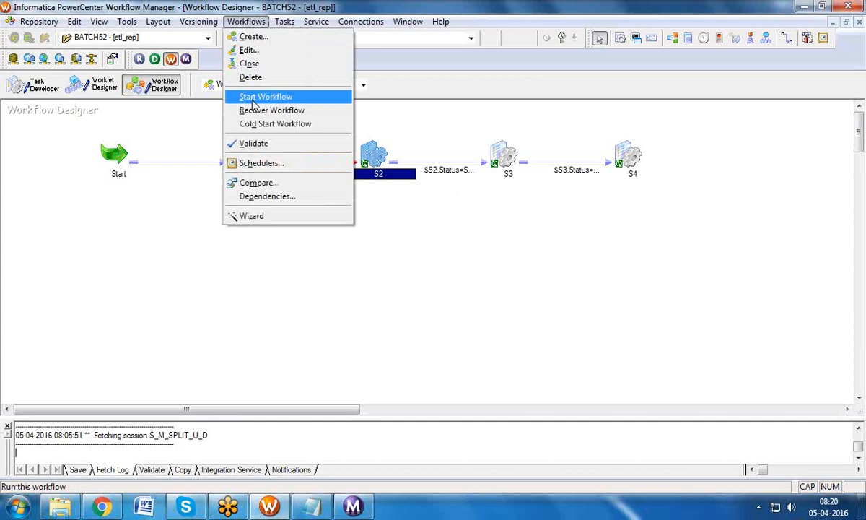
left_click(388, 235)
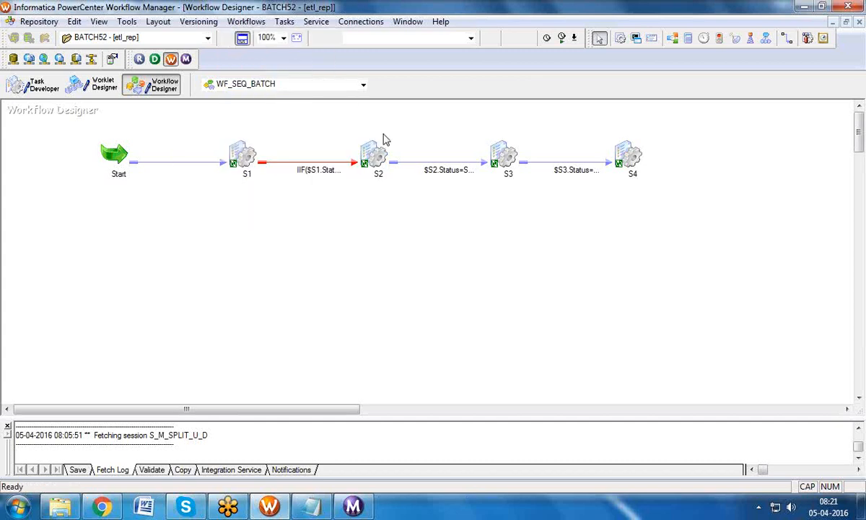
left_click(367, 158)
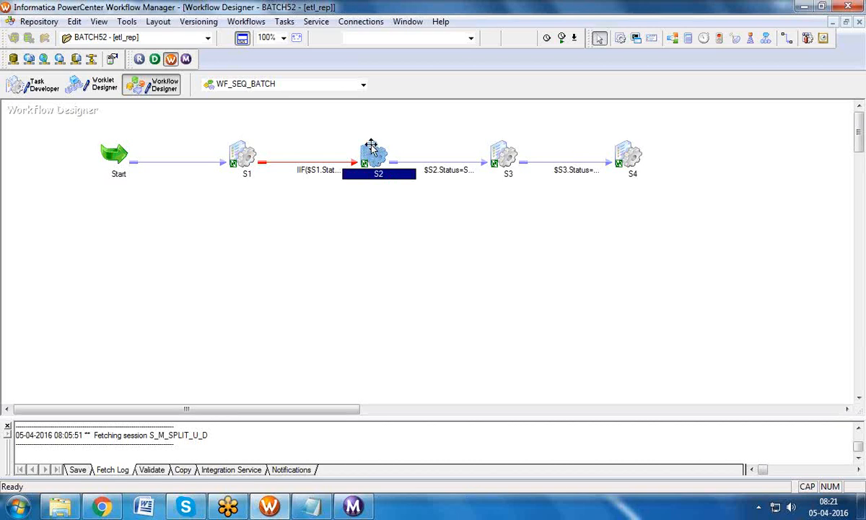
mouse_move(377, 154)
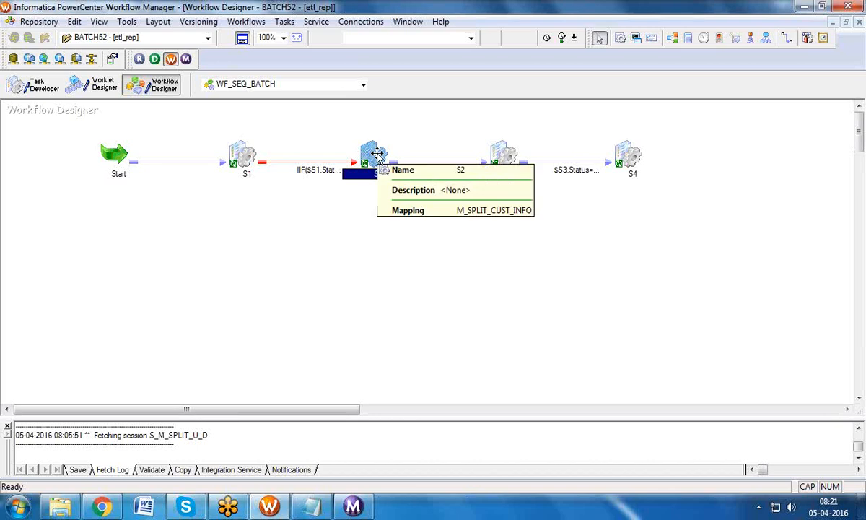
right_click(376, 154)
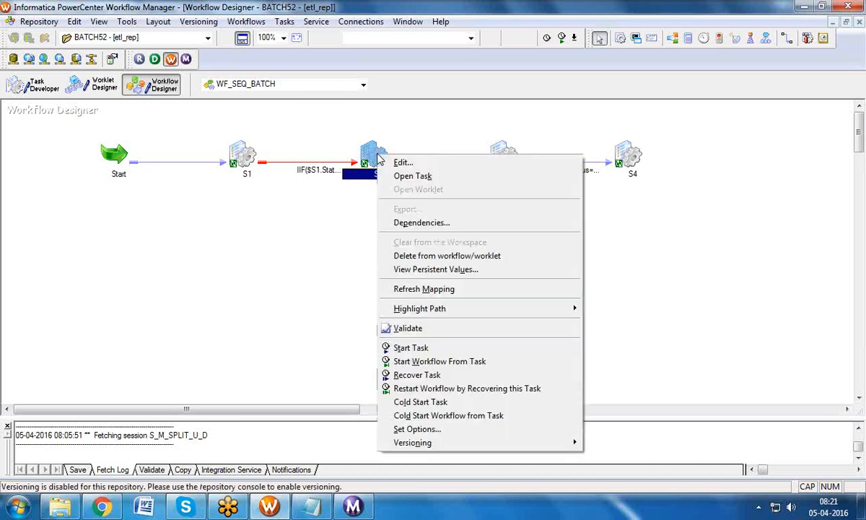
left_click(440, 363)
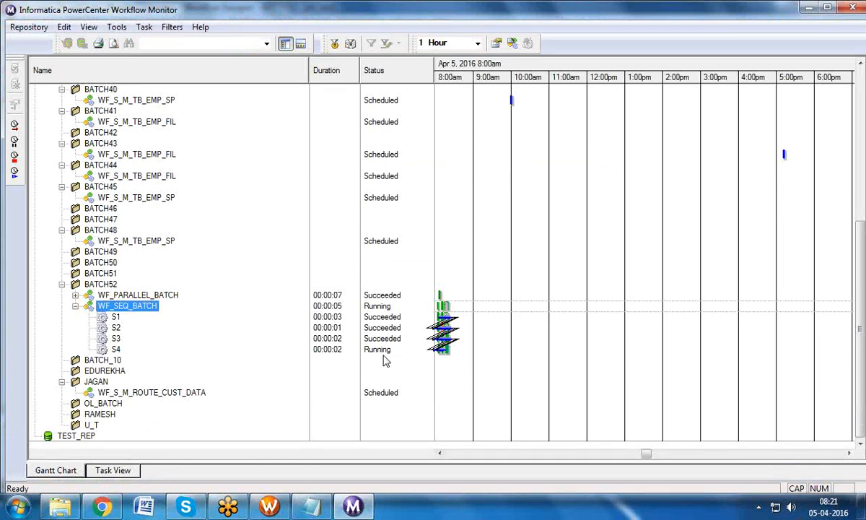
Step: Start only session S3 via Start Task, then come back to Workflow Manager
left_click(307, 507)
left_click(503, 164)
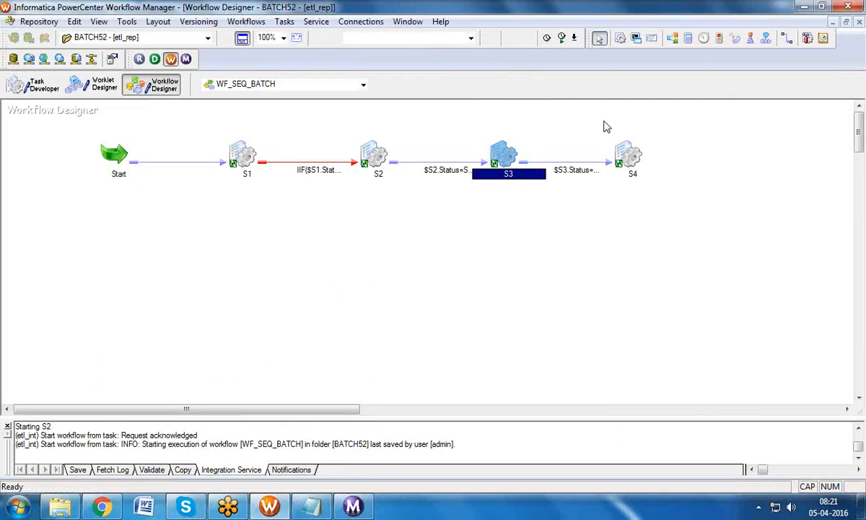
left_click(550, 137)
left_click(505, 156)
right_click(508, 156)
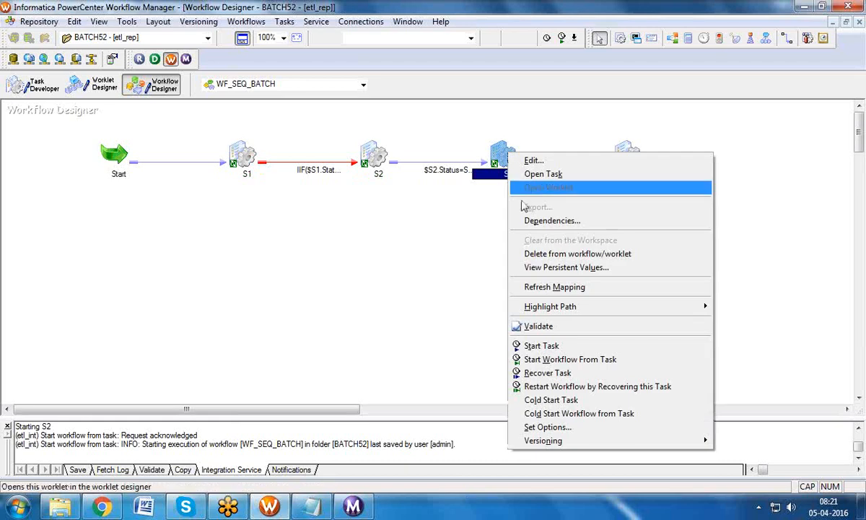
left_click(534, 347)
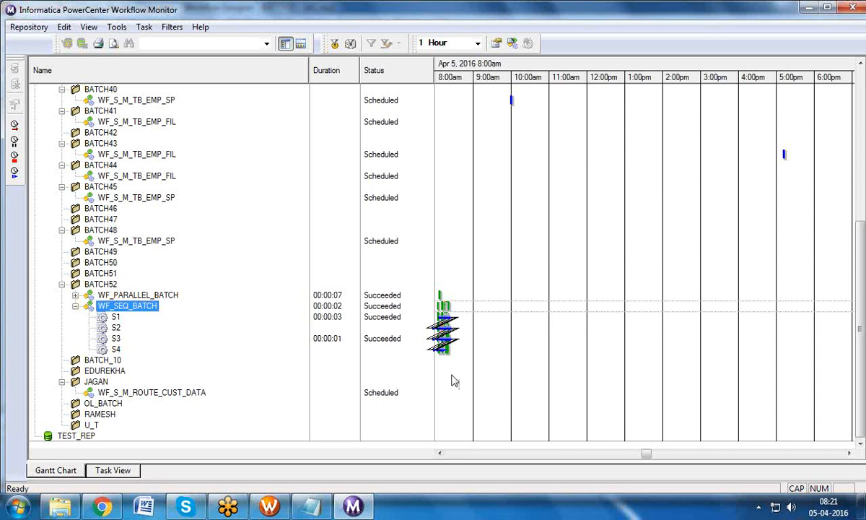
left_click(270, 508)
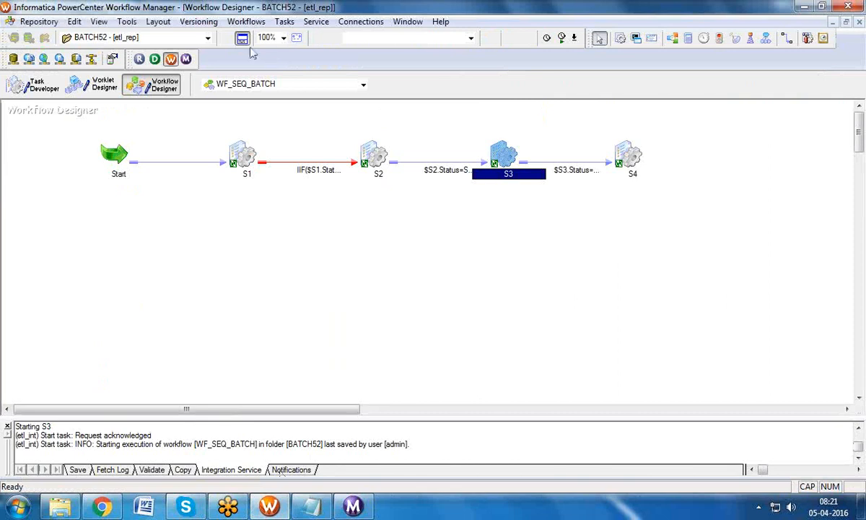
Step: Show the repository folder tree, collapse BATCH52's Sessions folder, and return to the WF_SEQ_BATCH workflow
left_click(226, 38)
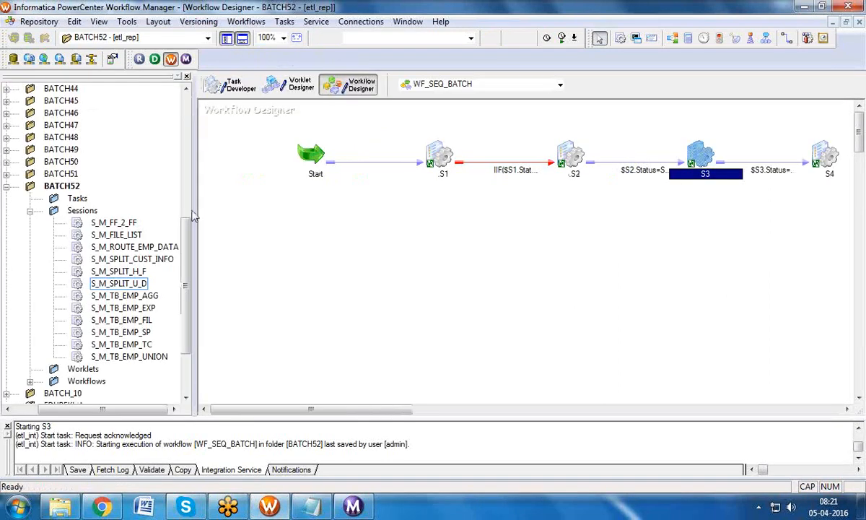
left_click(30, 210)
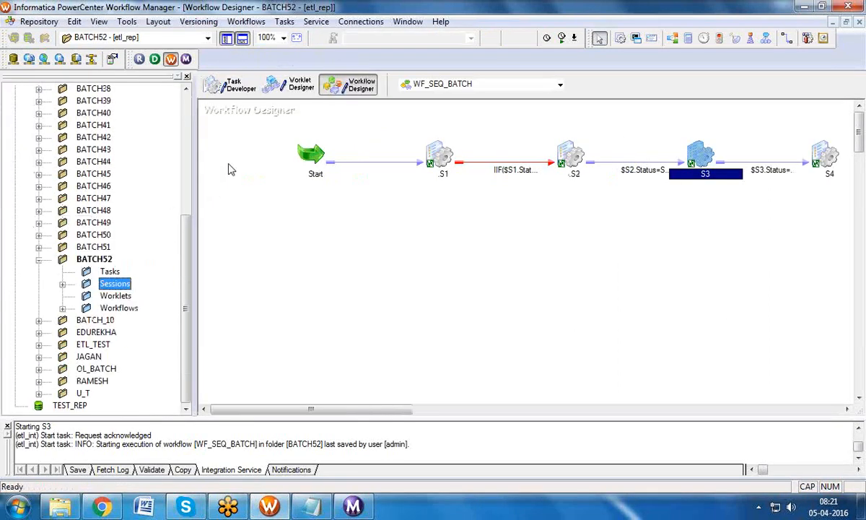
left_click(238, 87)
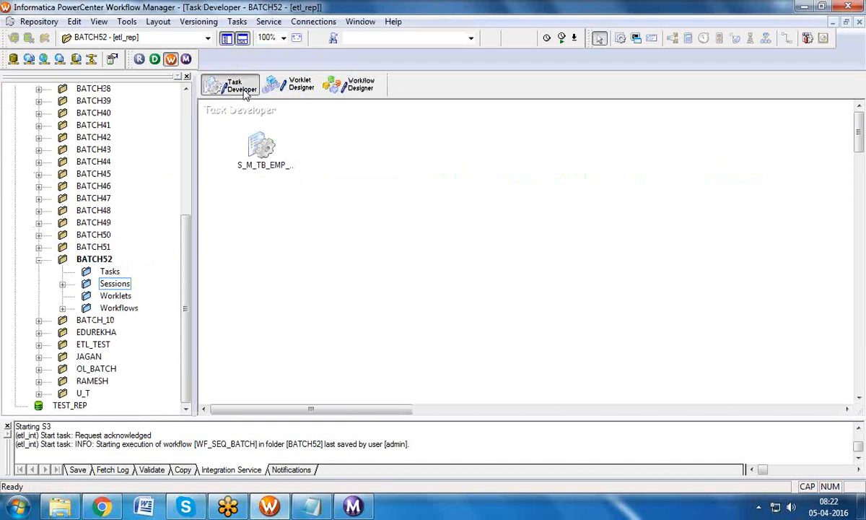
left_click(342, 84)
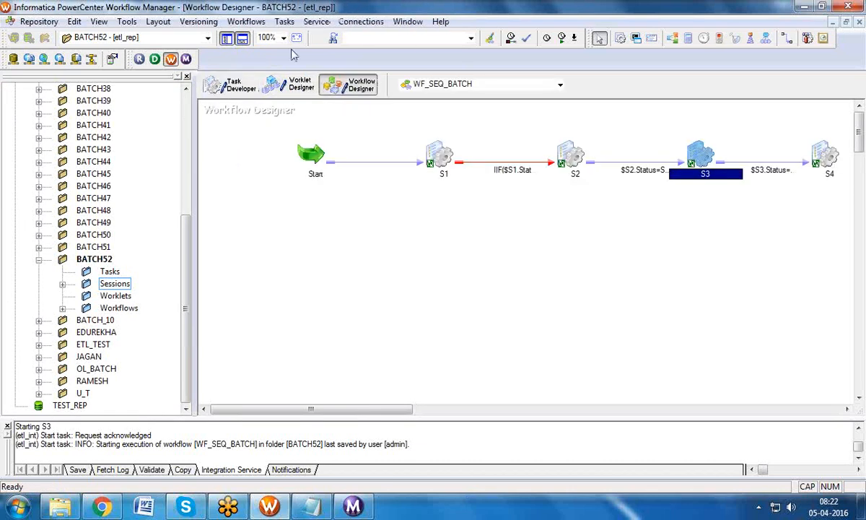
Step: Create session S_M_REUSABLE with mapping M_FF_2_FF_LOAD, save, and place it below S1–S4
left_click(280, 22)
left_click(295, 36)
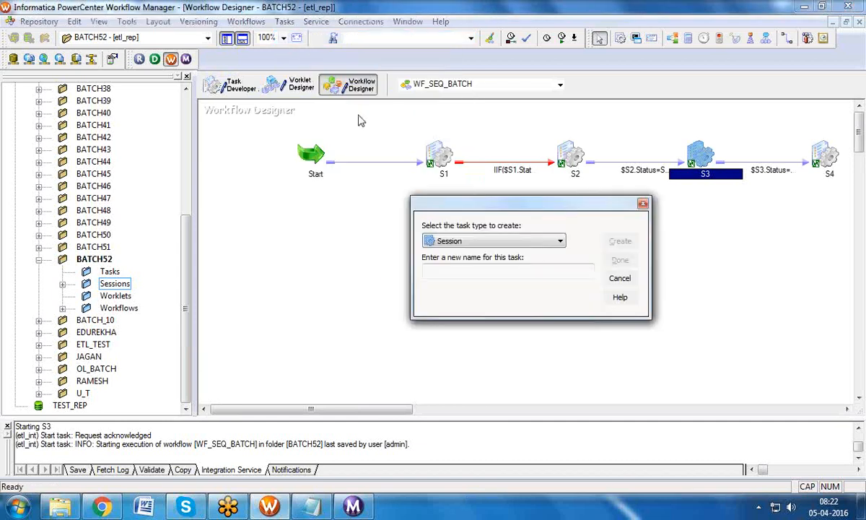
left_click(441, 269)
type("S_M_REUSABLE")
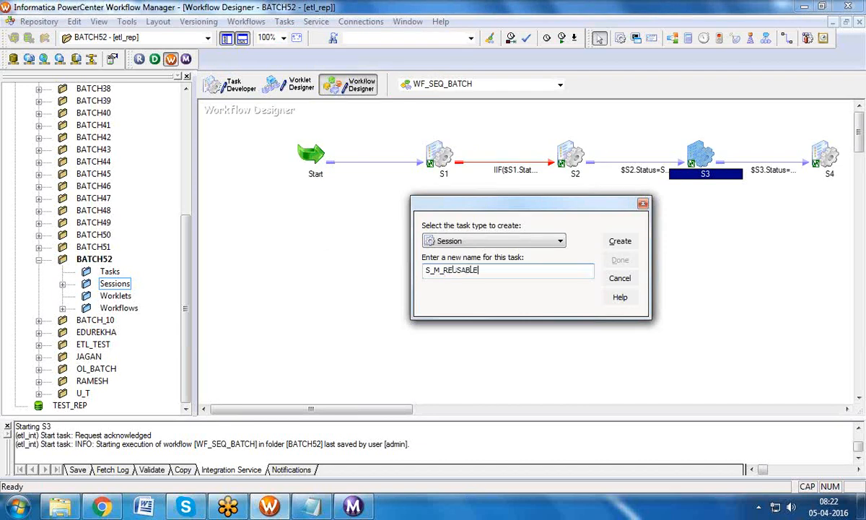
left_click(594, 240)
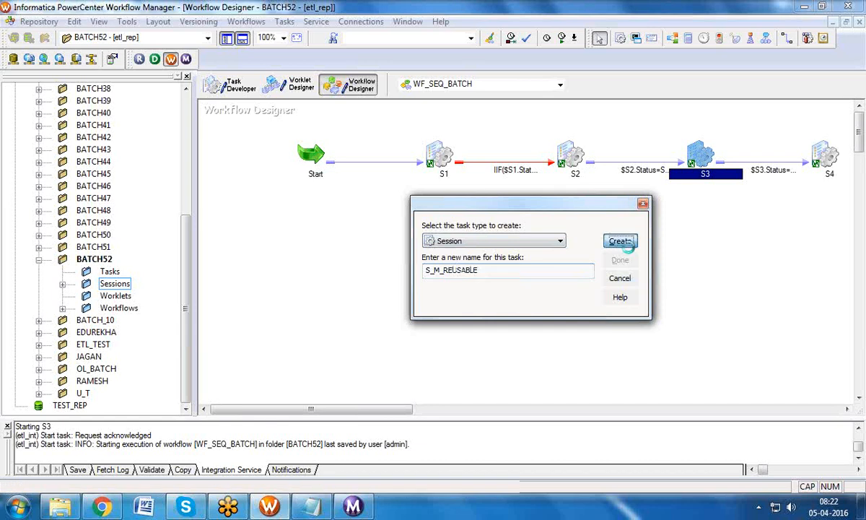
left_click(654, 210)
left_click(619, 262)
key("ctrl+s")
left_click_drag(242, 135, 402, 266)
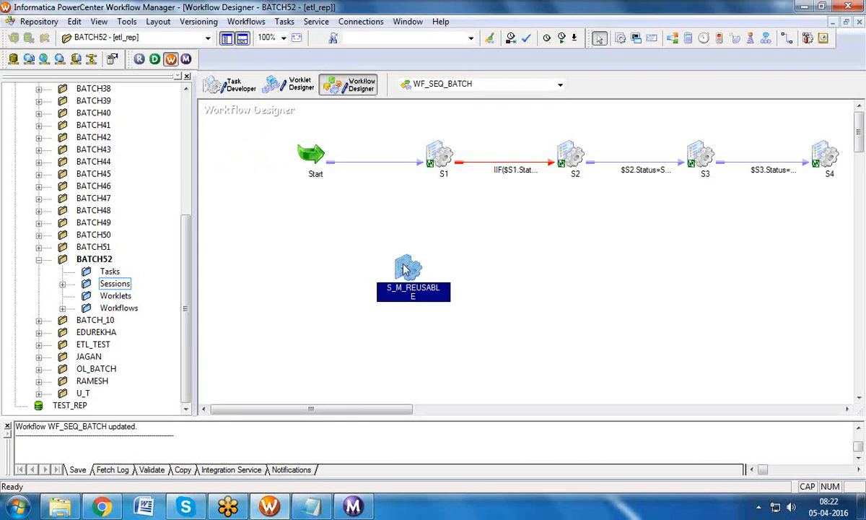
left_click(414, 217)
left_click(412, 272)
left_click(63, 284)
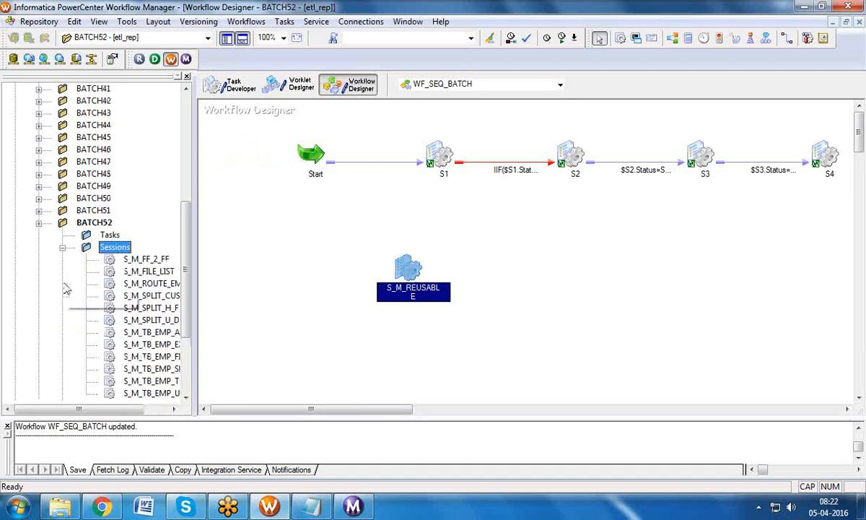
left_click_drag(101, 409, 168, 383)
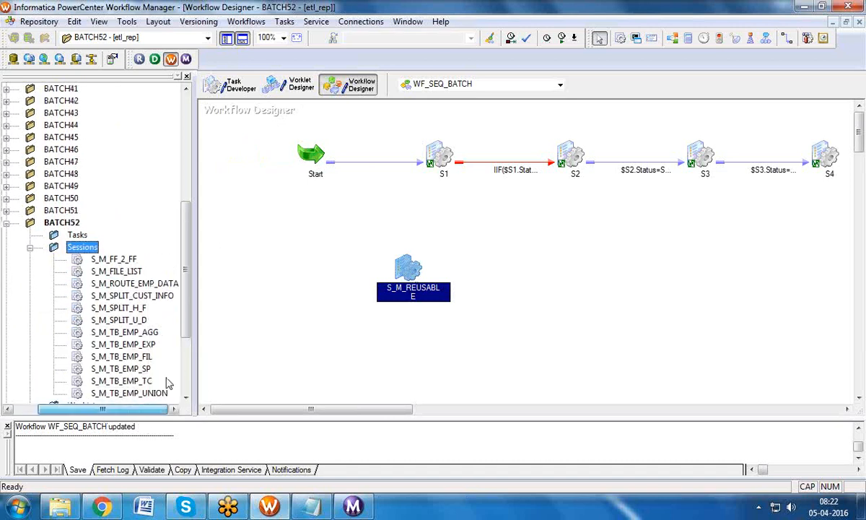
left_click_drag(187, 257, 189, 314)
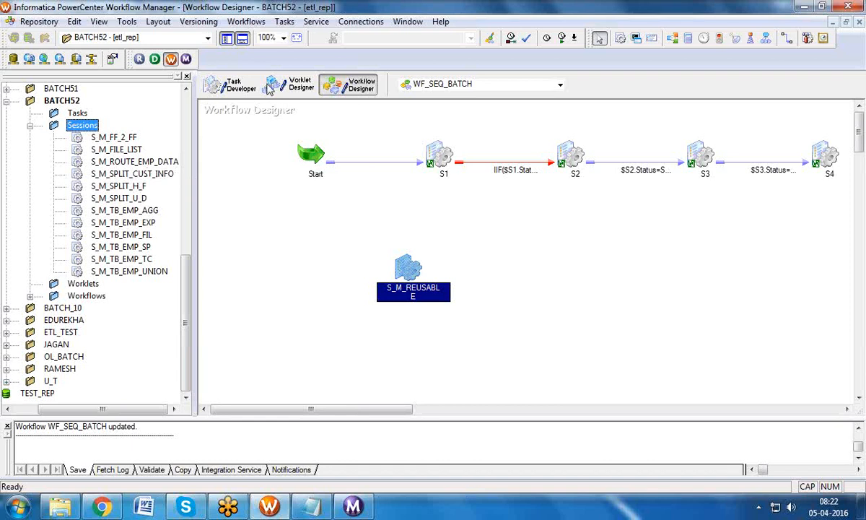
scroll(31, 306, "down", 2)
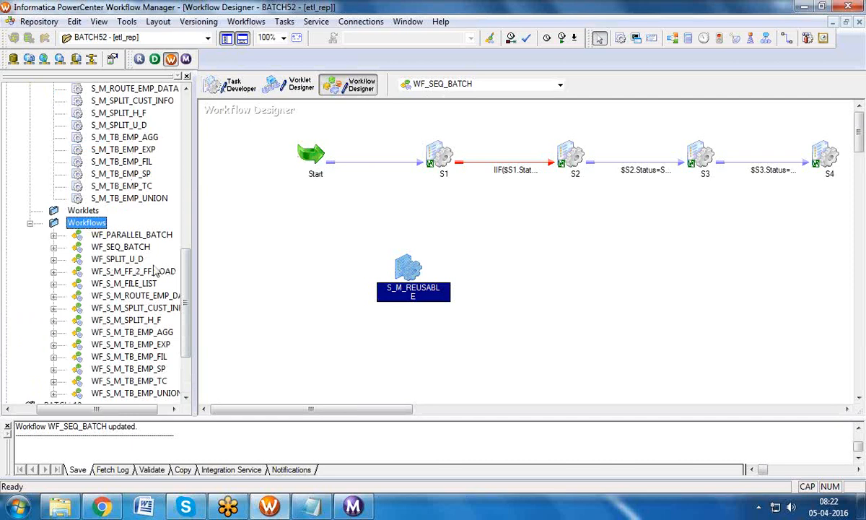
left_click(53, 248)
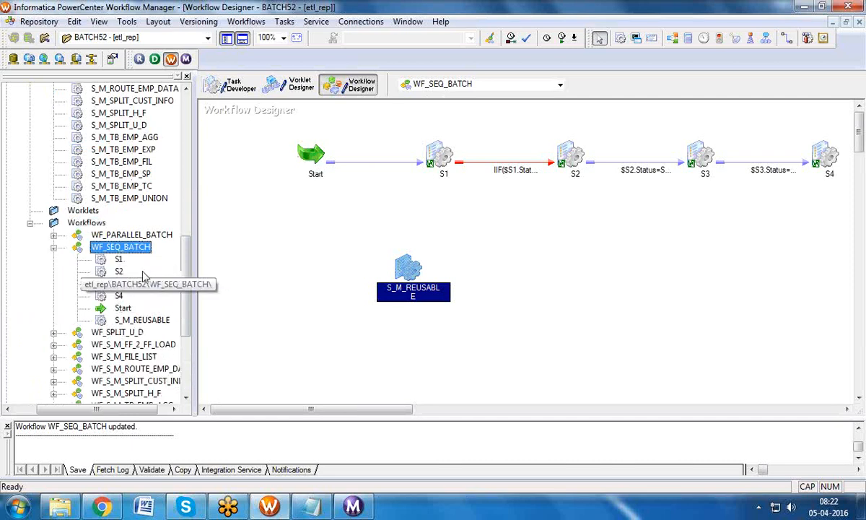
left_click(138, 322)
mouse_move(186, 293)
left_mouse_down()
mouse_move(190, 220)
mouse_move(187, 285)
left_mouse_up()
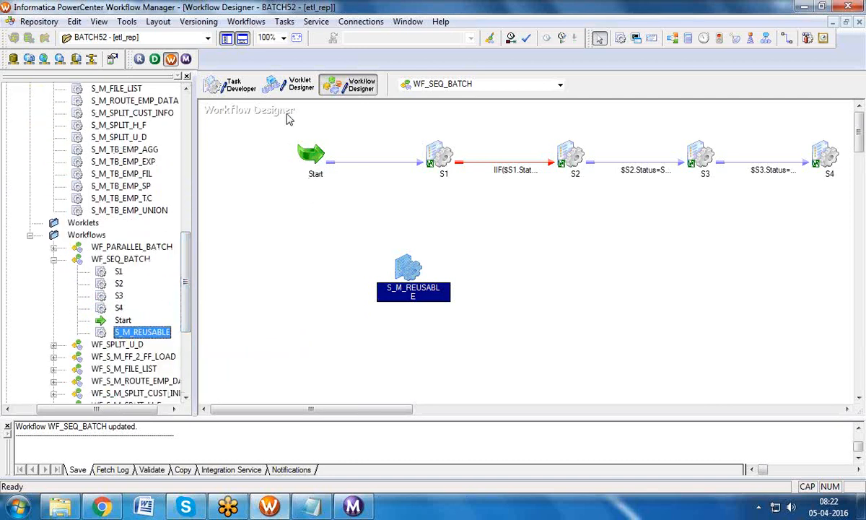
left_click(232, 85)
left_click_drag(184, 262, 187, 231)
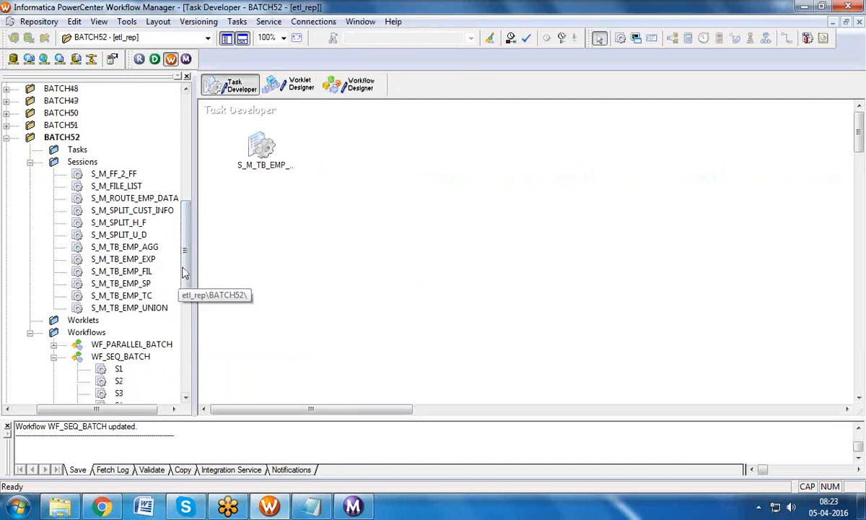
left_click(351, 85)
left_click(508, 85)
left_click(493, 92)
left_click(145, 211)
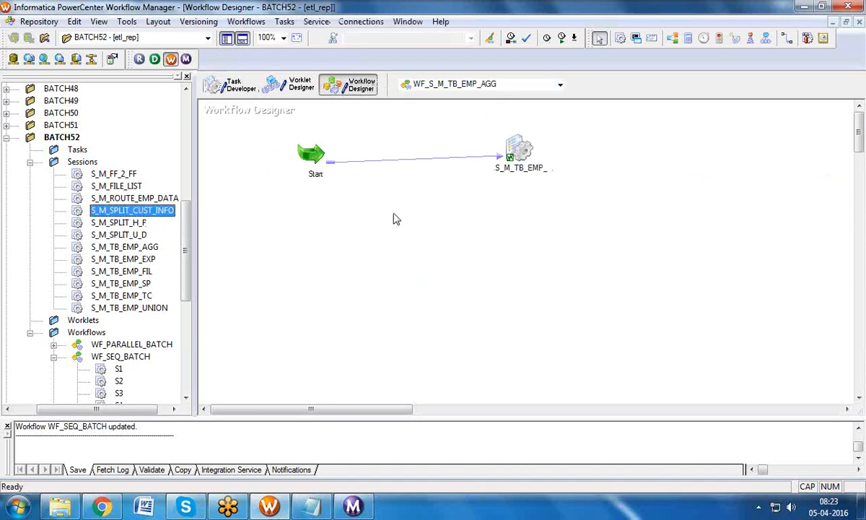
left_click(559, 84)
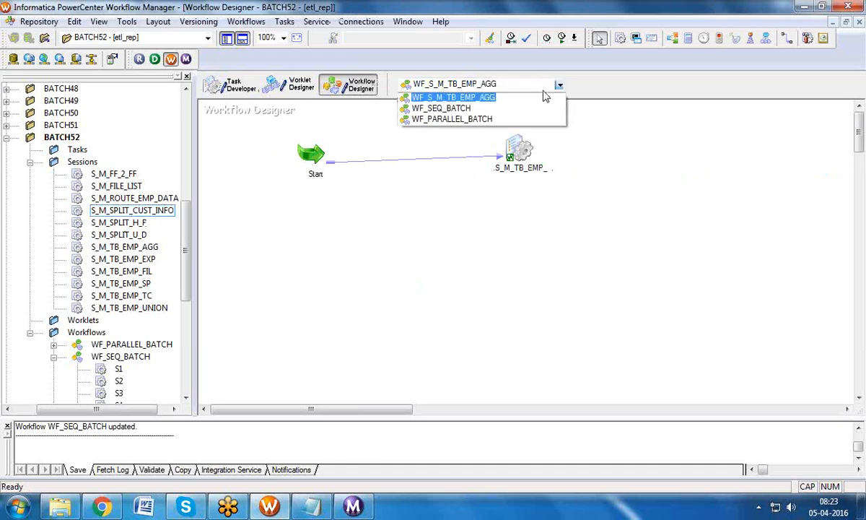
left_click(495, 107)
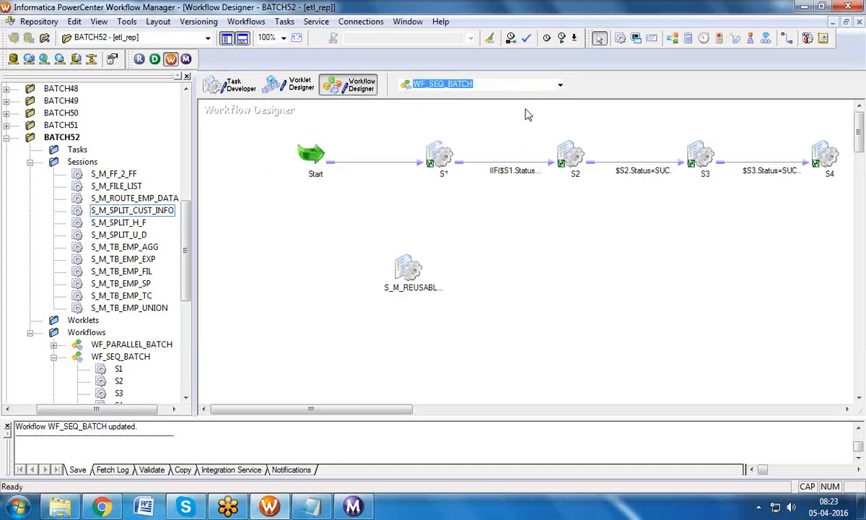
left_click(408, 273)
left_click_drag(261, 121, 487, 207)
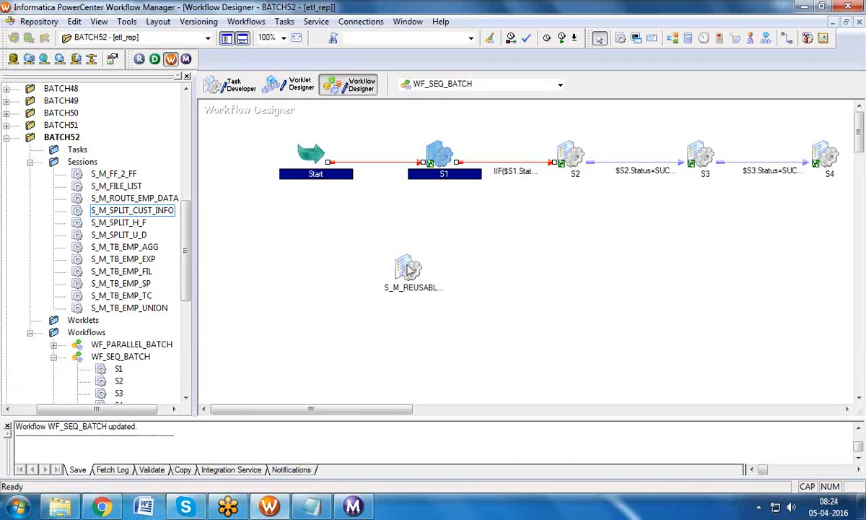
Step: Tick Make reusable in S_M_REUSABLE's Edit Tasks, confirm the conversion, and apply it
left_click(285, 22)
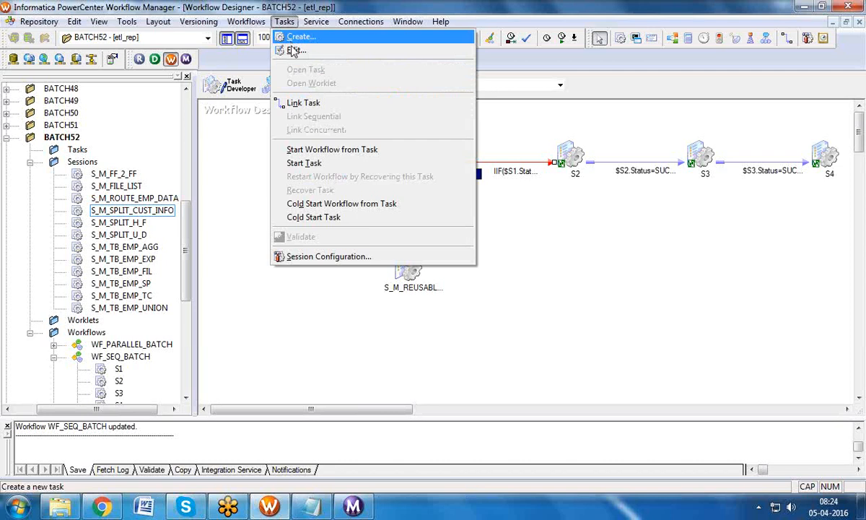
left_click(564, 303)
left_click(234, 87)
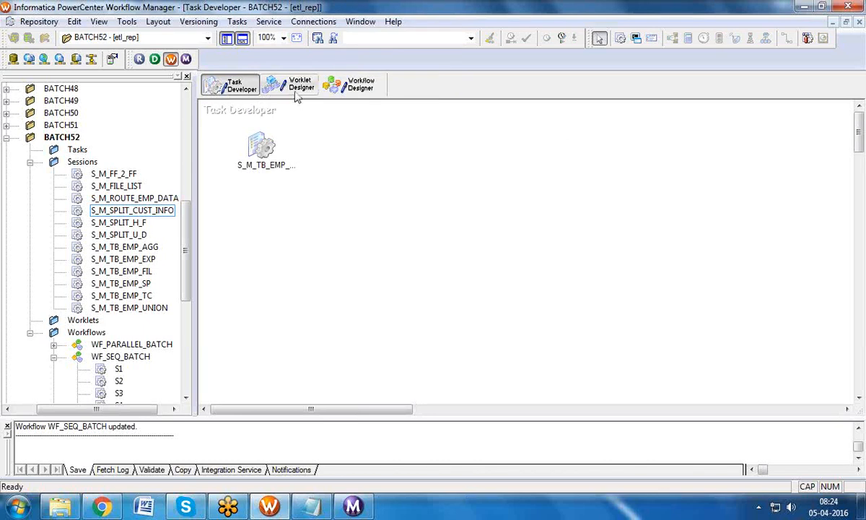
left_click(349, 85)
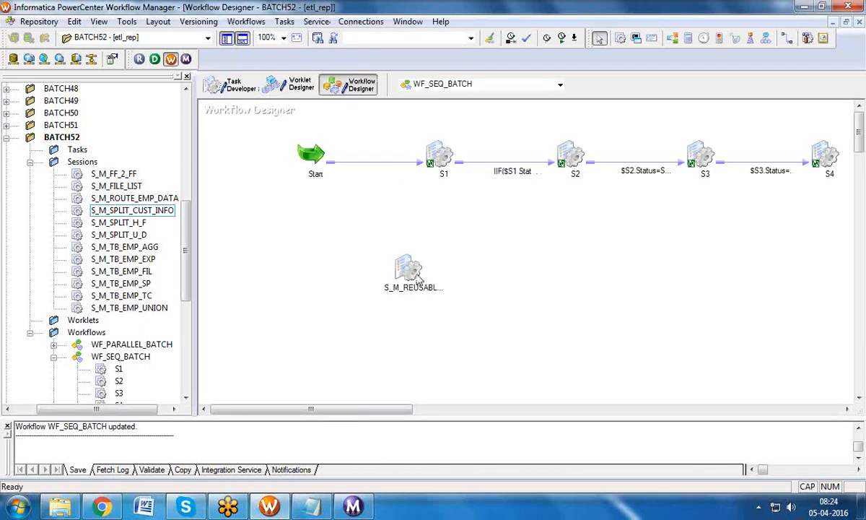
mouse_move(412, 270)
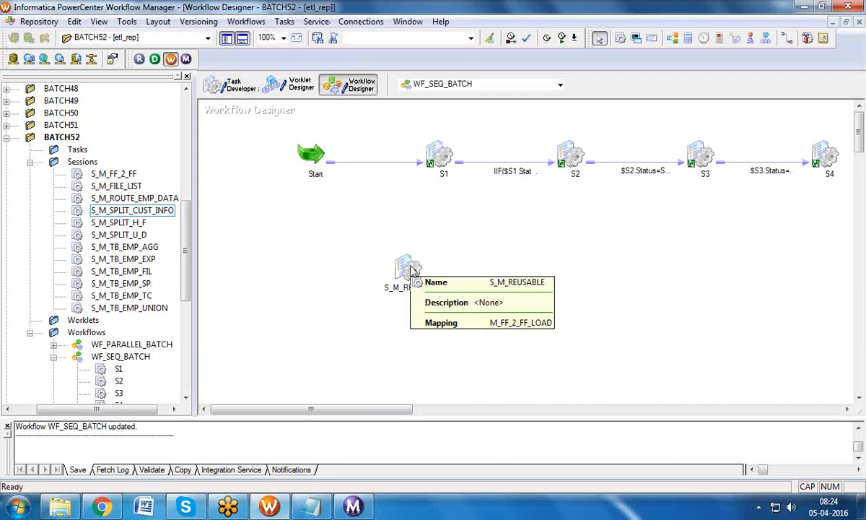
left_click(408, 268)
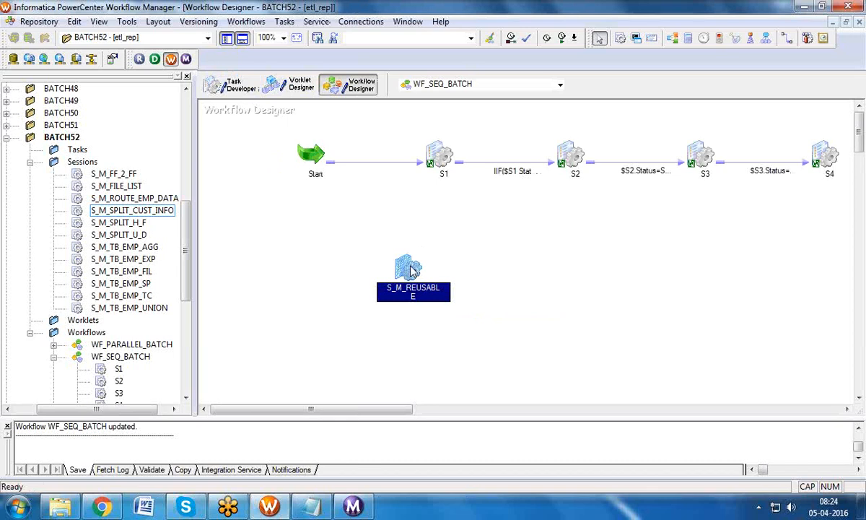
double_click(410, 270)
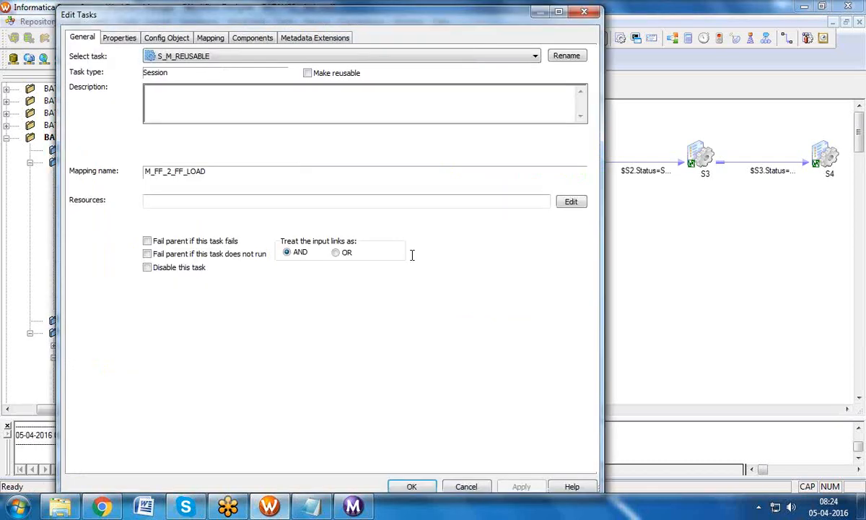
left_click(307, 74)
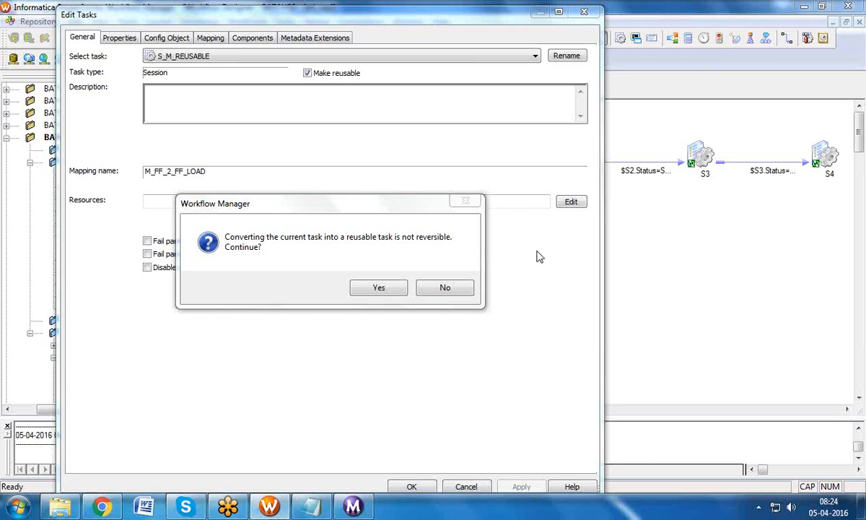
left_click(380, 288)
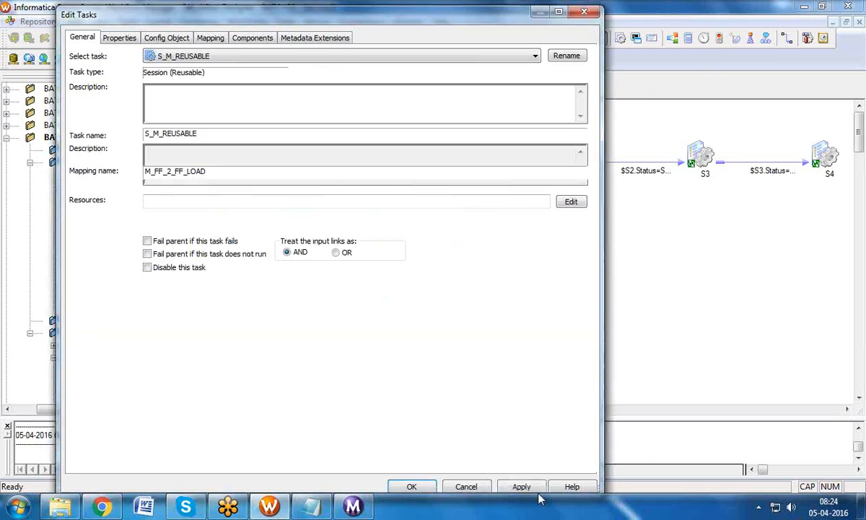
left_click(518, 485)
left_click(427, 487)
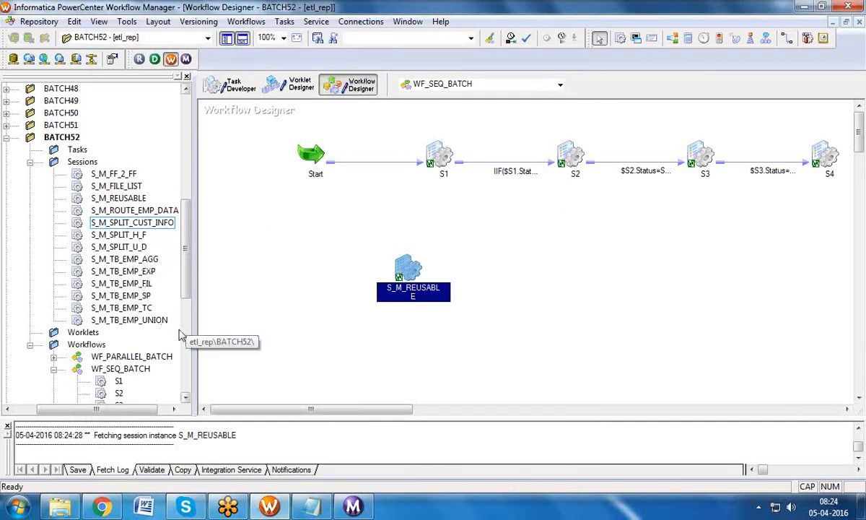
Step: Delete the S_M_REUSABLE session from the WF_SEQ_BATCH canvas
left_click(129, 201)
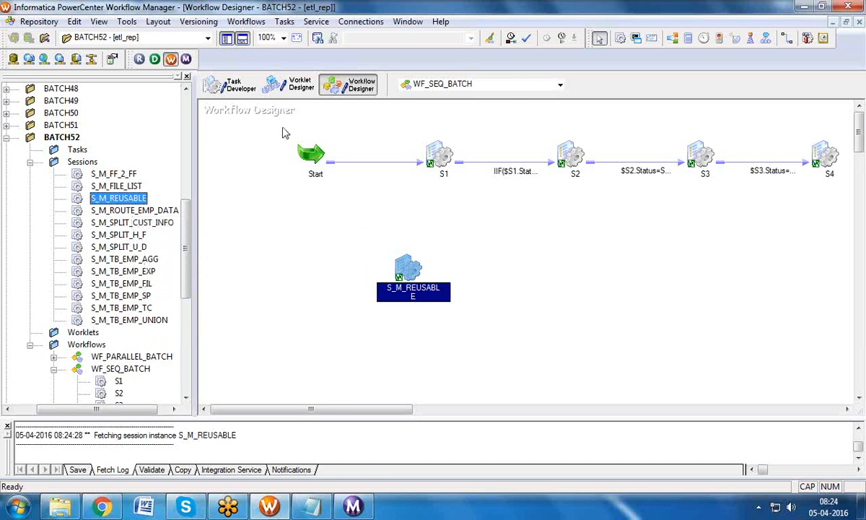
left_click(238, 88)
left_click(349, 87)
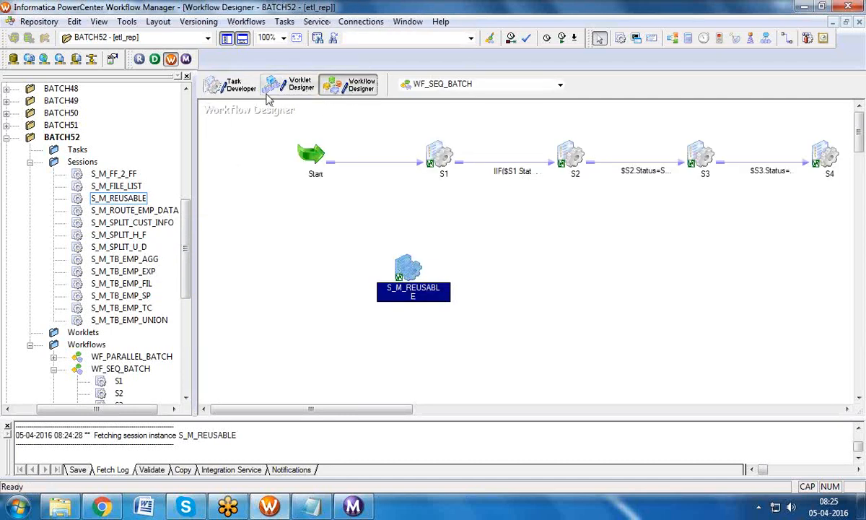
left_click(235, 96)
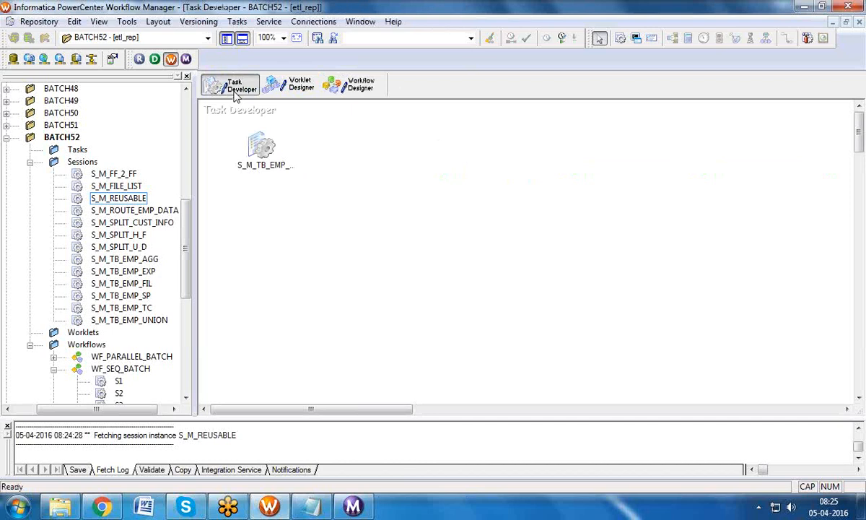
left_click(350, 96)
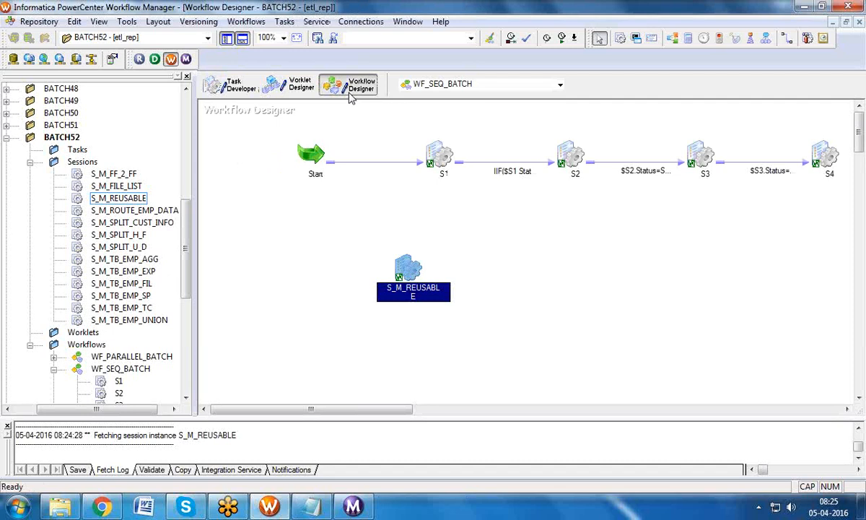
left_click(210, 90)
left_click(352, 88)
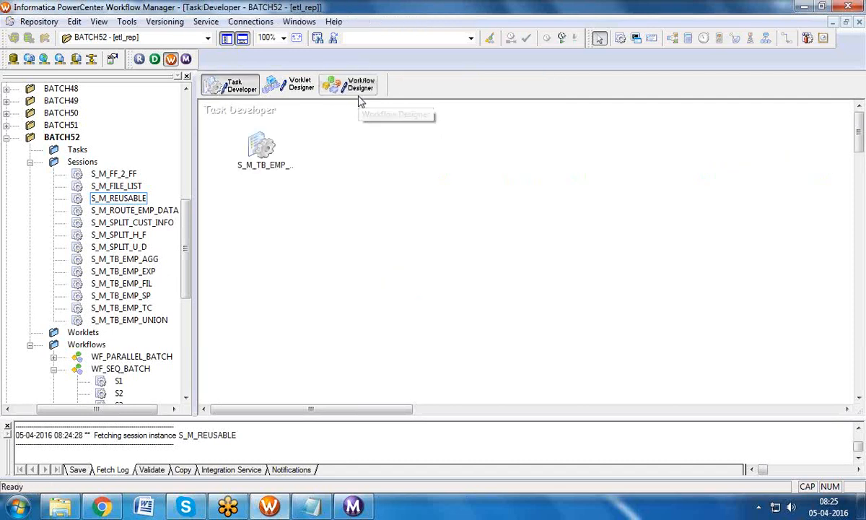
left_click(295, 88)
left_click(352, 87)
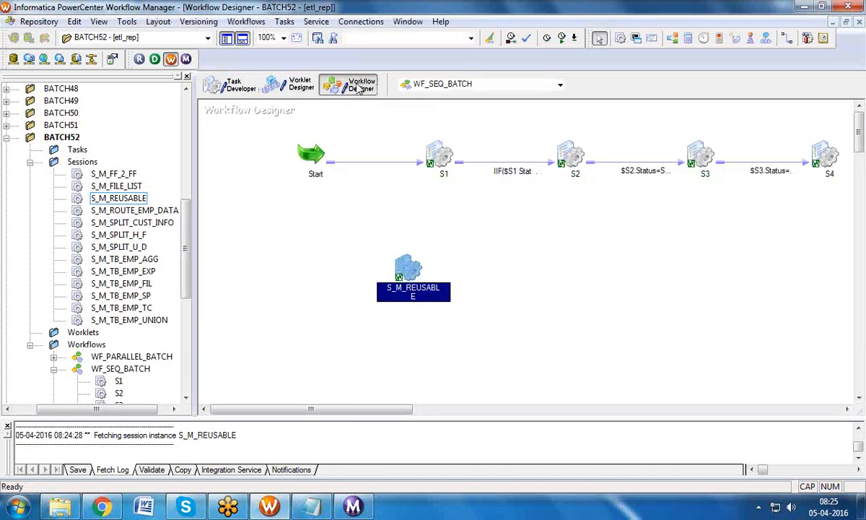
left_click(404, 268)
key("Delete")
left_click(442, 282)
Step: Hide the Navigator and Output panels to widen the workflow canvas
left_click(300, 84)
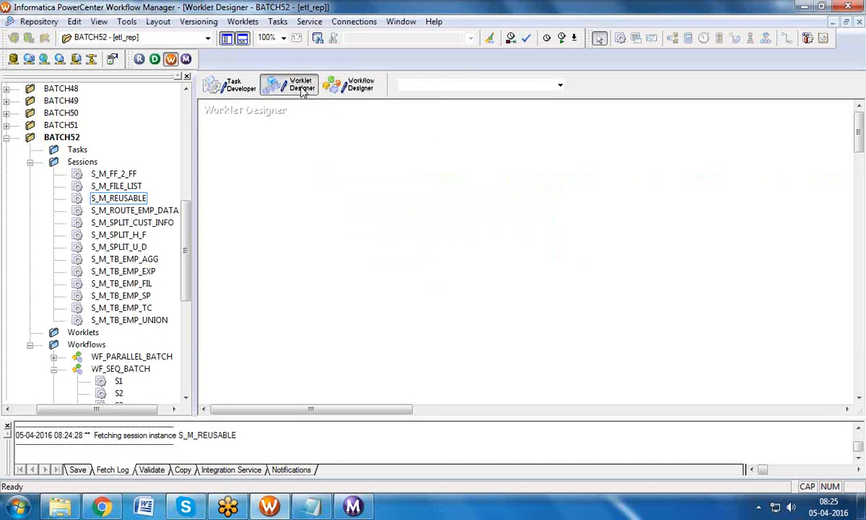
left_click(349, 85)
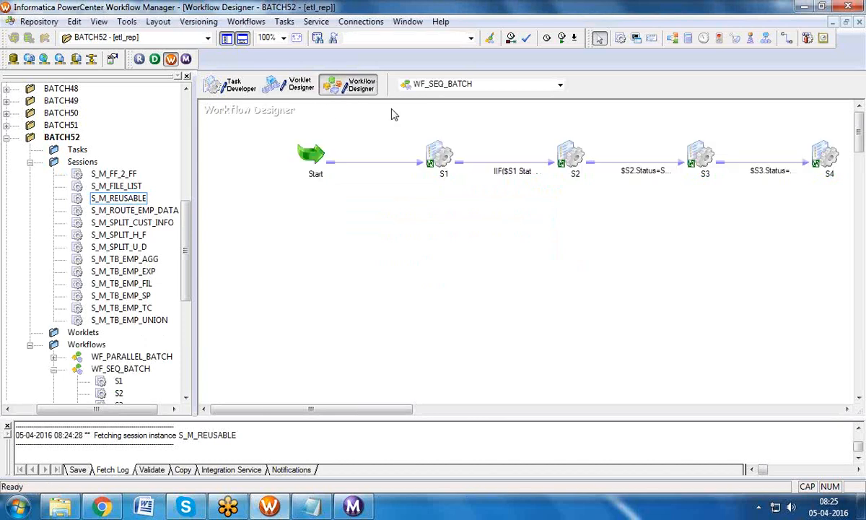
left_click(436, 150)
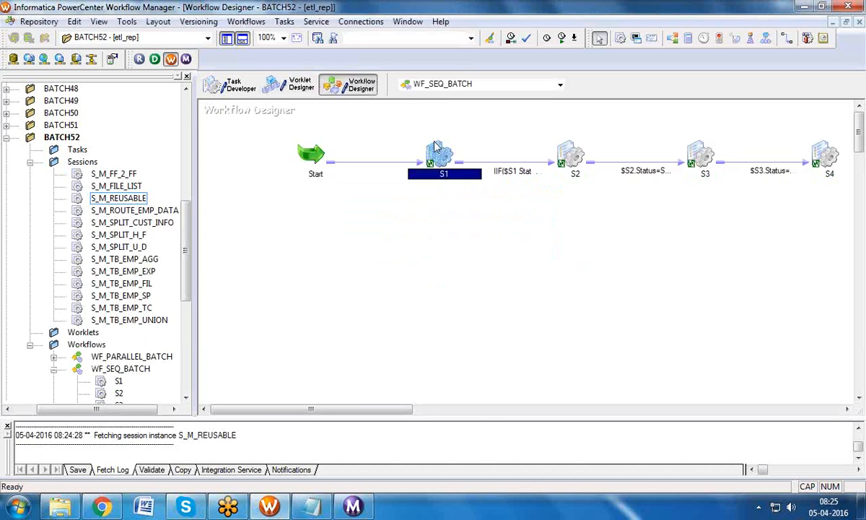
left_click(270, 113)
left_click_drag(740, 267, 776, 271)
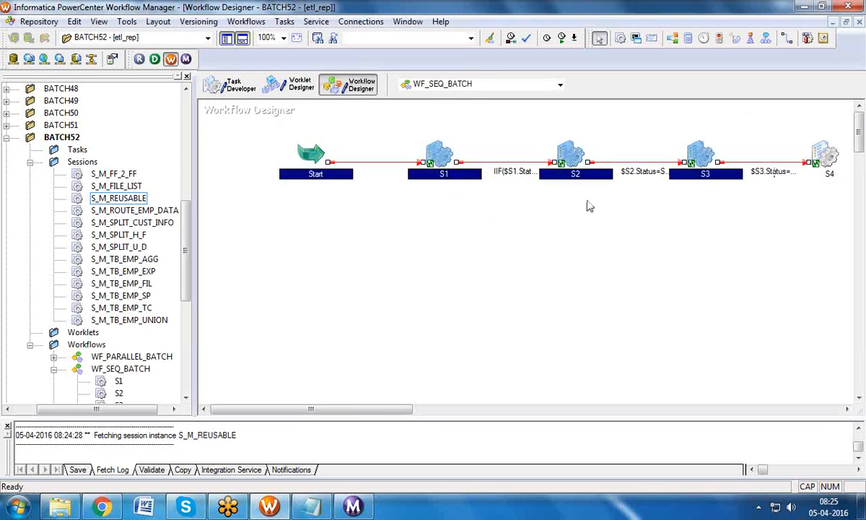
left_click(303, 97)
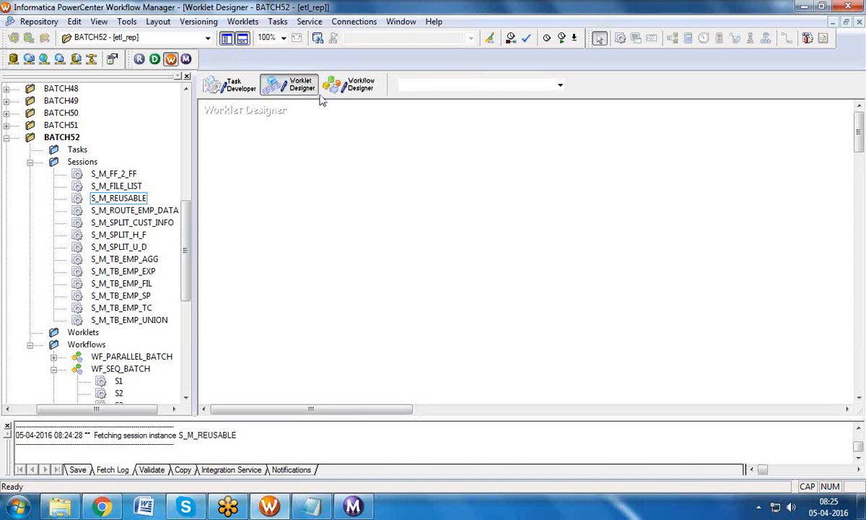
left_click(352, 86)
left_click(364, 132)
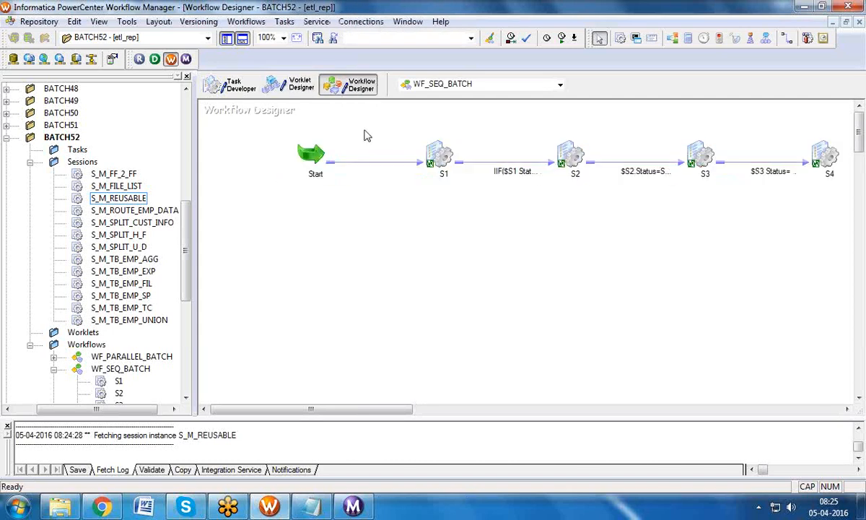
left_click(226, 38)
left_click(242, 39)
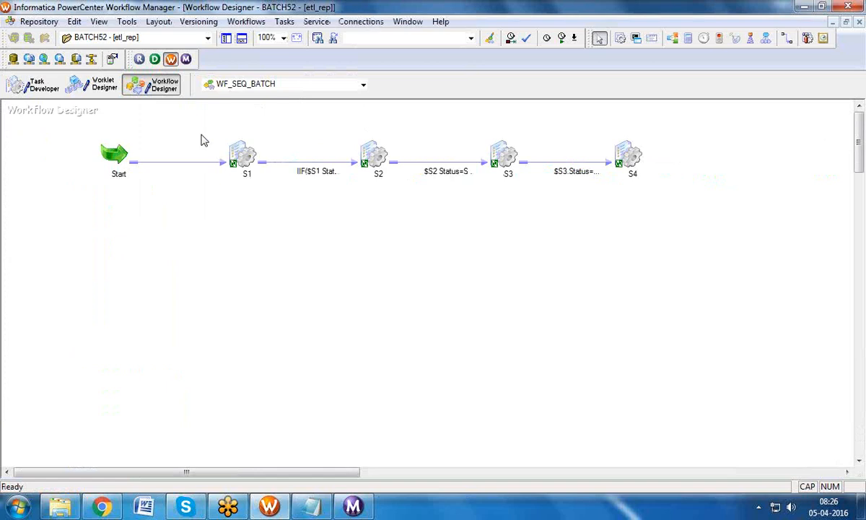
Step: Add sessions S_M_TB_EMP_UNION, _TC, _SP, _EXP, _AGG and S_M_FF_2_FF to the canvas
left_click(226, 38)
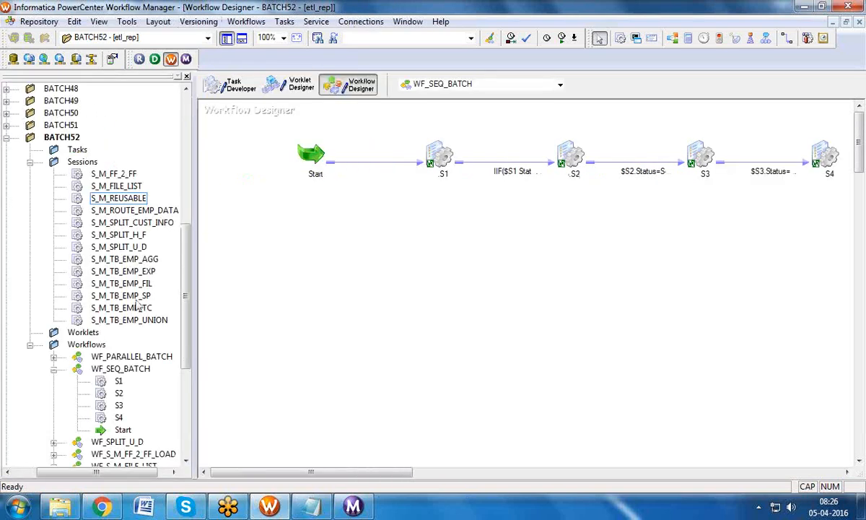
left_click_drag(129, 319, 333, 233)
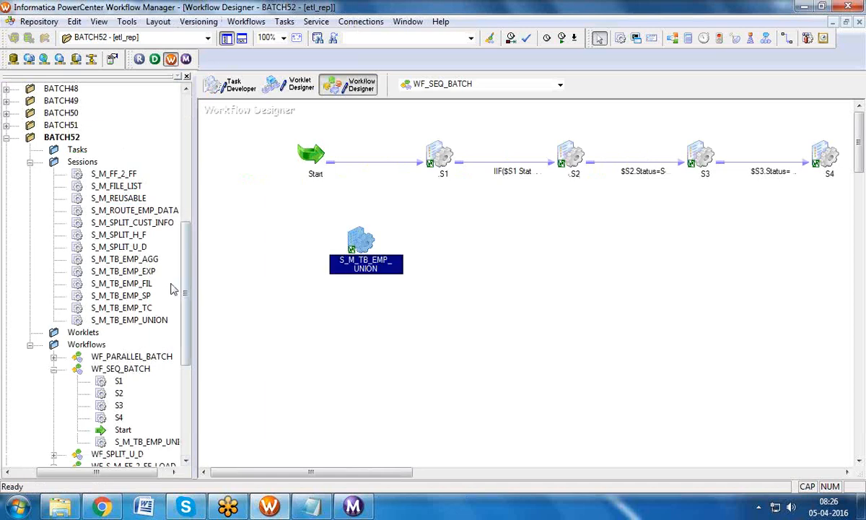
left_click_drag(123, 308, 459, 252)
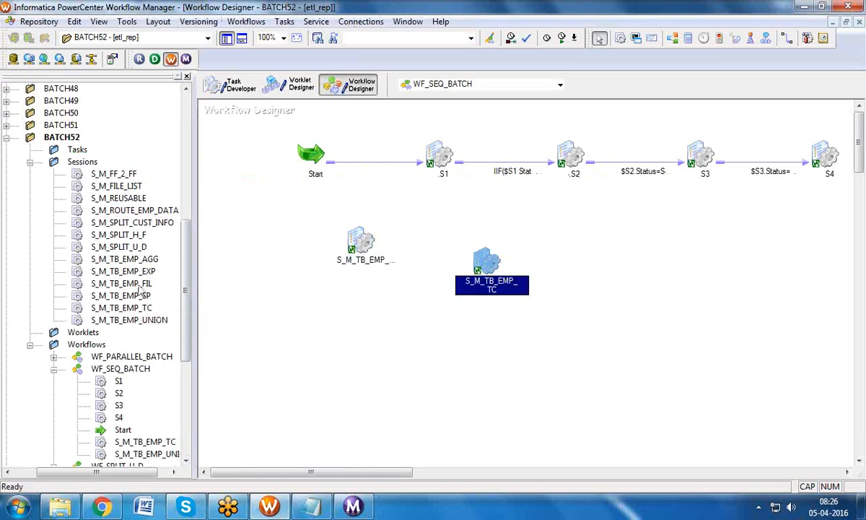
left_click_drag(120, 295, 635, 278)
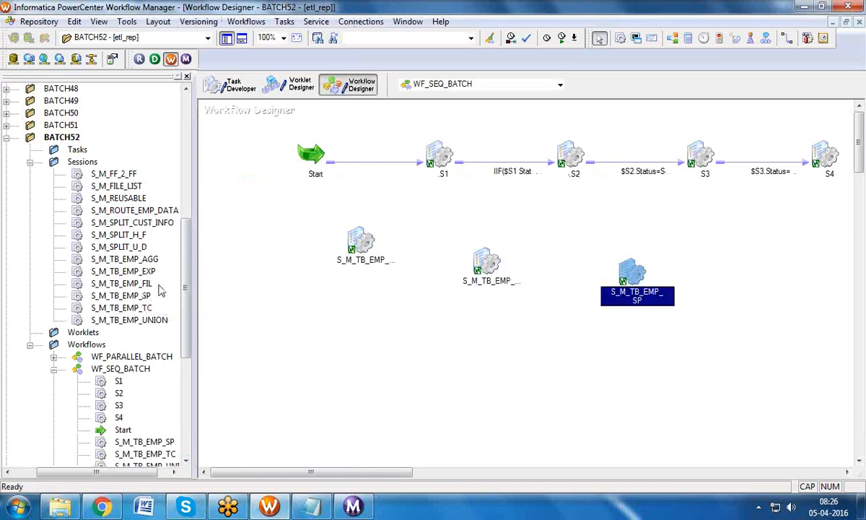
left_click_drag(123, 271, 422, 365)
left_click_drag(147, 261, 583, 366)
left_click_drag(121, 175, 790, 365)
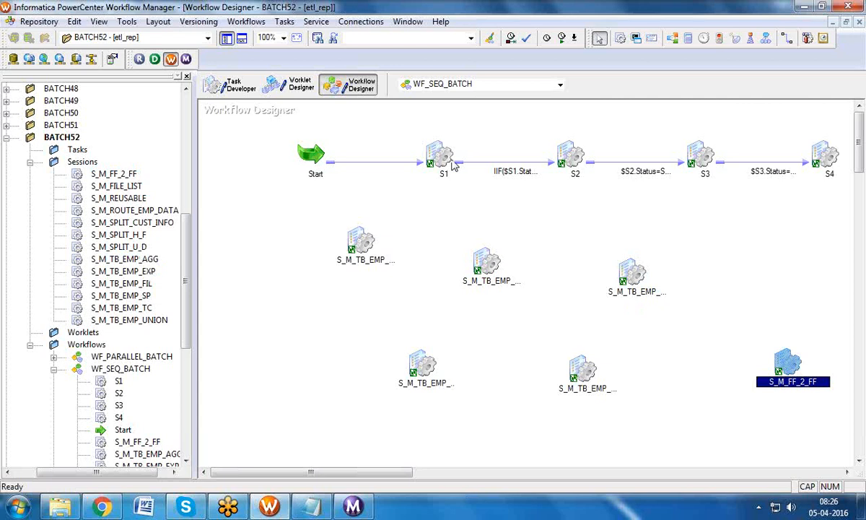
Step: Link Start to the new sessions as two three-session branches
left_click(284, 21)
left_click(296, 97)
left_click_drag(303, 157, 350, 242)
left_click_drag(350, 242, 624, 276)
left_click_drag(312, 153, 774, 361)
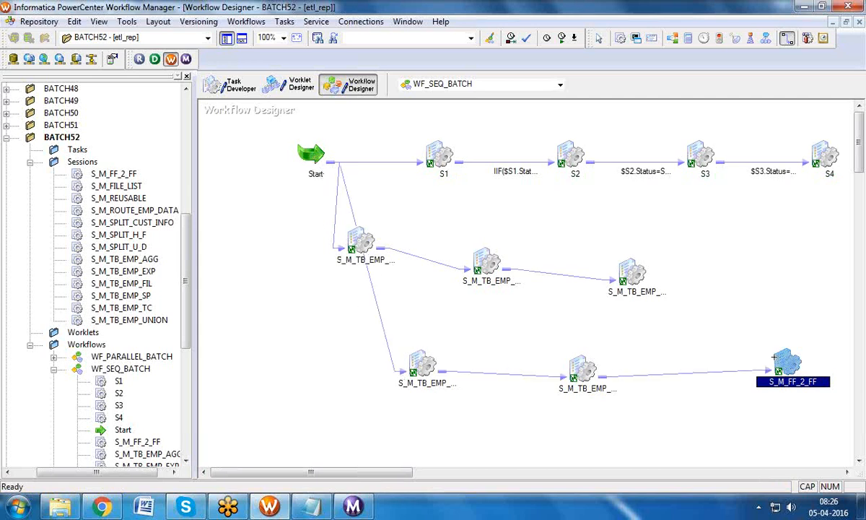
Step: Arrange the workflow horizontally, hide the Navigator, and select S1–S4 in the top row
right_click(241, 187)
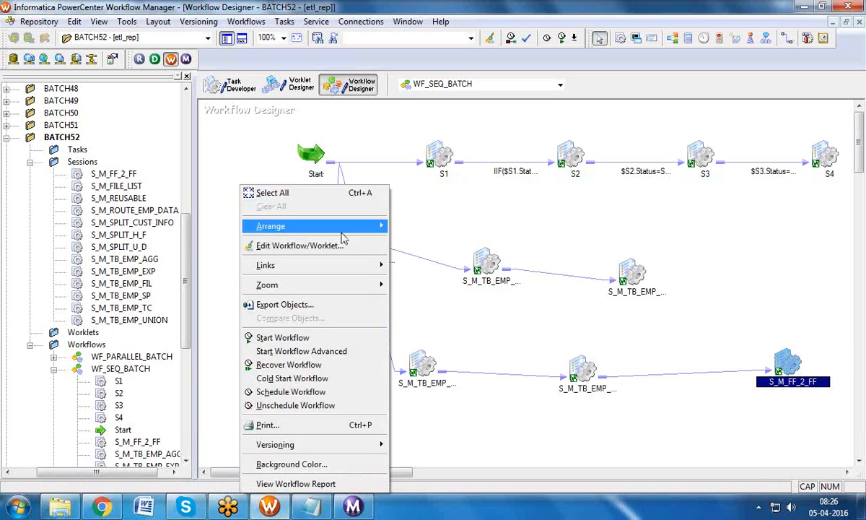
mouse_move(358, 226)
left_click(410, 226)
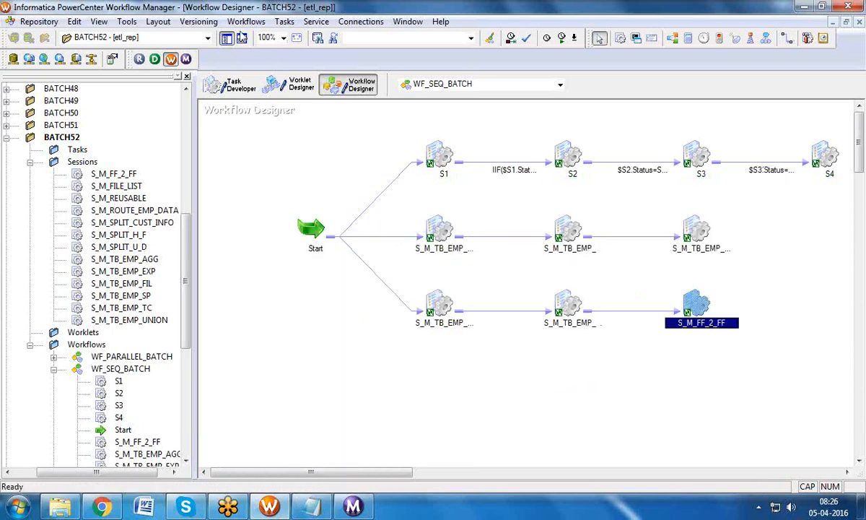
left_click(228, 39)
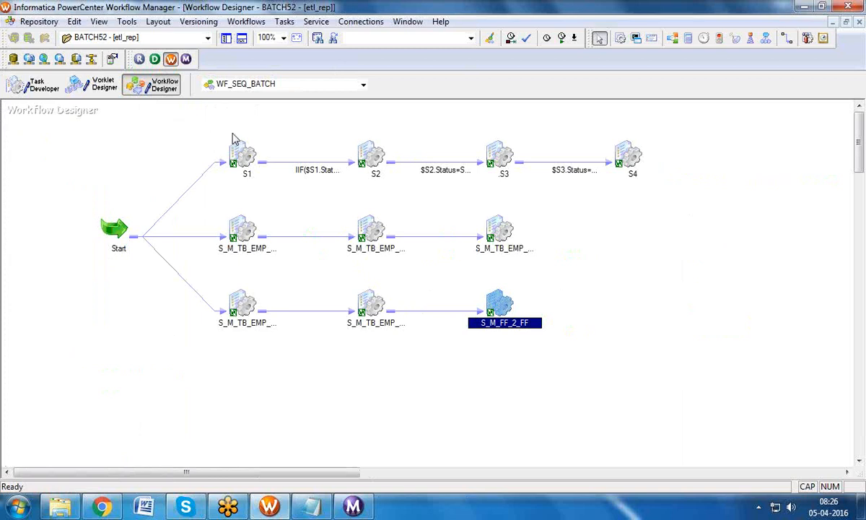
left_click(192, 128)
left_click_drag(215, 139, 686, 199)
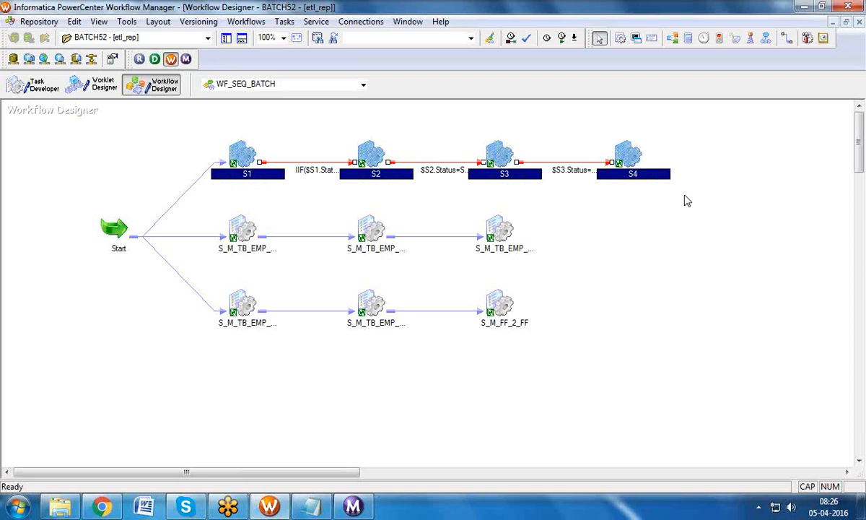
Step: Create a new worklet named WRKLT_SEQ_BATCH in the Worklet Designer
left_click(92, 85)
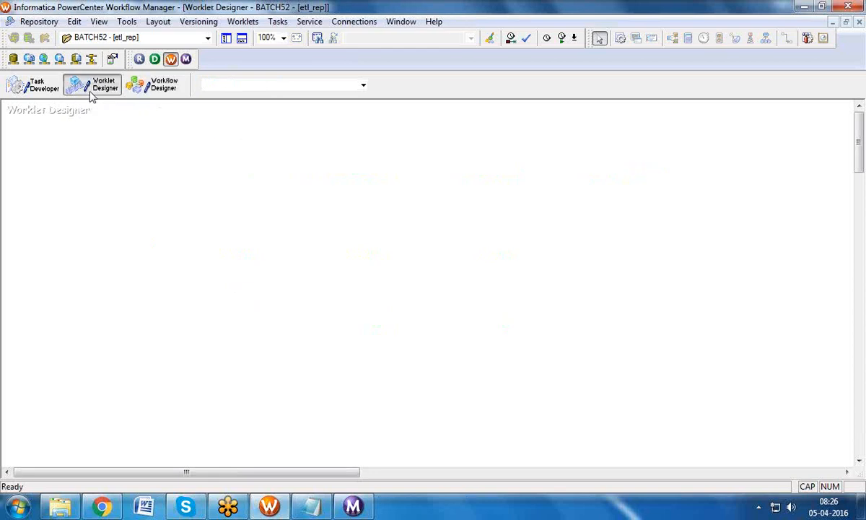
left_click(242, 21)
left_click(242, 35)
type("WRKLT_")
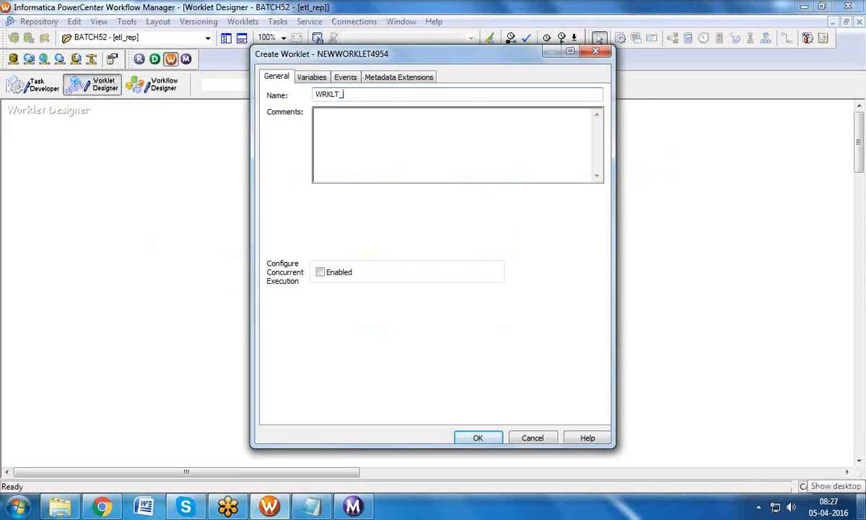
type("SEQ_BATCH")
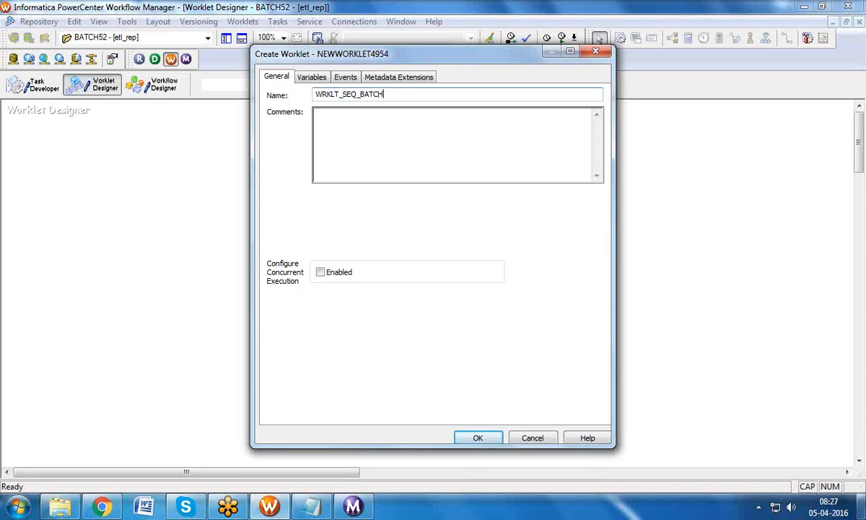
left_click(482, 438)
Step: Add S_M_FF_2_FF, S_M_FILE_LIST, S_M_ROUTE_EMP_DATA and S_M_SPLIT_CUST_INFO to the worklet
left_click(152, 88)
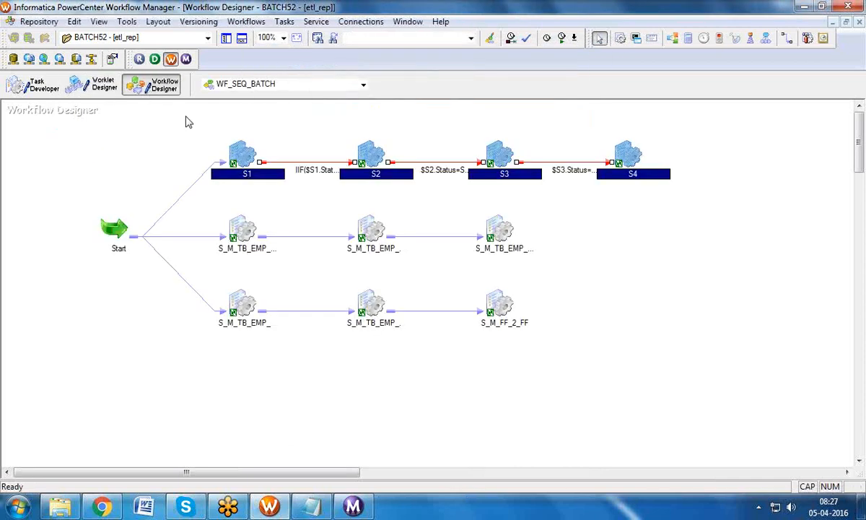
left_click_drag(257, 161, 646, 191)
left_click(111, 85)
left_click(226, 39)
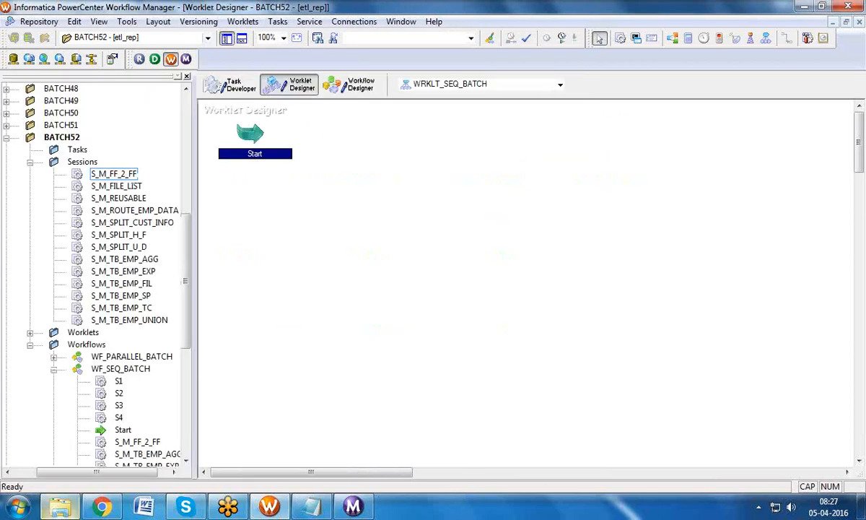
left_click_drag(127, 173, 390, 156)
left_click_drag(137, 186, 510, 155)
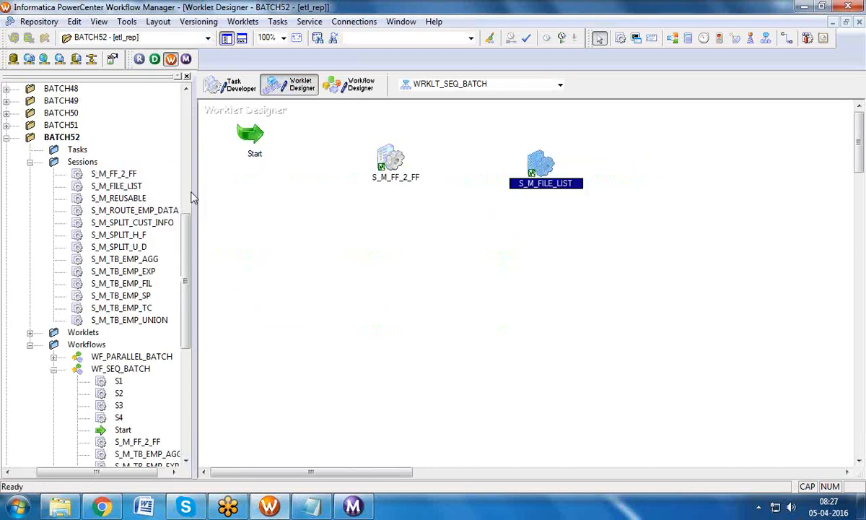
left_click(165, 211)
left_click_drag(161, 222, 730, 179)
Step: Chain Start through the four sessions in sequence, save, and arrange horizontally
left_click(278, 22)
left_click(298, 116)
mouse_move(250, 133)
left_mouse_down()
mouse_move(383, 157)
mouse_move(765, 193)
left_mouse_up()
key("ctrl+s")
right_click(505, 131)
left_click(674, 171)
right_click(537, 140)
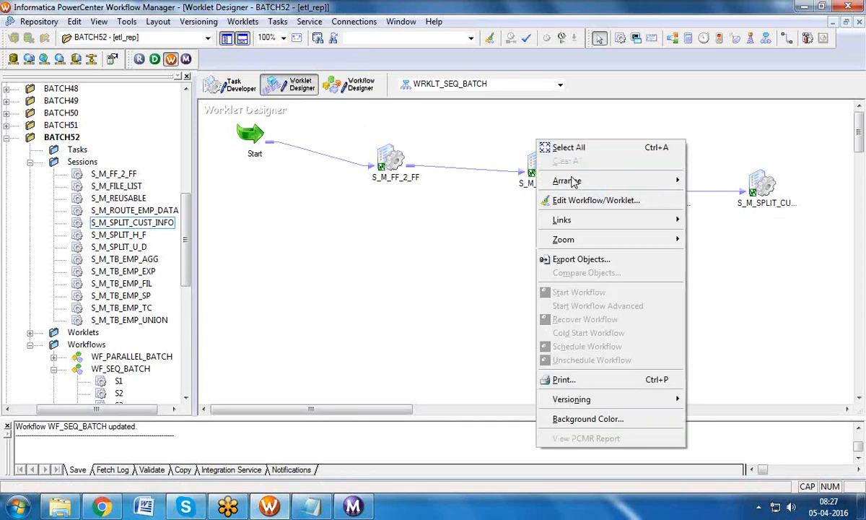
mouse_move(585, 179)
left_click(711, 181)
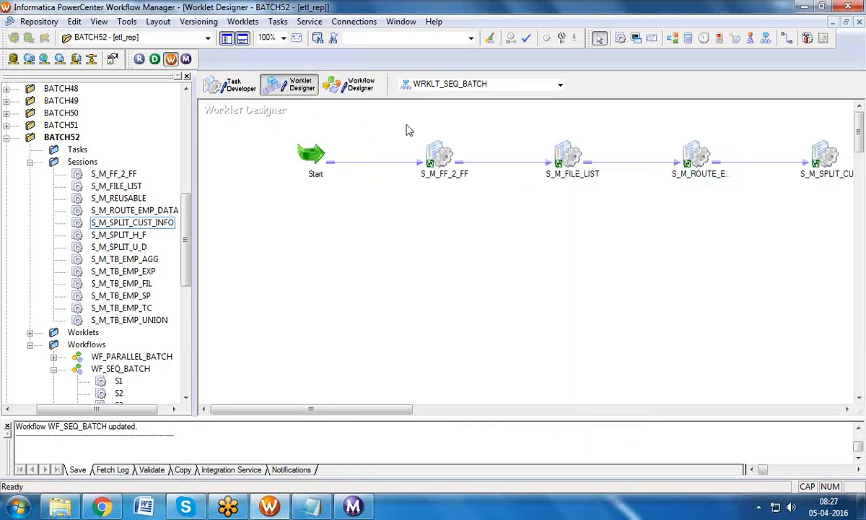
Step: Create worklet WRKLT_PARALLEL containing sessions S_M_SPLIT_H_F and S_M_SPLIT_U_D
left_click(242, 21)
left_click(244, 34)
type("WRKLT_PARALLEL")
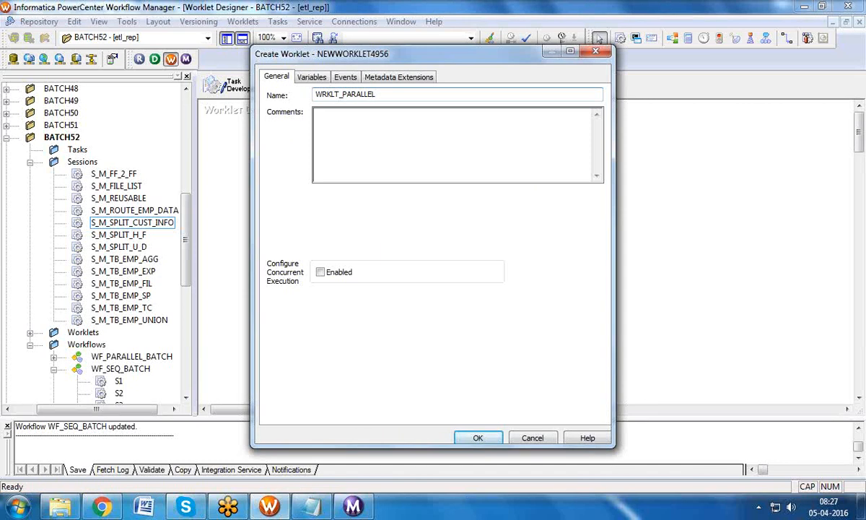
left_click(478, 438)
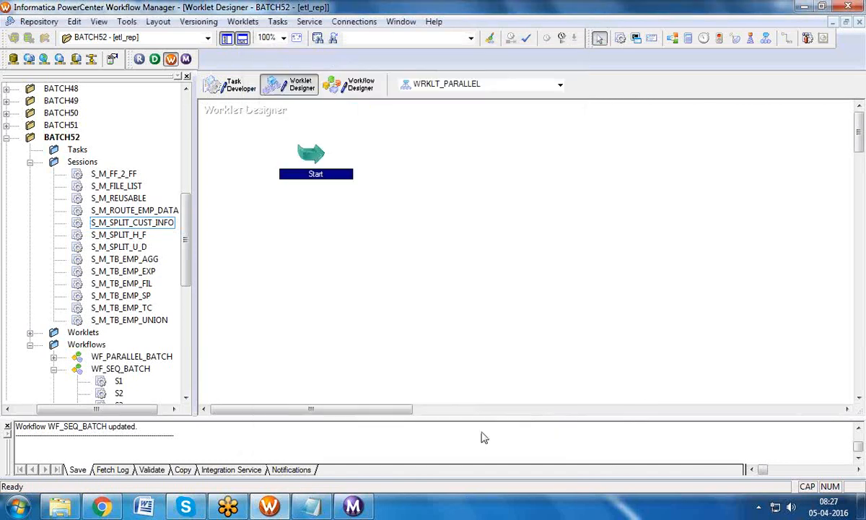
left_click_drag(126, 235, 464, 154)
left_click(139, 247)
left_click_drag(139, 249, 541, 252)
Step: Link Start to both S_M_SPLIT_H_F and S_M_SPLIT_U_D in parallel
left_click(278, 21)
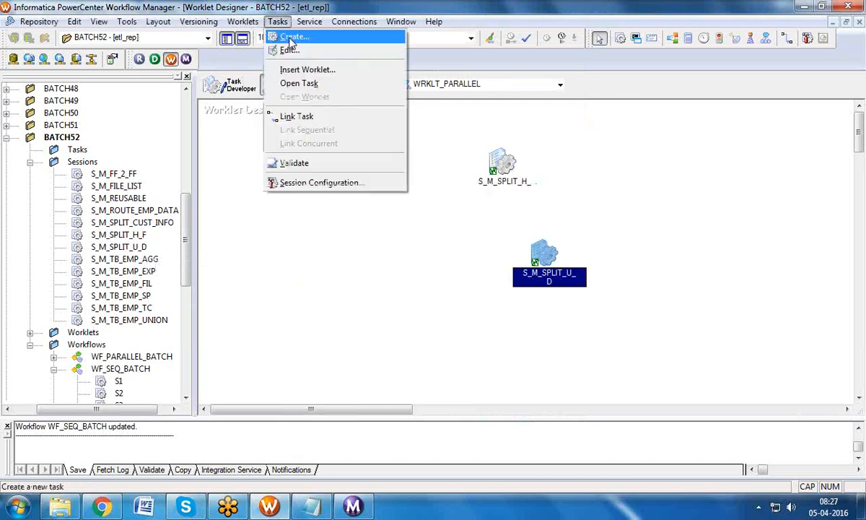
left_click(281, 116)
left_click_drag(312, 153, 473, 151)
left_click_drag(301, 146, 538, 254)
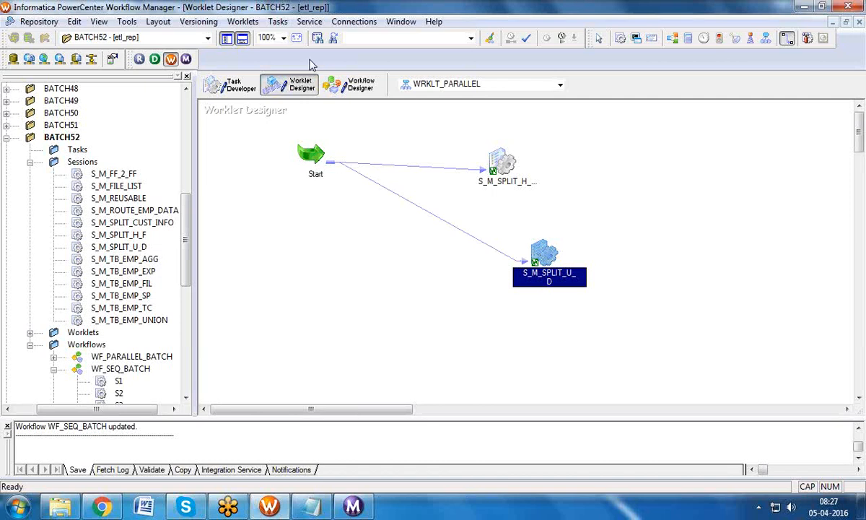
Step: Create worklet WRKLT_SEQ with sessions S_M_TB_EMP_UNION, S_M_TB_EMP_TC and S_M_TB_EMP_SP
left_click(244, 23)
left_click(253, 36)
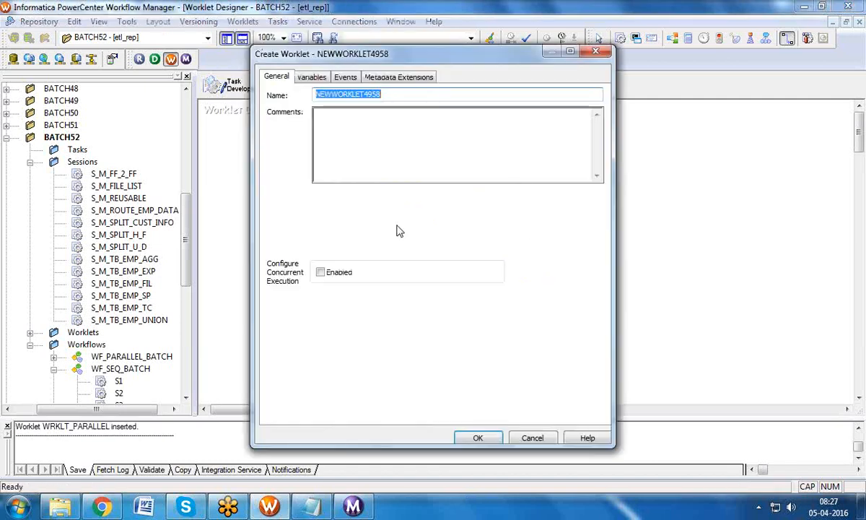
type("WRKLT_SEQ")
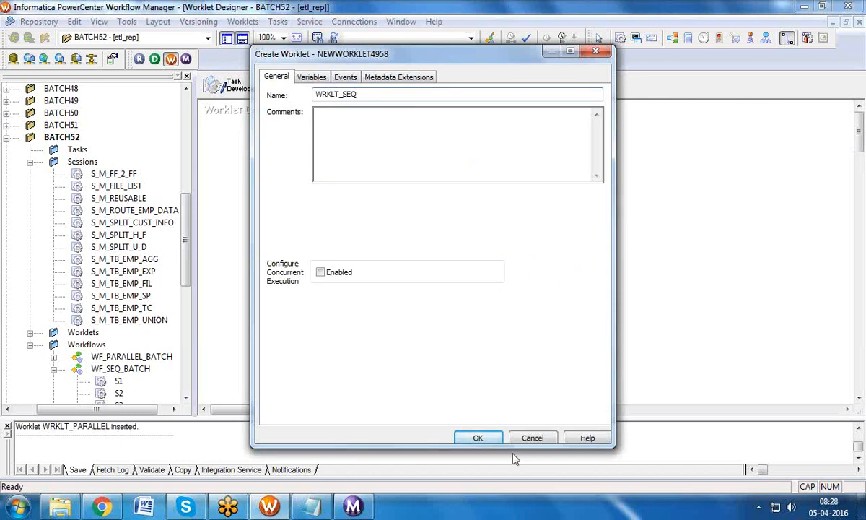
left_click(490, 438)
left_click_drag(153, 320, 393, 223)
left_click_drag(127, 307, 525, 217)
left_click_drag(130, 296, 660, 244)
Step: Link Start→UNION→TC→SP in sequence and save the WRKLT_SEQ worklet
left_click(278, 21)
left_click(288, 110)
mouse_move(352, 195)
left_mouse_down()
mouse_move(413, 240)
mouse_move(518, 231)
mouse_move(711, 262)
left_mouse_up()
key("ctrl+s")
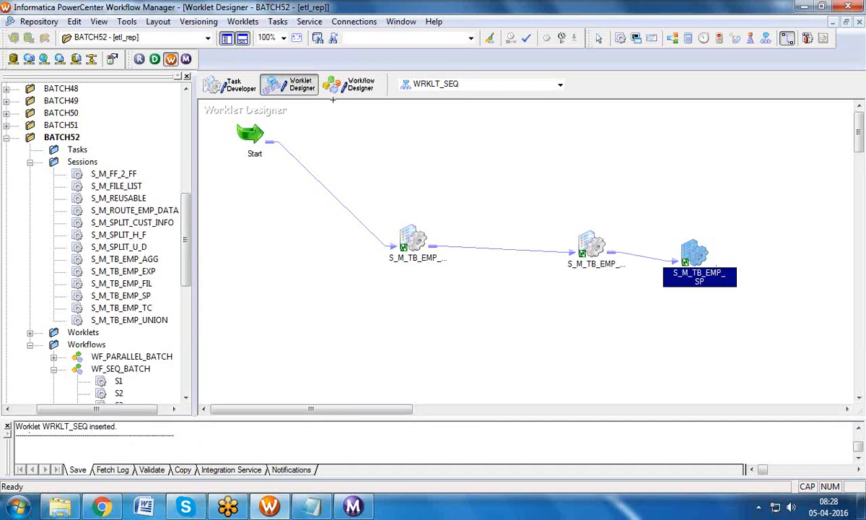
left_click(346, 84)
Step: Delete the three links leaving Start in WF_SEQ_BATCH
left_click(249, 41)
left_click_drag(353, 166, 373, 283)
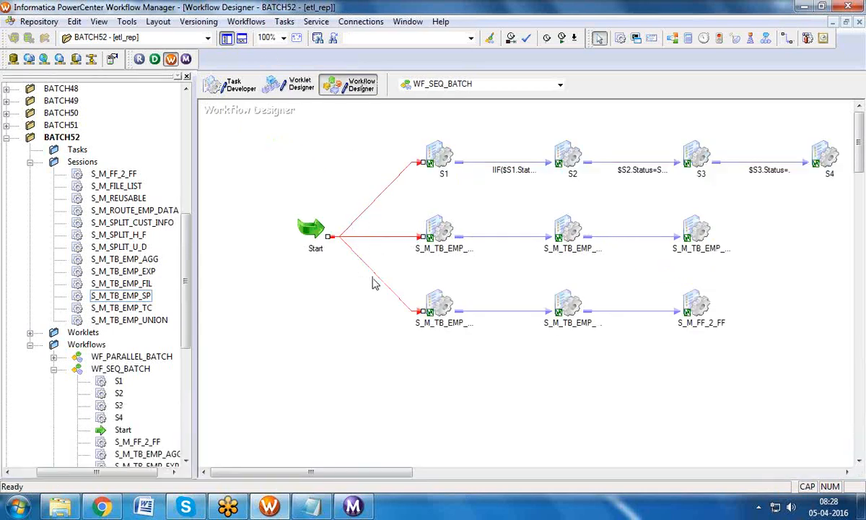
key("Delete")
left_click(426, 271)
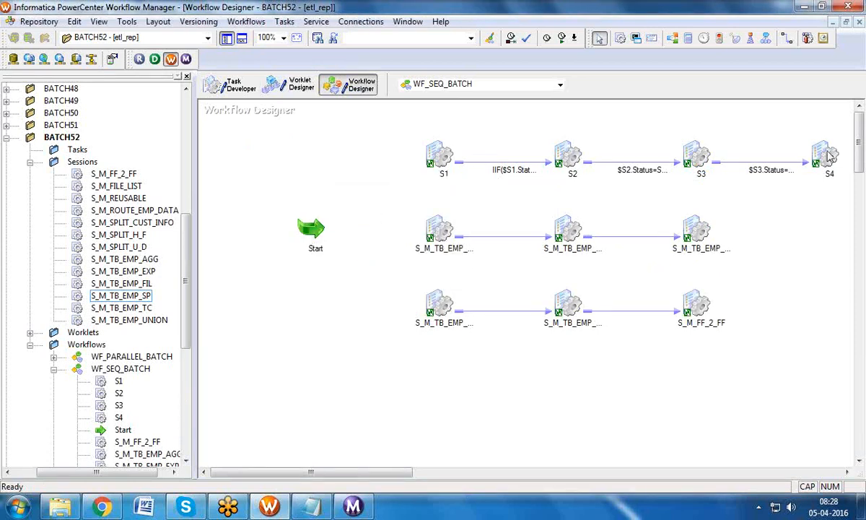
left_click_drag(859, 154, 859, 169)
left_click_drag(310, 139, 272, 332)
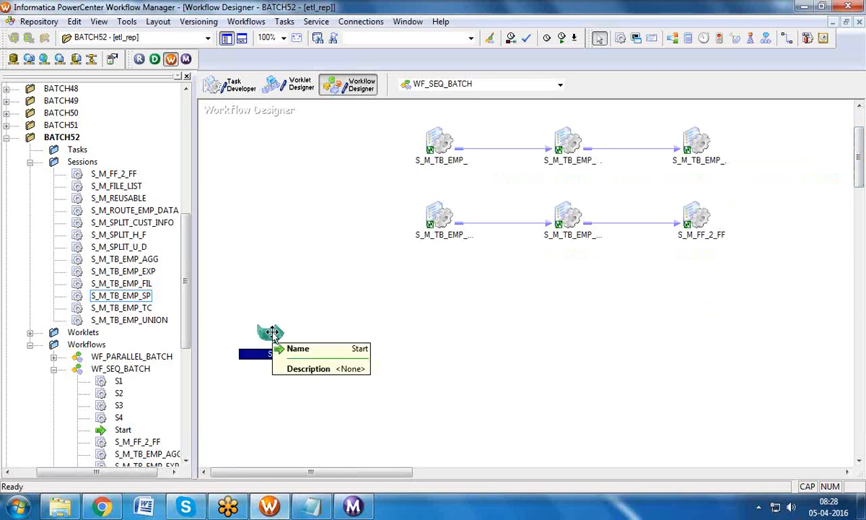
left_click(30, 162)
left_click_drag(341, 132, 565, 205)
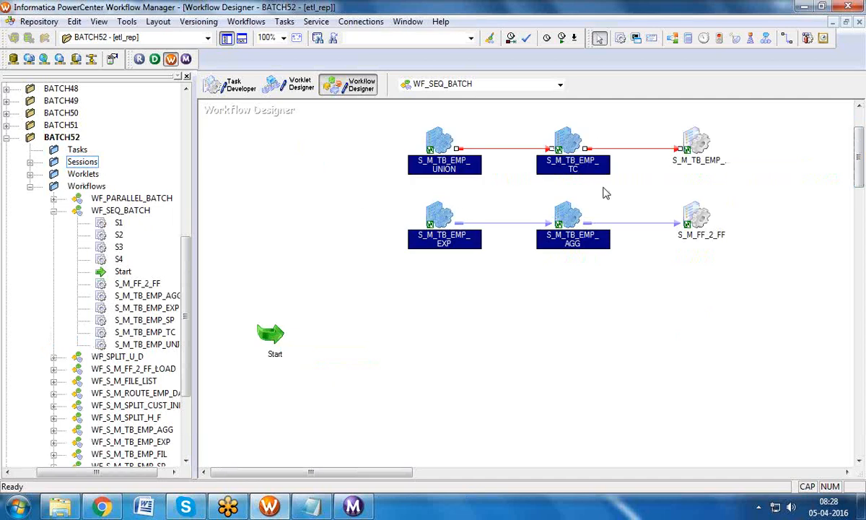
left_click(299, 308)
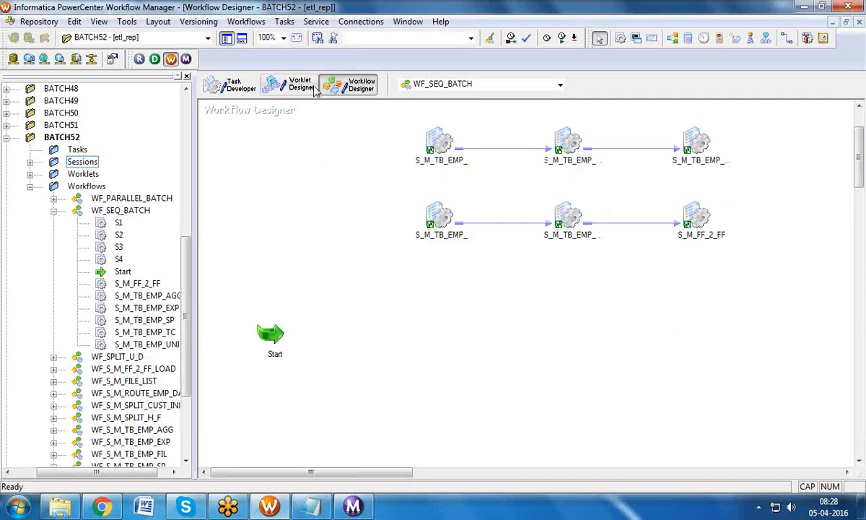
Step: Add worklets WRKLT_SEQ, WRKLT_PARALLEL and WRKLT_SEQ_BATCH to the workflow, declining the copy prompt
left_click(31, 175)
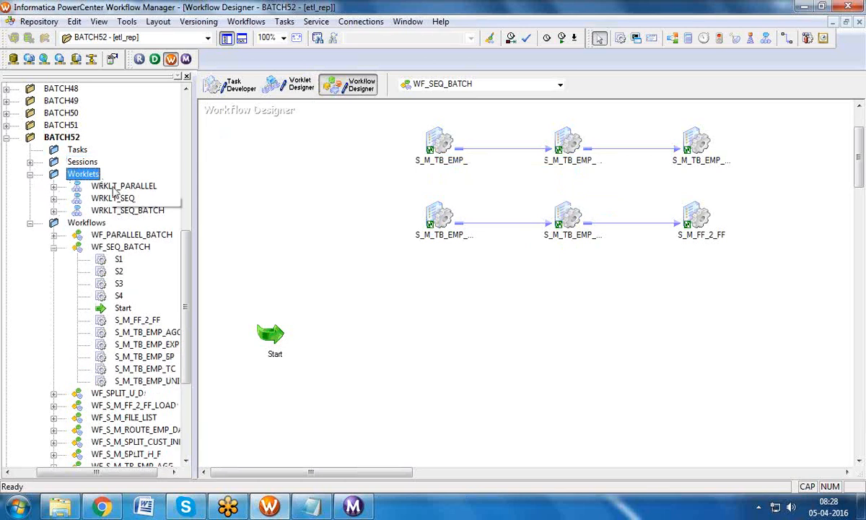
left_click_drag(113, 197, 444, 281)
left_click_drag(112, 197, 431, 333)
left_click(471, 275)
left_click_drag(124, 185, 476, 352)
left_click_drag(127, 210, 366, 273)
Step: Link Start to the new worklets and arrange the workflow horizontally
left_click(283, 21)
left_click(306, 103)
left_click_drag(259, 307, 357, 275)
left_click_drag(271, 332, 473, 364)
right_click(348, 203)
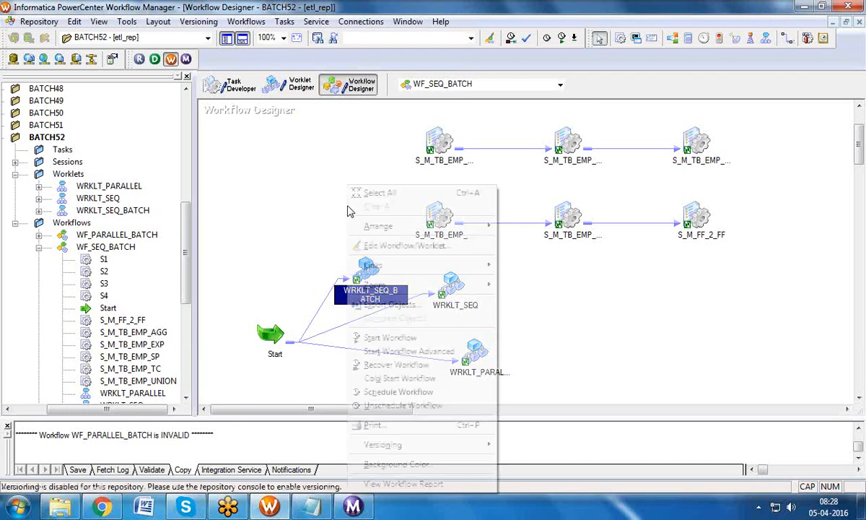
mouse_move(388, 226)
left_click(523, 228)
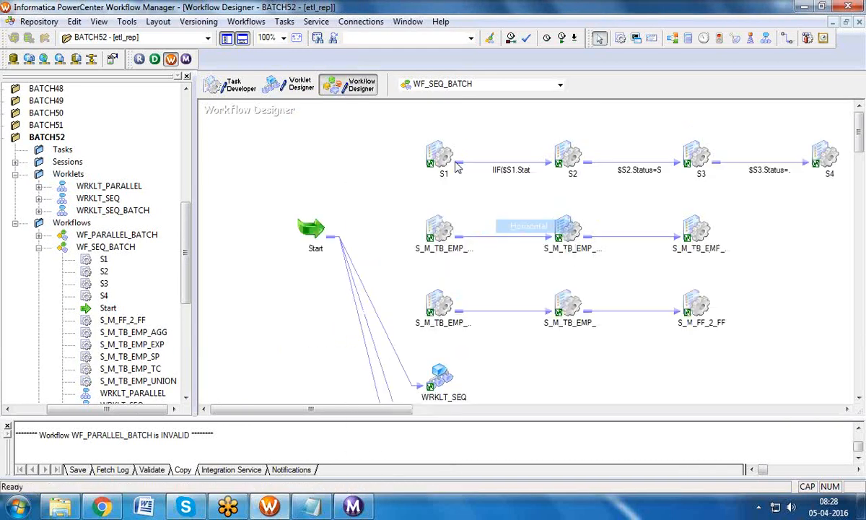
Step: Hide the Navigator and delete the six sessions in the lower two rows
left_click(227, 37)
left_click_drag(232, 126, 638, 329)
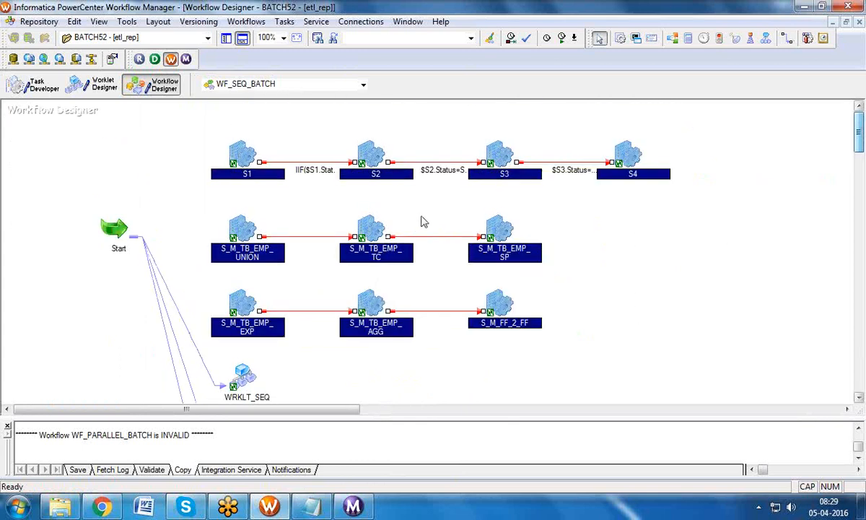
left_click(448, 220)
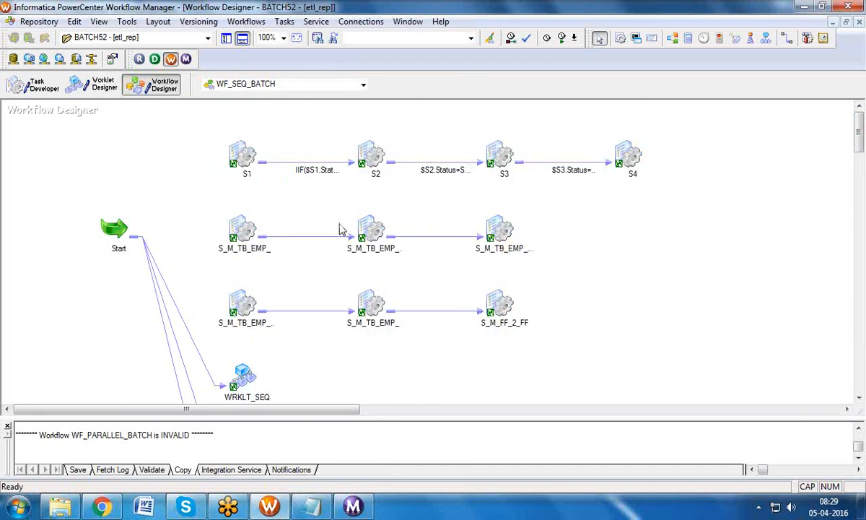
left_click_drag(214, 203, 556, 330)
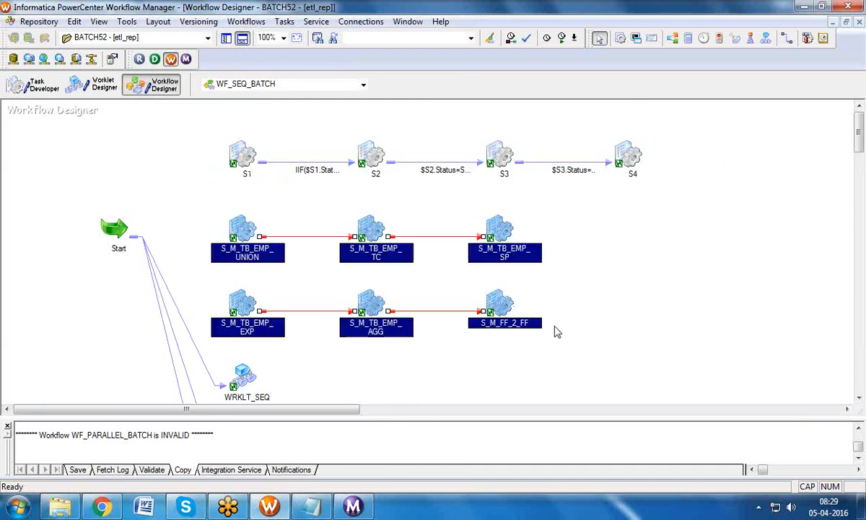
key("Delete")
left_click(447, 286)
Step: Arrange the remaining Start and worklet tasks horizontally
right_click(401, 259)
mouse_move(505, 226)
left_click(581, 226)
scroll(859, 160, "down", 2)
scroll(858, 160, "down", 2)
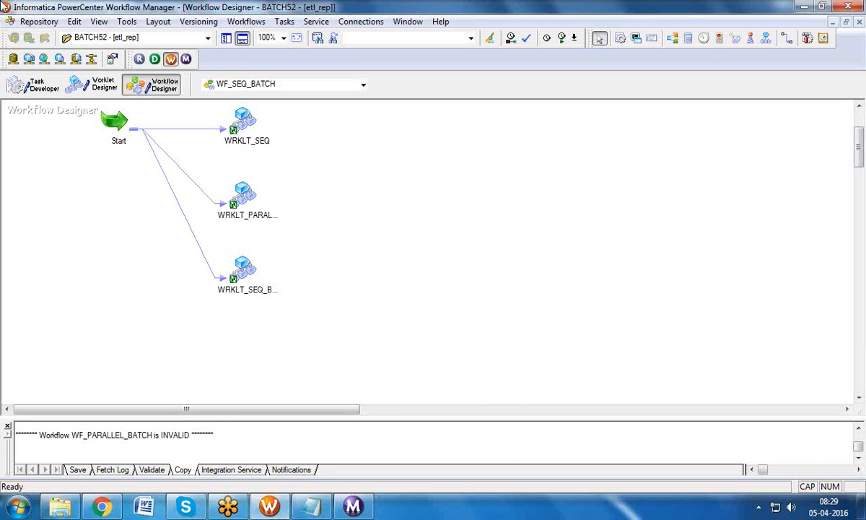
Step: Open the WRKLT_SEQ and WRKLT_PARALLEL worklets in turn to view their sessions, returning to WF_SEQ_BATCH
left_click(237, 120)
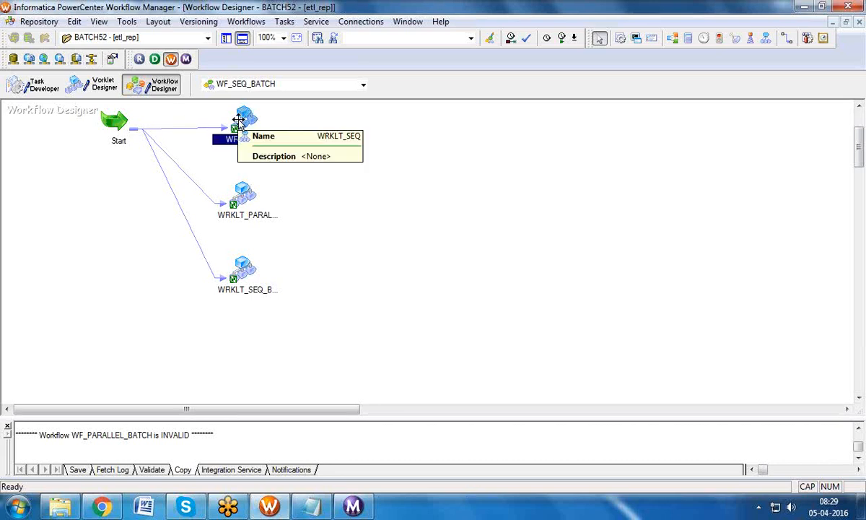
right_click(238, 120)
left_click(257, 150)
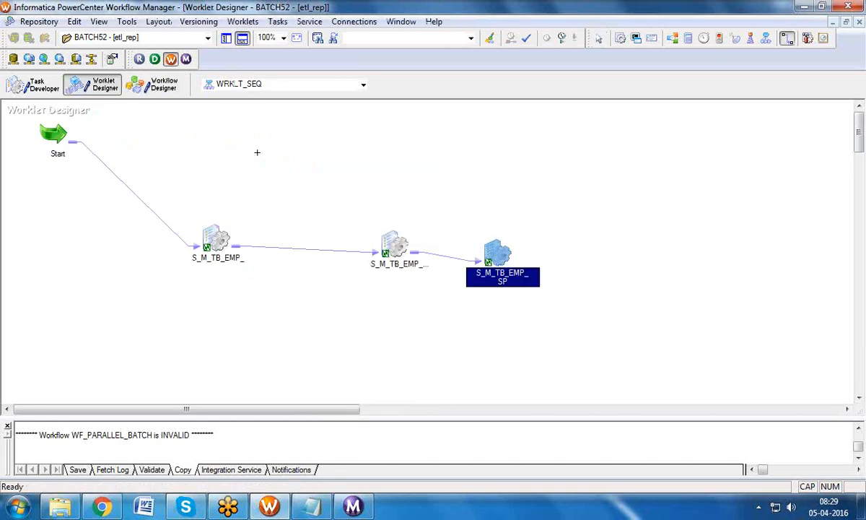
left_click(152, 84)
left_click(243, 193)
right_click(243, 195)
left_click(272, 228)
left_click(156, 92)
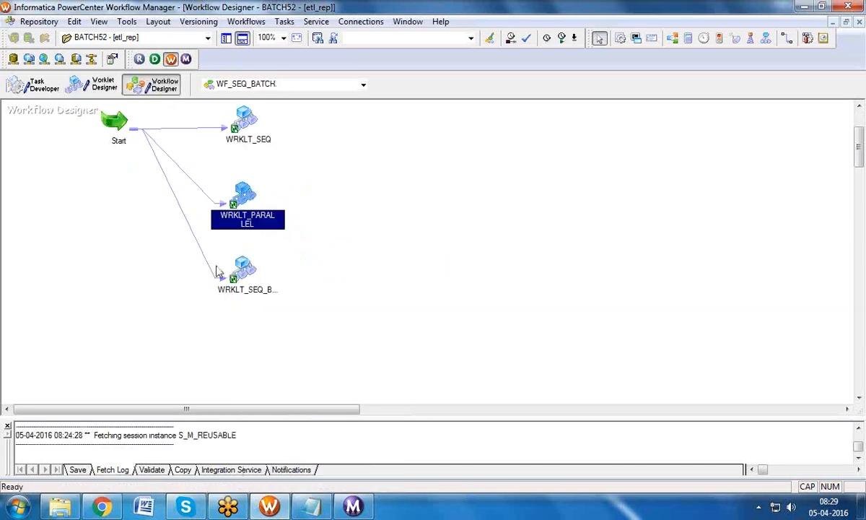
Step: Inspect the WRKLT_SEQ_BATCH worklet, return to WF_SEQ_BATCH and bring back the repository navigator
left_click(240, 270)
right_click(240, 269)
left_click(253, 230)
left_click(148, 89)
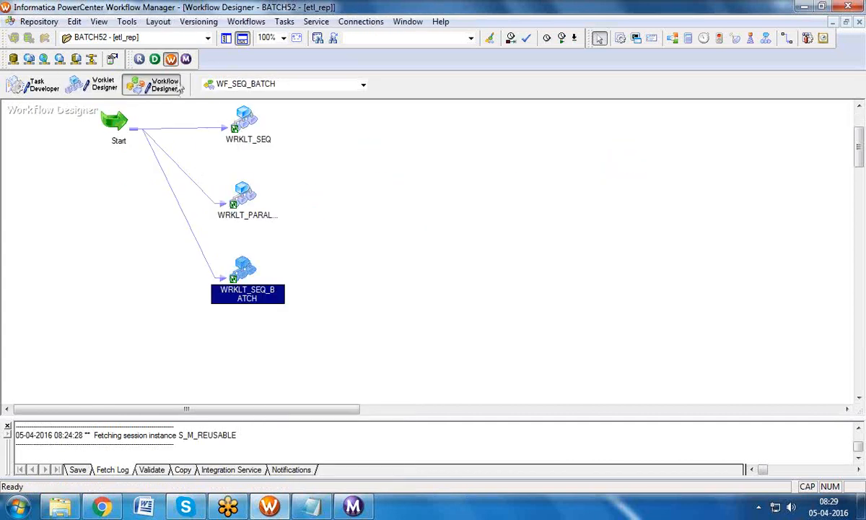
left_click(227, 39)
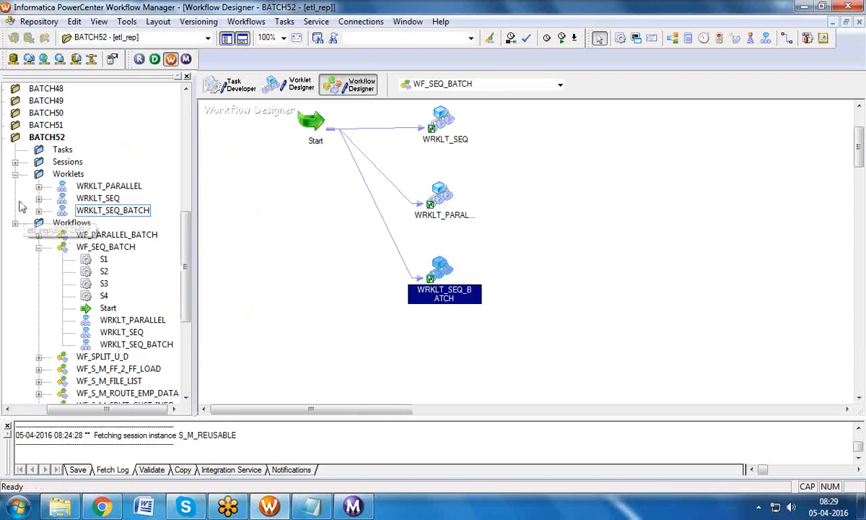
Step: Add the WRKLT_SEQ worklet to the WF_S_M_TB_EMP_AGG workflow
left_click(98, 185)
left_click(97, 198)
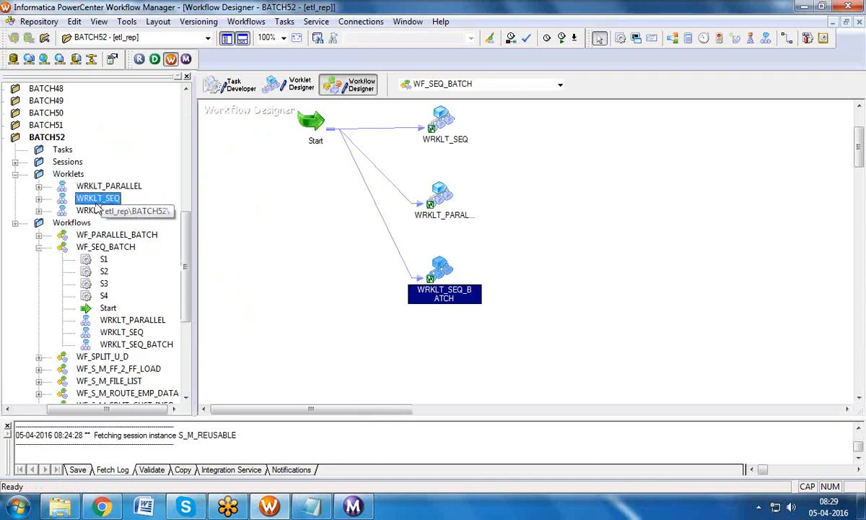
left_click(16, 175)
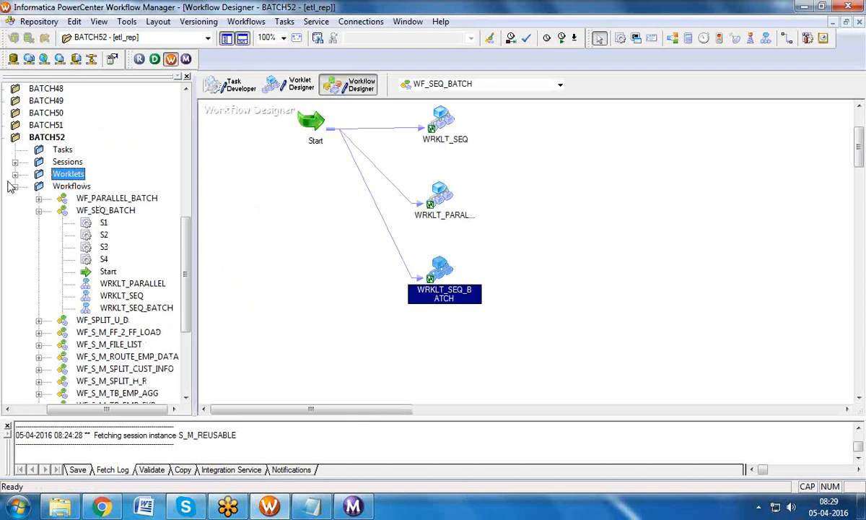
left_click(15, 186)
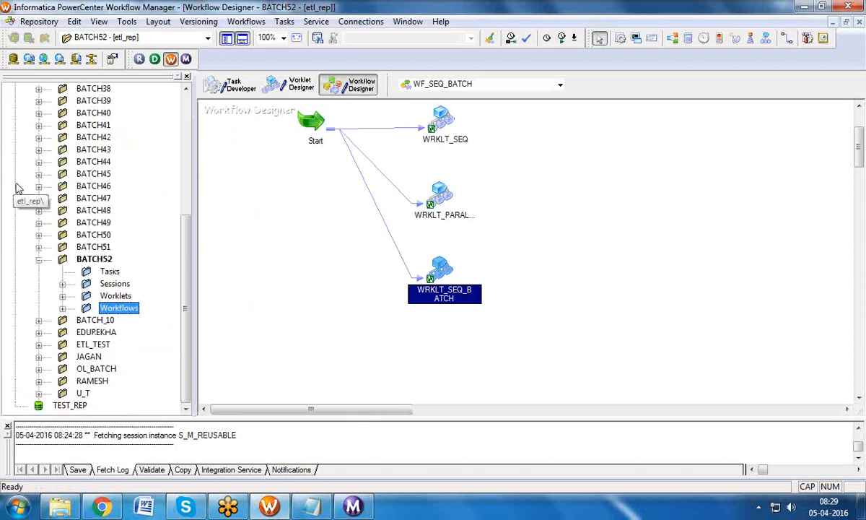
left_click(63, 296)
left_click(148, 307)
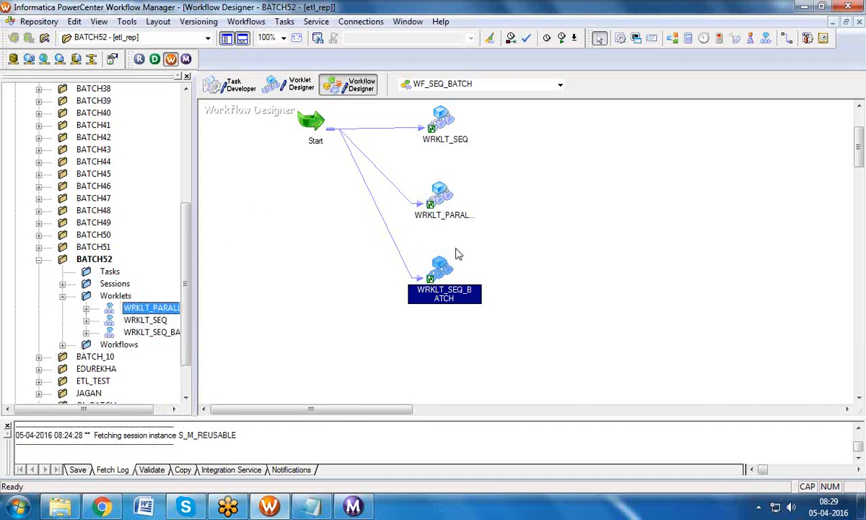
left_click(560, 86)
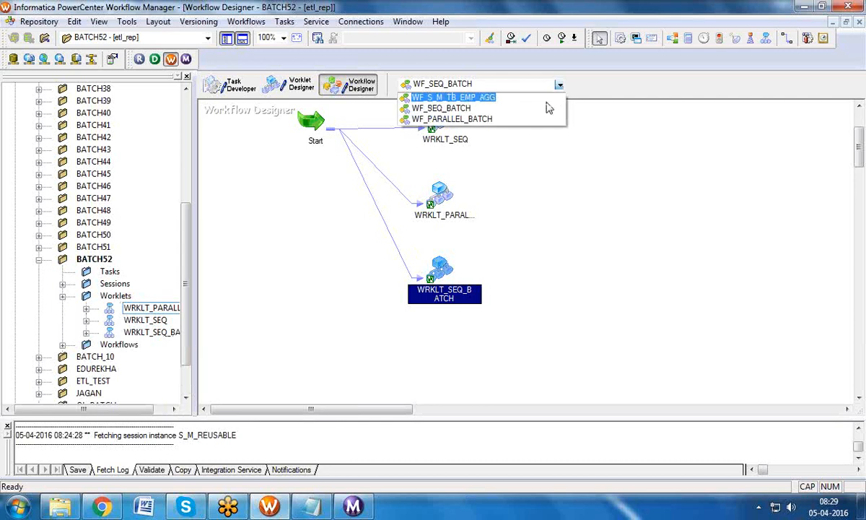
left_click(532, 96)
left_click_drag(145, 319, 622, 215)
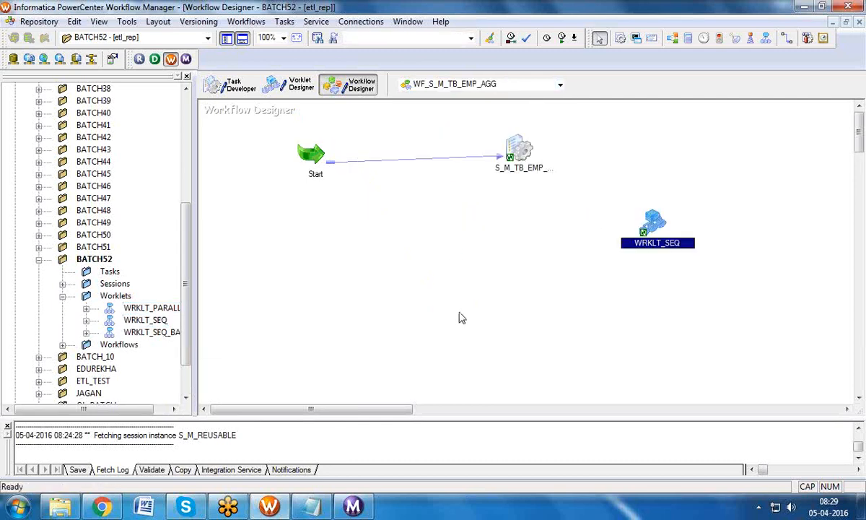
Step: Add WRKLT_PARALLEL to the WF_S_M_TB_EMP_TC workflow, then switch back to WF_SEQ_BATCH
left_click(62, 344)
left_click(147, 332)
left_click_drag(148, 258, 427, 256)
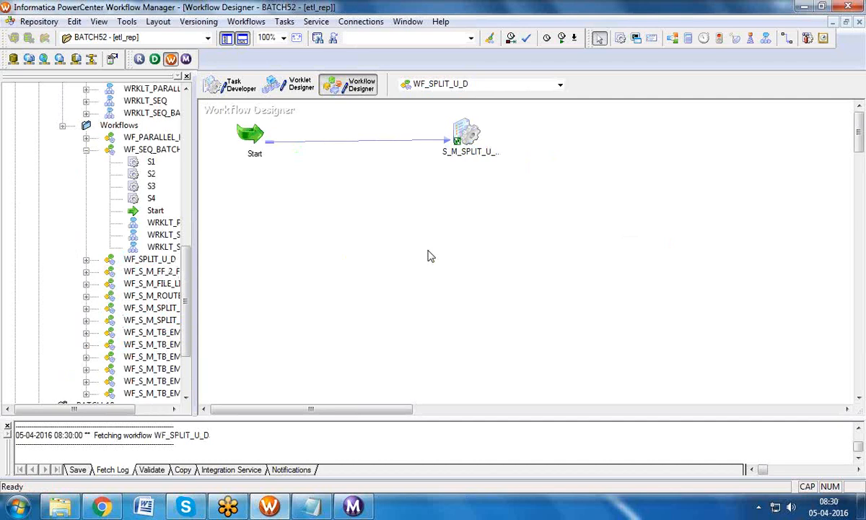
double_click(156, 334)
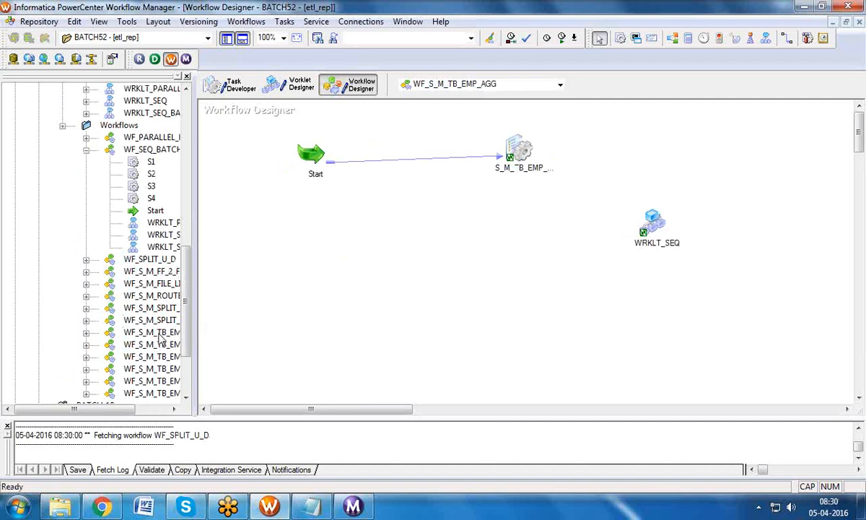
double_click(166, 381)
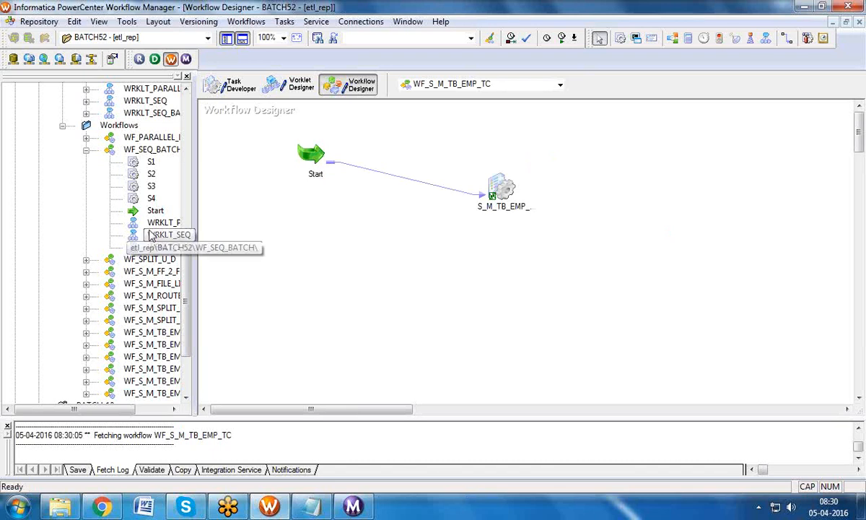
left_click(63, 126)
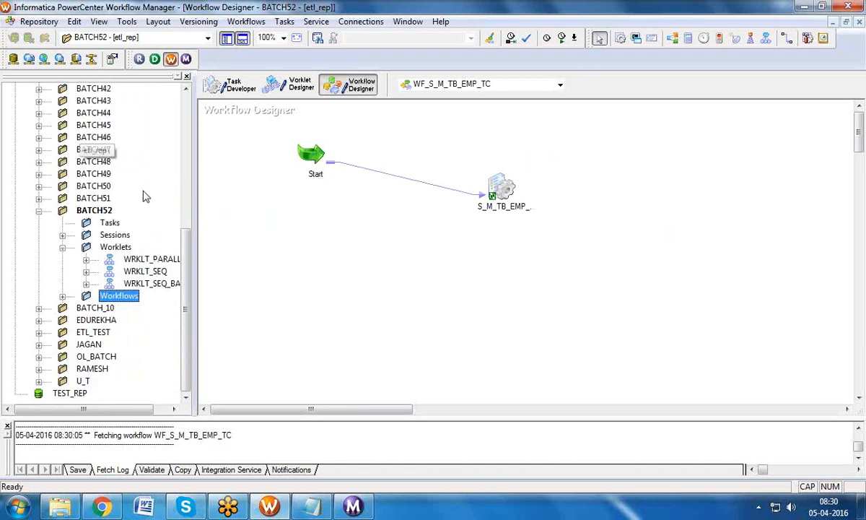
left_click_drag(144, 260, 458, 249)
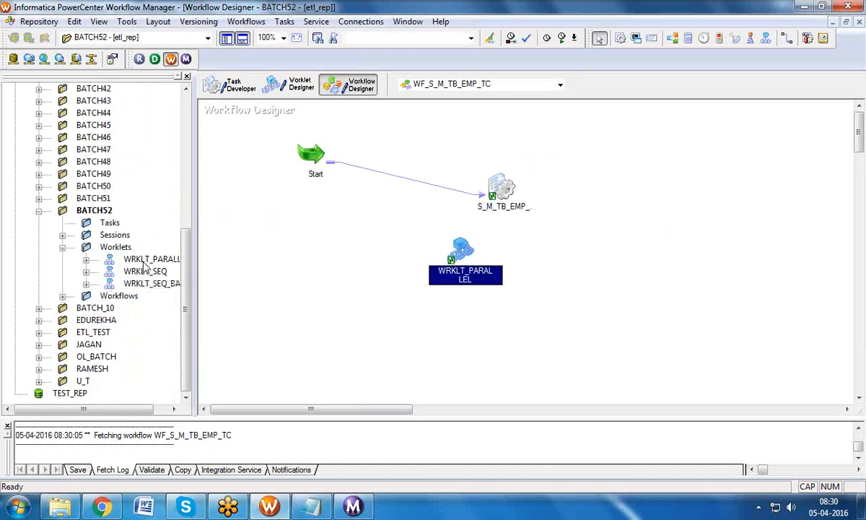
left_click(529, 86)
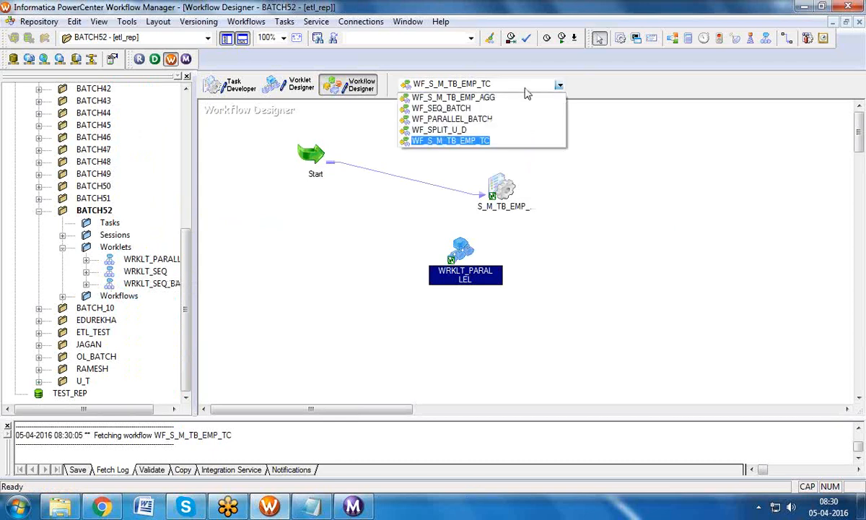
left_click(517, 112)
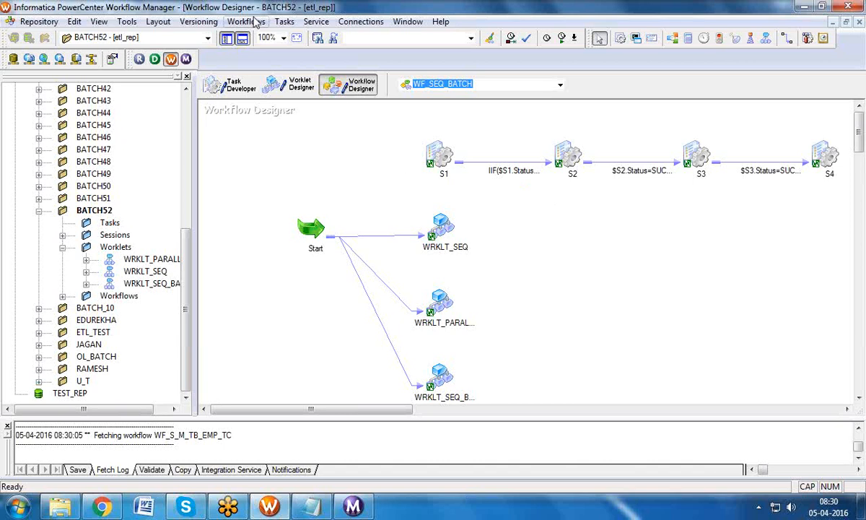
Step: Save the repository changes with Ctrl+S and start the WF_SEQ_BATCH workflow
key("ctrl+s")
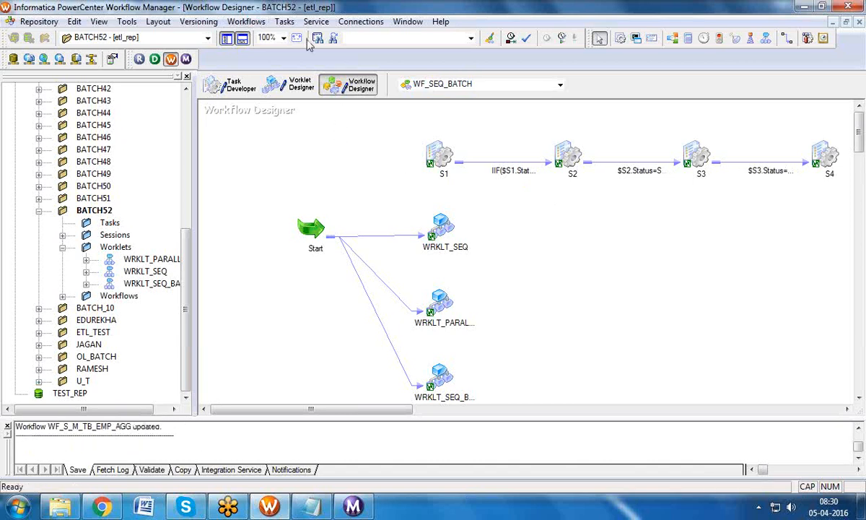
left_click(246, 21)
left_click(260, 95)
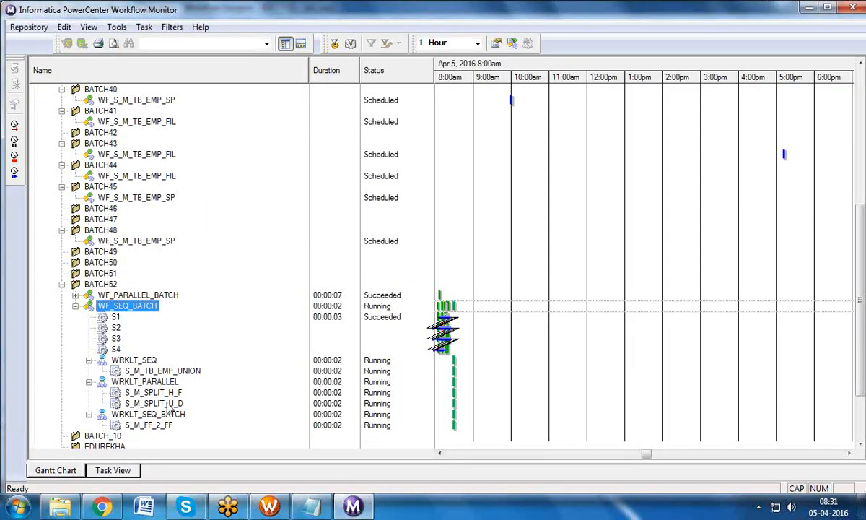
Step: Expand the WRKLT_SEQ session rows in Workflow Monitor, review their statuses, and return to Workflow Manager
left_click(89, 360)
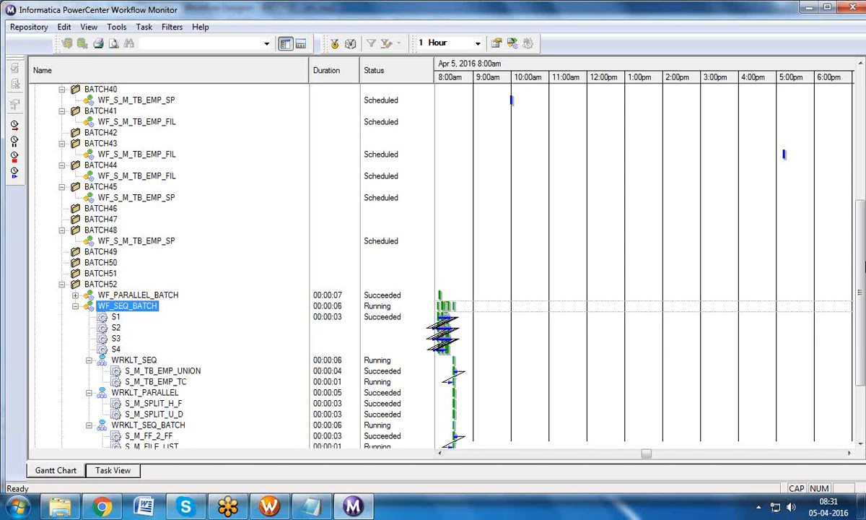
scroll(213, 306, "down", 3)
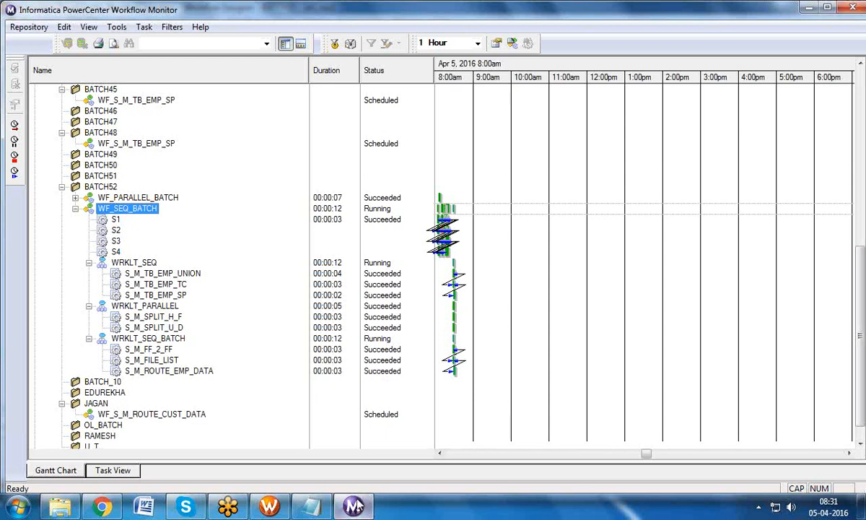
left_click(279, 509)
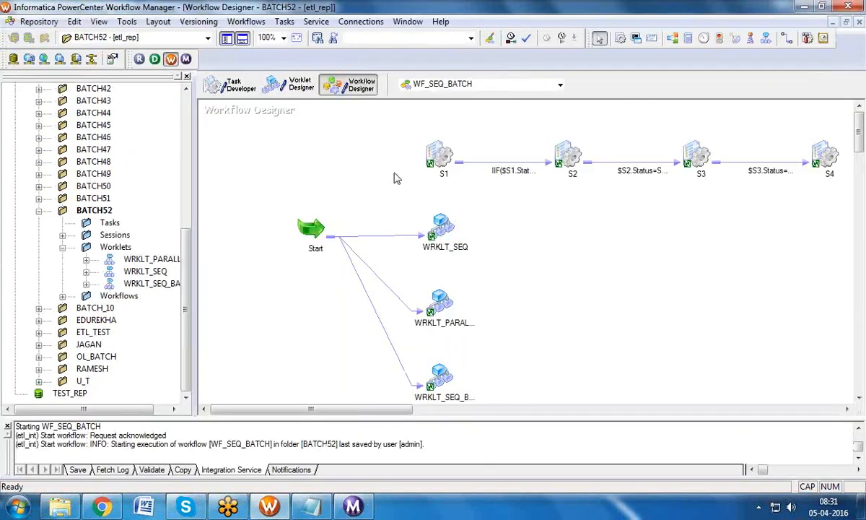
Step: Look through the Worklet Designer and canvas menus, then return to the WF_SEQ_BATCH workflow
left_click(292, 87)
right_click(350, 218)
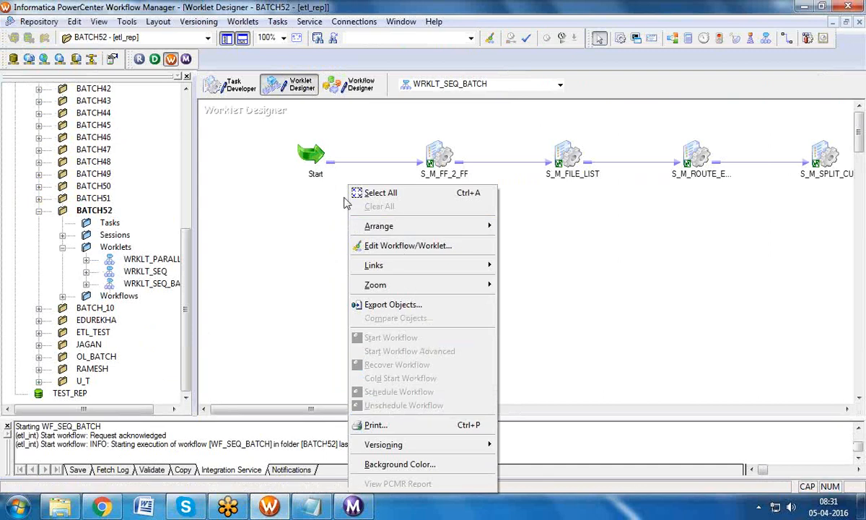
left_click(322, 167)
right_click(414, 187)
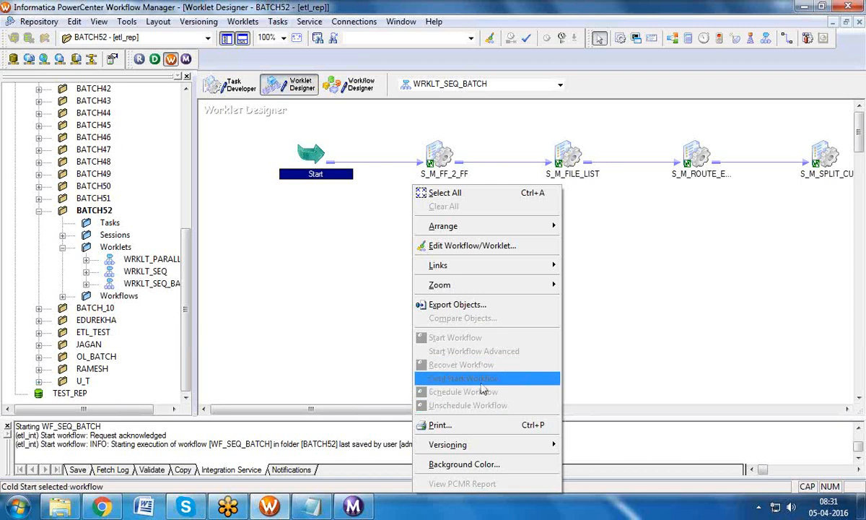
left_click(375, 275)
left_click(350, 84)
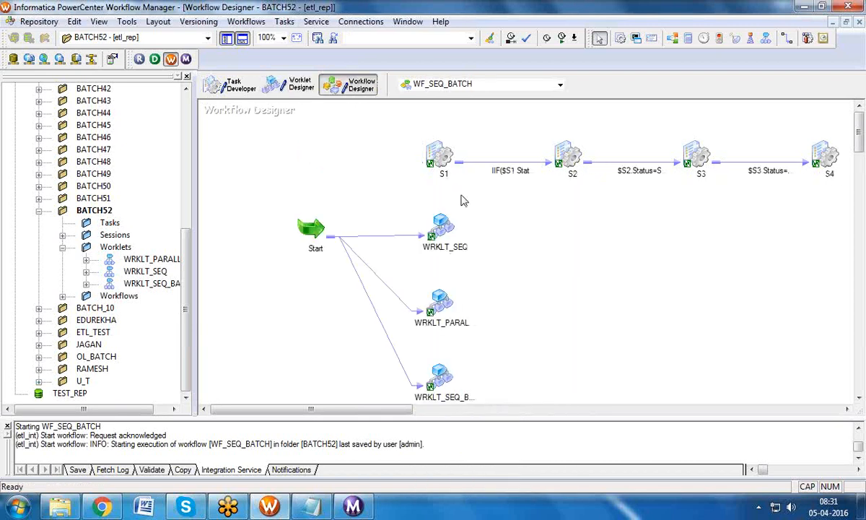
Step: Delete sessions S1–S4 and their links from WF_SEQ_BATCH, then save it
left_click_drag(421, 130, 834, 175)
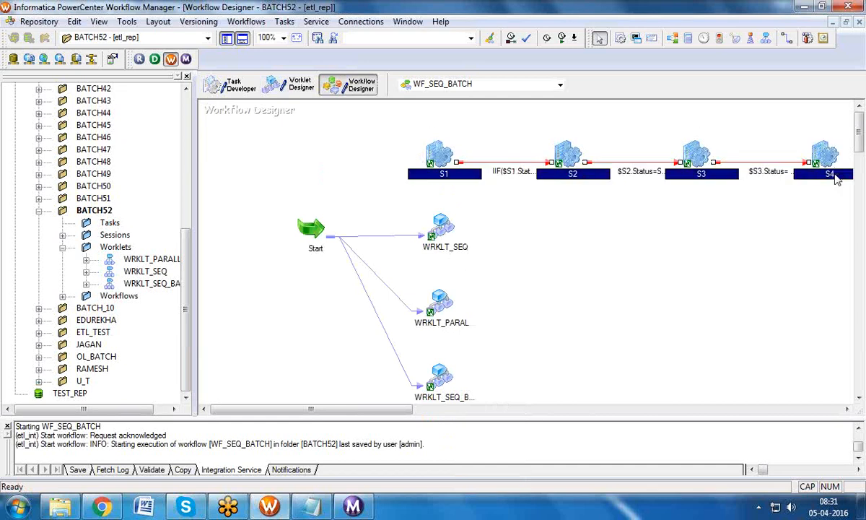
key("Delete")
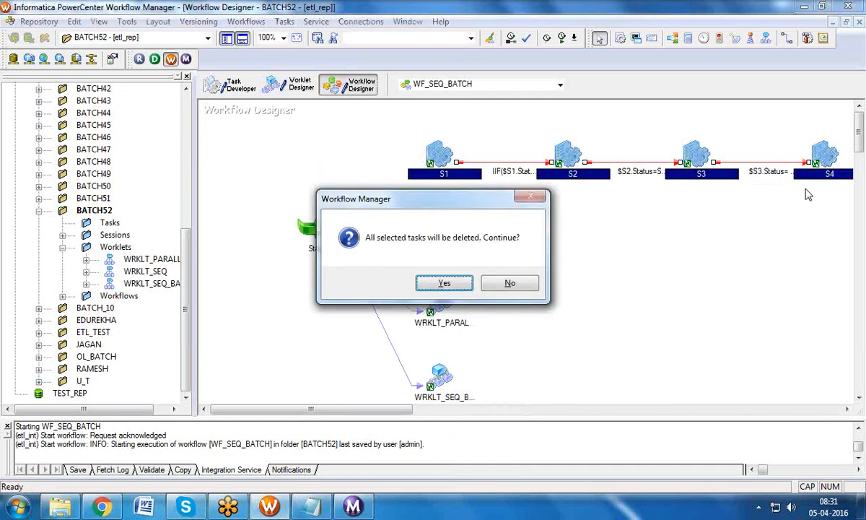
left_click(466, 285)
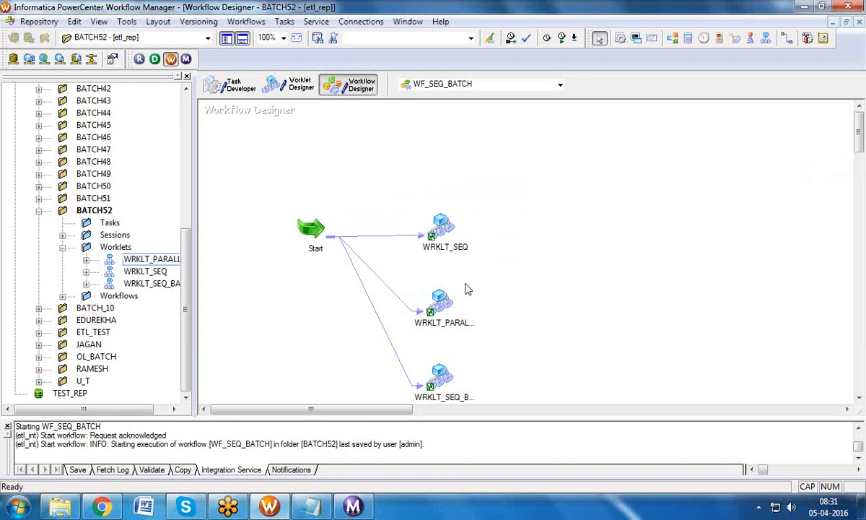
key("ctrl+s")
Step: Arrange the remaining worklets in a horizontal layout
right_click(456, 157)
mouse_move(538, 195)
left_click(617, 191)
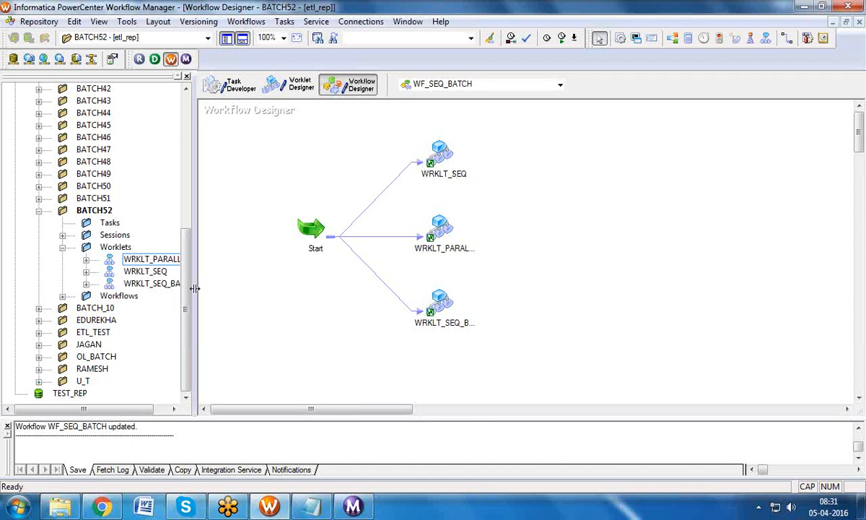
Step: Create a new workflow named WF_TASKS
left_click(63, 247)
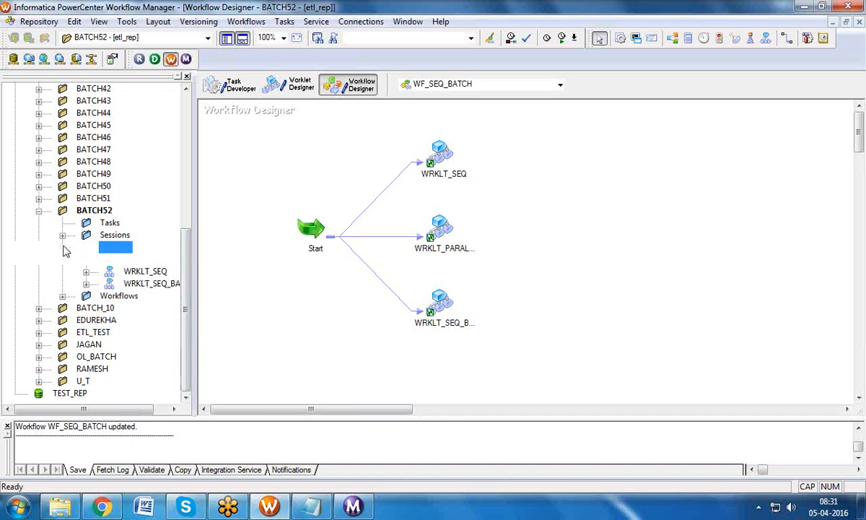
left_click(246, 24)
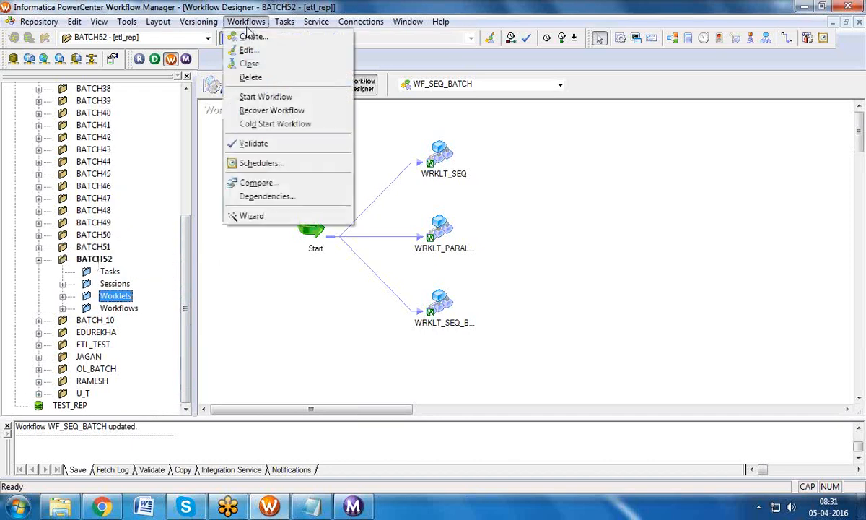
left_click(247, 36)
type("WF_TASKS")
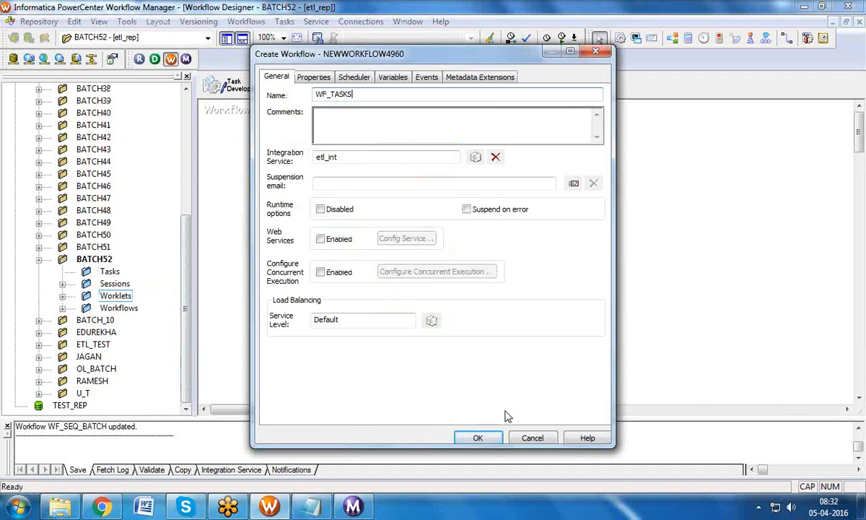
left_click(478, 437)
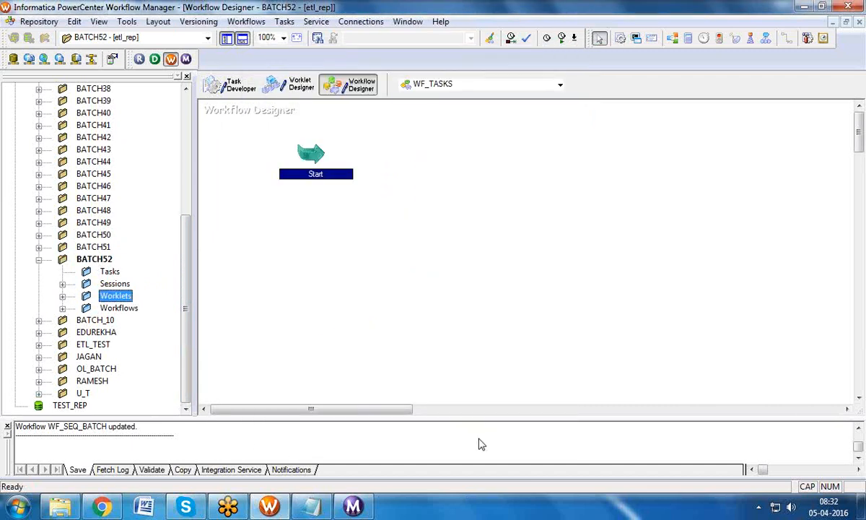
Step: Add sessions S_M_TB_EMP_AGG, _EXP, _FIL, _SP and _TC to the WF_TASKS canvas
double_click(72, 287)
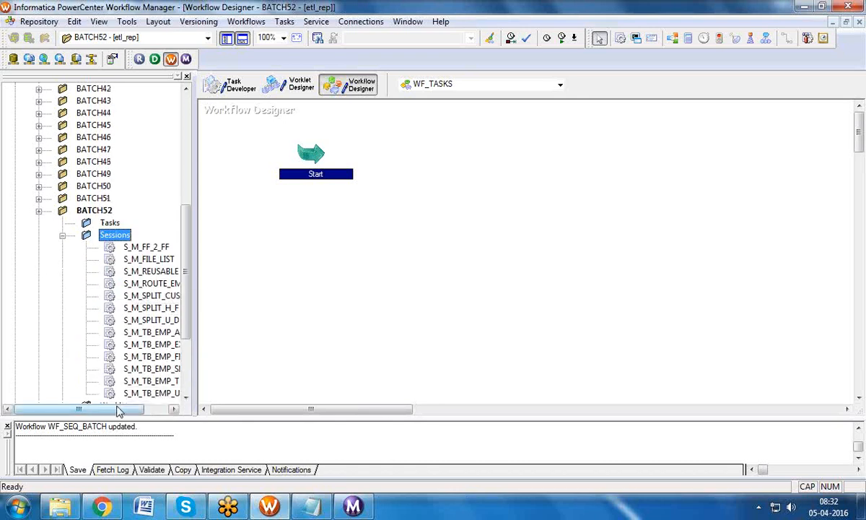
left_click_drag(124, 332, 429, 175)
left_click_drag(123, 344, 585, 199)
left_click_drag(121, 357, 730, 197)
left_click_drag(141, 368, 382, 317)
left_click_drag(142, 385, 570, 321)
Step: Link Start to the first session and the lower session to S_M_TB_EMP_TC, hiding navigator and output panels
left_click(285, 22)
left_click(309, 146)
mouse_move(312, 154)
left_mouse_down()
mouse_move(452, 186)
mouse_move(763, 200)
mouse_move(353, 302)
mouse_move(376, 314)
left_mouse_up()
left_click_drag(528, 311, 568, 316)
left_click(225, 37)
left_click(241, 40)
right_click(286, 129)
Step: Arrange the tasks horizontally and rename S_M_TB_EMP_AGG to S1
mouse_move(329, 173)
left_click(476, 168)
double_click(243, 152)
left_click(569, 58)
type("S1")
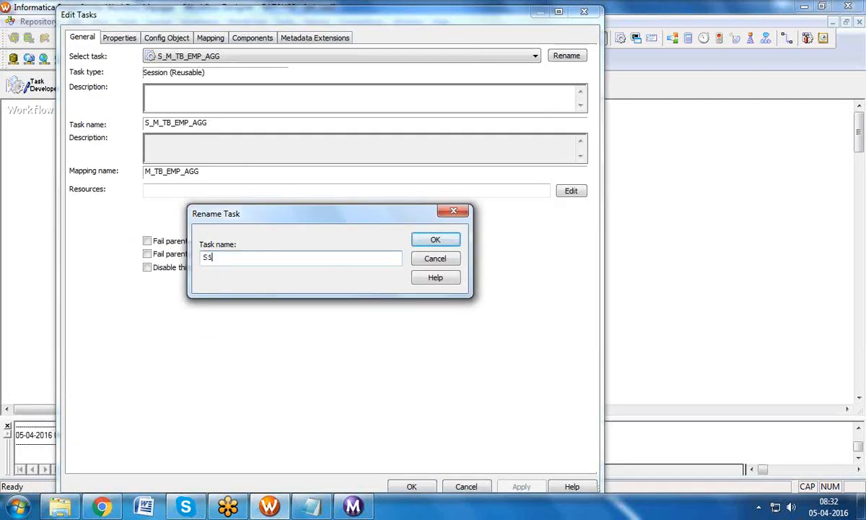
left_click(435, 240)
Step: Rename S_M_TB_EMP_EXP to S2
left_click(534, 57)
left_click(516, 92)
left_click(283, 292)
left_click(565, 58)
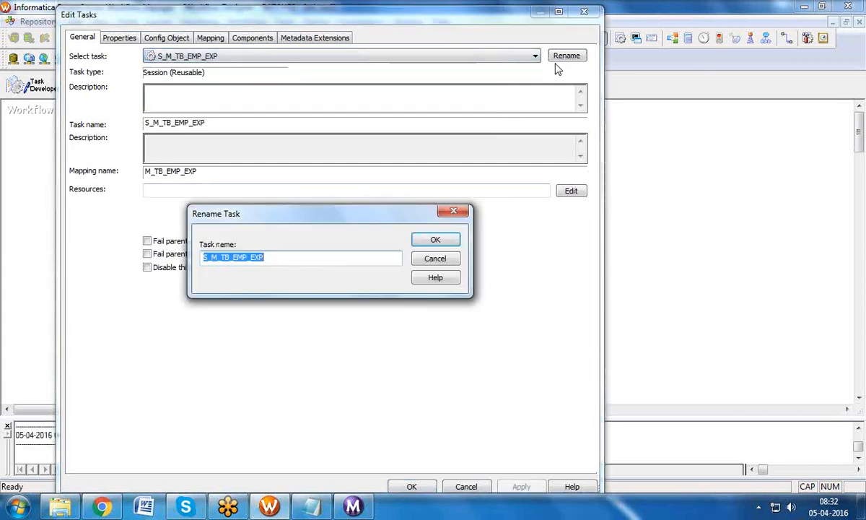
type("S2")
left_click(436, 239)
Step: Rename S_M_TB_EMP_FIL to S3
left_click(507, 56)
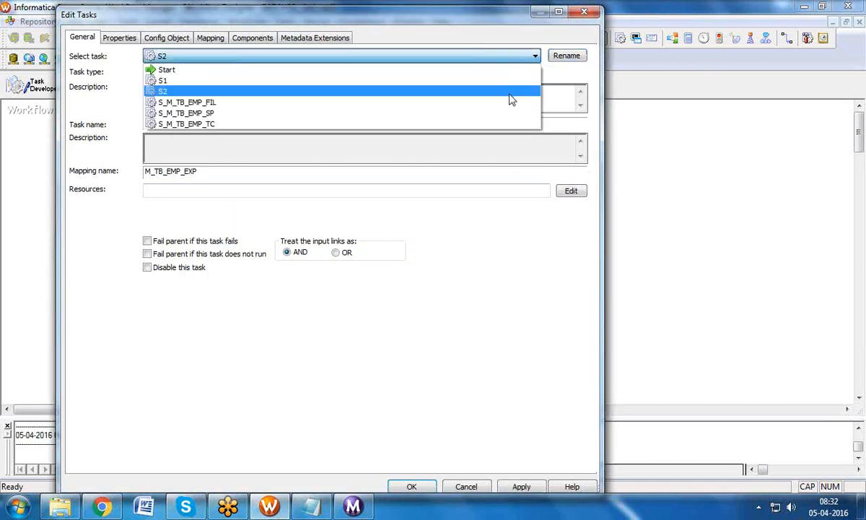
left_click(506, 103)
left_click(273, 291)
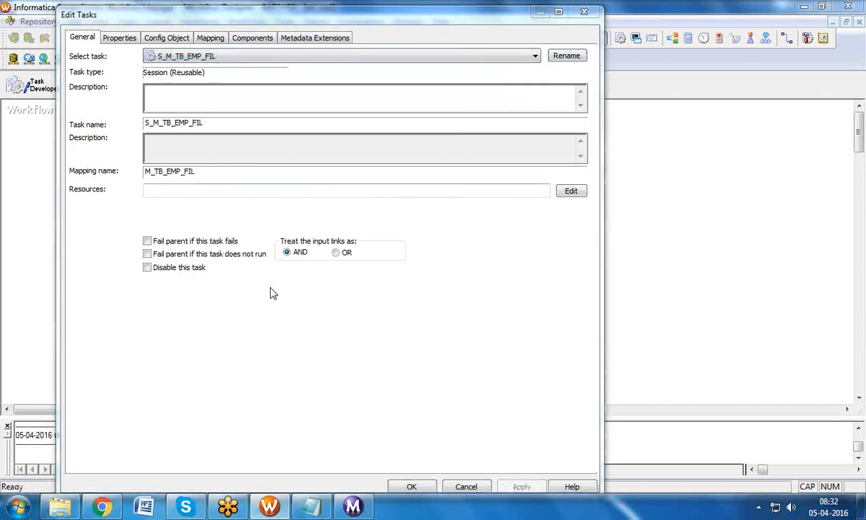
left_click(567, 64)
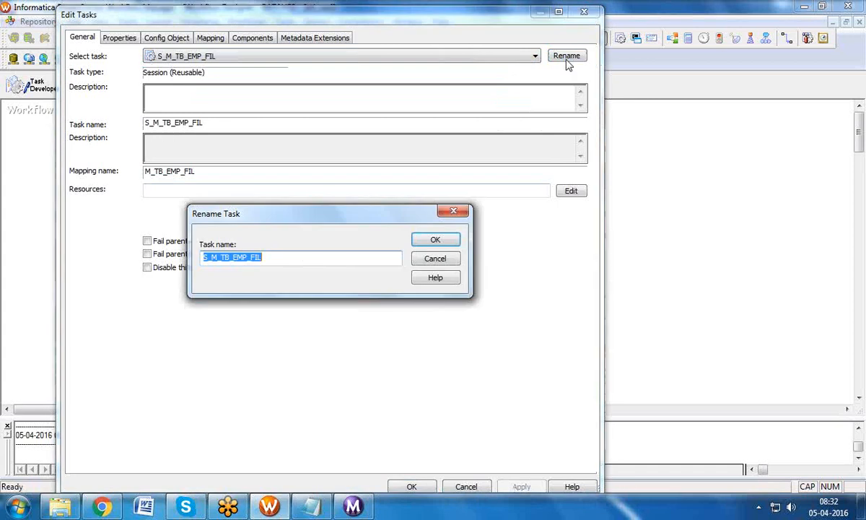
type("S3")
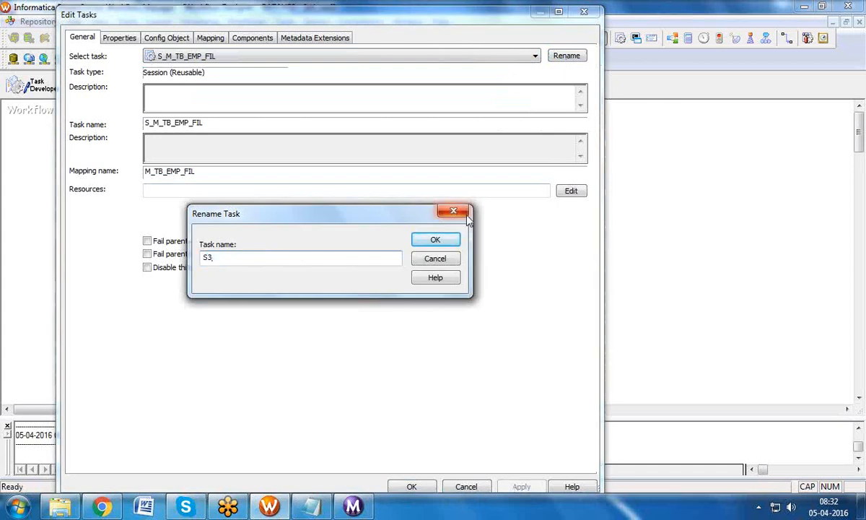
left_click(436, 240)
Step: Rename S_M_TB_EMP_SP to S4
left_click(536, 57)
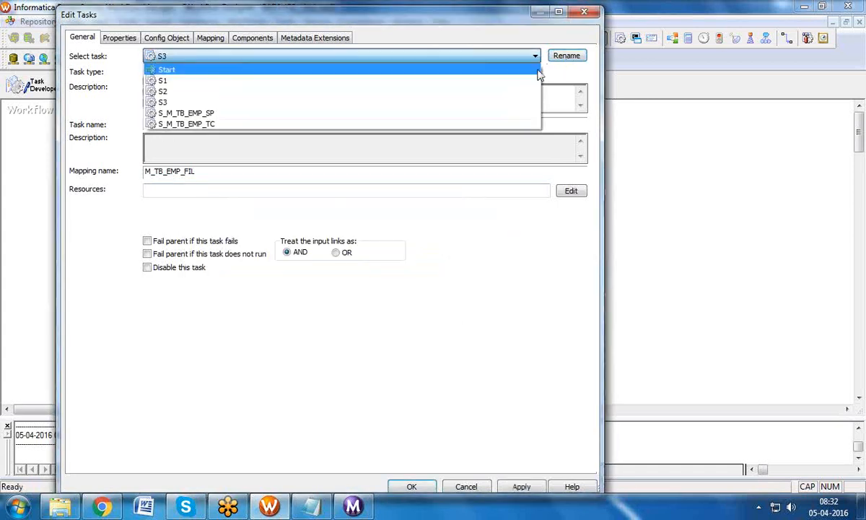
left_click(512, 112)
left_click(276, 287)
left_click(564, 60)
type("S4")
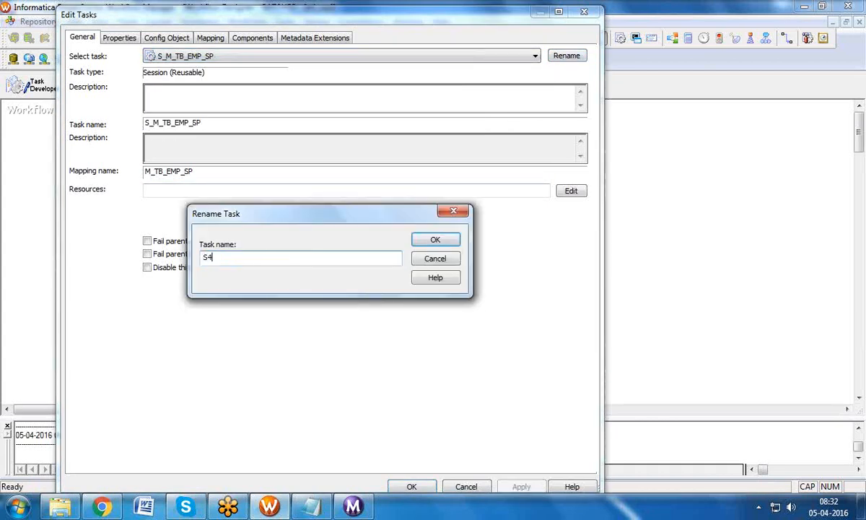
left_click(455, 240)
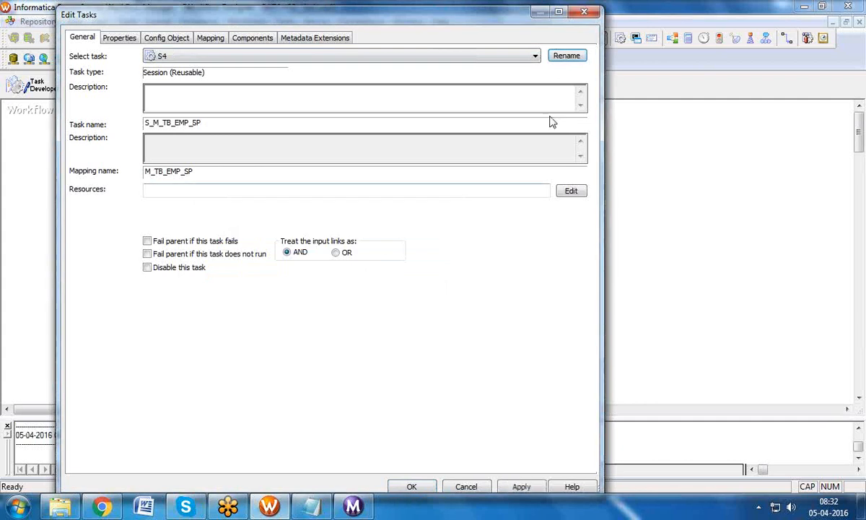
Step: Rename S_M_TB_EMP_TC to S5 and save the task edits with OK
left_click(534, 56)
left_click(483, 125)
left_click(275, 286)
left_click(570, 57)
type("S")
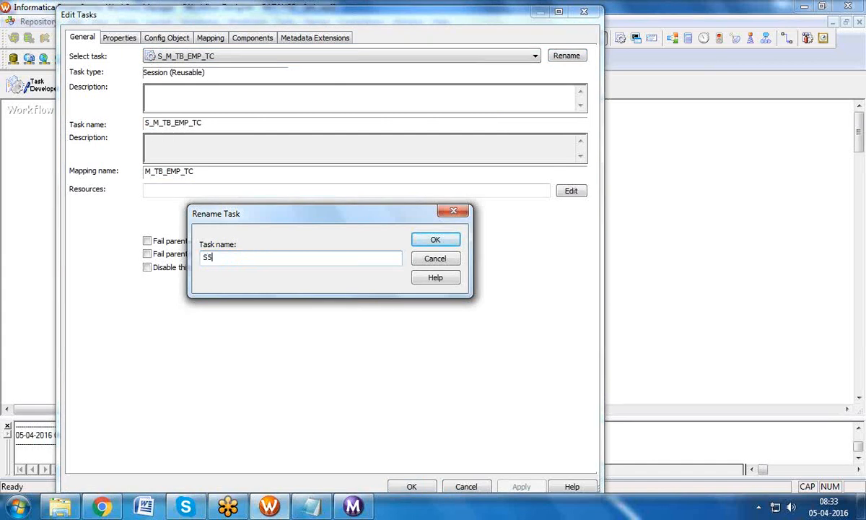
type("5")
left_click(426, 240)
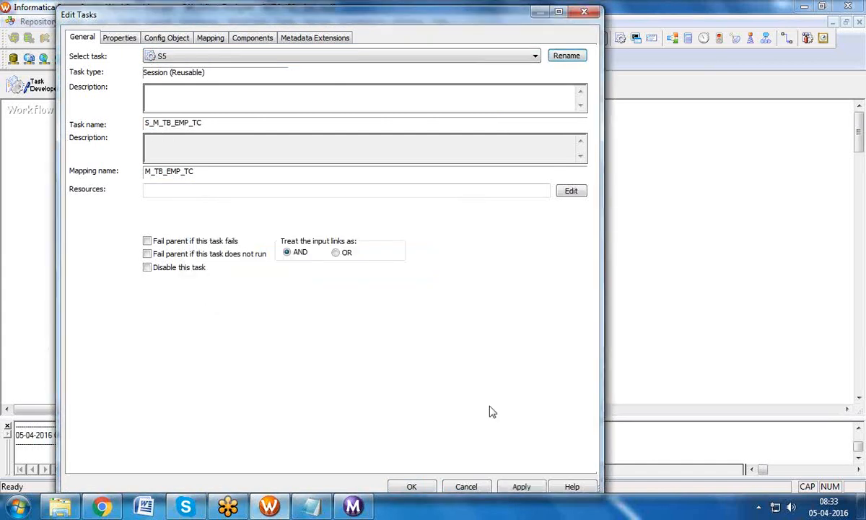
left_click(411, 486)
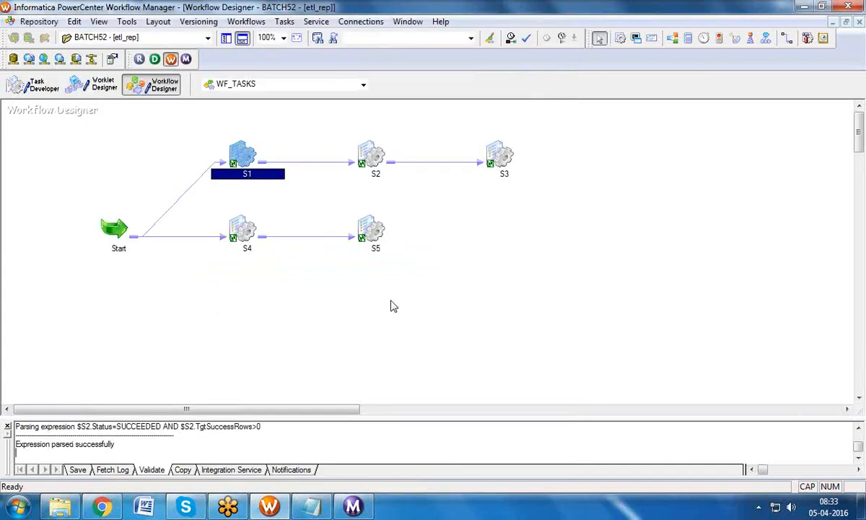
Step: Rearrange the renamed tasks horizontally and move S3 further to the right
right_click(453, 260)
mouse_move(547, 226)
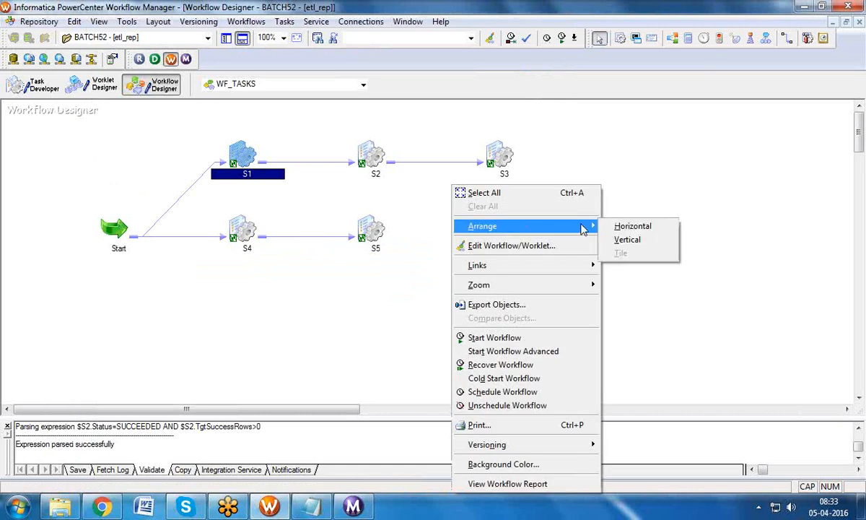
left_click(616, 227)
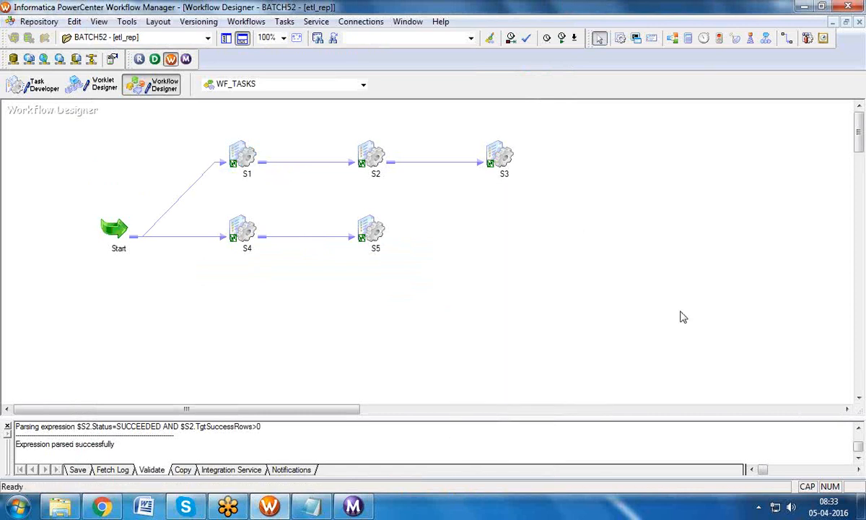
left_click(251, 163)
left_click(244, 224)
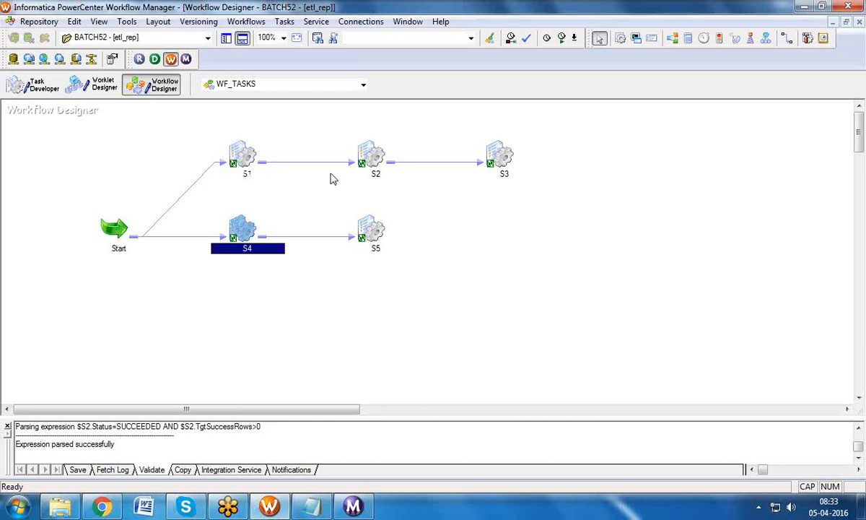
left_click(374, 156)
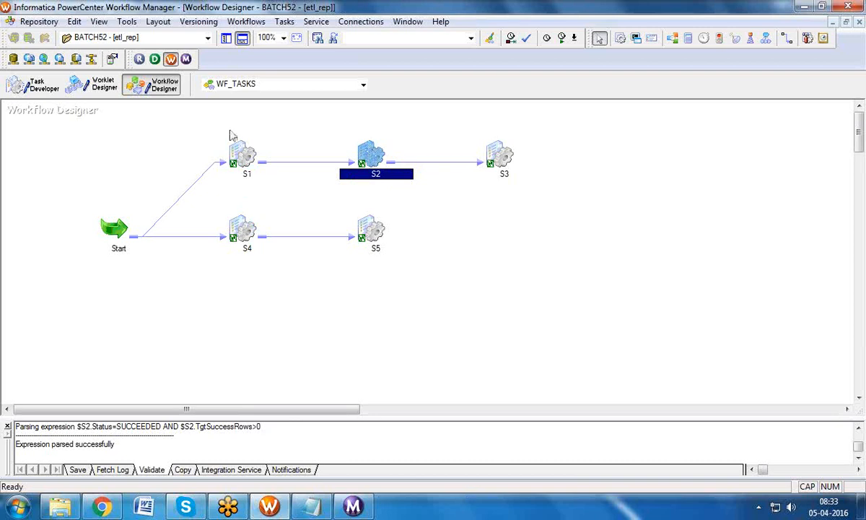
left_click(245, 229)
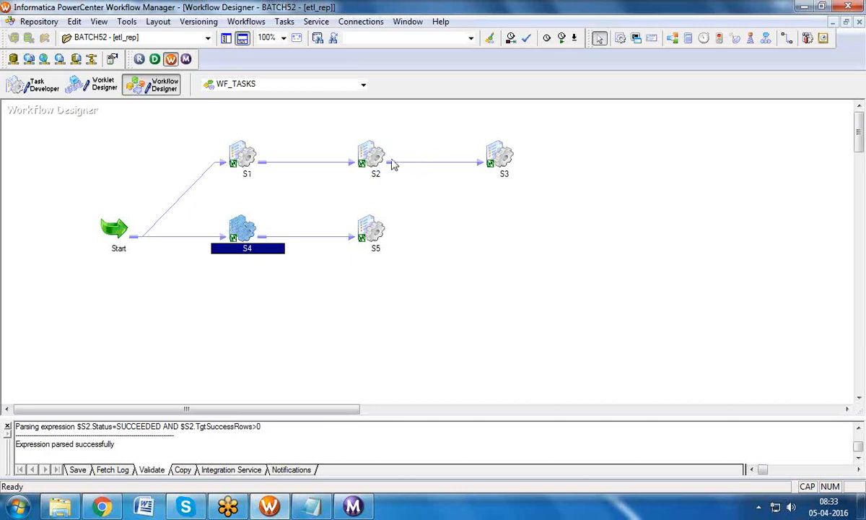
left_click(371, 165)
left_click(373, 228)
left_click_drag(487, 158, 622, 157)
left_click(419, 188)
Step: Delete the link running from S2 to S3
left_click(372, 177)
left_click(375, 228)
left_click(634, 163)
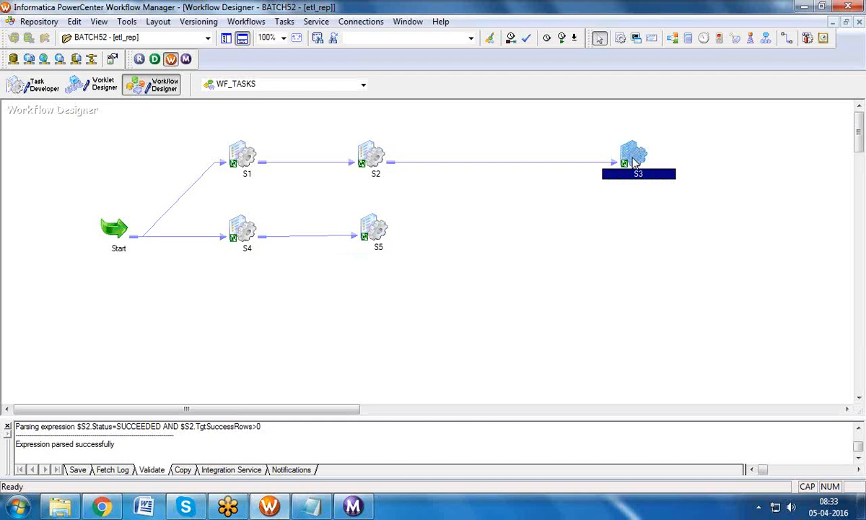
left_click(515, 165)
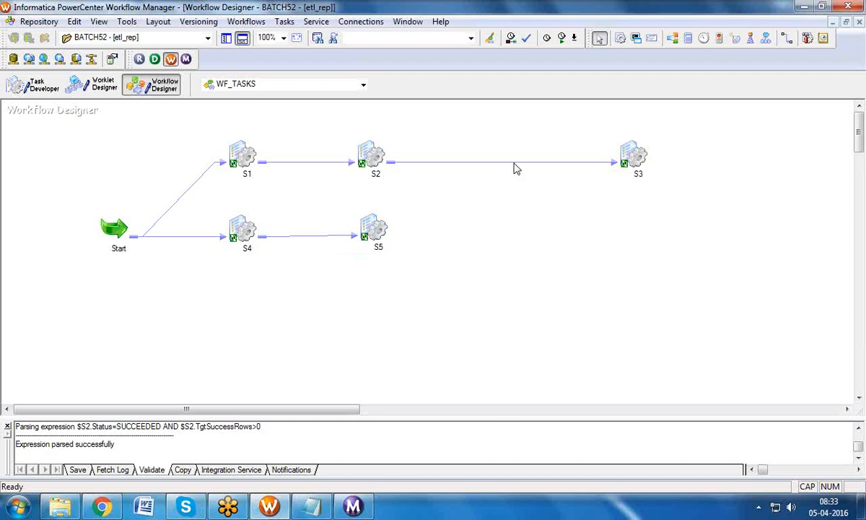
key("Delete")
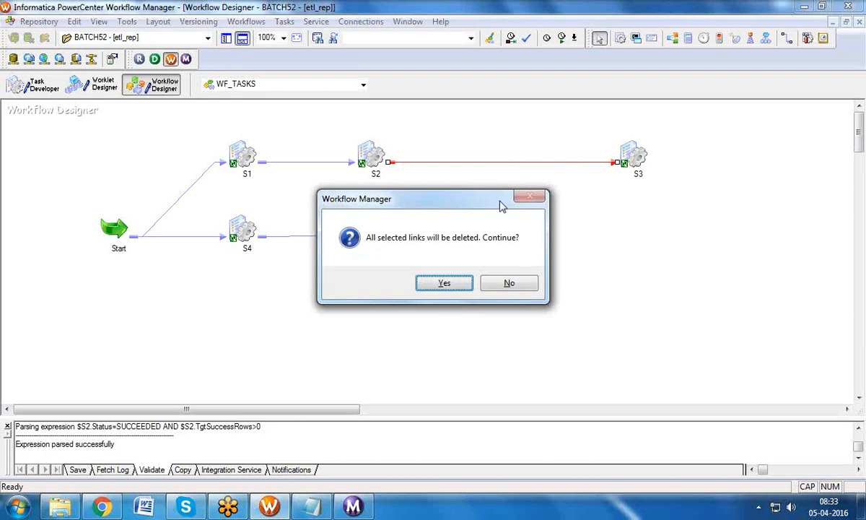
left_click(441, 283)
Step: Create a Decision task named DCSN
left_click(285, 22)
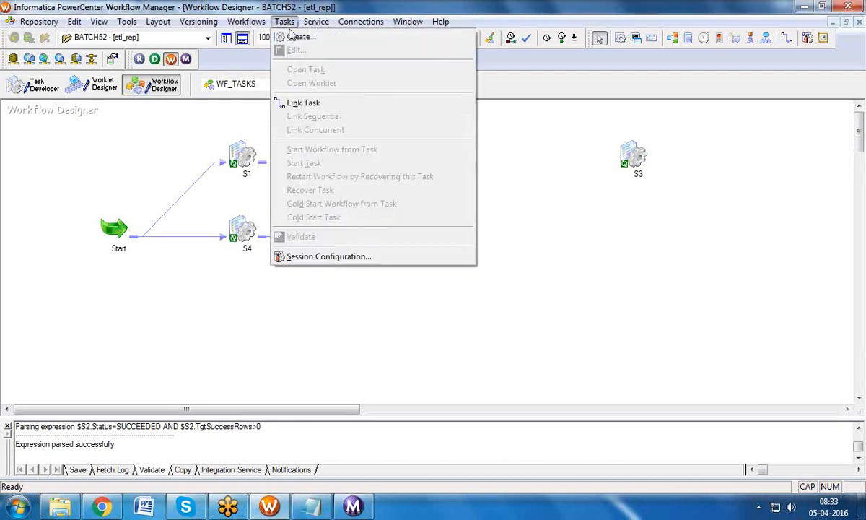
left_click(298, 36)
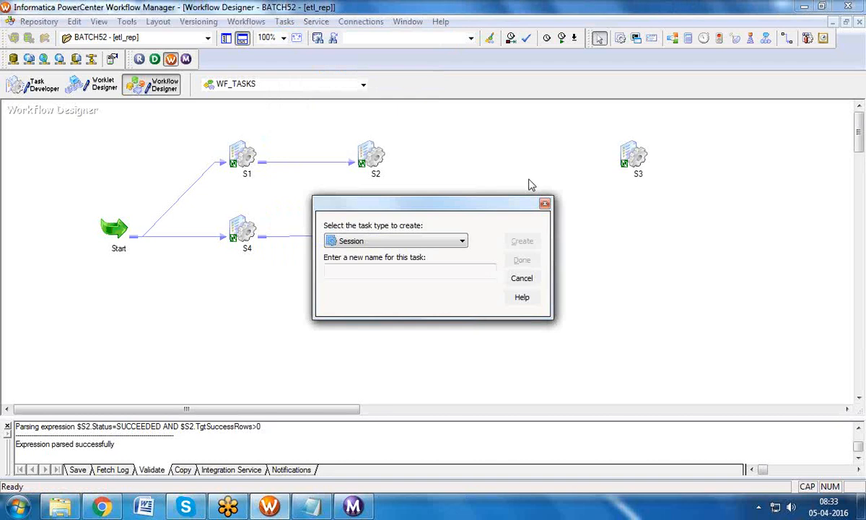
key("d")
key("Tab")
type("D")
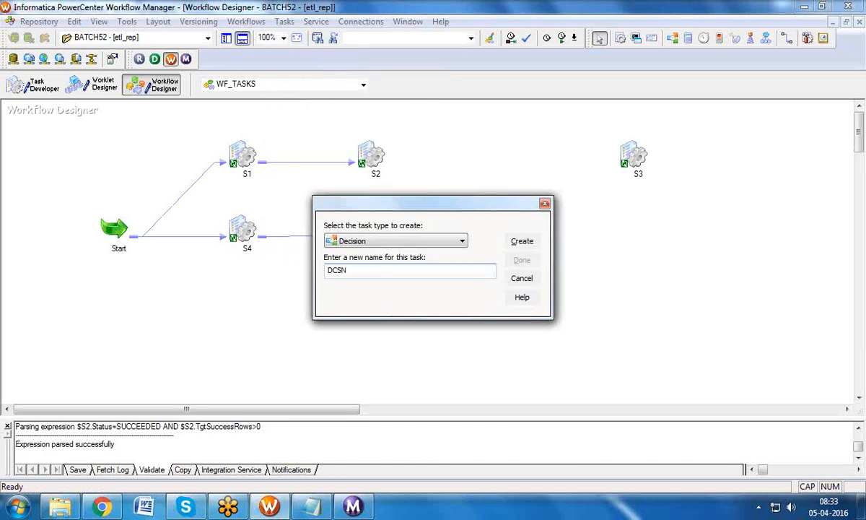
left_click(522, 241)
left_click(521, 259)
Step: Shift S3 further right and place DCSN between S2 and S3
left_click(370, 160)
left_click(376, 237)
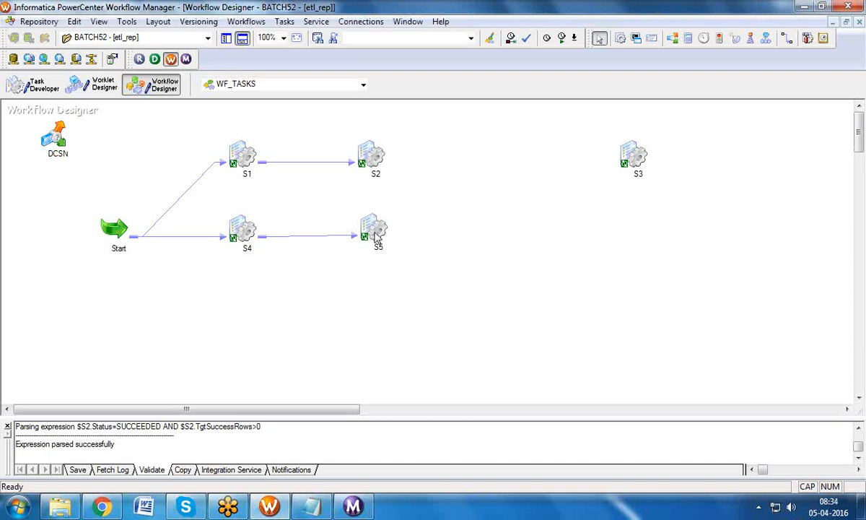
left_click(374, 151)
left_click_drag(624, 157, 689, 158)
left_click_drag(57, 134, 534, 160)
Step: Link both S2 and S5 to the DCSN decision task
left_click(284, 22)
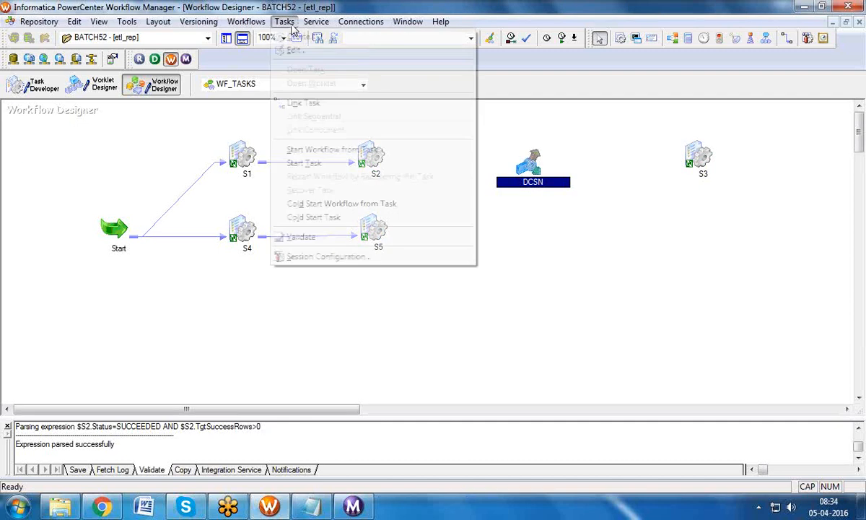
left_click(303, 102)
left_click_drag(350, 158, 525, 163)
mouse_move(379, 223)
left_mouse_down()
mouse_move(523, 165)
mouse_move(684, 157)
left_mouse_up()
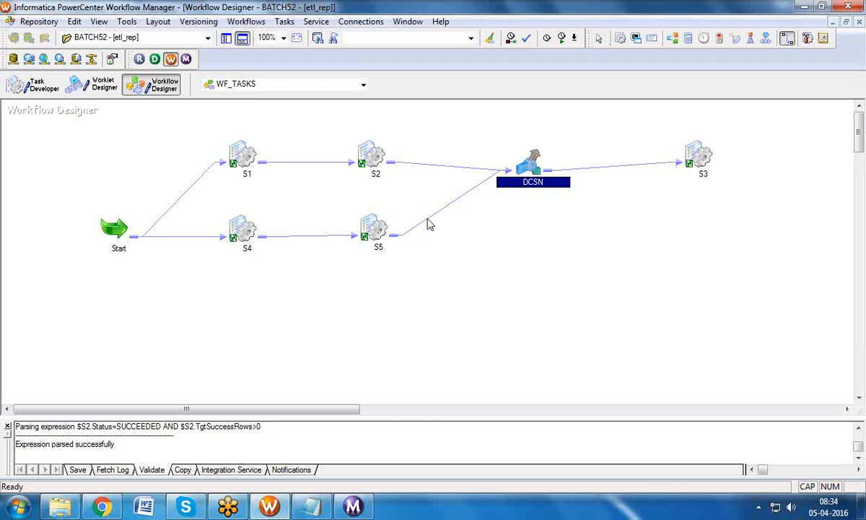
Step: Arrange the WF_TASKS workflow tasks horizontally
right_click(652, 146)
mouse_move(671, 185)
left_click(614, 184)
Step: Look at DCSN's decision condition without changing it, then select S2, S5 and DCSN
double_click(473, 216)
left_click(124, 39)
left_click(570, 102)
left_click(573, 103)
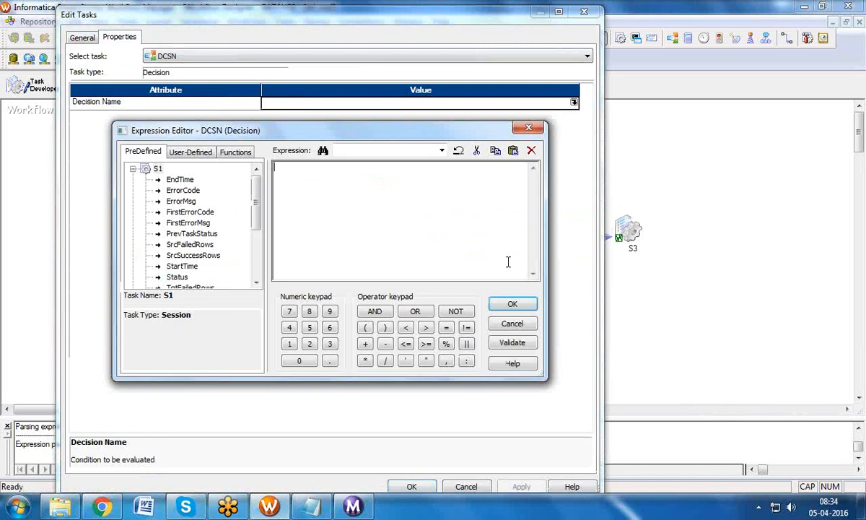
left_click(530, 128)
left_click(586, 13)
left_click(384, 158)
left_click(378, 238)
left_click(488, 234)
Step: Start DCSN's condition with $S2.Status=SUCCEEDED and validate that it parses
double_click(488, 237)
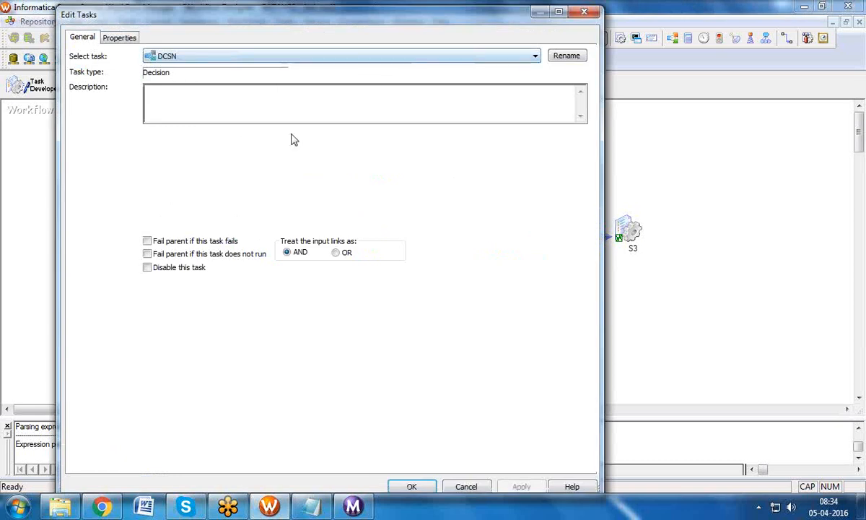
left_click(128, 41)
left_click(573, 103)
left_click(132, 169)
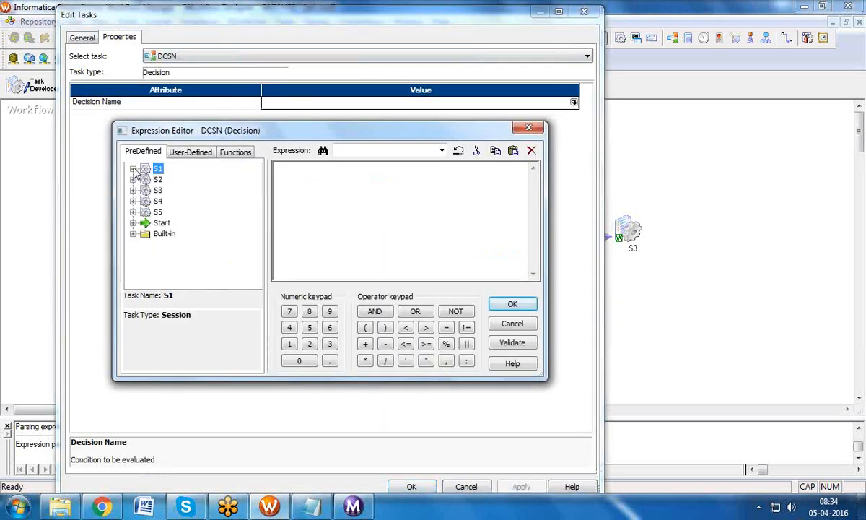
left_click(132, 179)
double_click(173, 277)
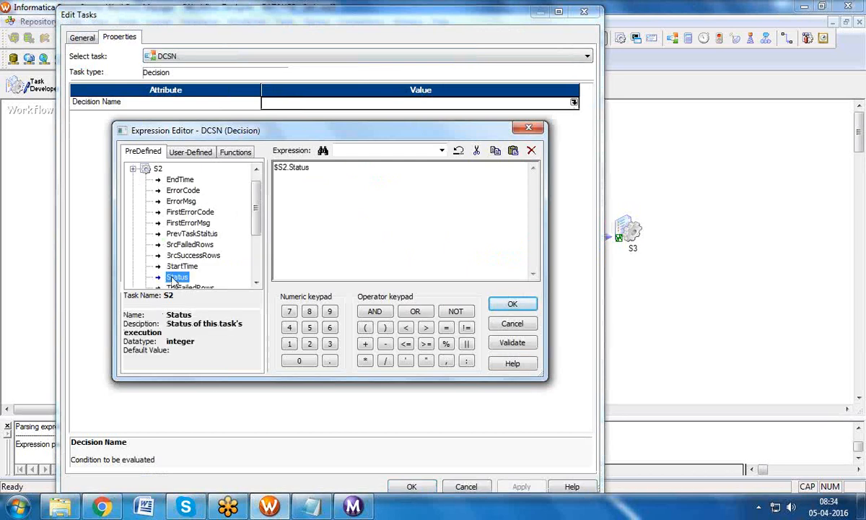
left_click(319, 173)
left_click(510, 342)
left_click(386, 288)
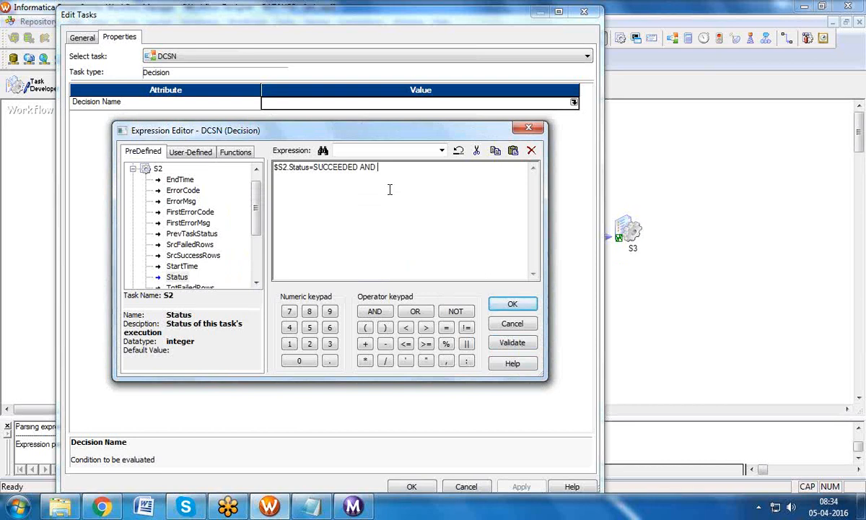
Step: Append AND $S5.Status=SUCCEEDED, validate, and apply the decision condition
left_click(132, 169)
left_click(133, 211)
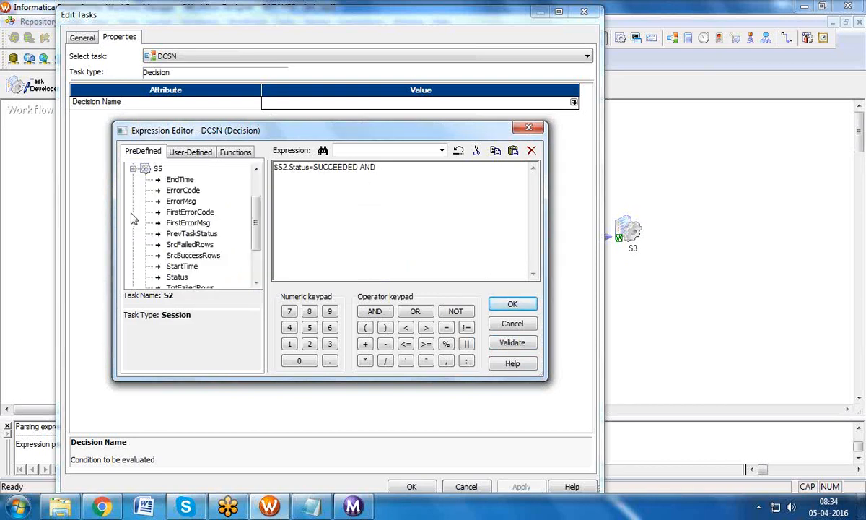
double_click(177, 276)
left_click(456, 167)
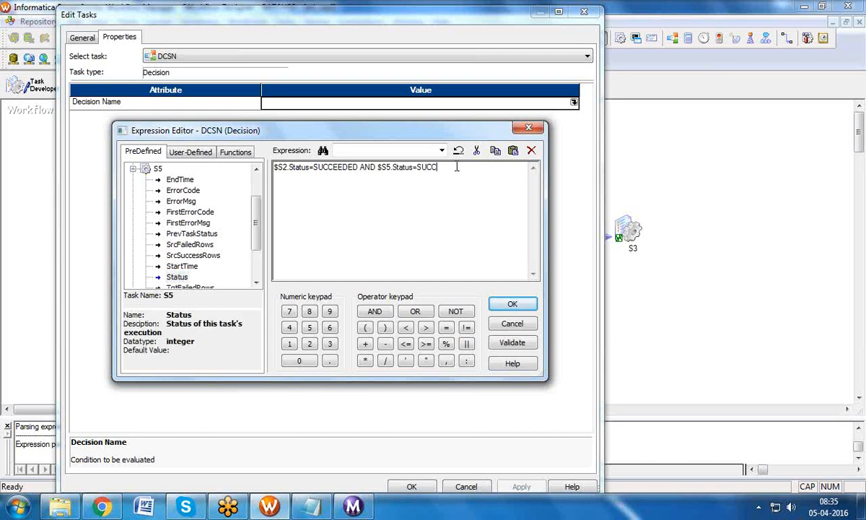
left_click(508, 343)
left_click(393, 290)
left_click(509, 304)
left_click(519, 486)
left_click(432, 487)
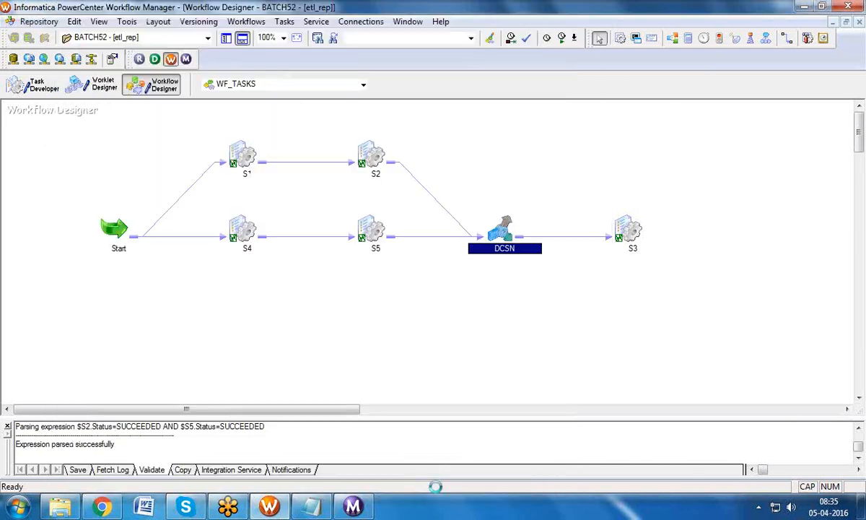
Step: Give the DCSN-to-S3 link the condition $DCSN.Condition=TRUE
double_click(572, 236)
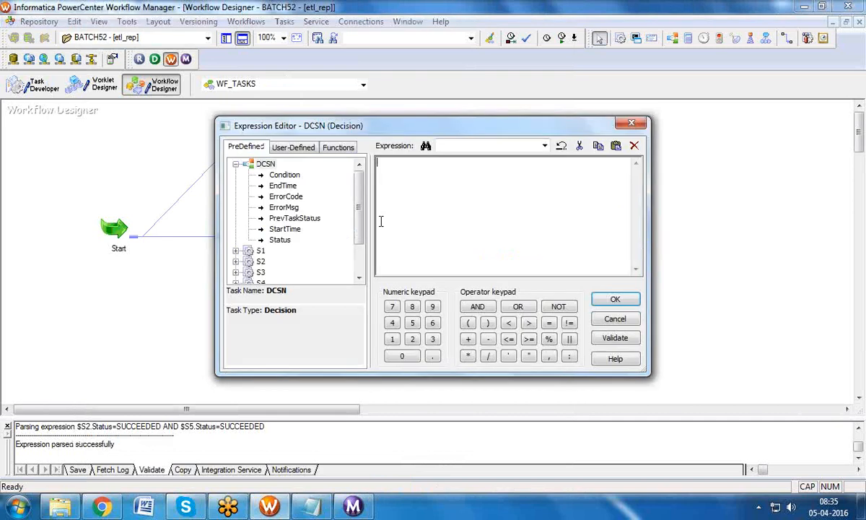
double_click(284, 176)
left_click(470, 165)
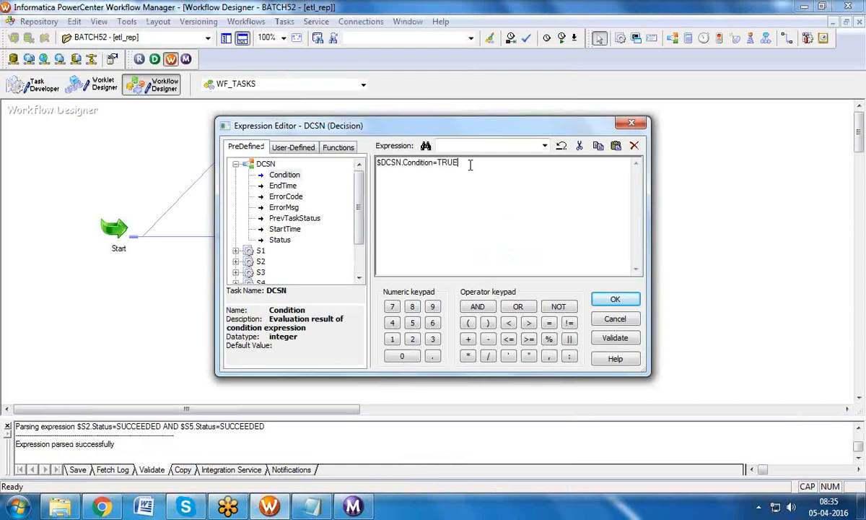
left_click(613, 299)
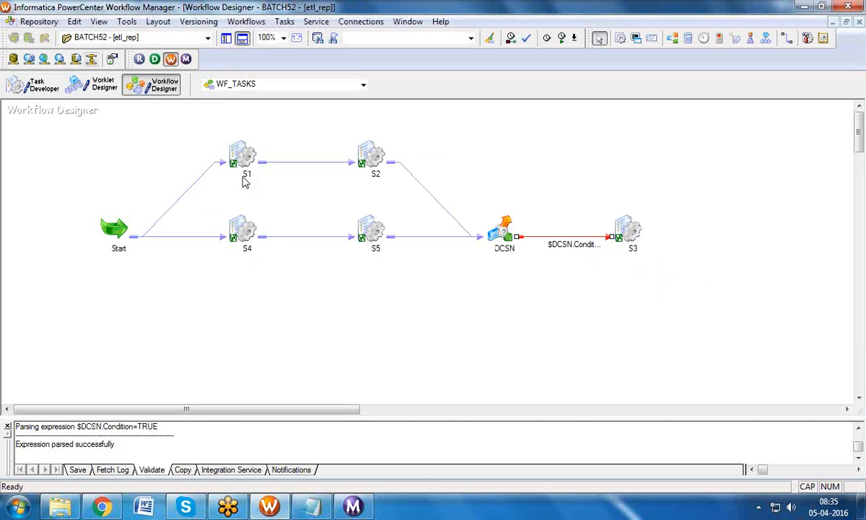
Step: Override session S5's SQ_EMP source connection with abhi_tgt
double_click(369, 230)
left_click(202, 40)
left_click(125, 143)
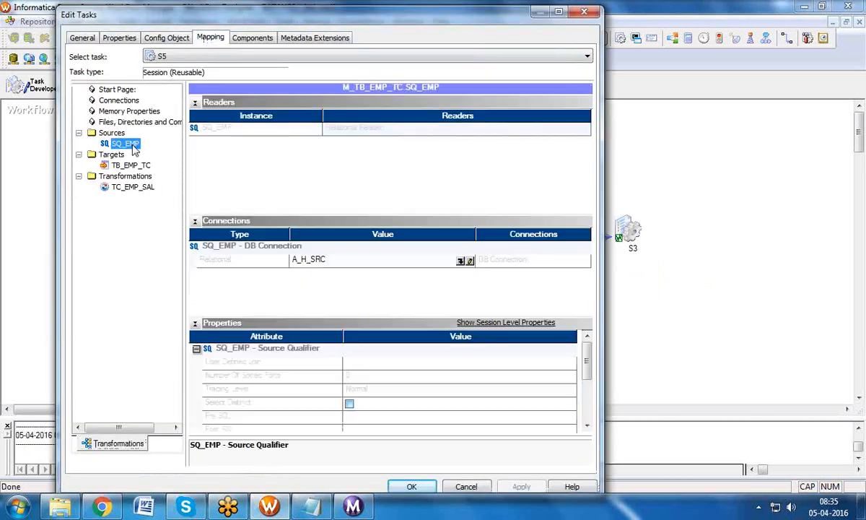
left_click(461, 261)
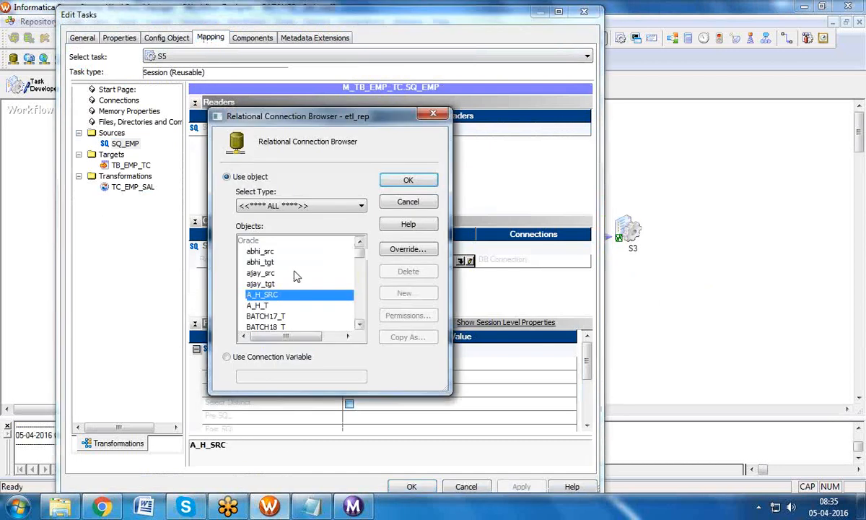
left_click(329, 262)
left_click(422, 185)
left_click(529, 491)
left_click(411, 486)
Step: Recheck S5's SQ_EMP connection and glance at the standalone reusable session
double_click(361, 228)
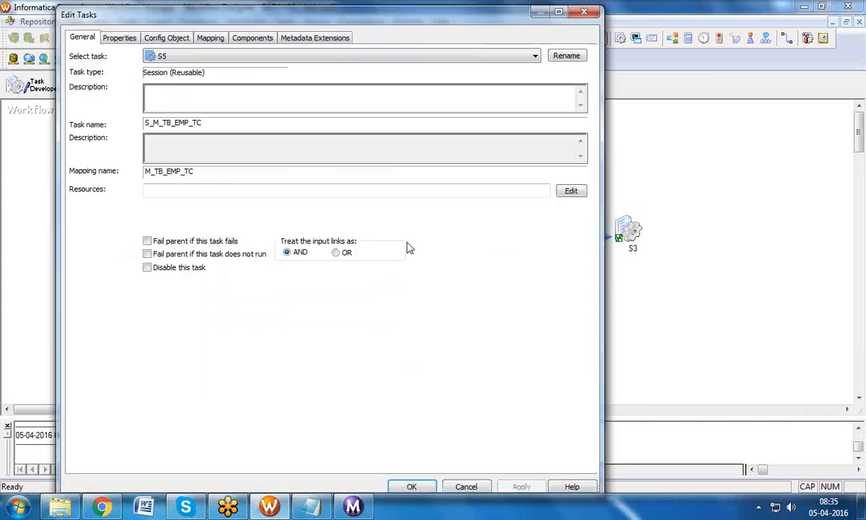
left_click(206, 41)
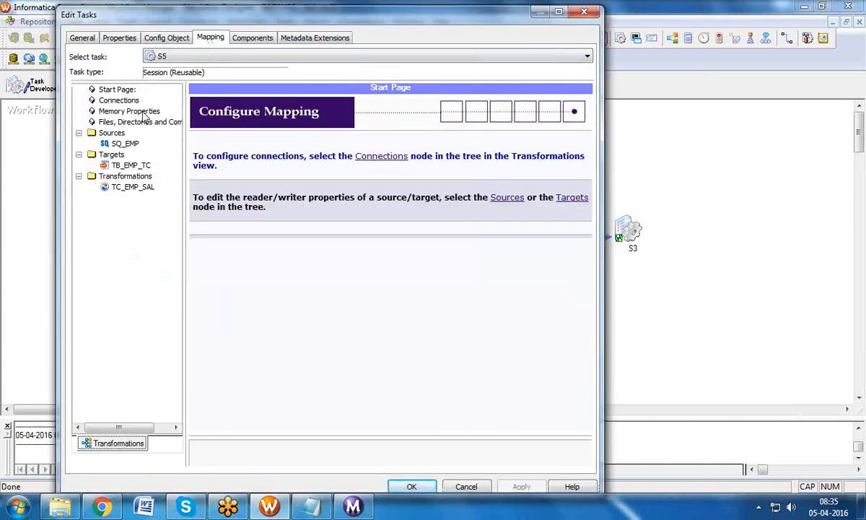
left_click(124, 143)
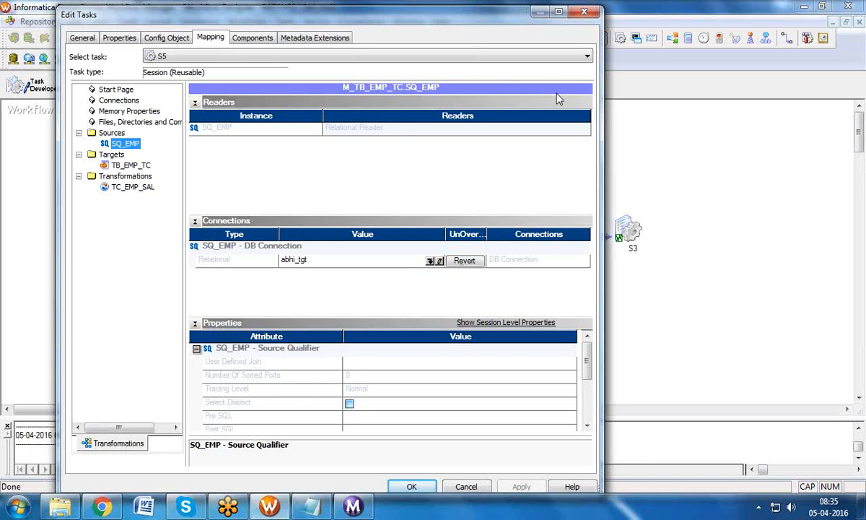
left_click(583, 13)
left_click(32, 86)
left_click(143, 87)
left_click(36, 86)
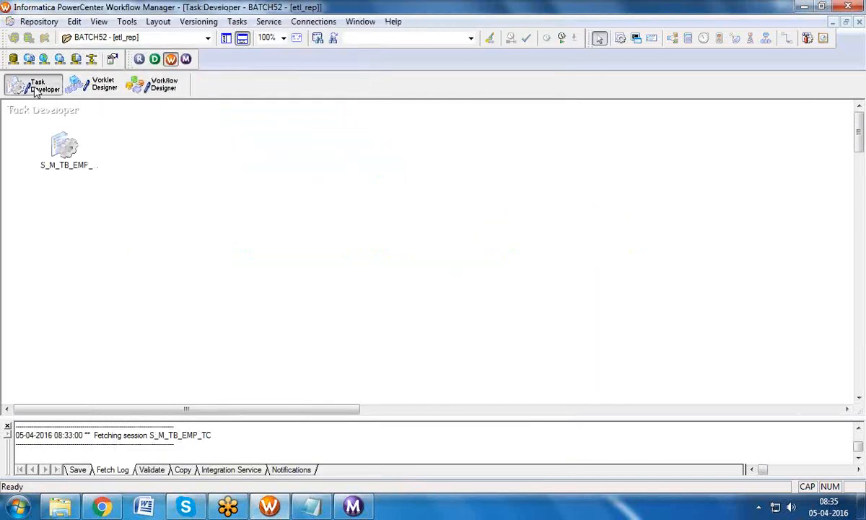
left_click(151, 85)
Step: Revert the SQ_EMP connection override and select abhi_tgt again for S5
double_click(365, 220)
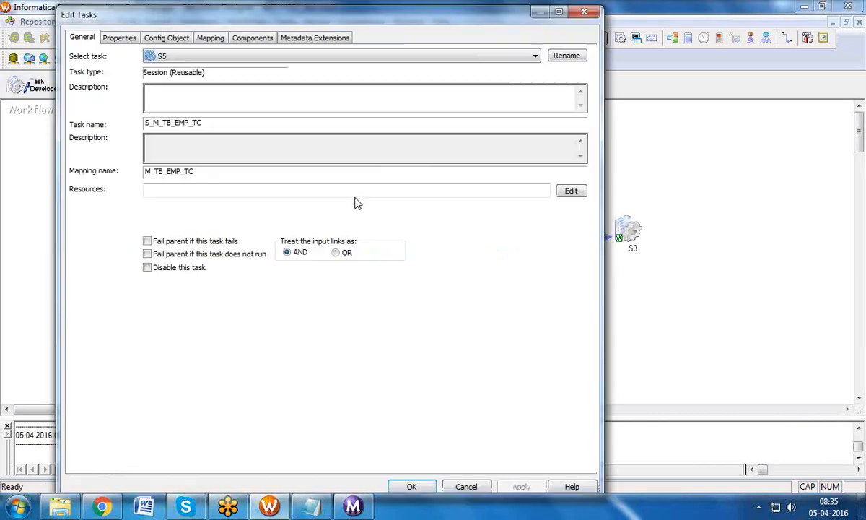
left_click(210, 38)
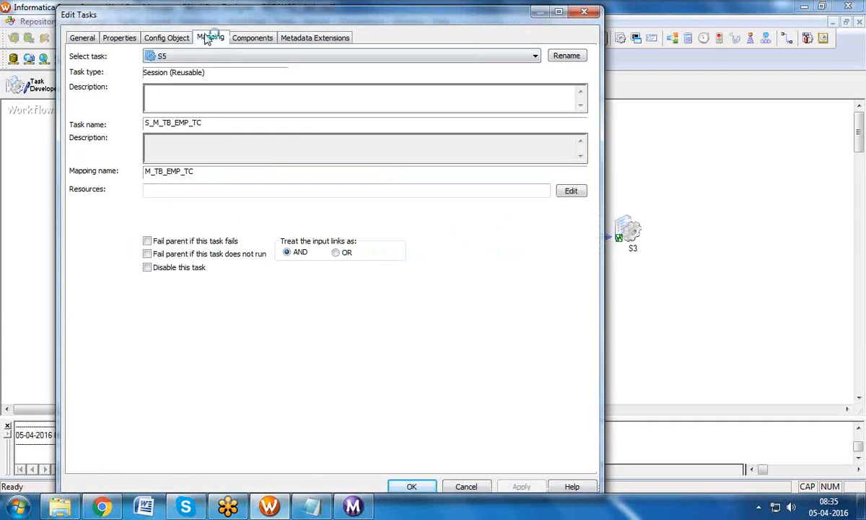
left_click(129, 141)
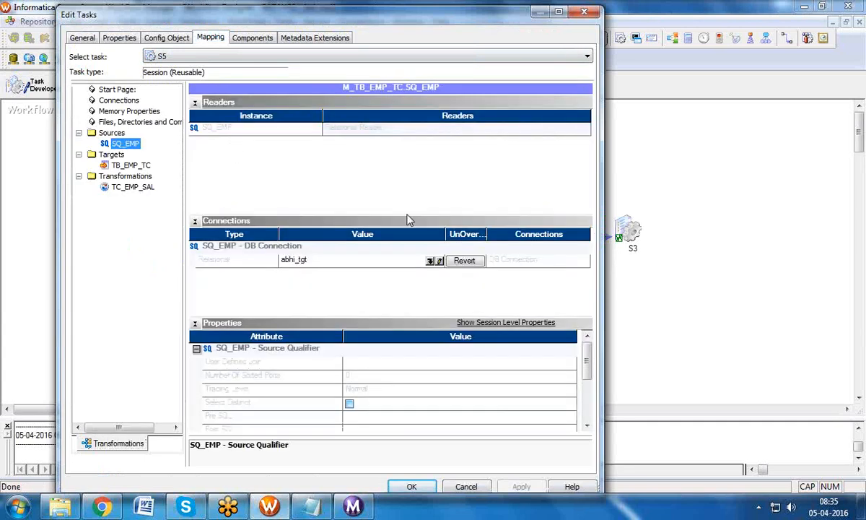
left_click(465, 261)
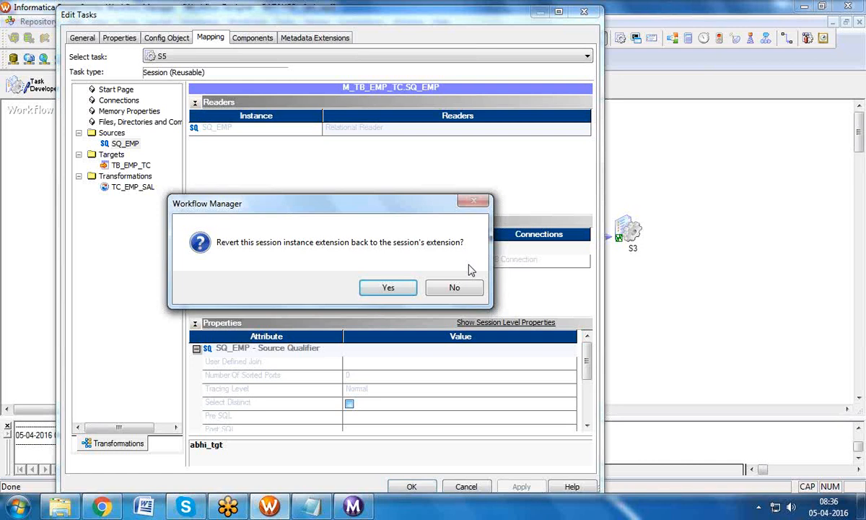
left_click(381, 289)
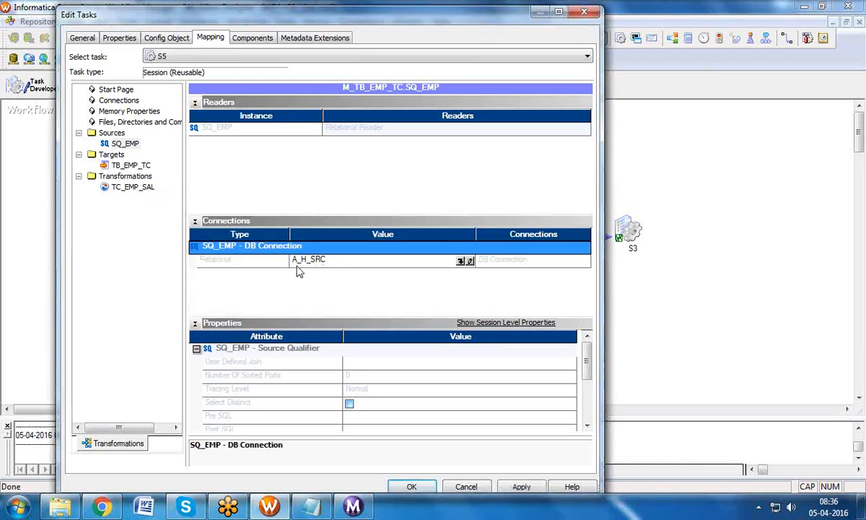
left_click(460, 261)
left_click(261, 262)
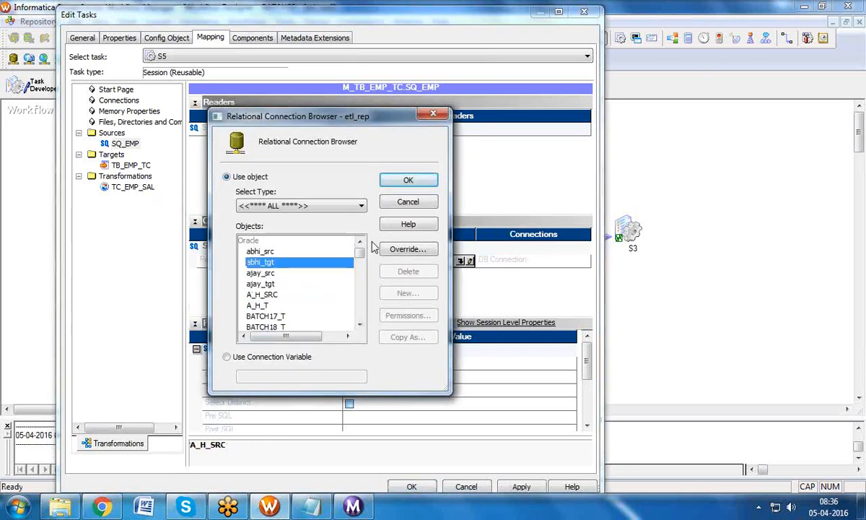
left_click(408, 173)
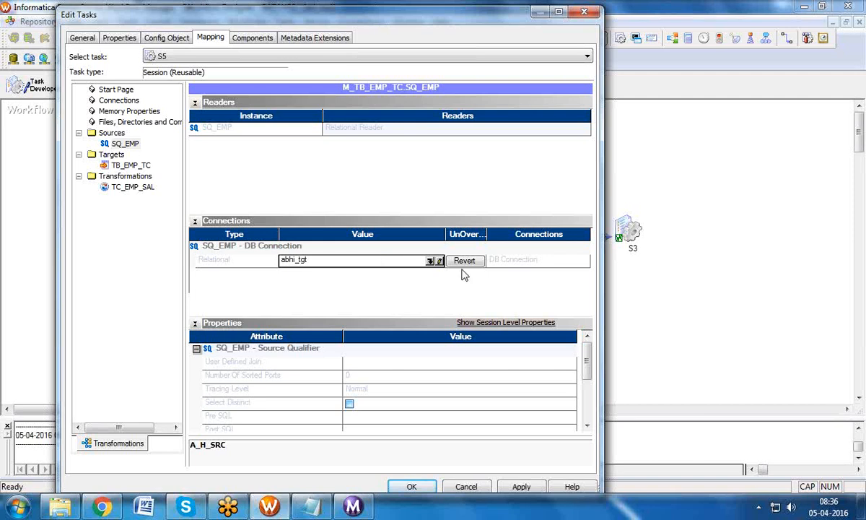
left_click(411, 485)
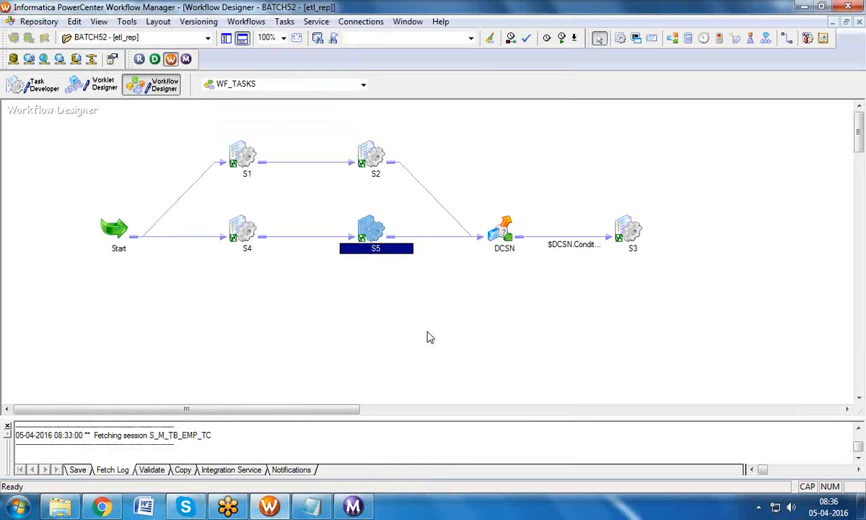
Step: Save WF_TASKS with Ctrl+S, review tasks S4, S2, S5 and DCSN, and start the workflow
key("ctrl+s")
left_click(237, 186)
left_click(243, 230)
left_click(370, 173)
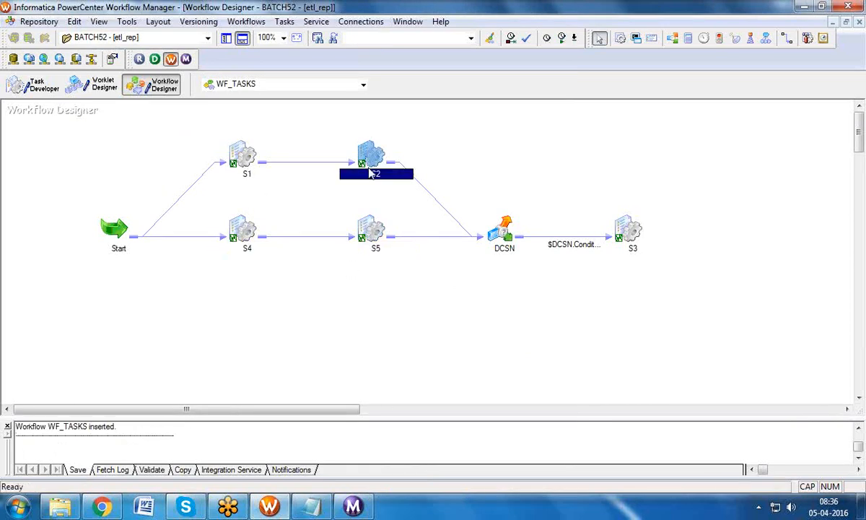
left_click(373, 230)
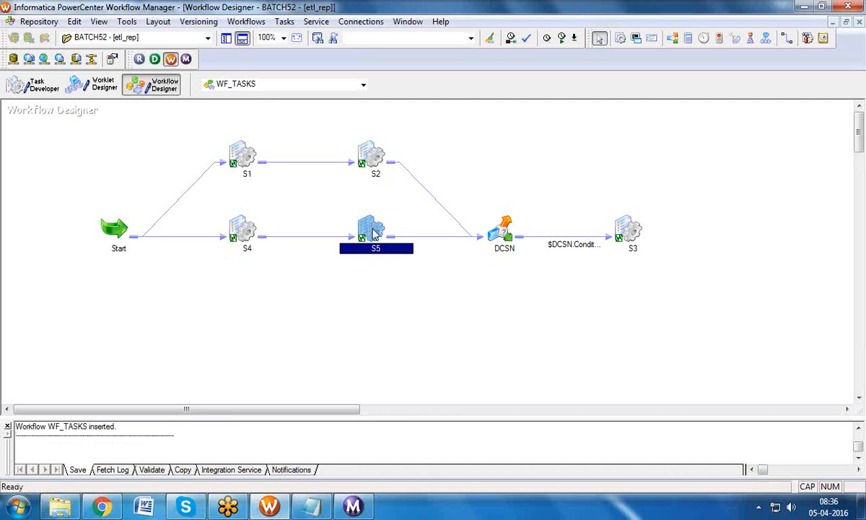
left_click(504, 233)
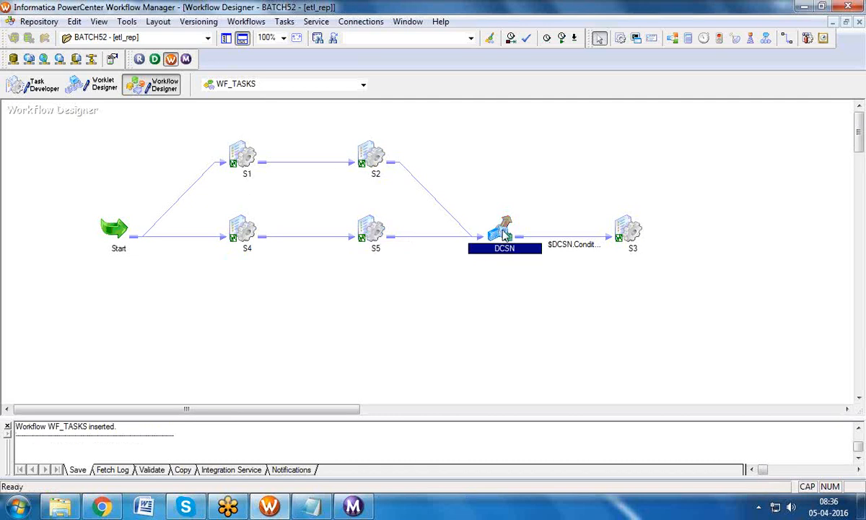
left_click(547, 229)
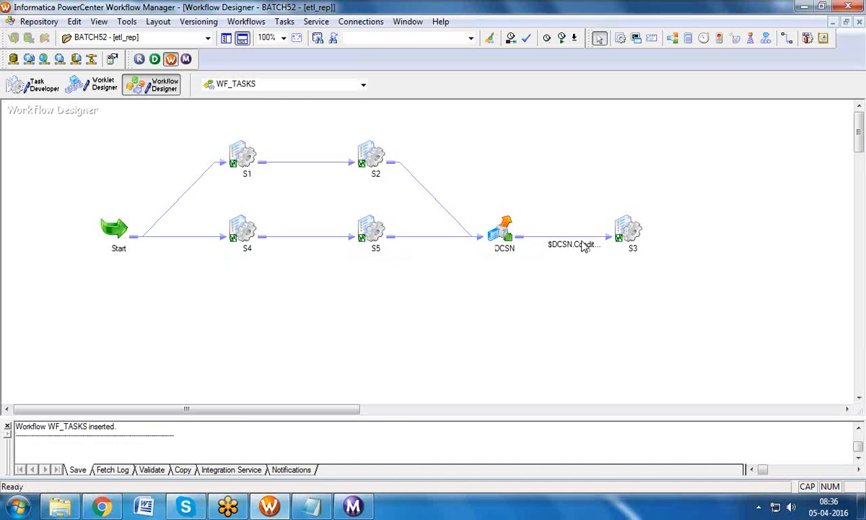
left_click(246, 21)
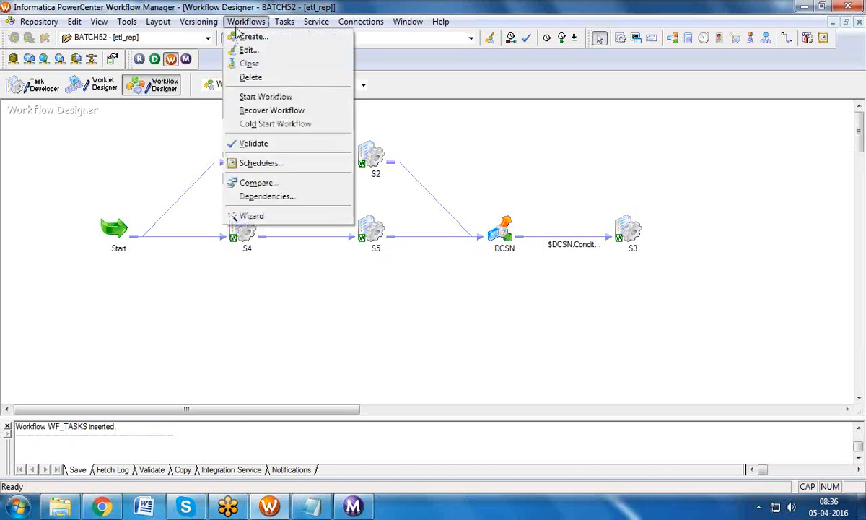
left_click(245, 97)
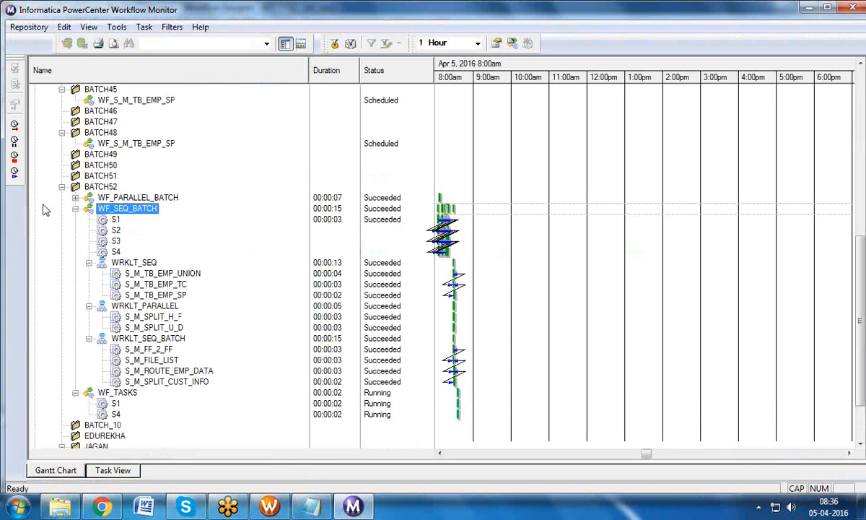
Step: Inspect the failed S5 and the DCSN rows of the WF_TASKS run, then go back to Workflow Manager
left_click(76, 209)
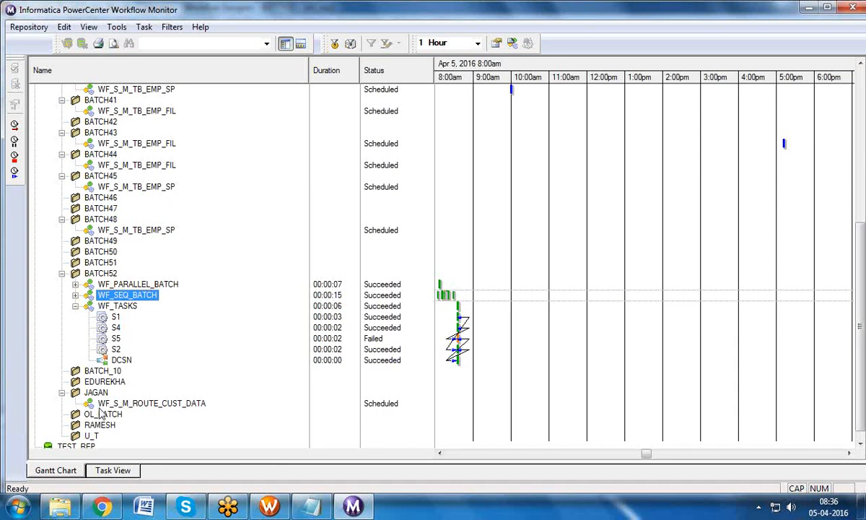
left_click(115, 339)
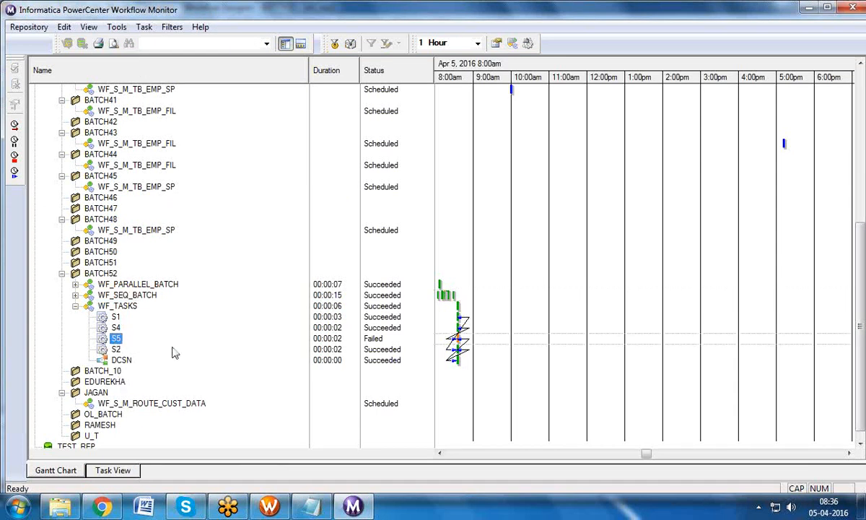
left_click(124, 361)
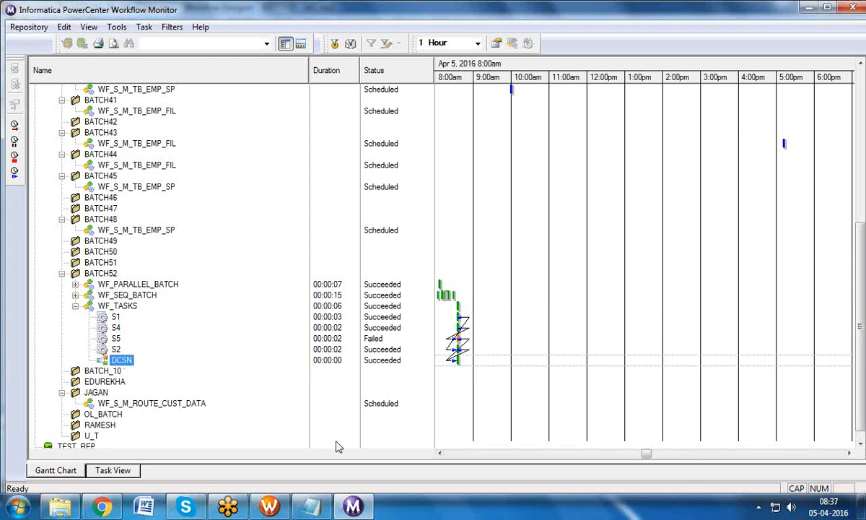
left_click(269, 507)
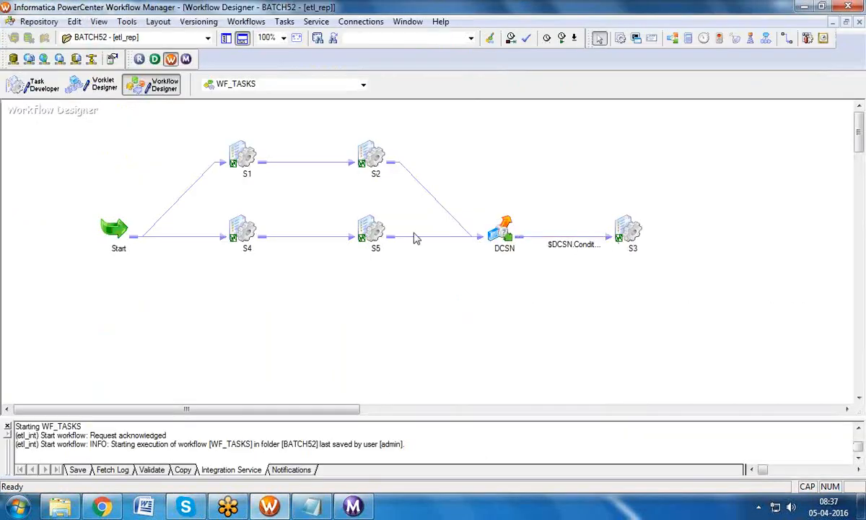
Step: Restore S5's SQ_EMP connection to A_H_SRC and start WF_TASKS again
double_click(384, 232)
left_click(210, 38)
left_click(126, 143)
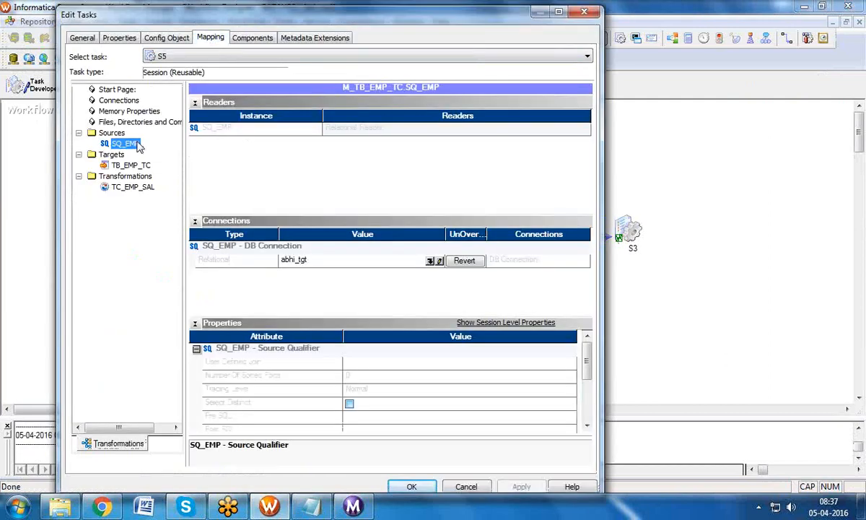
left_click(465, 261)
left_click(395, 287)
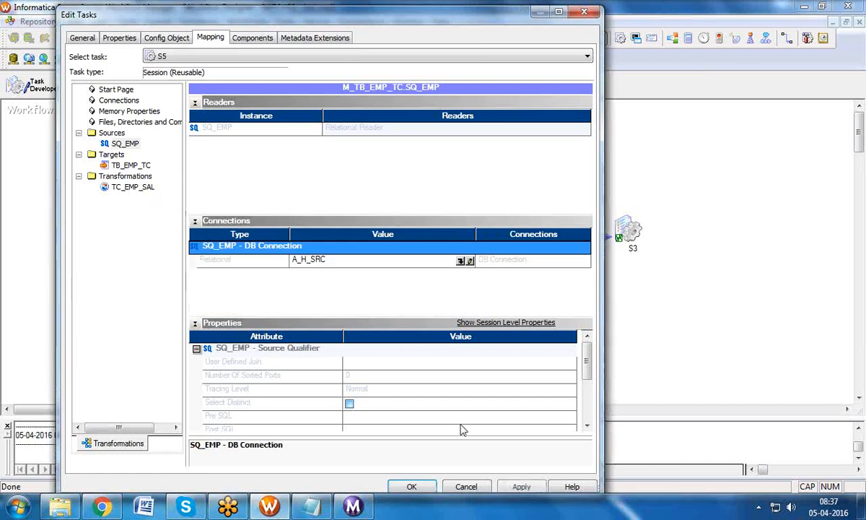
left_click(412, 486)
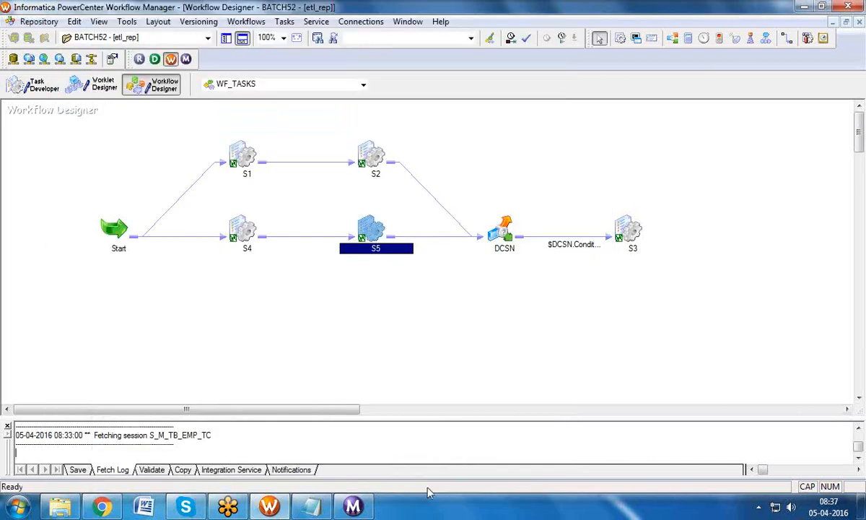
left_click(240, 22)
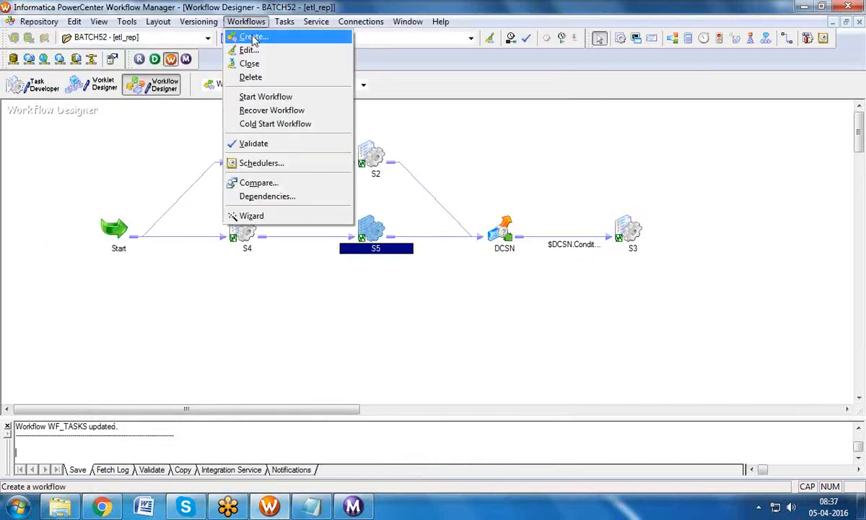
left_click(252, 102)
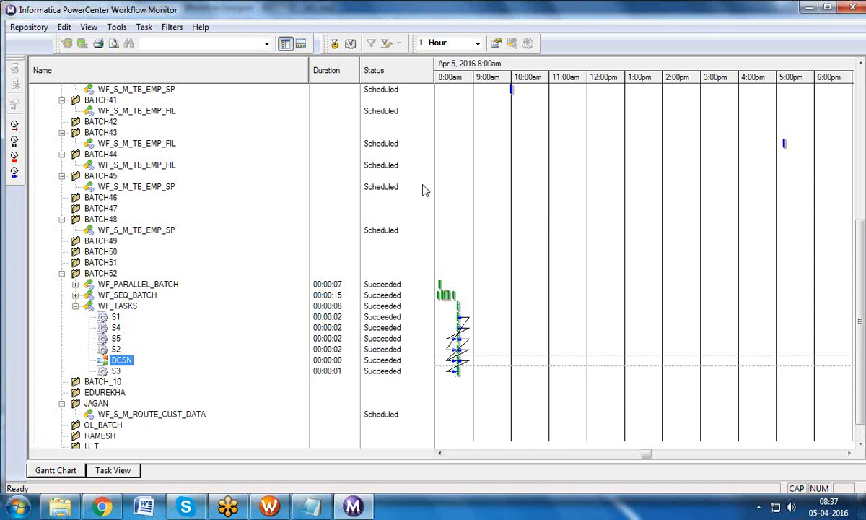
Step: Back in Workflow Manager, select DCSN and dismiss the canvas shortcut menu
left_click(270, 507)
left_click(508, 224)
right_click(525, 149)
mouse_move(564, 189)
left_click(462, 156)
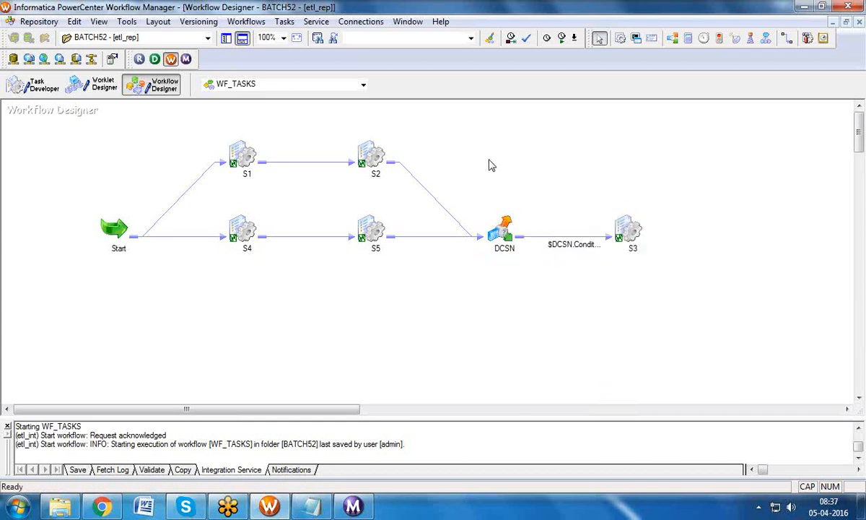
Step: Place the S_M_SPLIT_U_D session on the canvas and link it from Start
left_click(290, 22)
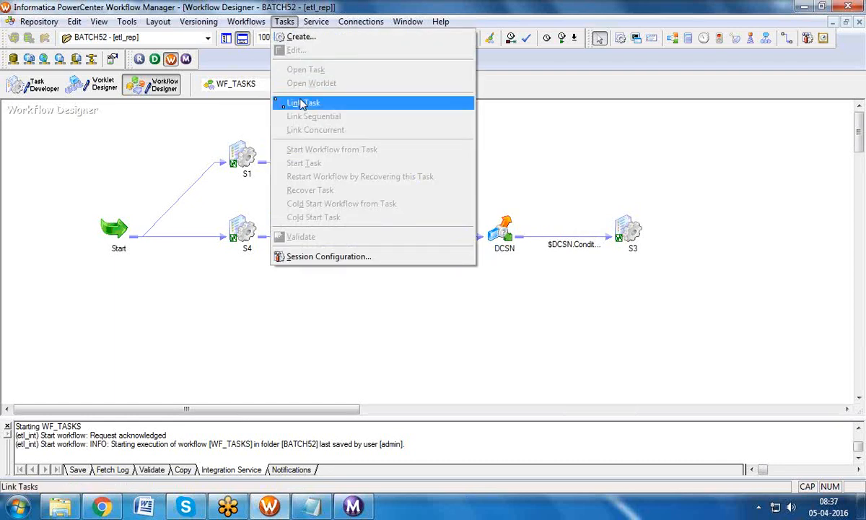
left_click(212, 111)
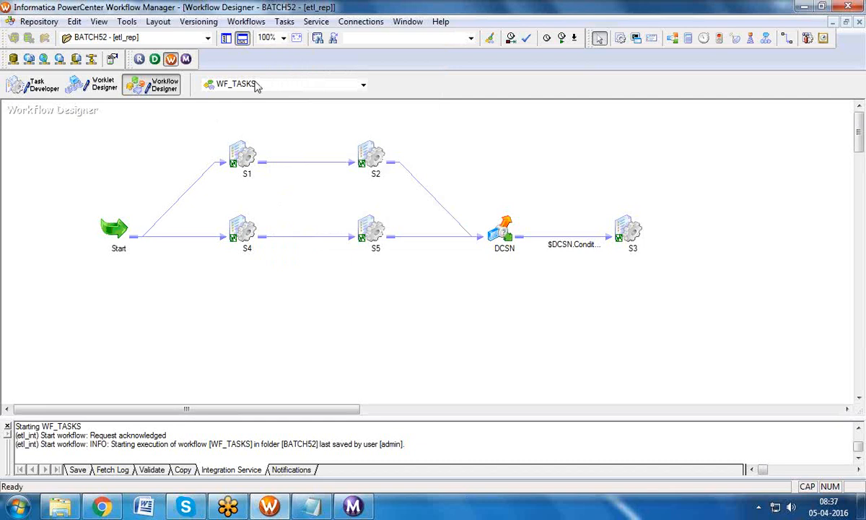
left_click(228, 39)
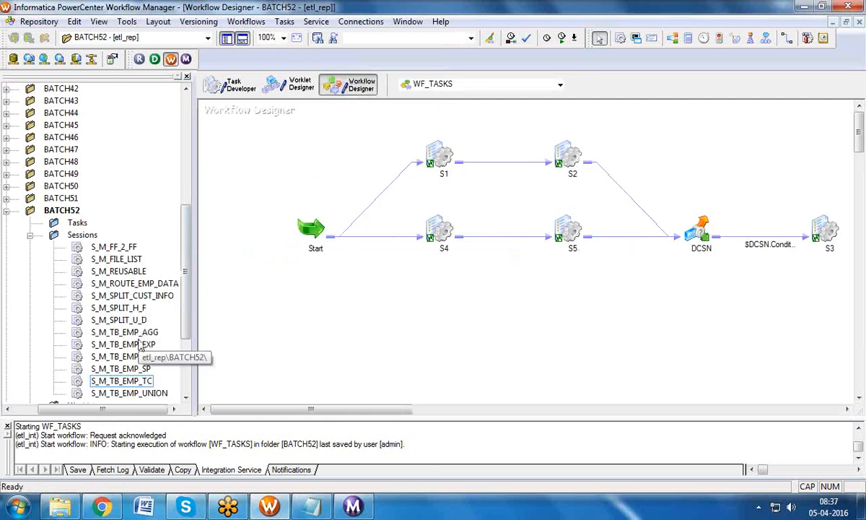
left_click_drag(137, 326, 505, 324)
left_click(227, 39)
left_click(282, 21)
left_click(292, 103)
mouse_move(126, 195)
left_mouse_down()
mouse_move(252, 328)
mouse_move(279, 330)
mouse_move(307, 317)
left_mouse_up()
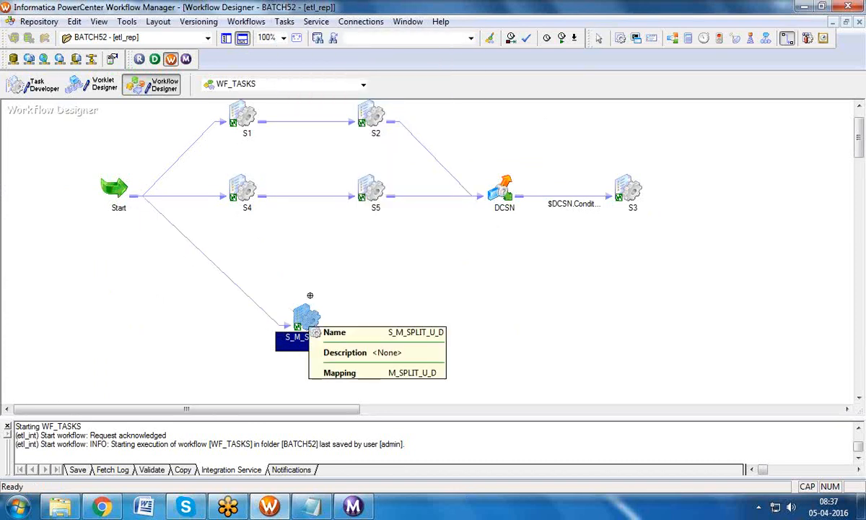
Step: Rename the new session to S6
double_click(310, 302)
left_click(566, 56)
type("S")
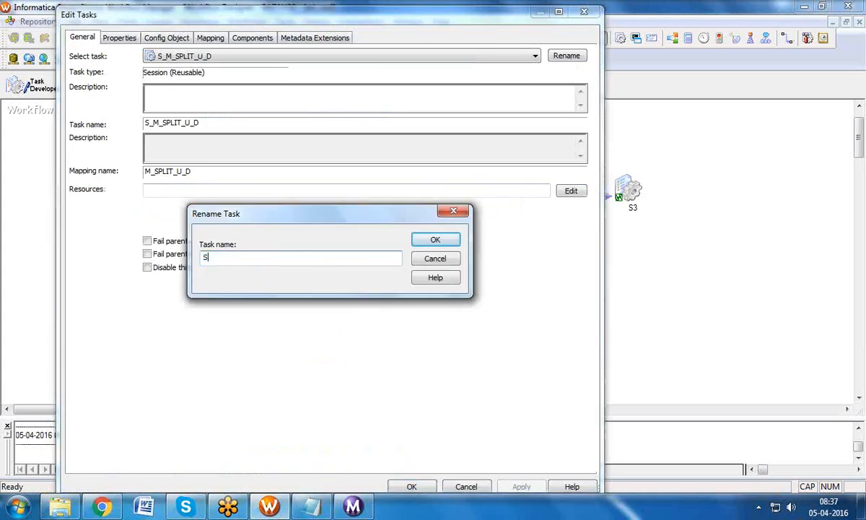
type("6")
left_click(427, 241)
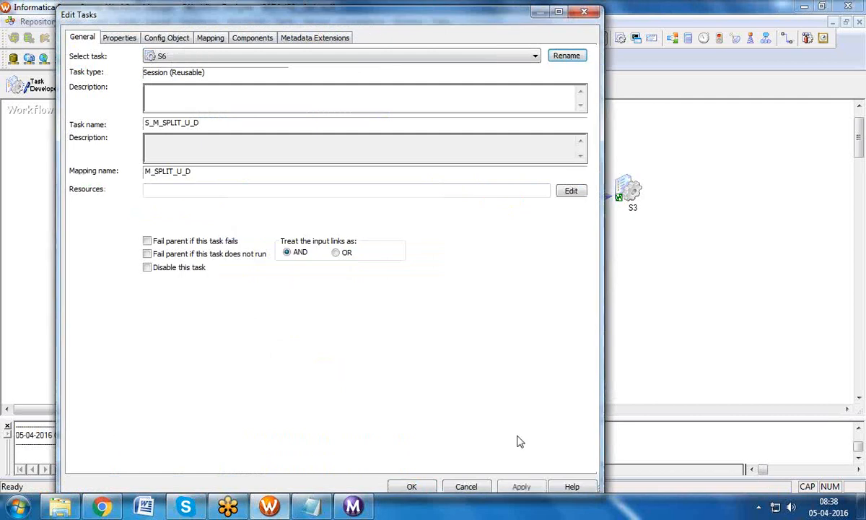
left_click(514, 486)
left_click(412, 486)
Step: Arrange the tasks horizontally and select S1, S4 and S6
right_click(437, 282)
mouse_move(562, 231)
left_click(596, 228)
left_click(243, 153)
left_click(232, 218, "ctrl")
left_click(248, 308, "ctrl")
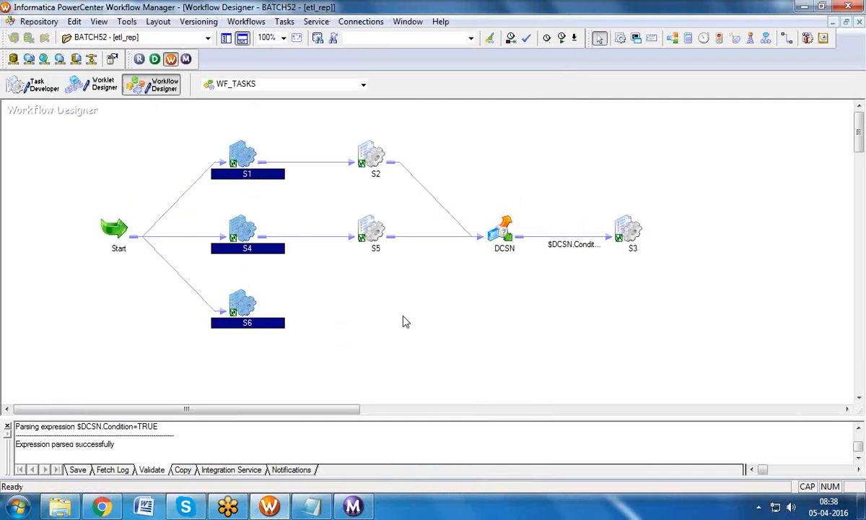
Step: Review sessions S1, S2, S4, S5, S3 and the new S6 on the canvas
left_click(282, 136)
left_click(249, 154)
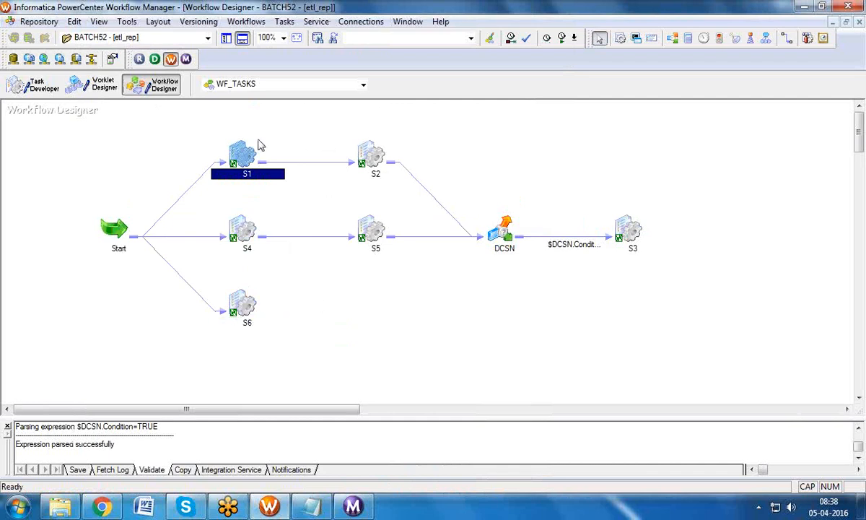
left_click(359, 149)
left_click(245, 225)
left_click(367, 225)
left_click(366, 160, "ctrl")
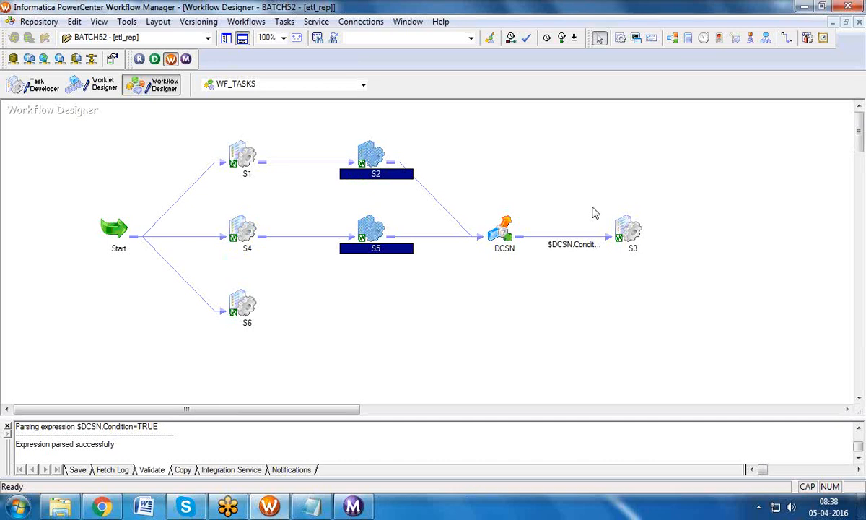
left_click(628, 230)
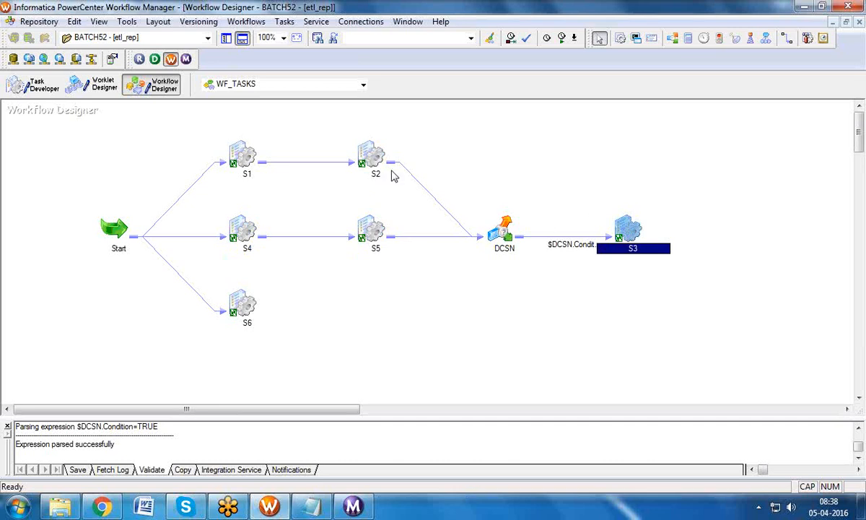
left_click(248, 22)
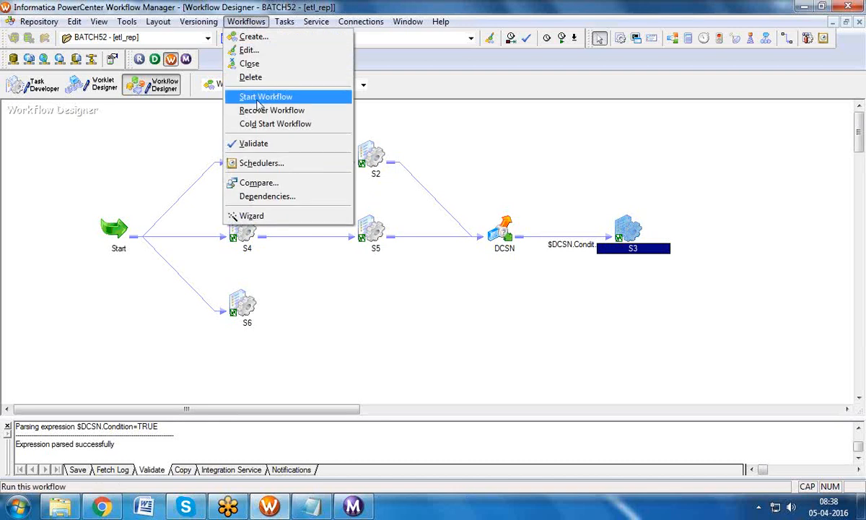
left_click(416, 349)
left_click(250, 299)
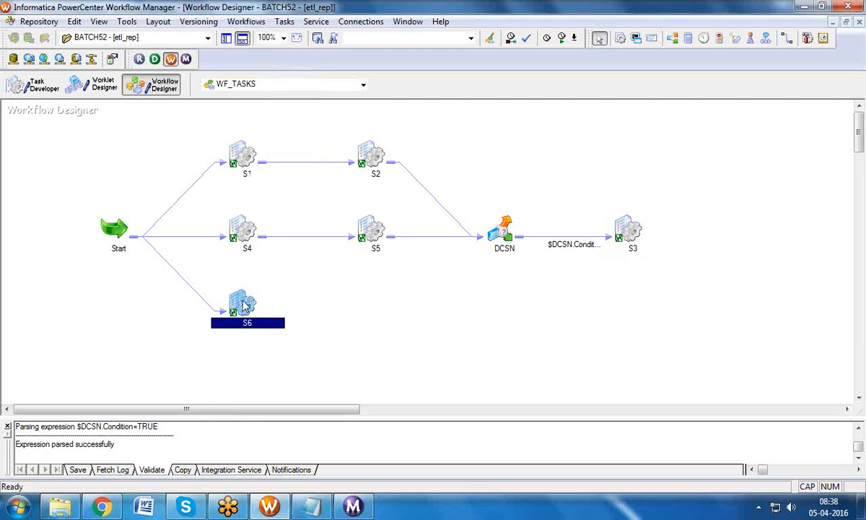
left_click(626, 232)
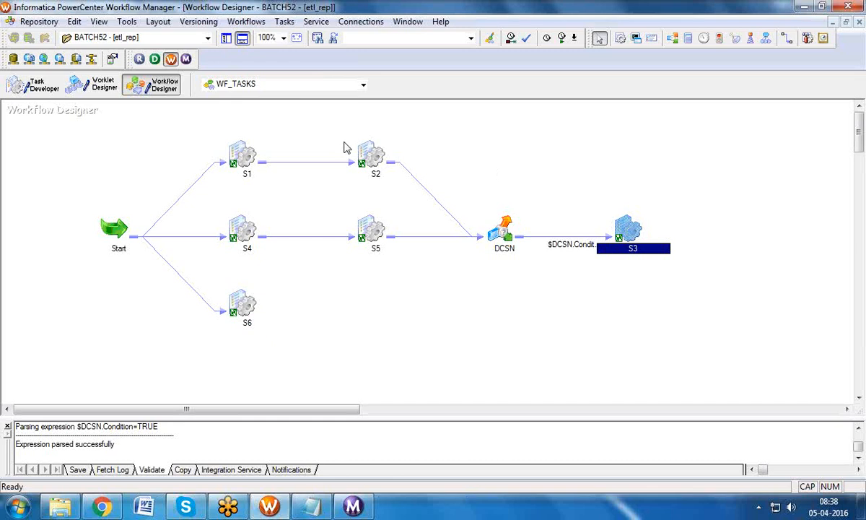
left_click(247, 299)
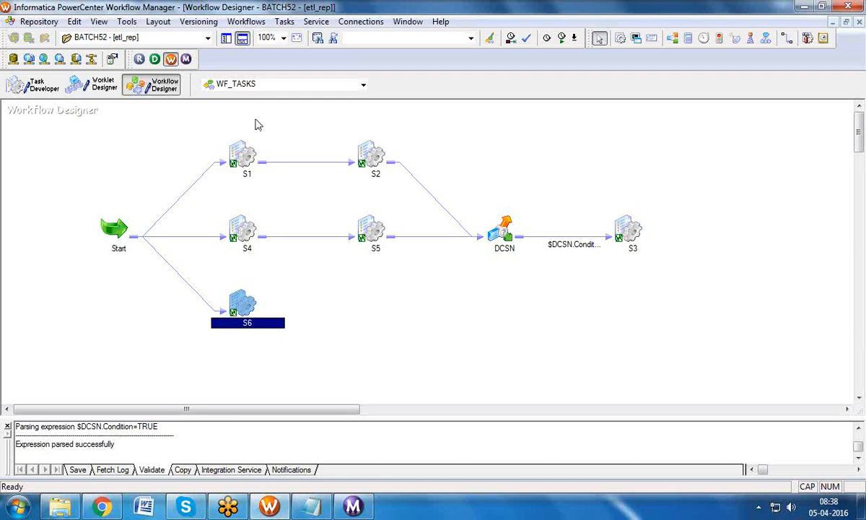
Step: Start WF_TASKS, acknowledging the save-first warning, so it runs with S6
left_click(245, 21)
left_click(288, 298)
left_click(248, 306)
left_click(634, 227)
left_click(230, 287)
left_click(246, 21)
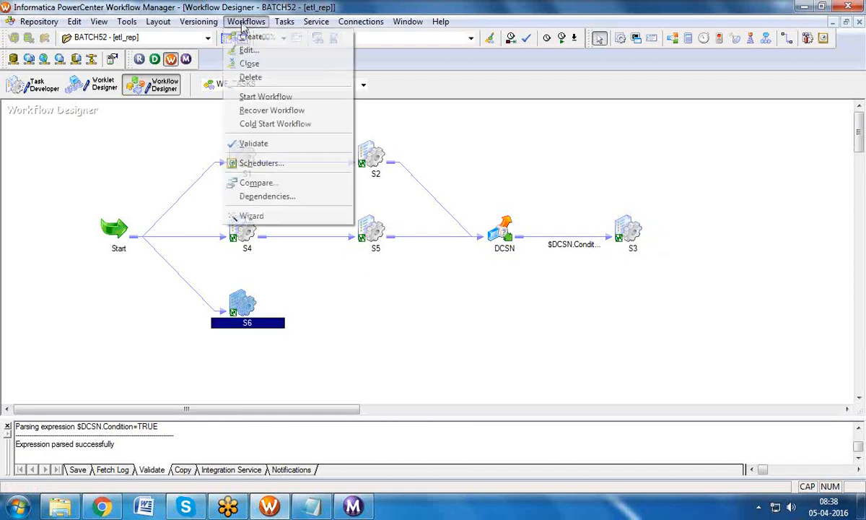
left_click(251, 97)
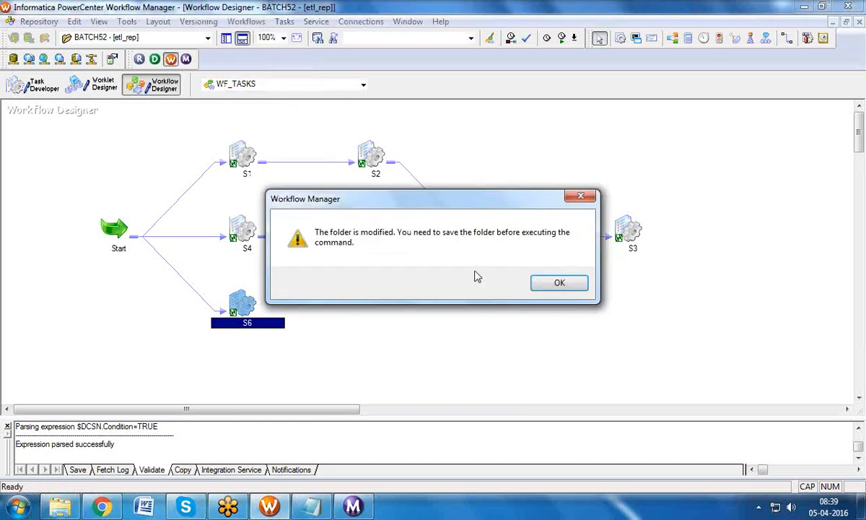
left_click(557, 282)
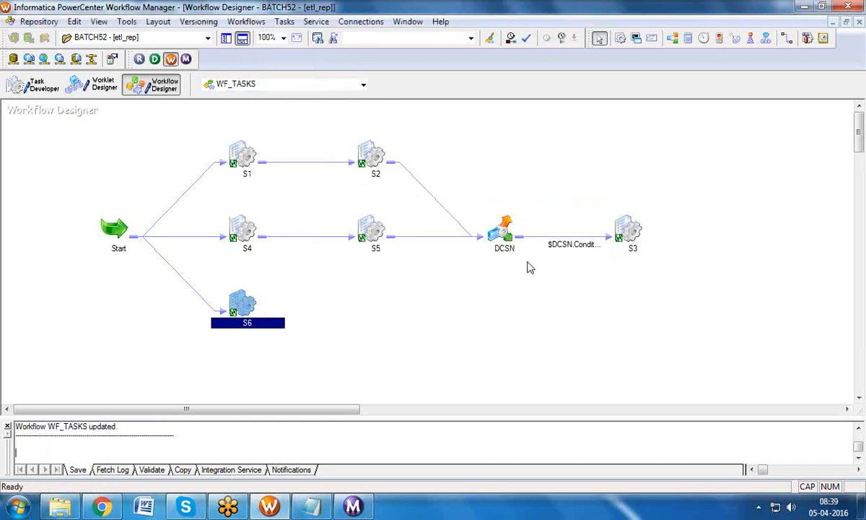
left_click(246, 22)
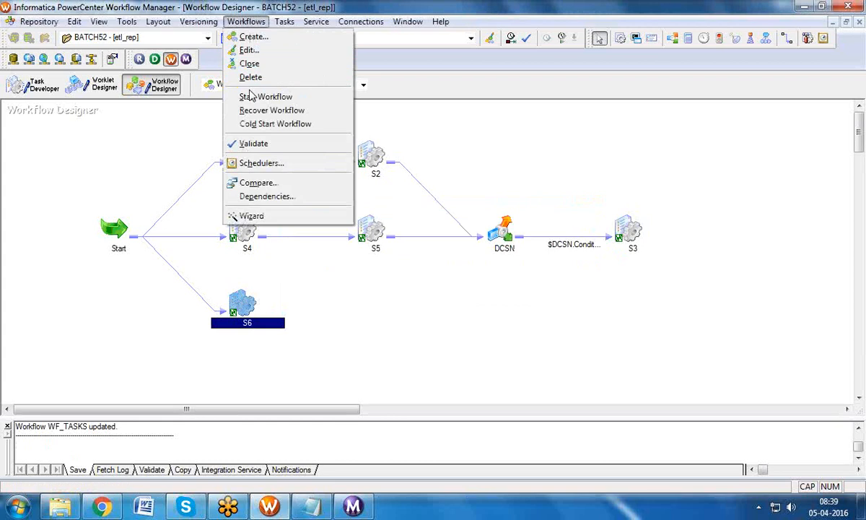
left_click(250, 96)
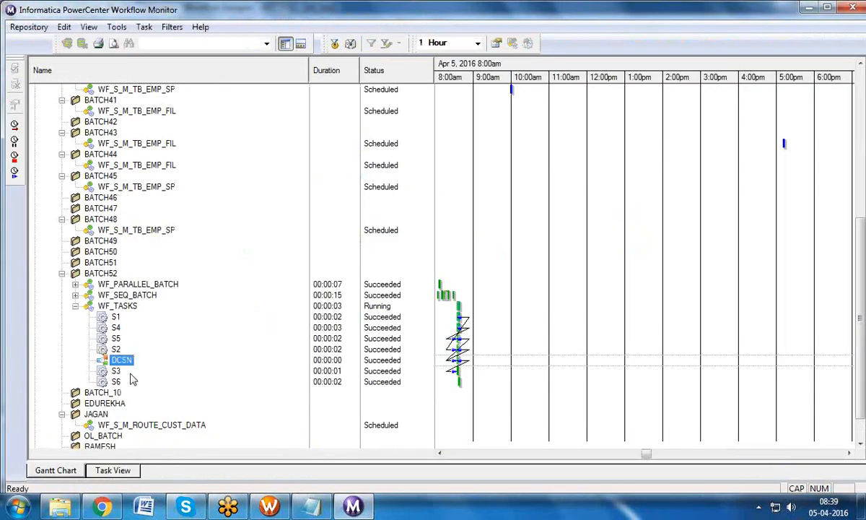
Step: Confirm S3 succeeded in the WF_TASKS run, then go back to Workflow Manager
left_click(117, 372)
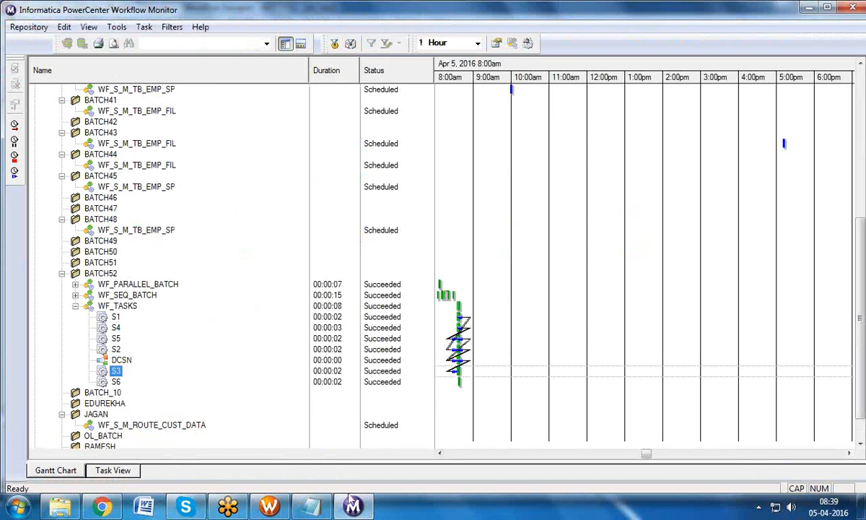
left_click(269, 508)
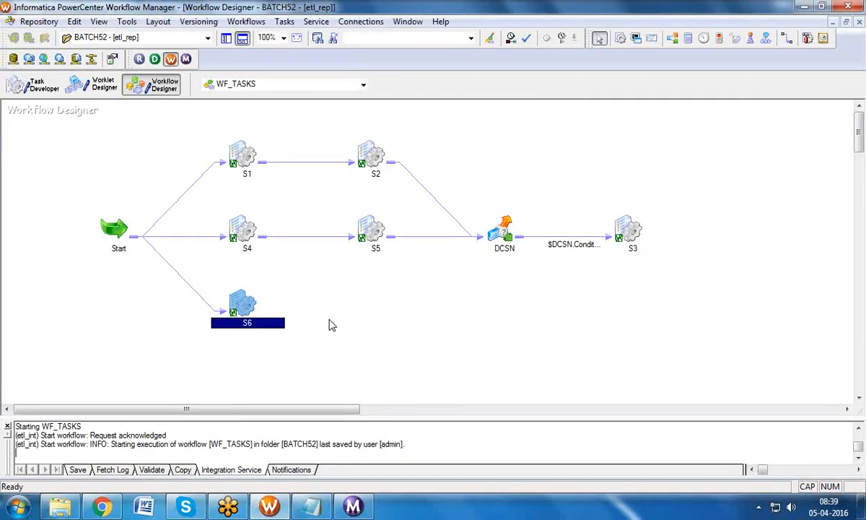
Step: Create an Event Raise task named EWNT_RAISE and an Event Wait task named EWNT_WAIT
left_click(280, 283)
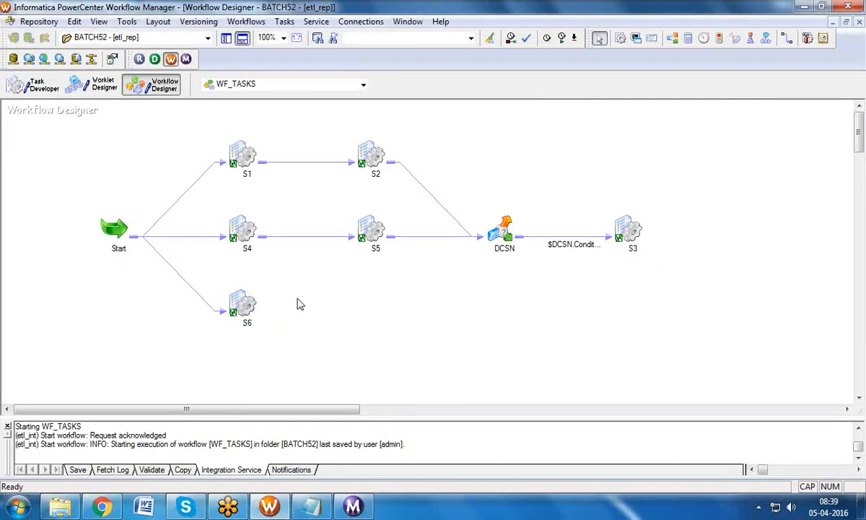
left_click(244, 303)
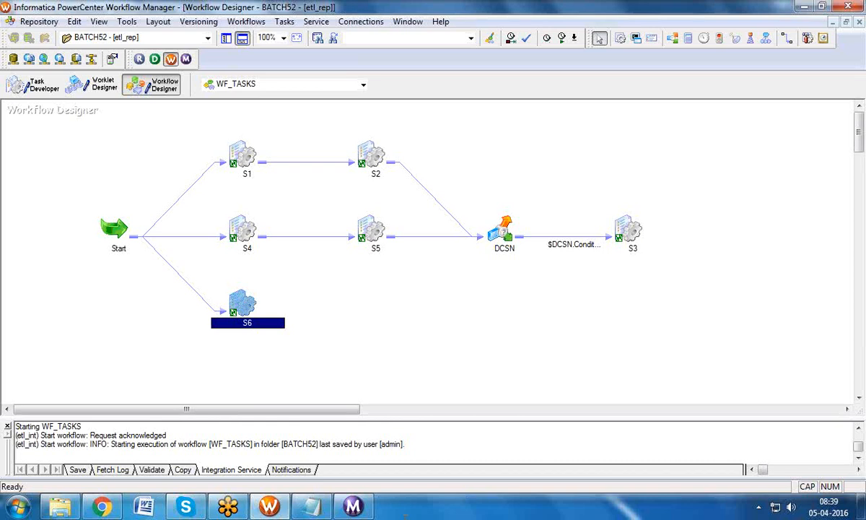
left_click(284, 21)
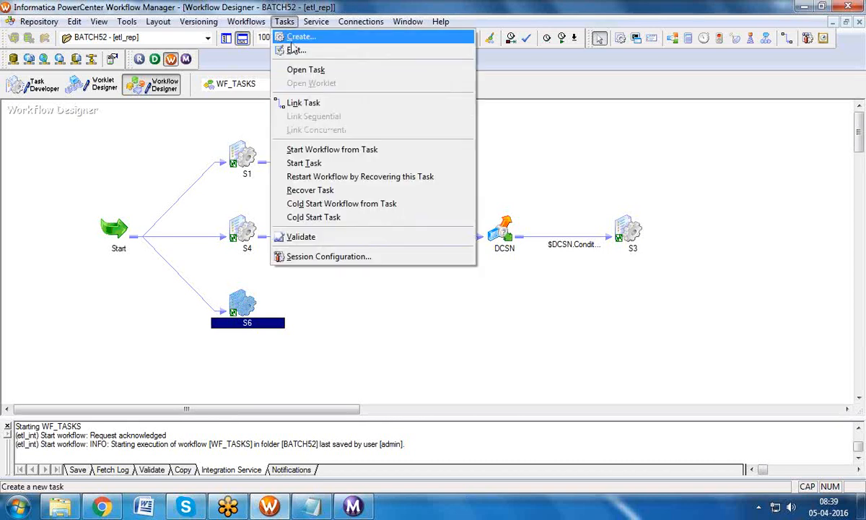
left_click(296, 38)
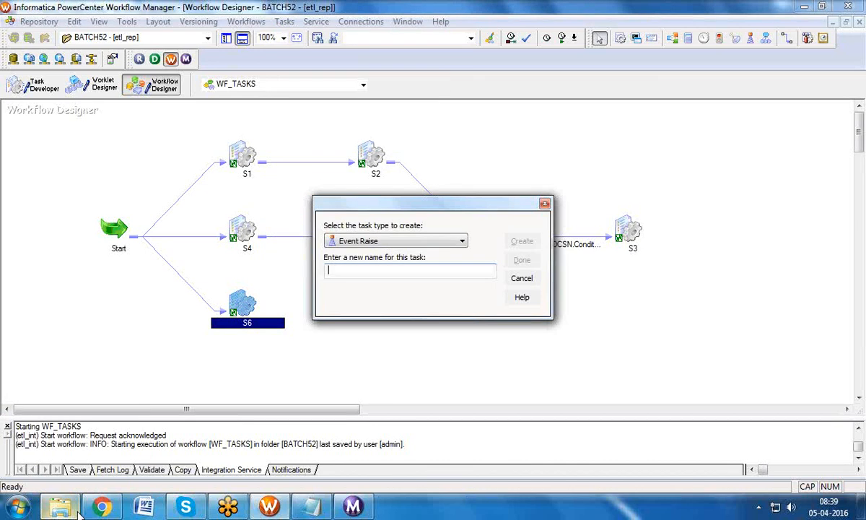
type("EVNT_RAISE")
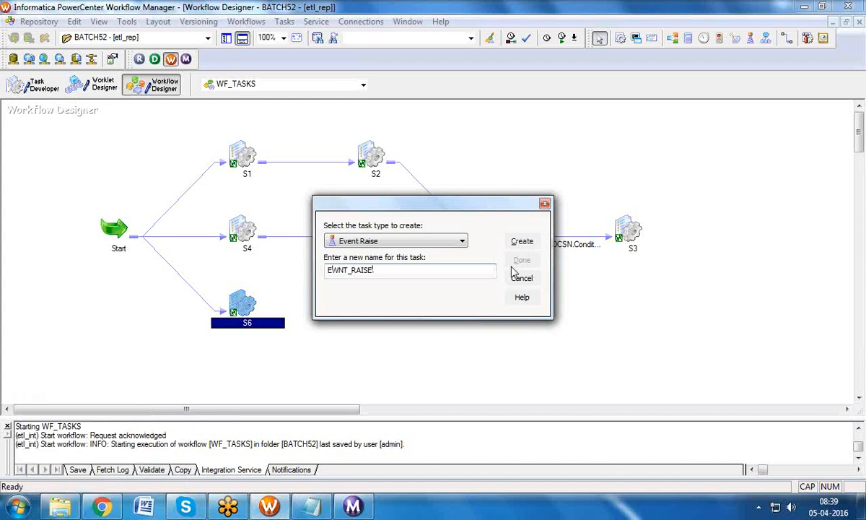
left_click(522, 241)
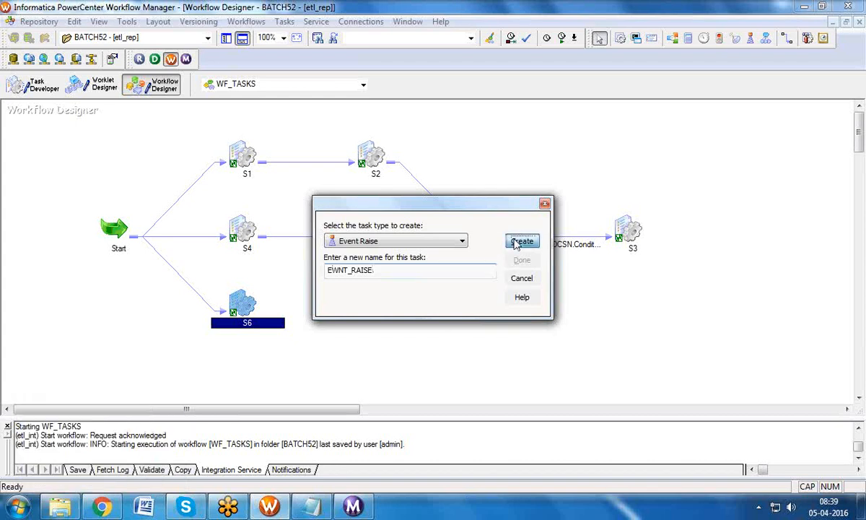
scroll(435, 293, "up", 1)
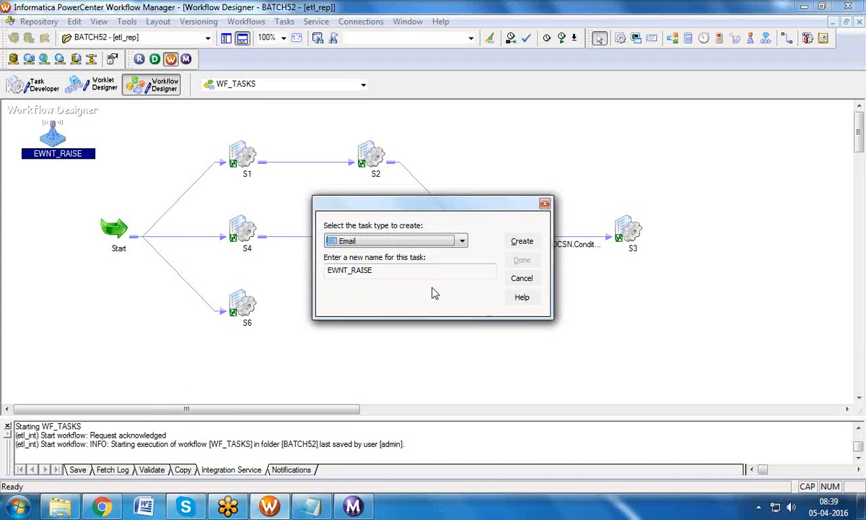
scroll(408, 289, "down", 2)
left_click(394, 270)
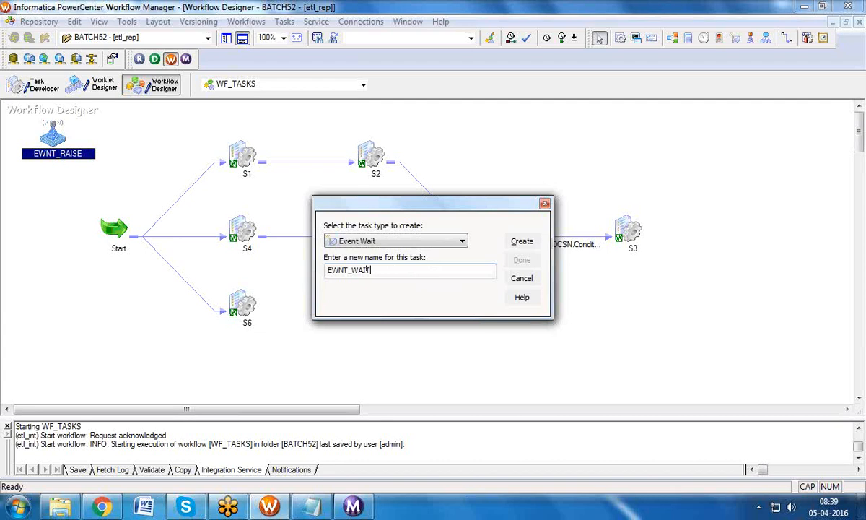
left_click(522, 242)
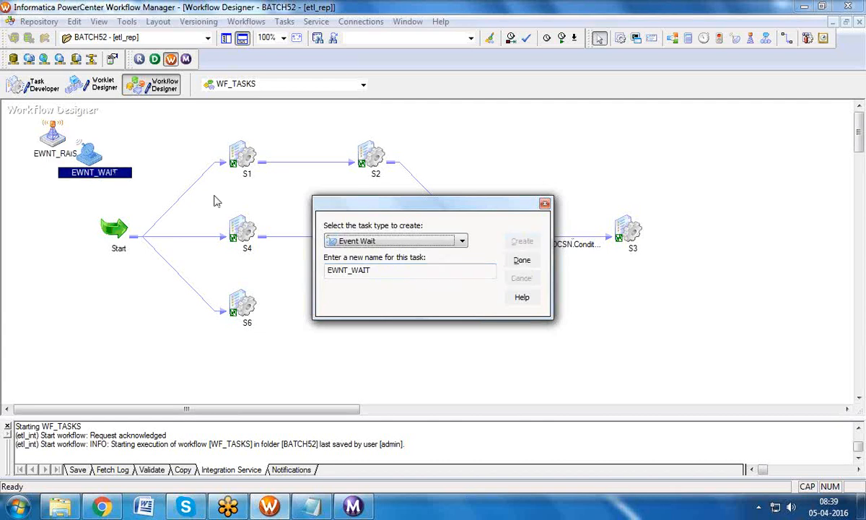
Step: Delete the Start-to-S6 link, then move S6 and EWNT_WAIT lower on the canvas
left_click(194, 298)
key("Delete")
left_click(426, 284)
left_click(521, 260)
left_click_drag(253, 308, 441, 323)
left_click_drag(94, 154, 239, 317)
left_click(281, 21)
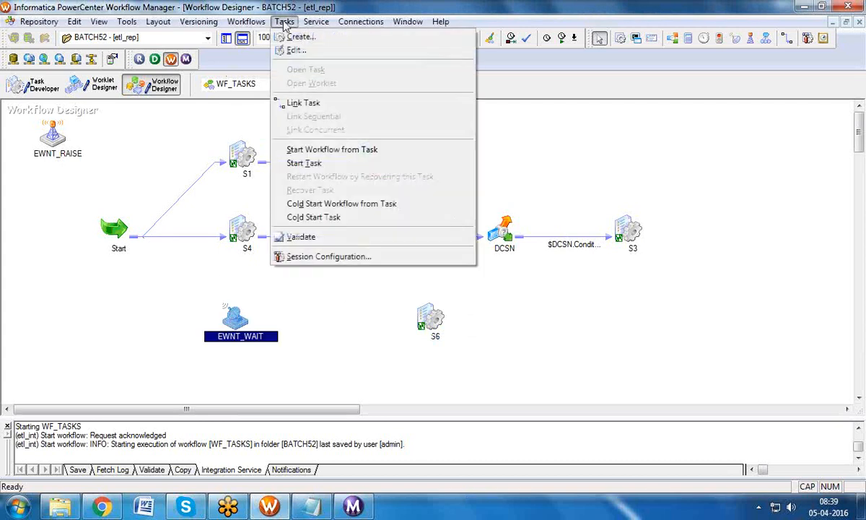
Step: Link Start to EWNT_WAIT to S6, and link S3 to EWNT_RAISE
left_click(289, 99)
mouse_move(200, 339)
left_mouse_down()
mouse_move(220, 321)
mouse_move(396, 328)
mouse_move(430, 319)
left_mouse_up()
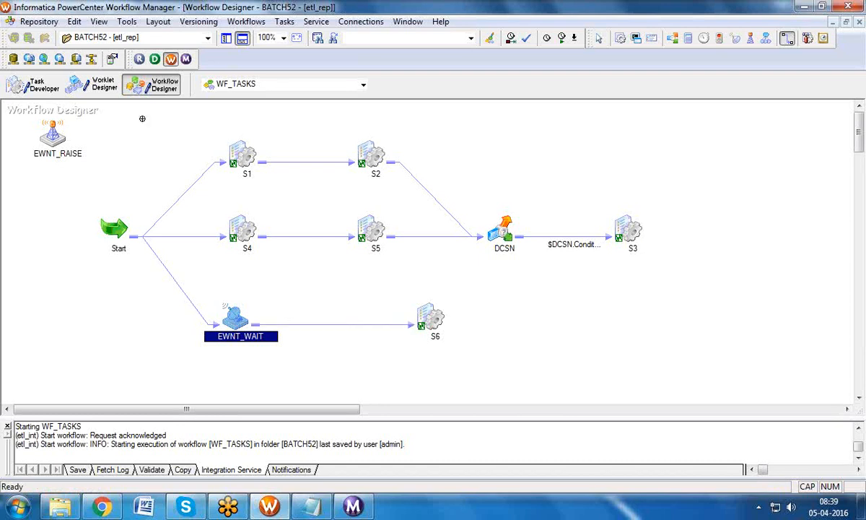
key("Escape")
left_click_drag(55, 138, 724, 240)
left_click(284, 21)
left_click(297, 102)
left_click_drag(642, 224, 696, 233)
Step: Arrange the workflow horizontally and hide the Output window to enlarge the canvas
right_click(545, 135)
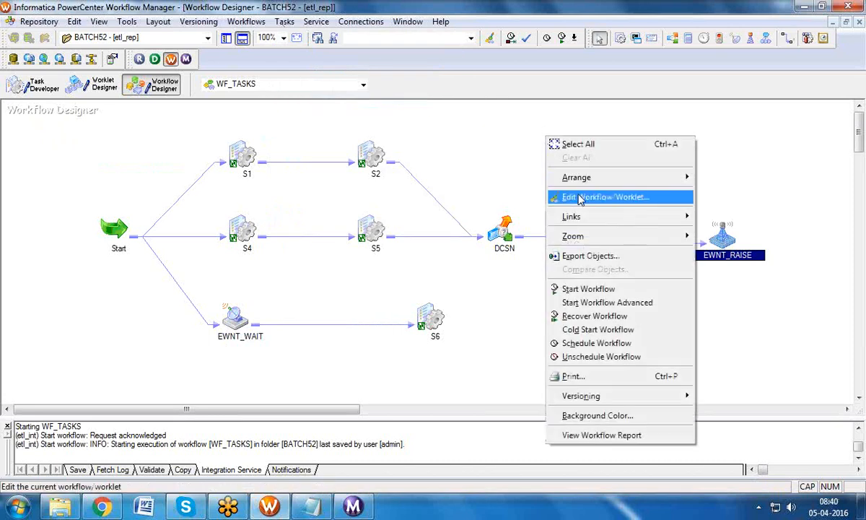
mouse_move(588, 180)
left_click(710, 167)
left_click(620, 150)
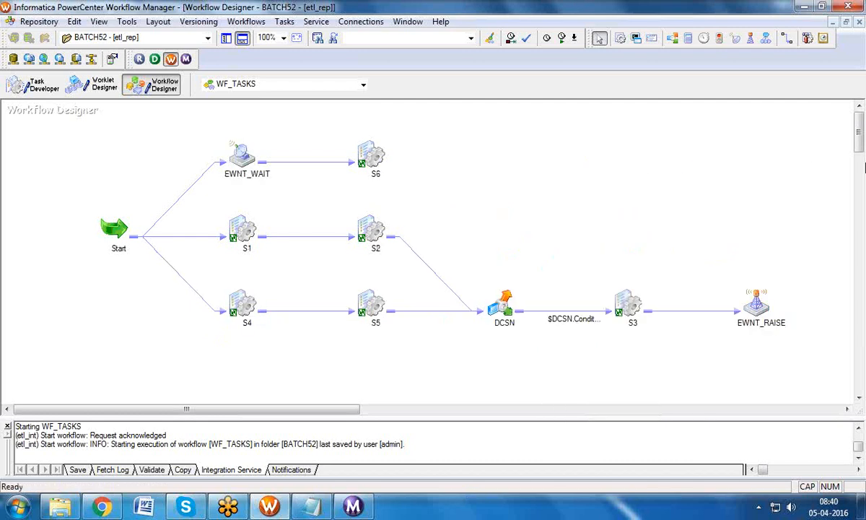
left_click_drag(863, 145, 863, 145)
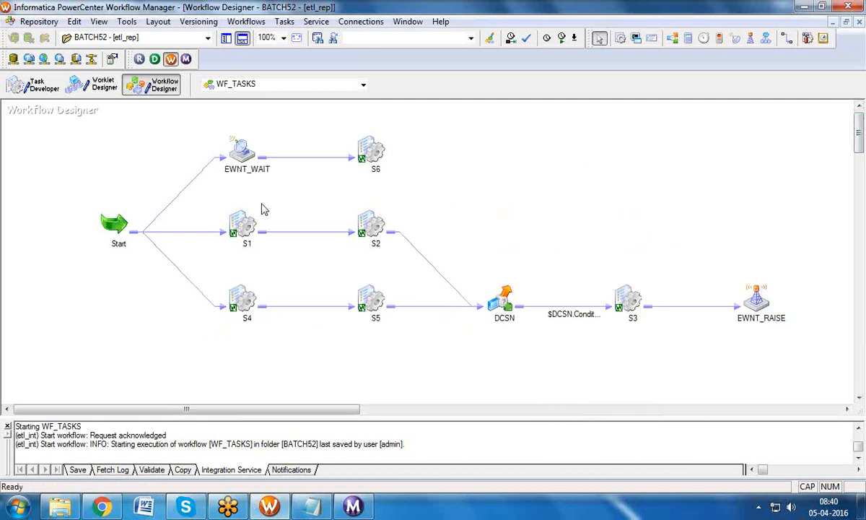
left_click(226, 38)
left_click(365, 148)
left_click(245, 159)
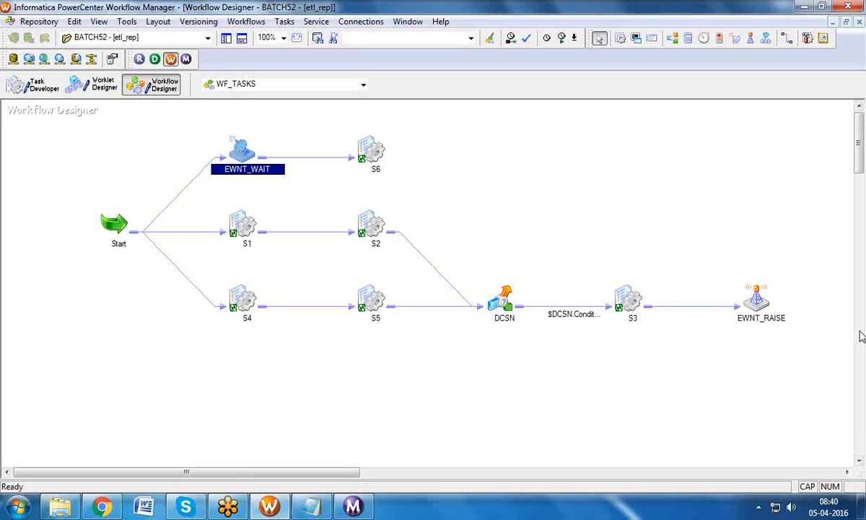
left_click(747, 299)
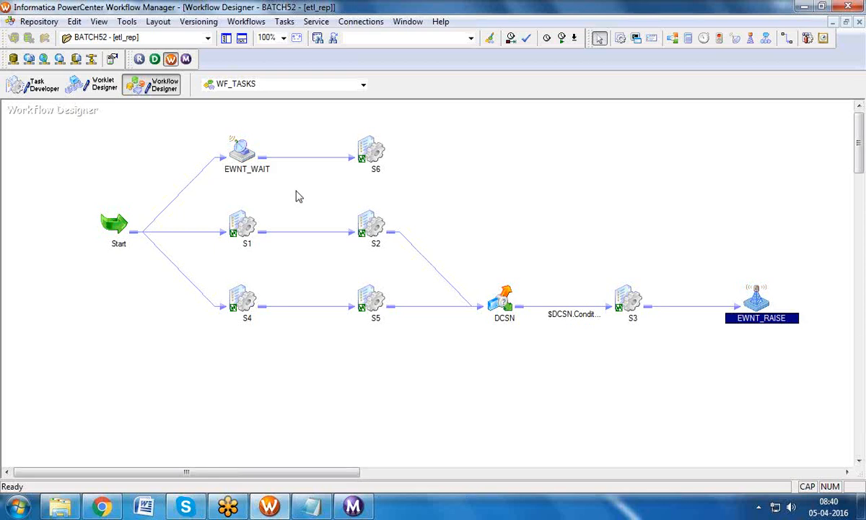
left_click(204, 174)
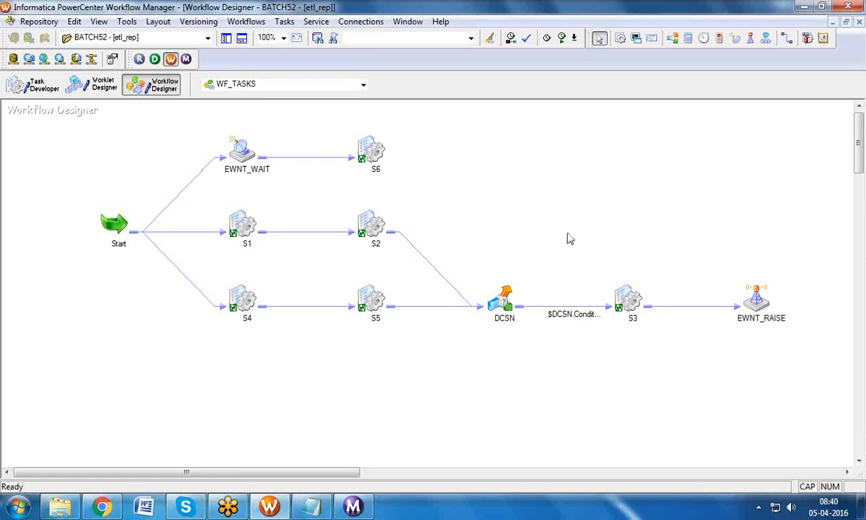
left_click(755, 306)
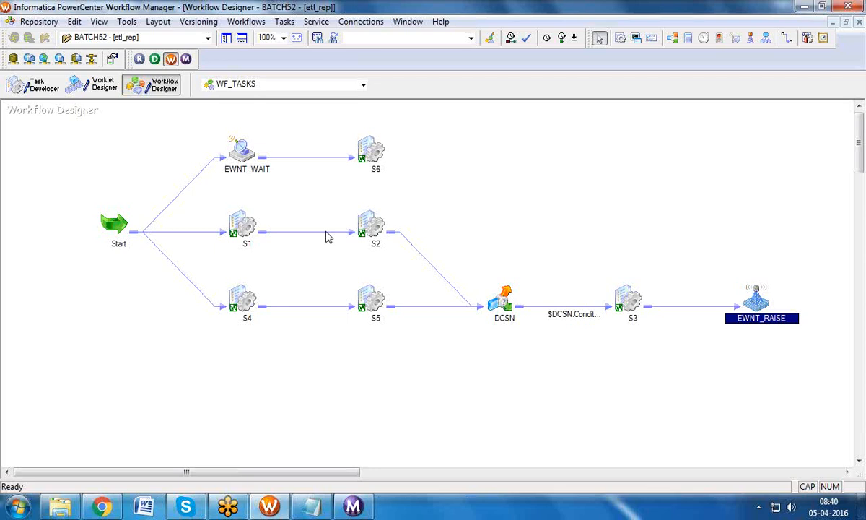
left_click(226, 159)
left_click(235, 151)
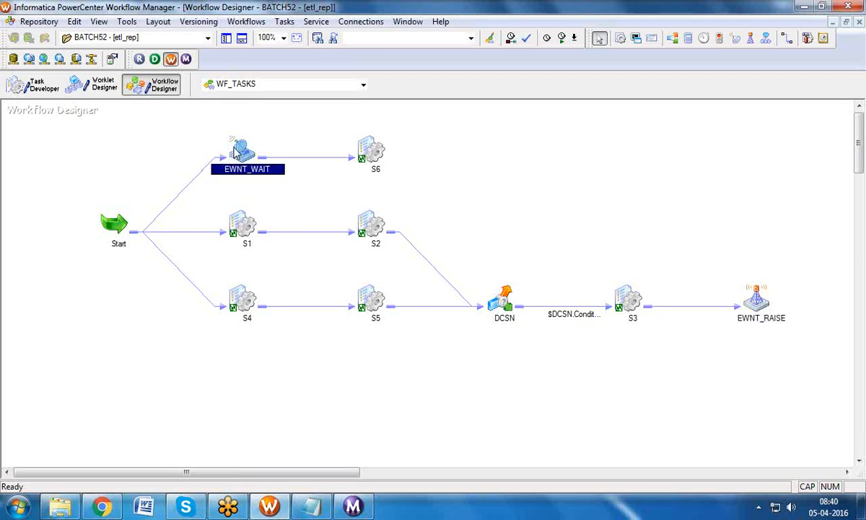
left_click(717, 287)
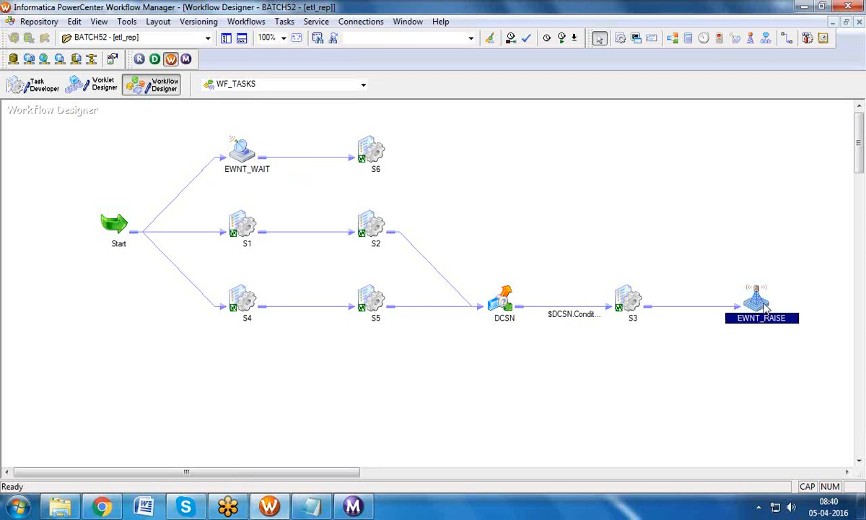
left_click(245, 150)
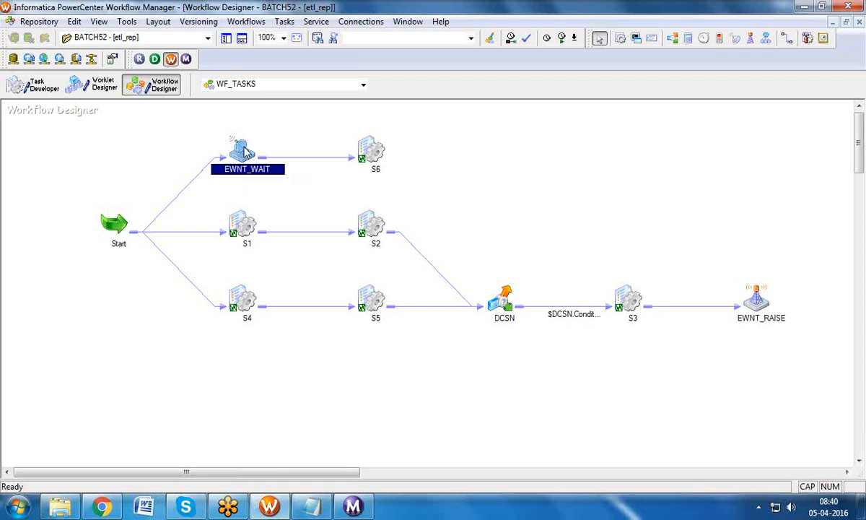
left_click(754, 296)
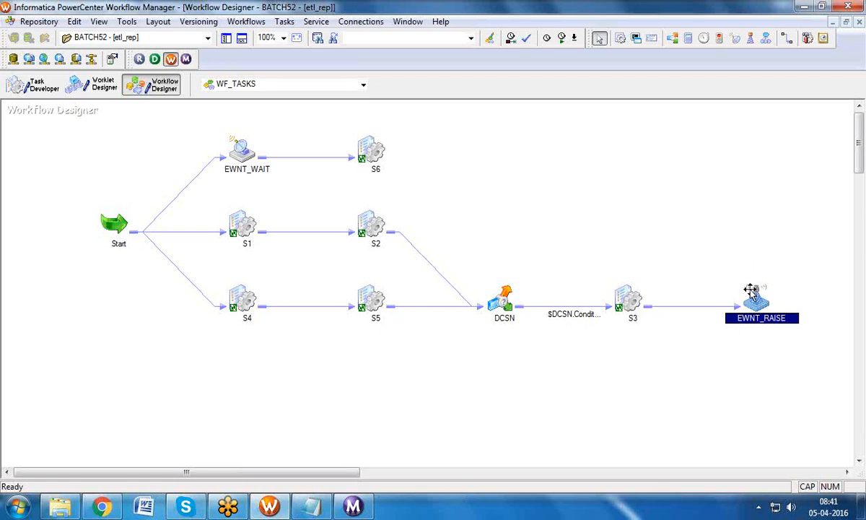
double_click(756, 293)
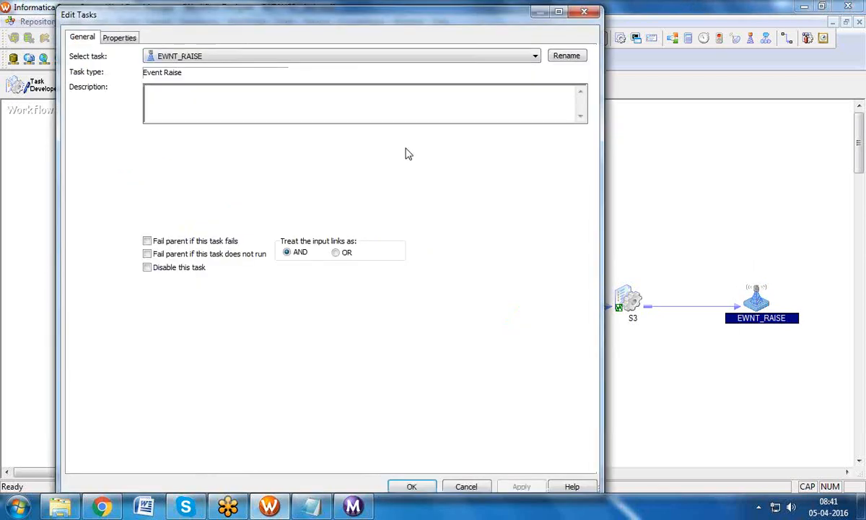
left_click(132, 38)
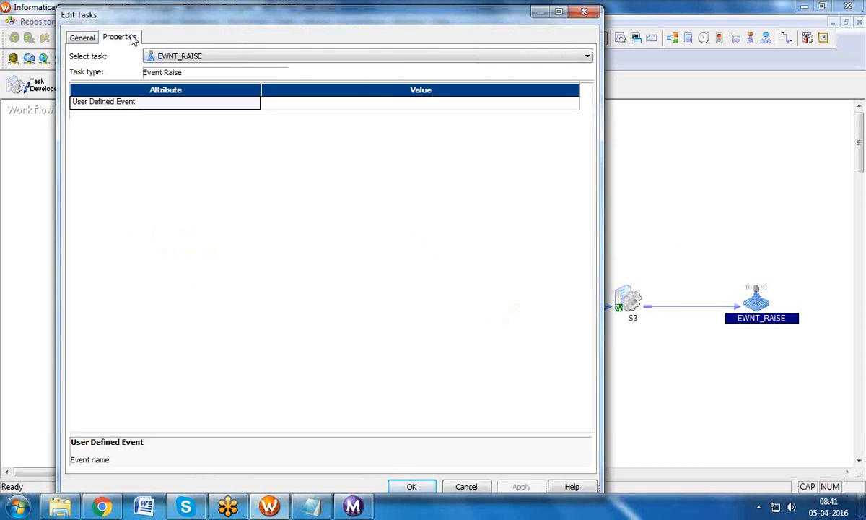
left_click(157, 103)
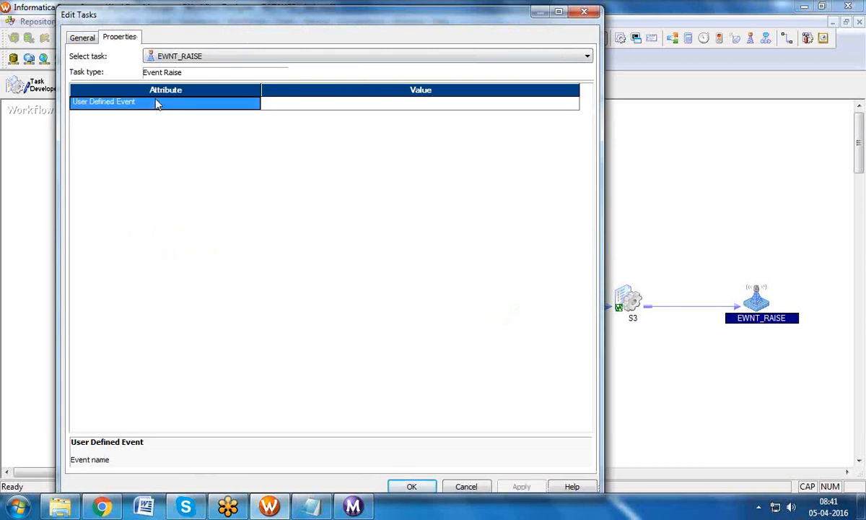
left_click(581, 11)
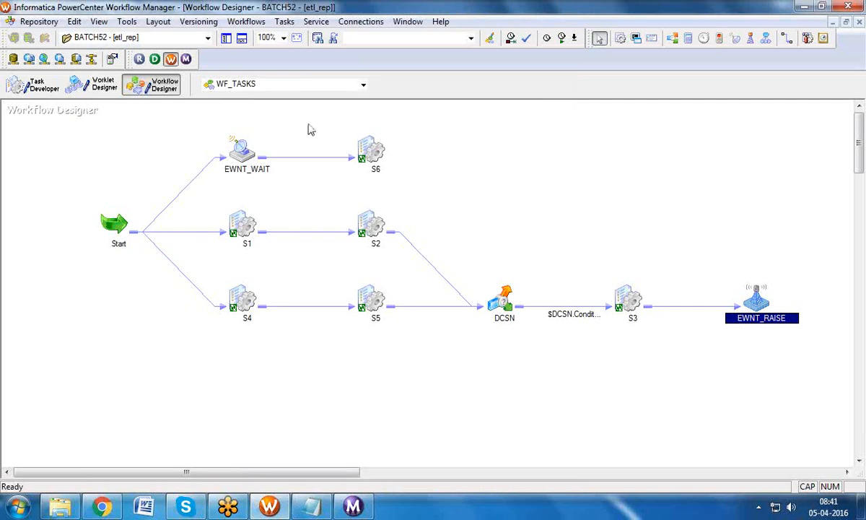
Step: Add a new event S3_SUCCESS on the Events tab of the WF_TASKS workflow settings
left_click(249, 22)
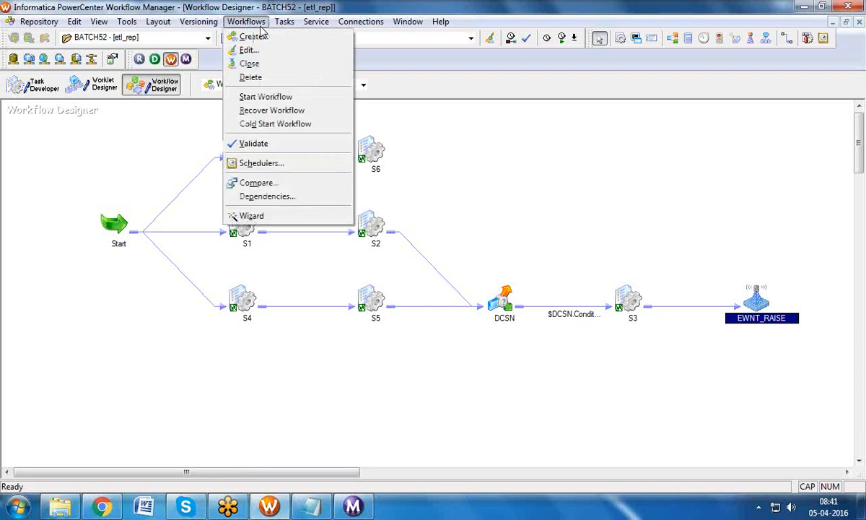
left_click(248, 52)
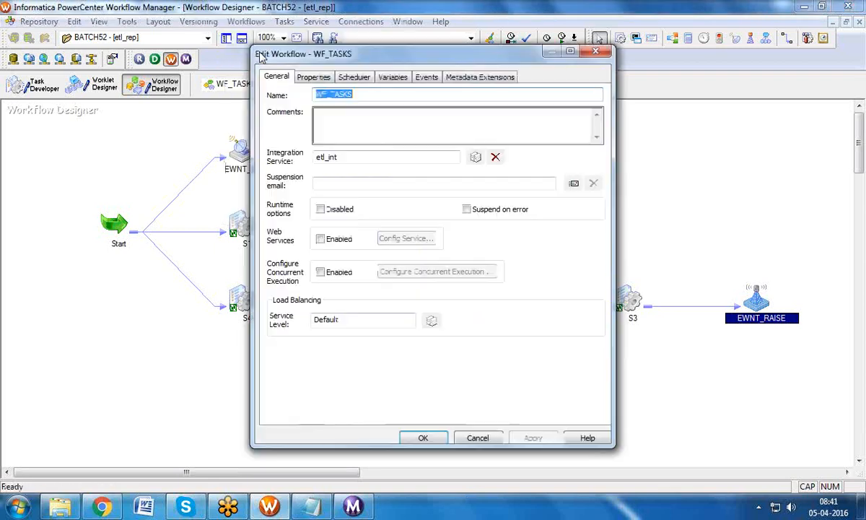
left_click(427, 77)
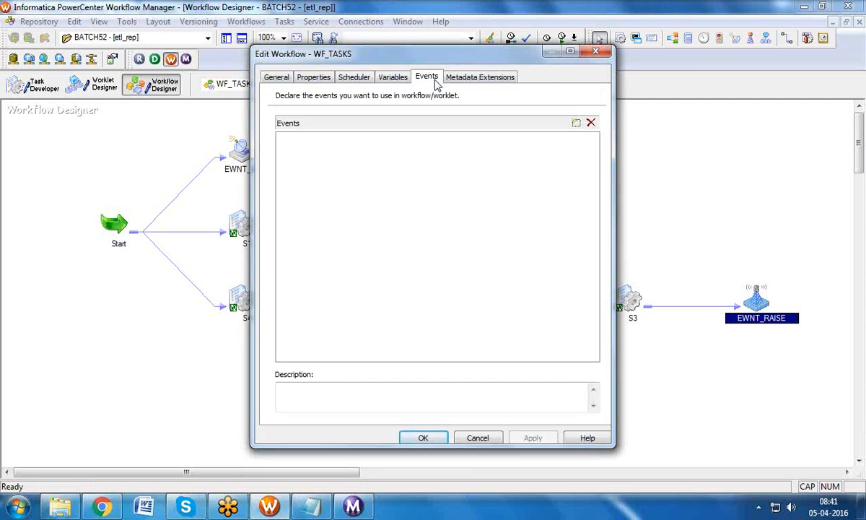
left_click(576, 124)
type("S3_SU")
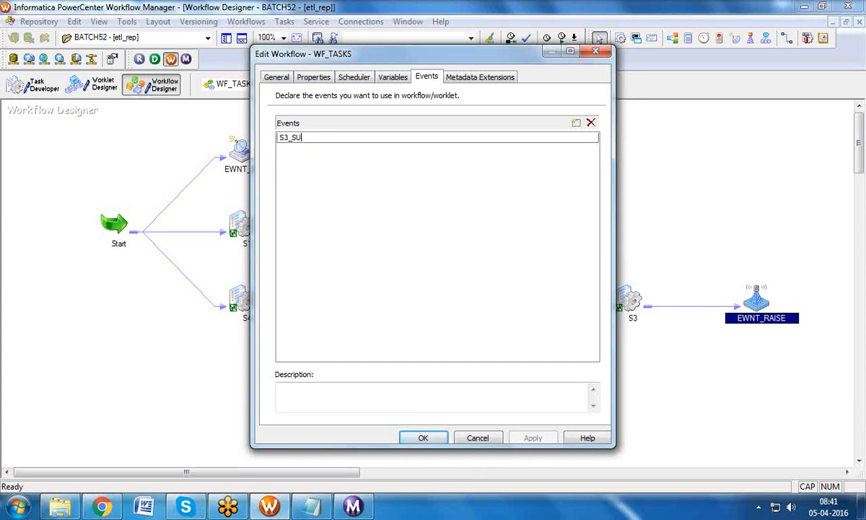
type("CCESS")
left_click(420, 437)
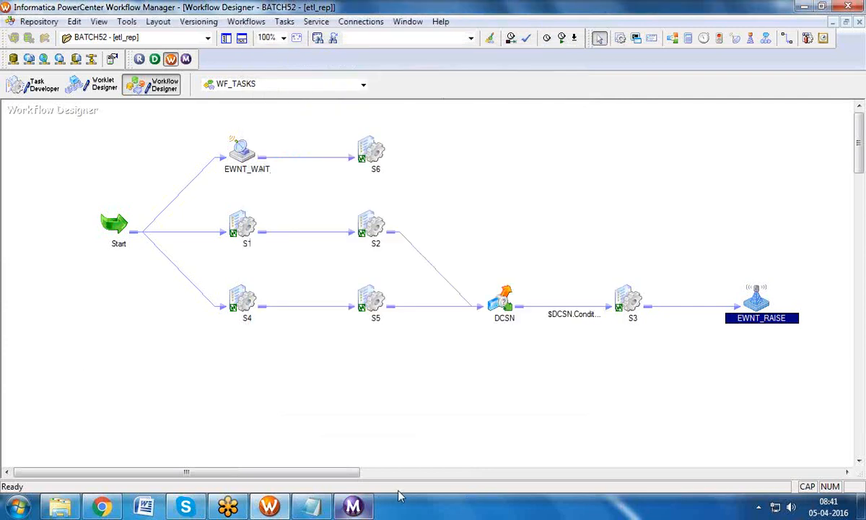
left_click(598, 323)
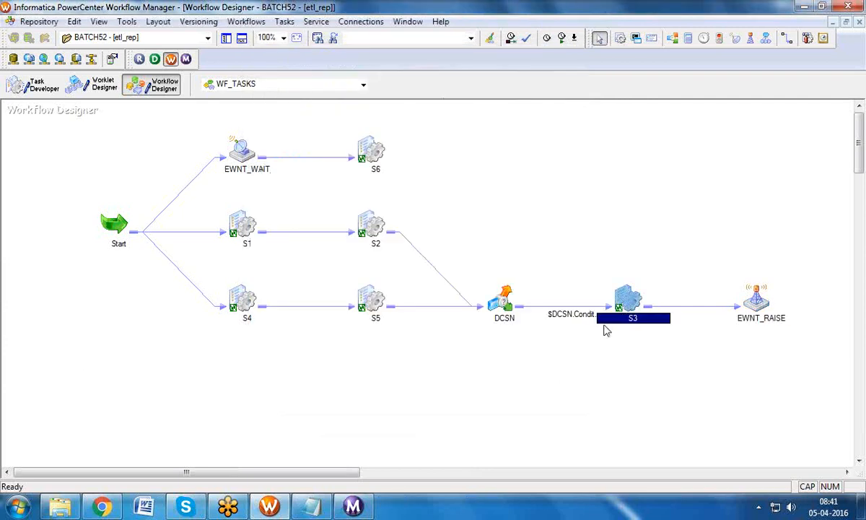
left_click(757, 303)
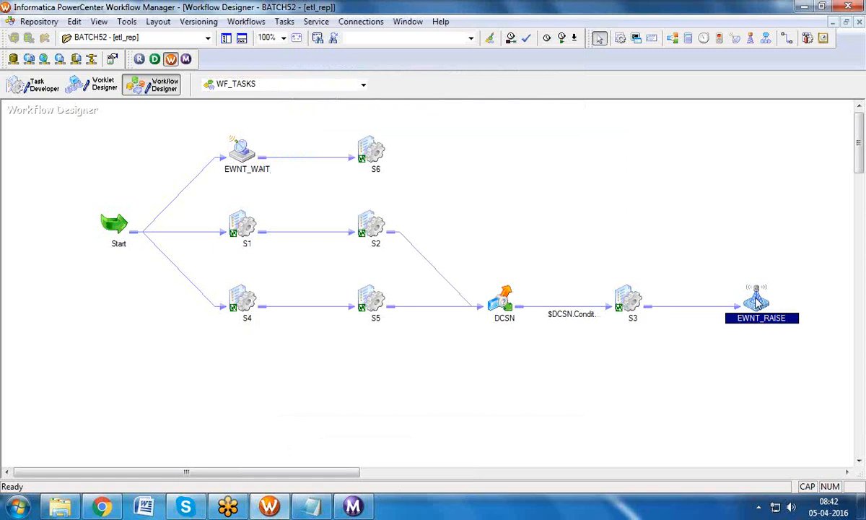
Step: Set the User Defined Event property of EWNT_RAISE to S3_SUCCESS
double_click(756, 303)
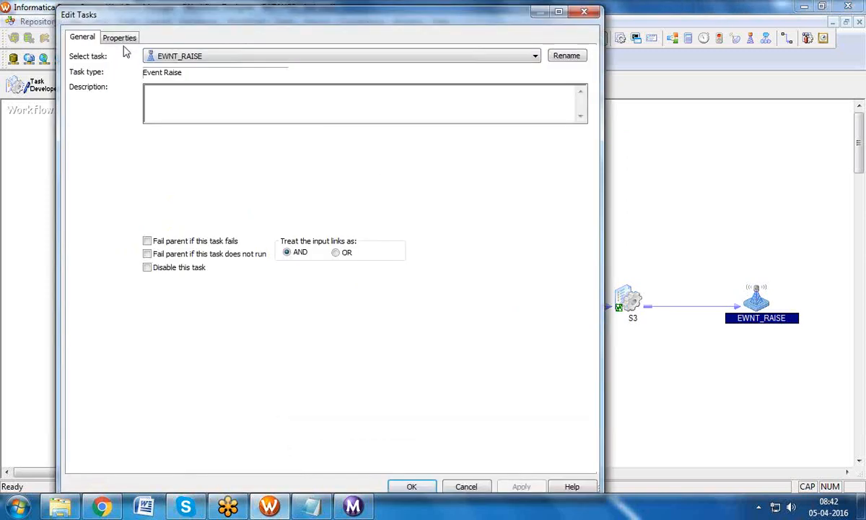
left_click(119, 39)
left_click(568, 103)
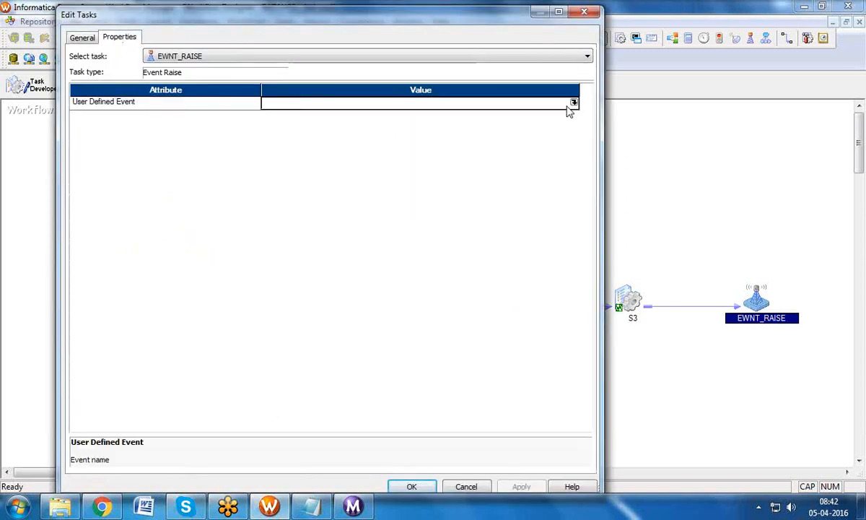
left_click(574, 103)
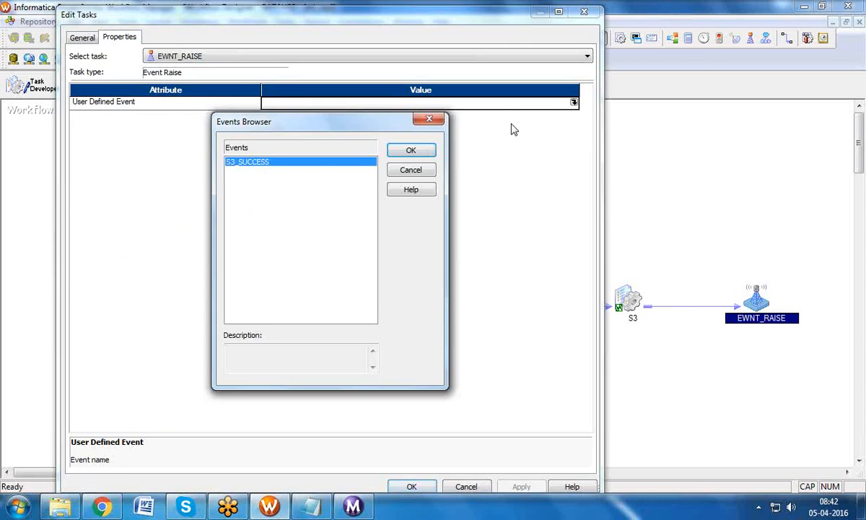
left_click(394, 156)
left_click(529, 485)
left_click(411, 486)
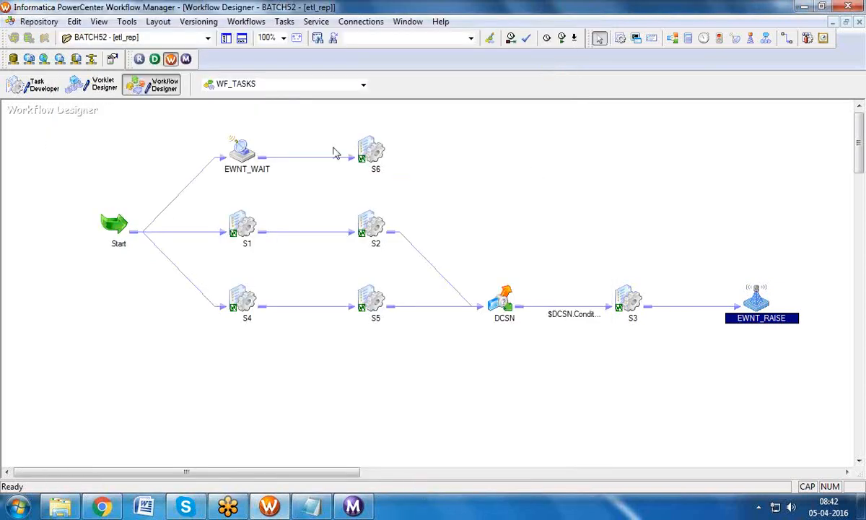
left_click(244, 151)
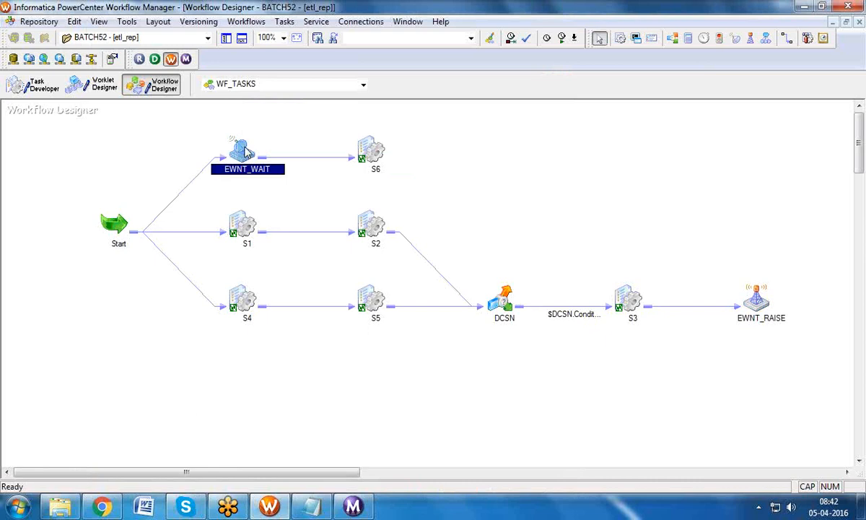
left_click(764, 296)
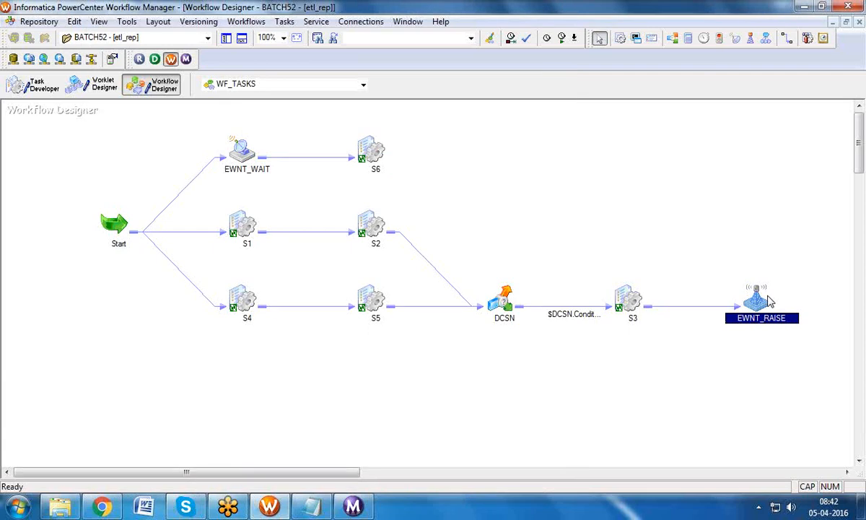
left_click(244, 154)
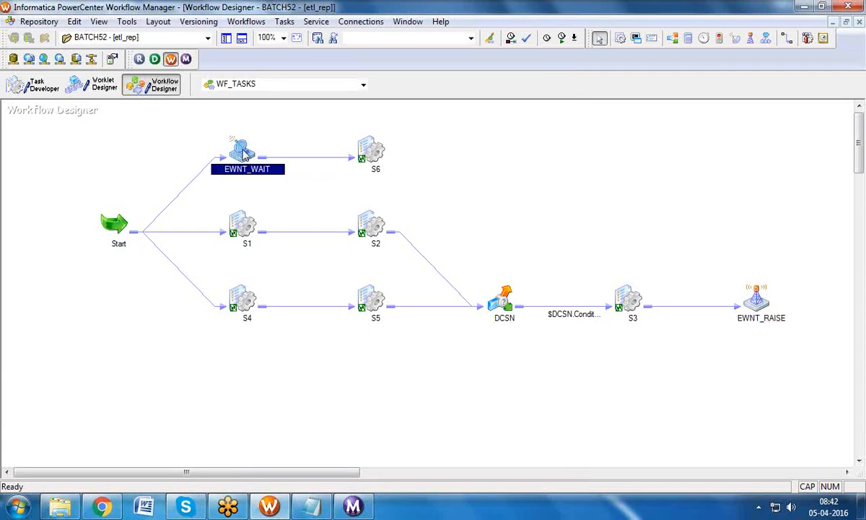
Step: Switch EWNT_WAIT's Events setting to User-Defined and choose S3_SUCCESS
double_click(244, 154)
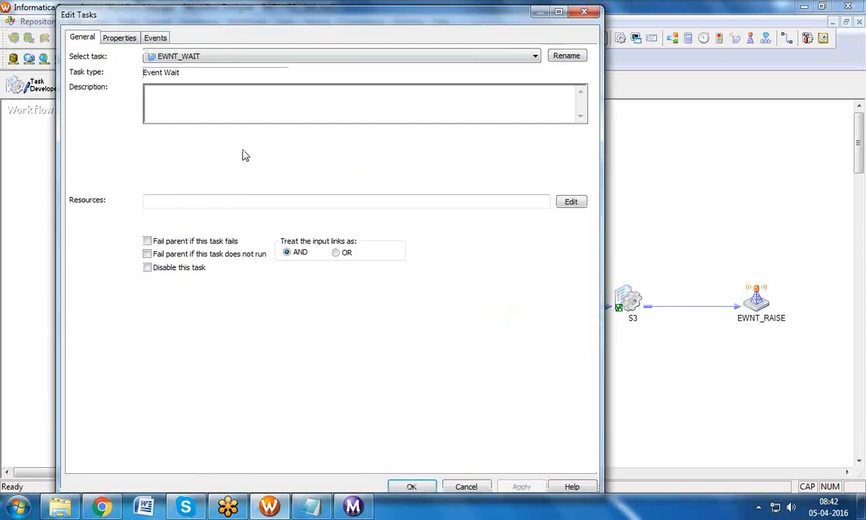
left_click(156, 39)
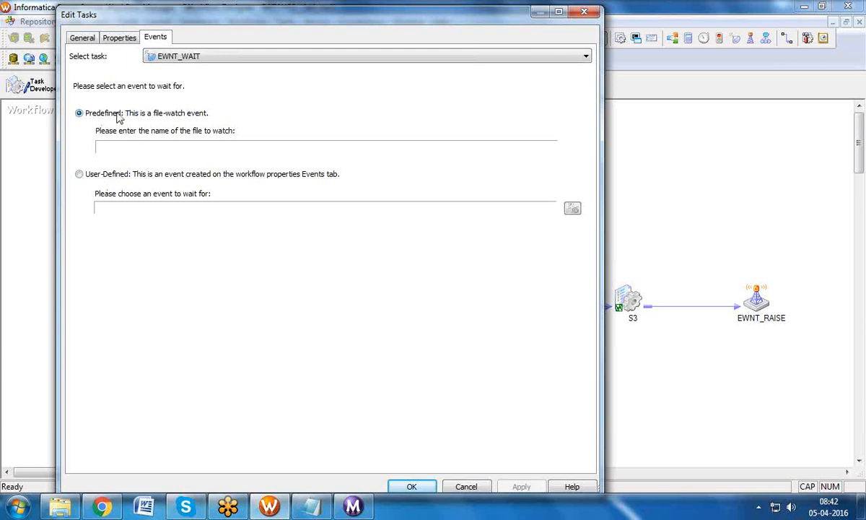
left_click(78, 174)
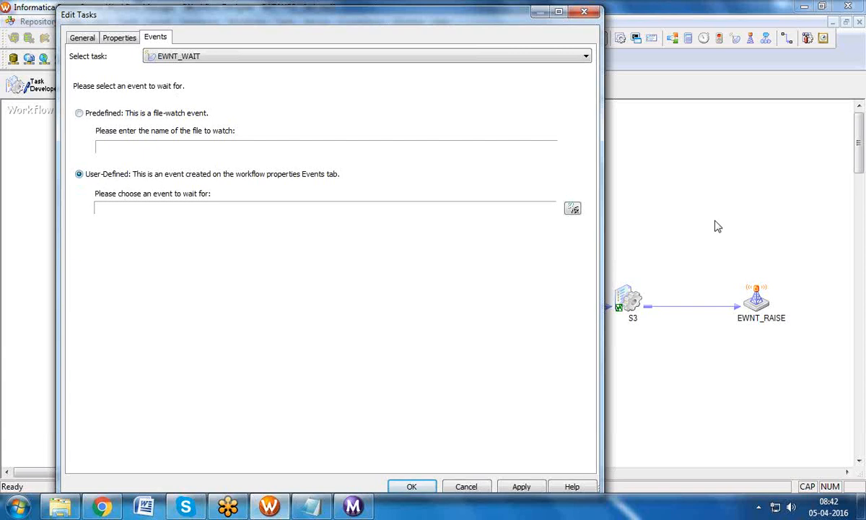
left_click(574, 210)
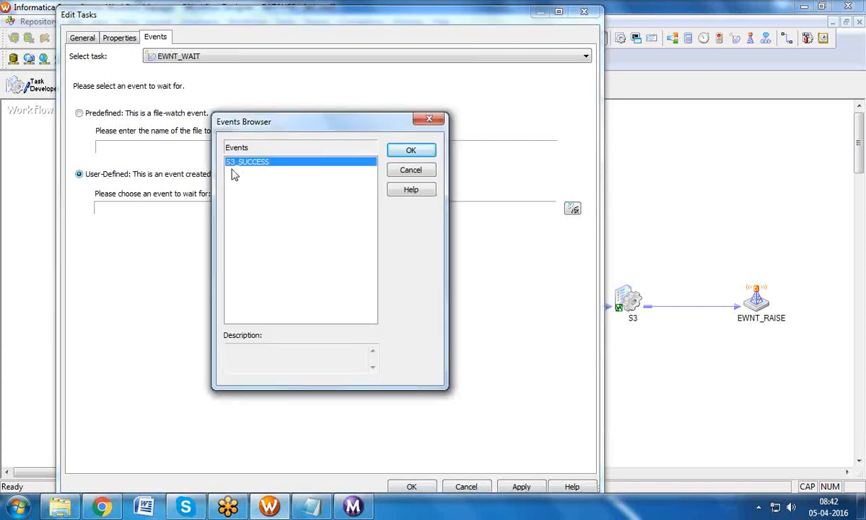
left_click(403, 149)
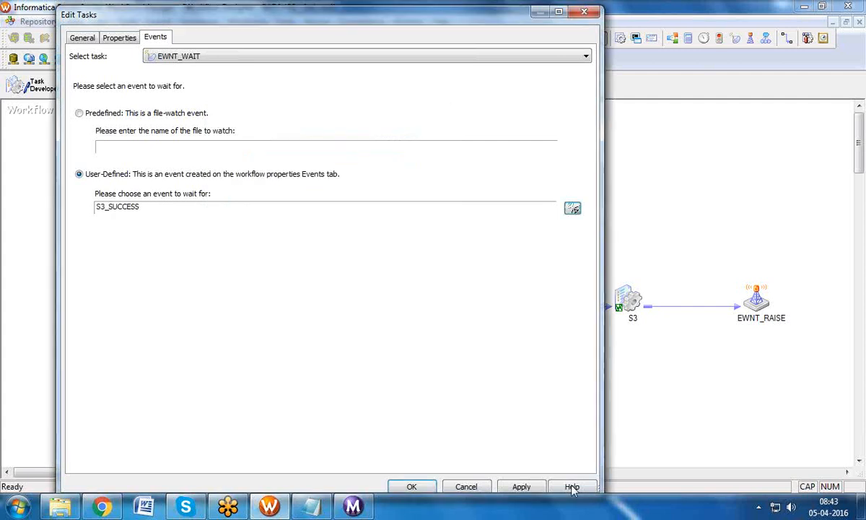
left_click(525, 486)
left_click(409, 486)
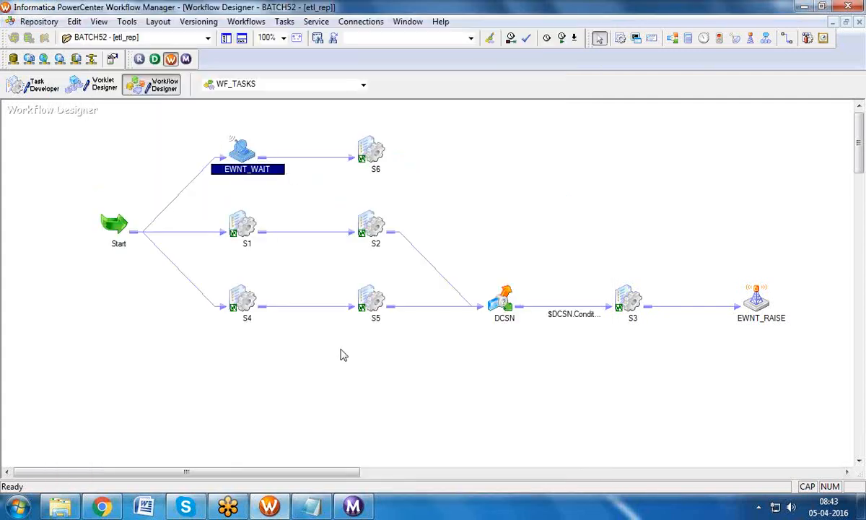
left_click(233, 213)
left_click(242, 294)
left_click(249, 224)
left_click(238, 293)
left_click(373, 156)
left_click(248, 157)
left_click(764, 303)
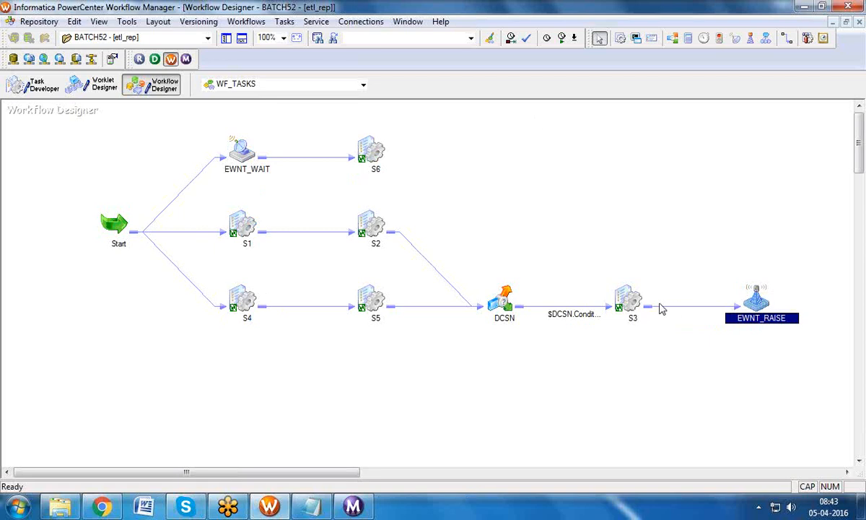
left_click(626, 303)
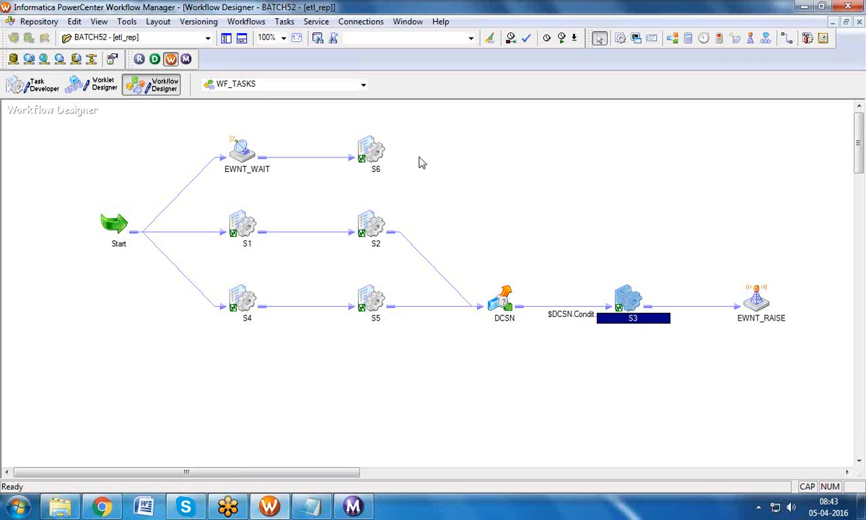
left_click(376, 153)
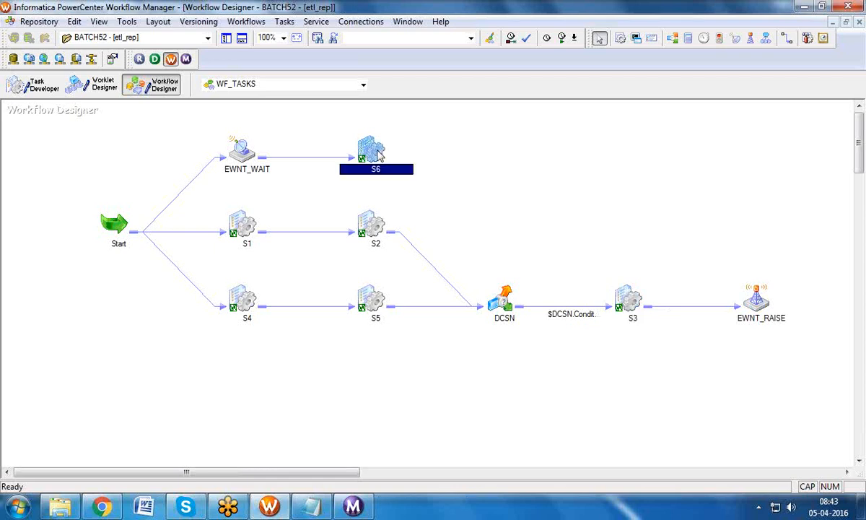
left_click(714, 306)
Step: Give the S3-to-EWNT_RAISE link the condition $S3.Status=SUCCEEDED
double_click(715, 307)
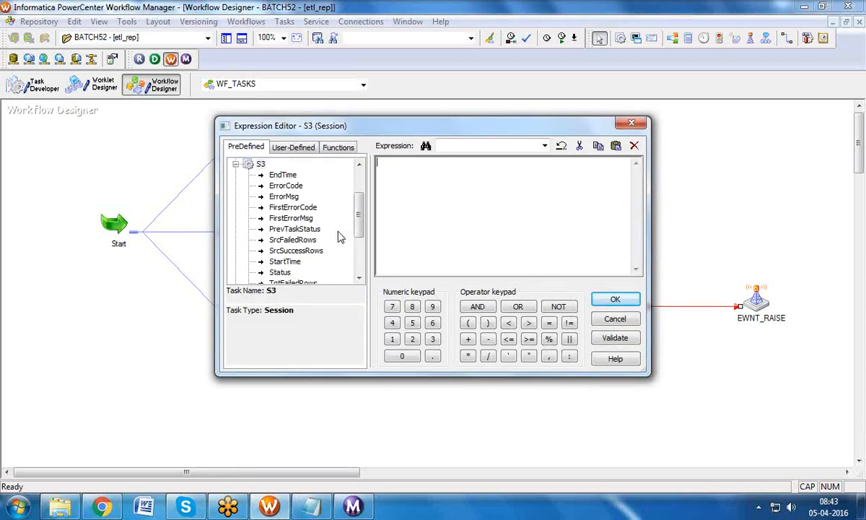
double_click(281, 272)
left_click(444, 172)
type("=SUC")
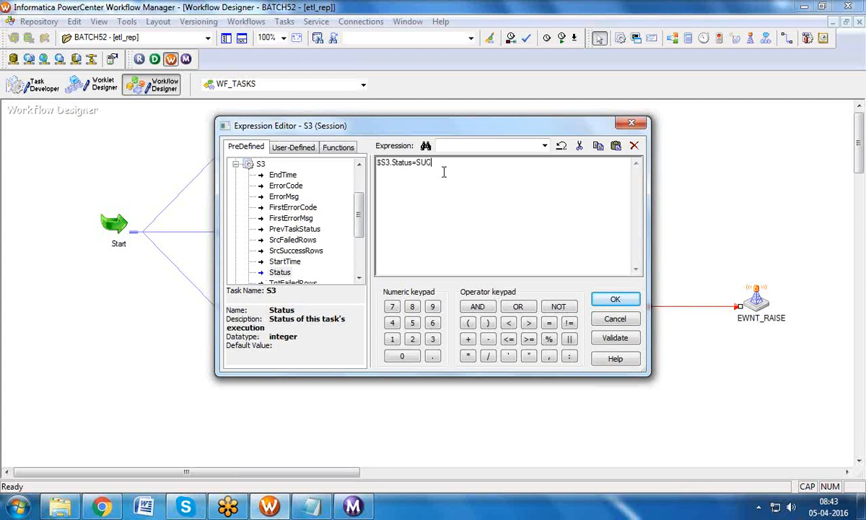
type("CEEDED")
left_click(614, 299)
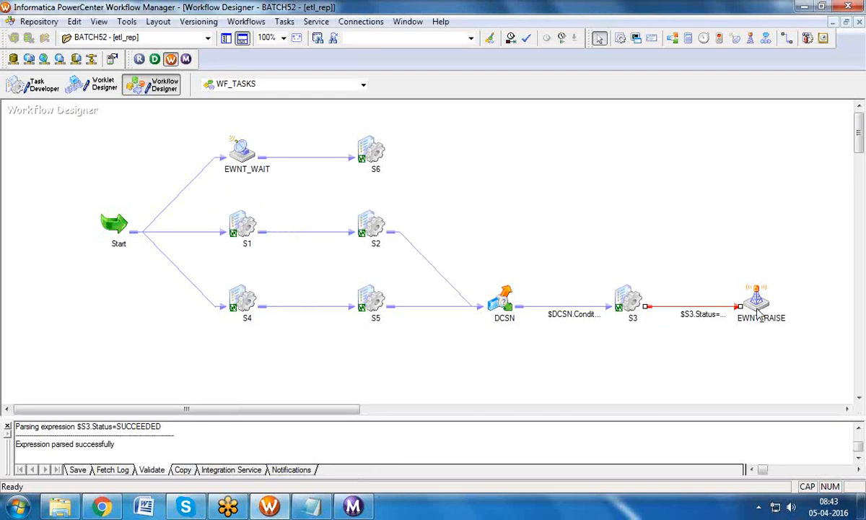
Step: Check the S3, EWNT_RAISE and EWNT_WAIT tasks on the workflow diagram
left_click(620, 303)
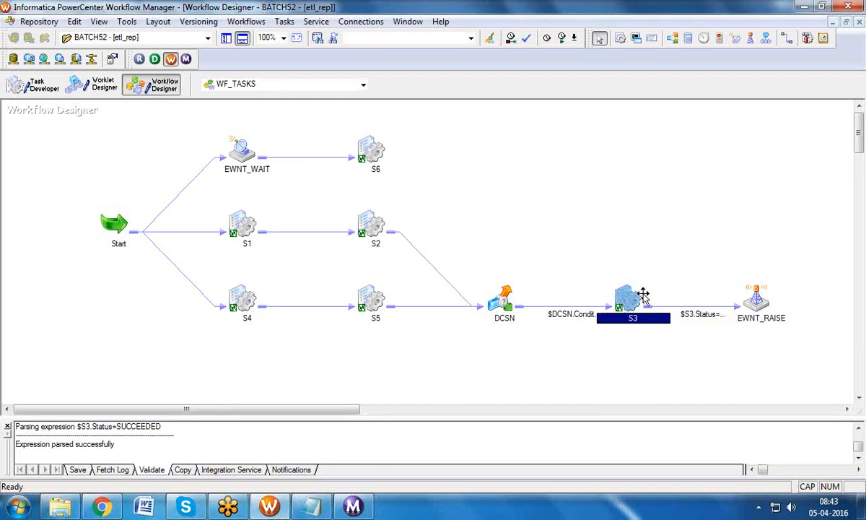
left_click(765, 304)
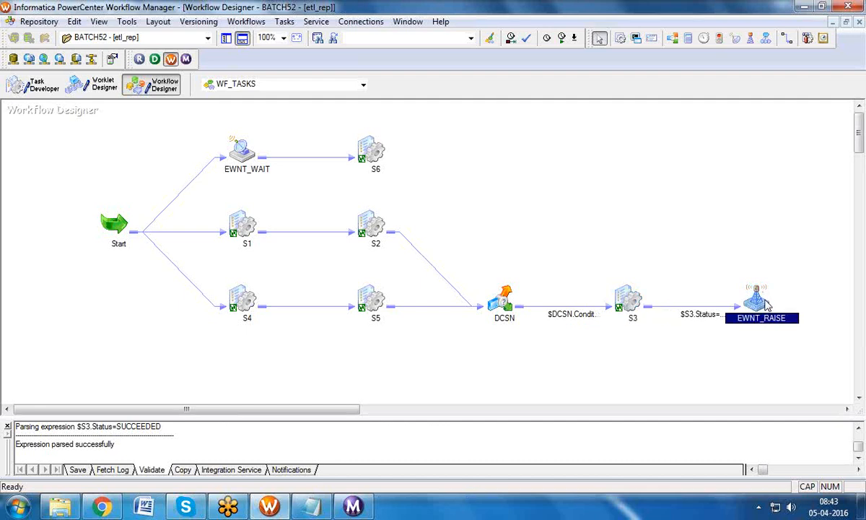
left_click(762, 263)
left_click(764, 291)
left_click(629, 299)
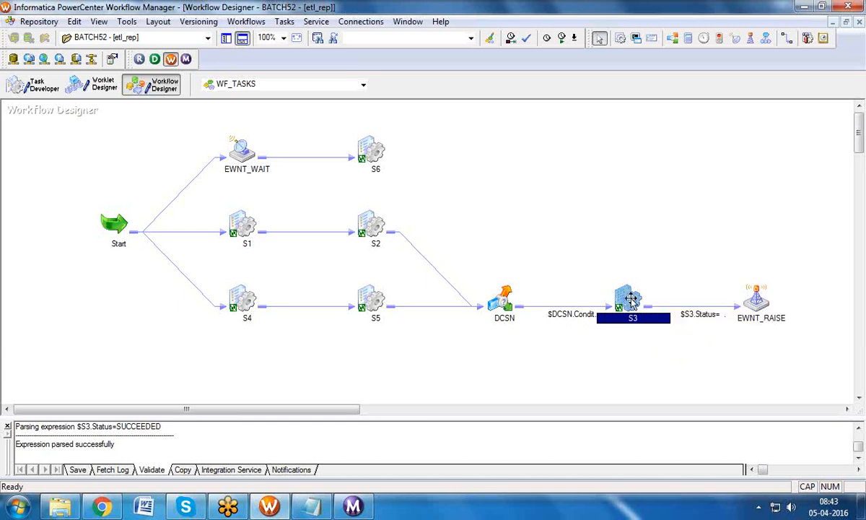
left_click(758, 298)
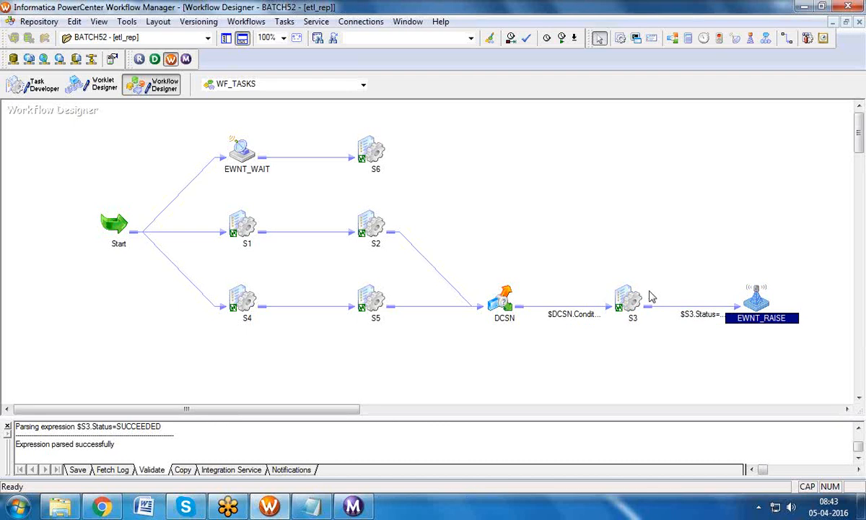
left_click(380, 166)
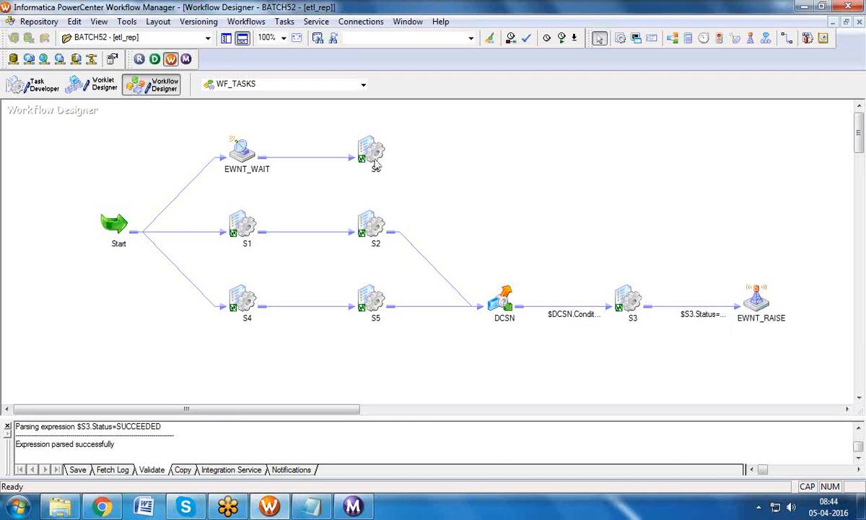
left_click(629, 305)
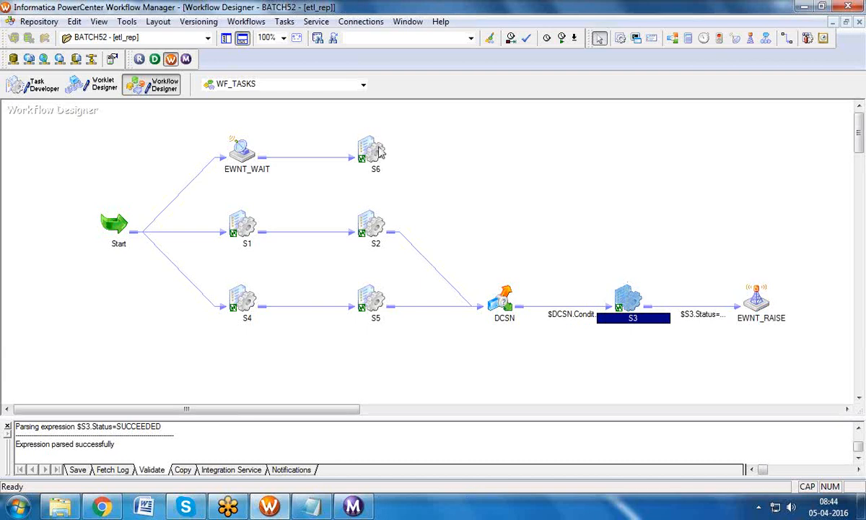
left_click(769, 310)
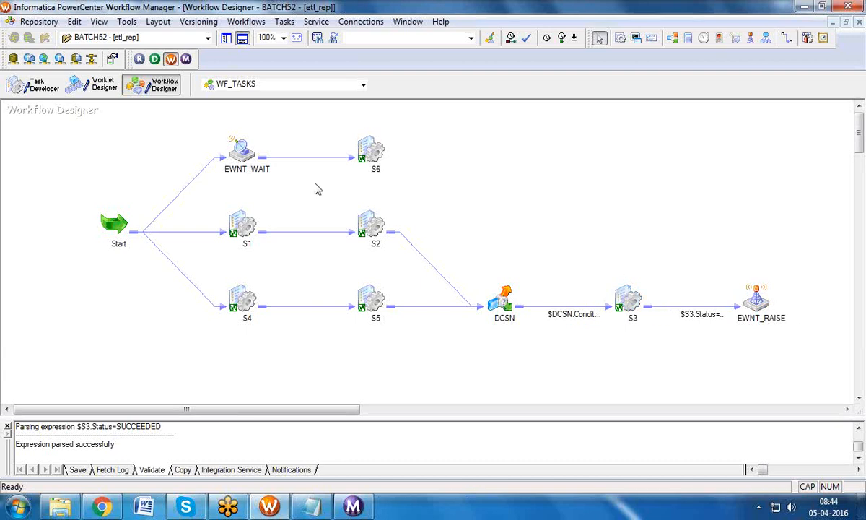
left_click(239, 145)
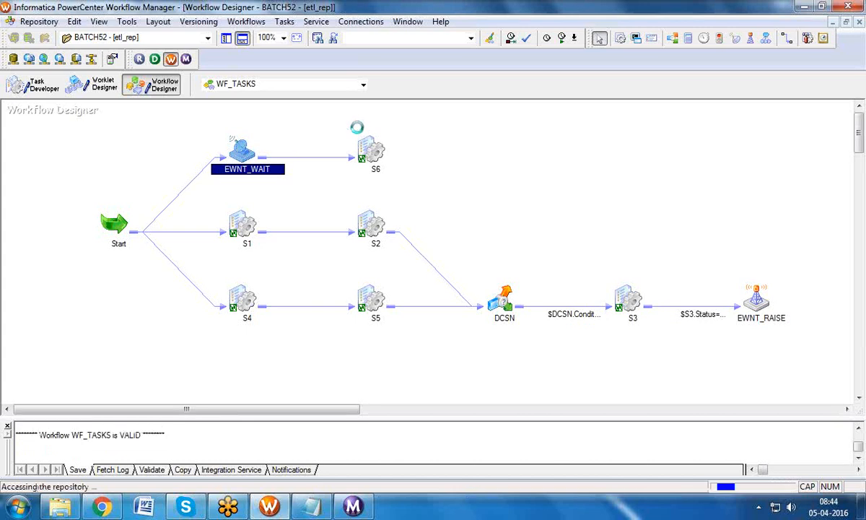
Step: Set the SQ_EMP source connection in session S3 to abhi_src
double_click(631, 299)
left_click(218, 39)
left_click(120, 142)
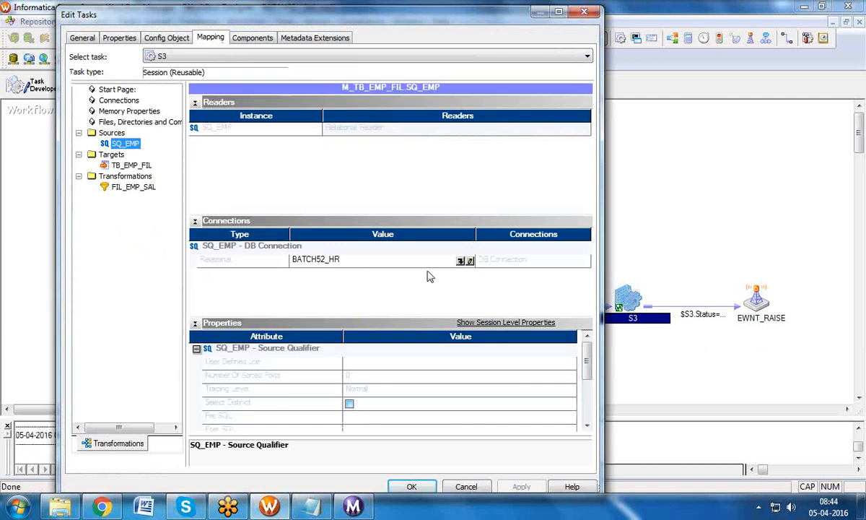
left_click(461, 262)
left_click(315, 240)
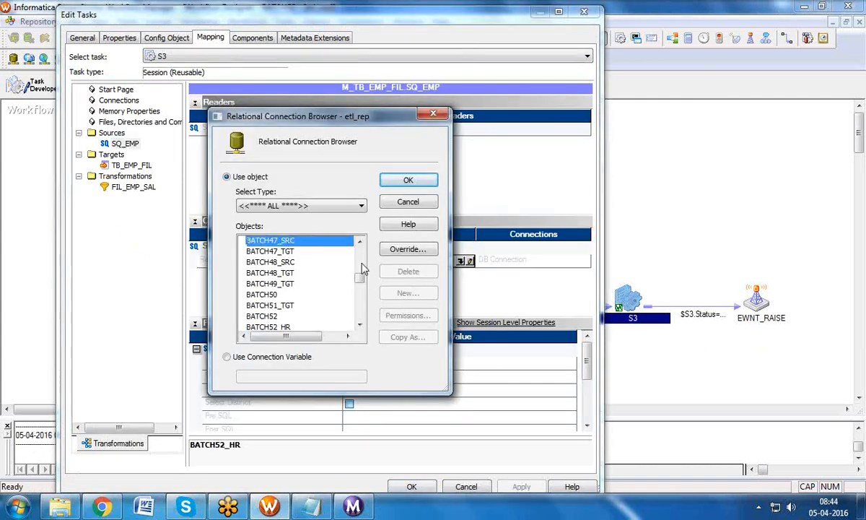
left_click_drag(359, 280, 368, 244)
left_click(279, 250)
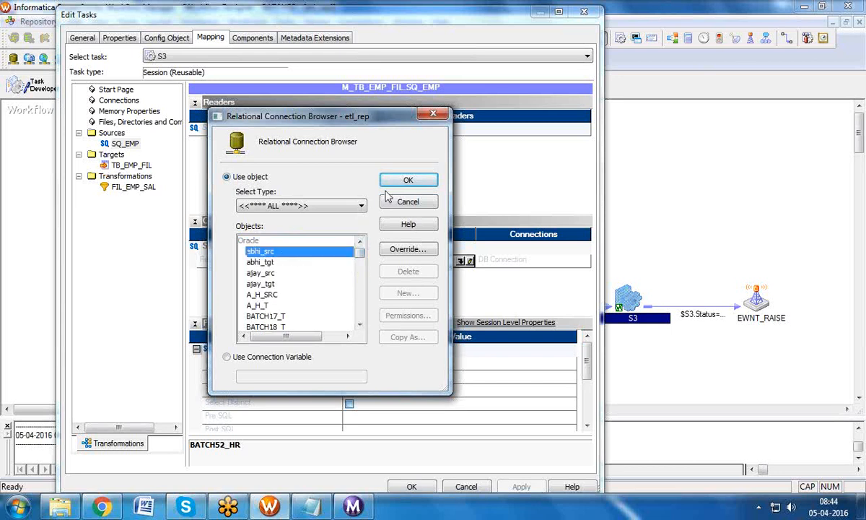
left_click(406, 181)
left_click(519, 485)
left_click(409, 485)
Step: Save WF_TASKS with Ctrl+S and start the workflow
left_click(755, 296)
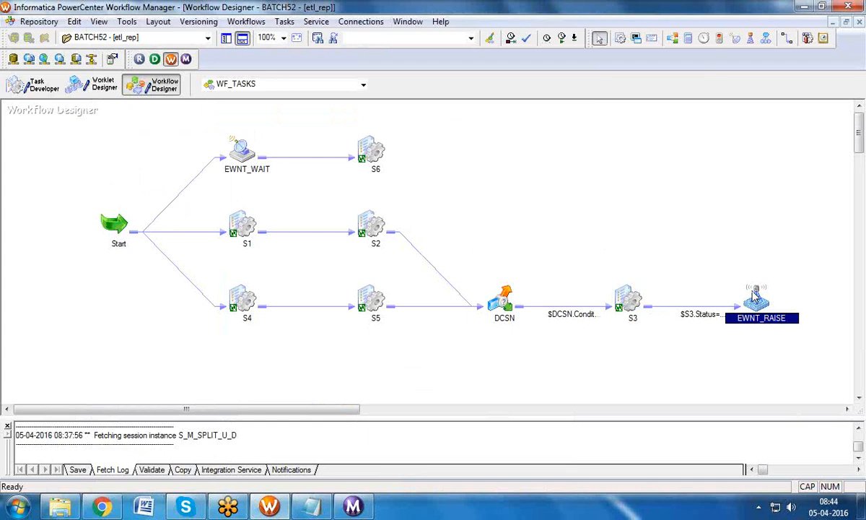
left_click(254, 157)
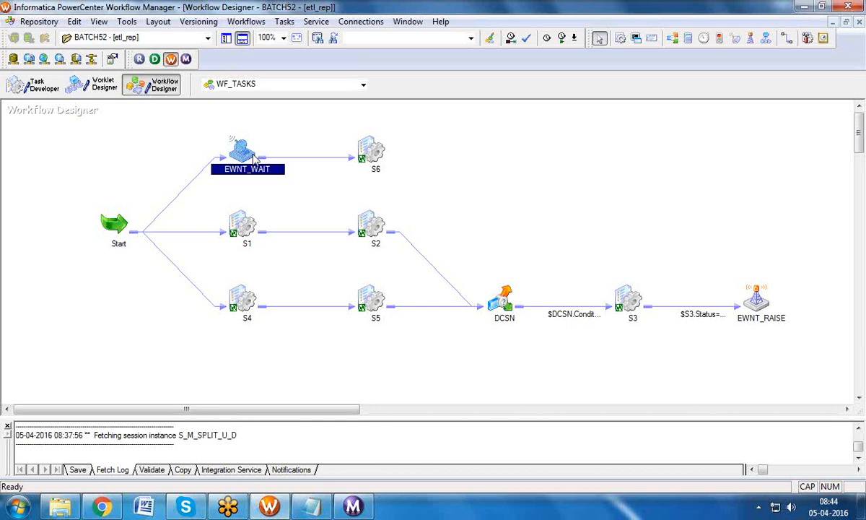
left_click(750, 296)
left_click(254, 165)
key("ctrl+s")
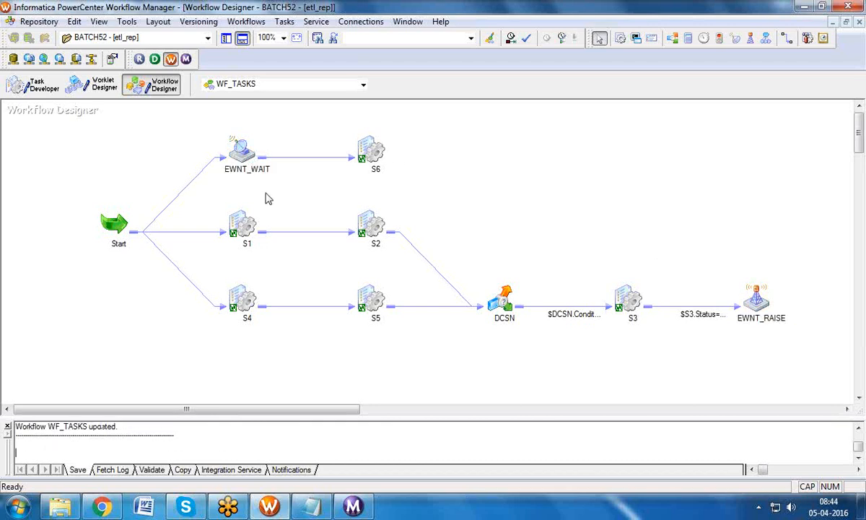
left_click(246, 22)
left_click(274, 92)
Step: In Workflow Monitor, select the EWNT_WAIT run under BATCH52 > WF_TASKS to check statuses
left_click(364, 510)
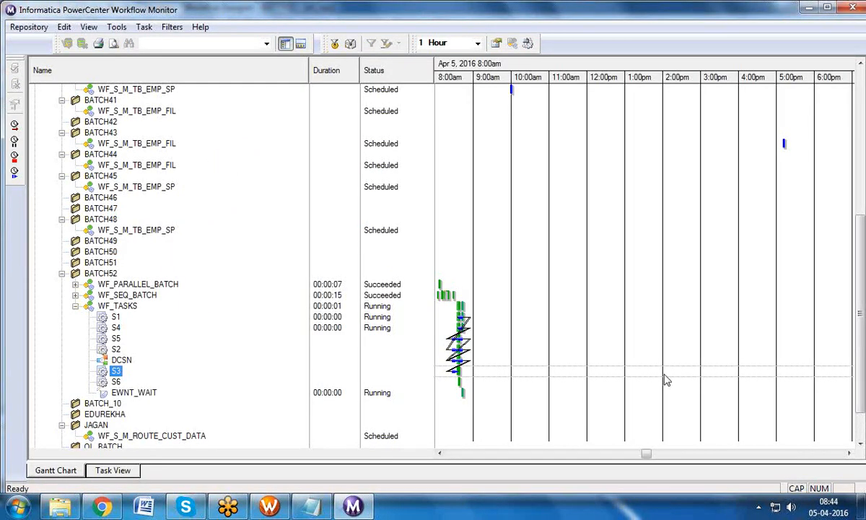
scroll(807, 325, "down", 2)
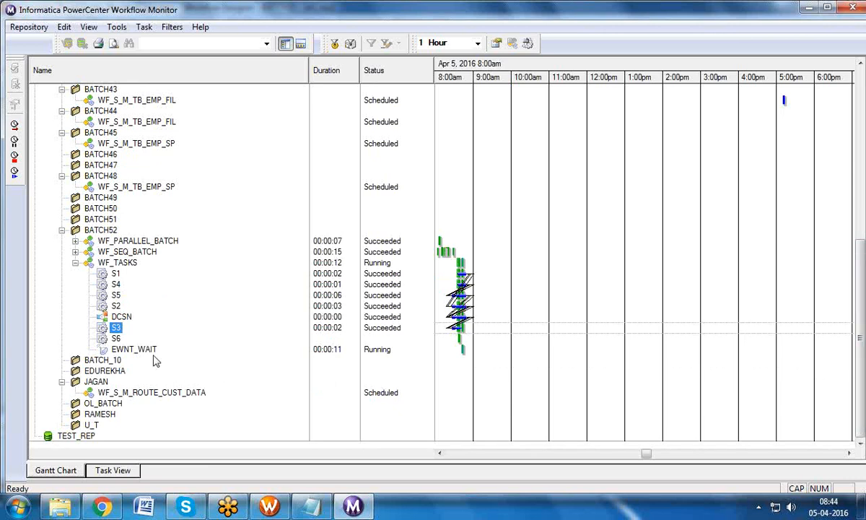
left_click(147, 350)
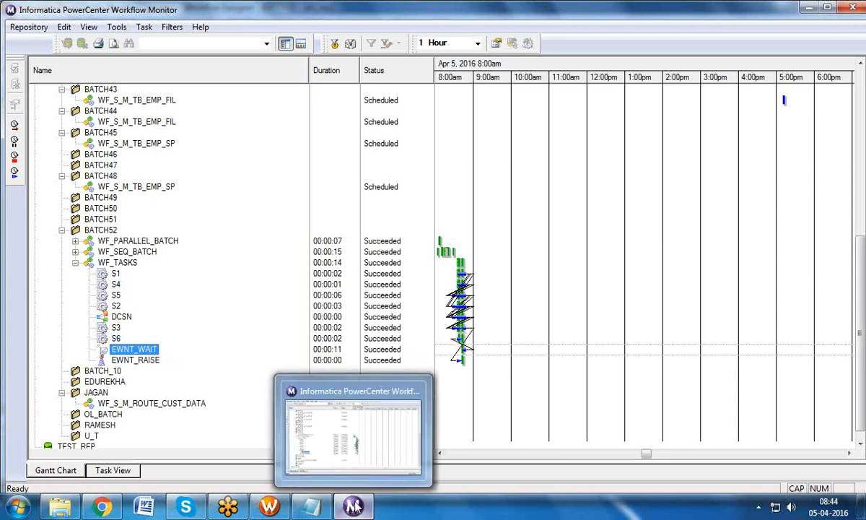
Step: In Workflow Manager, revert S3's overridden SQ_EMP connection back to BATCH52_HR
mouse_move(320, 509)
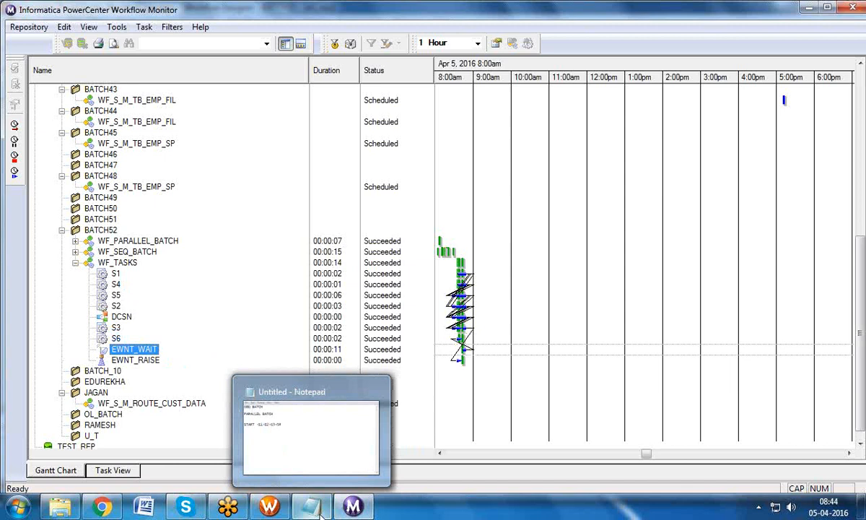
left_click(272, 507)
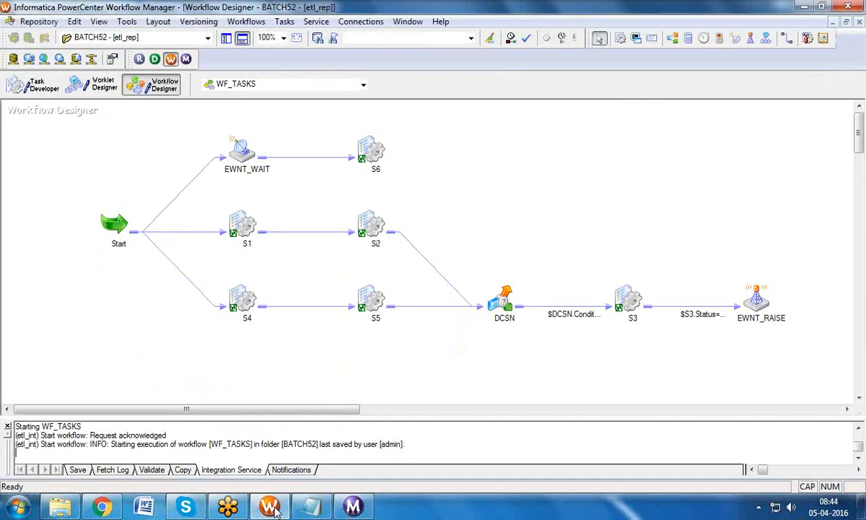
left_click(633, 303)
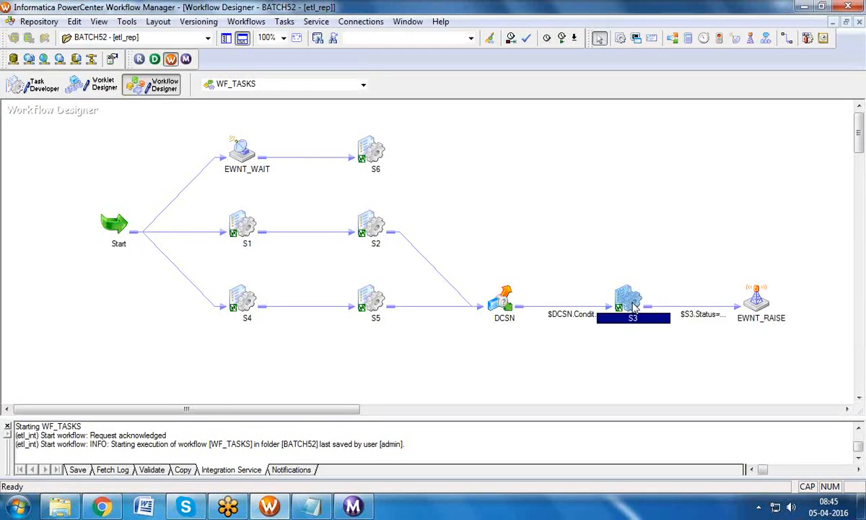
double_click(632, 303)
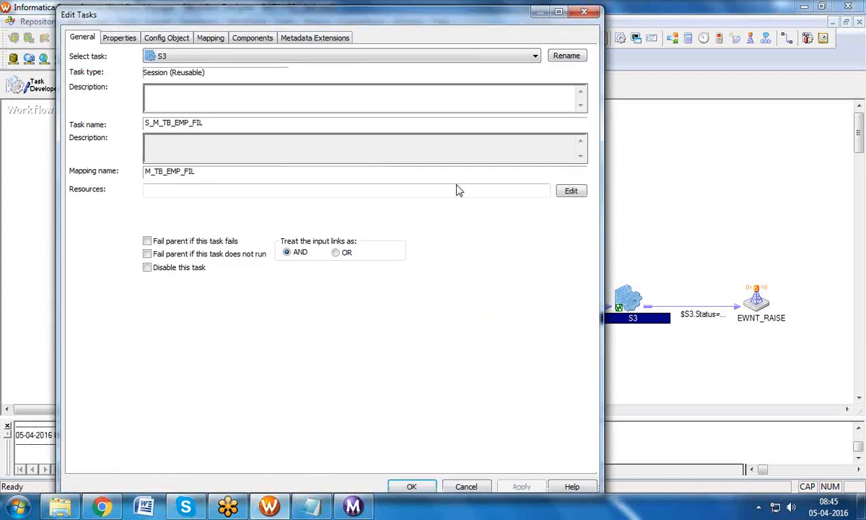
left_click(210, 38)
left_click(128, 143)
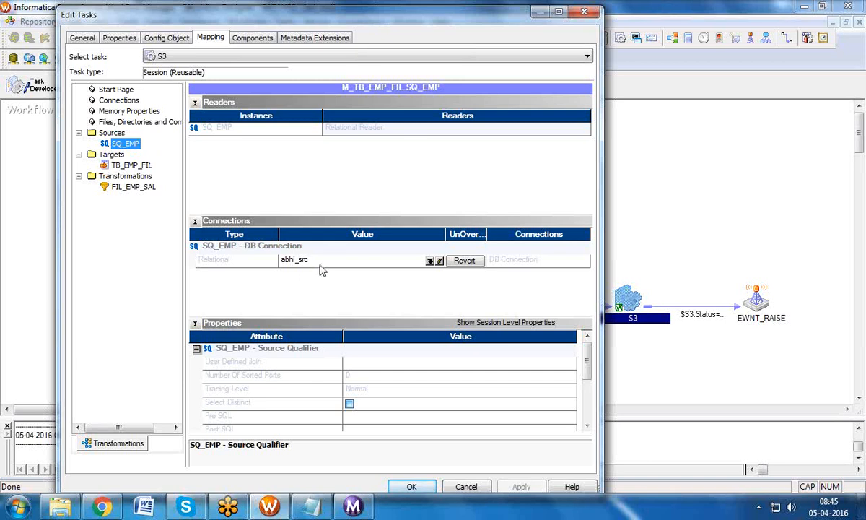
left_click(462, 262)
left_click(407, 288)
Step: Choose BATCH47_TGT as SQ_EMP's connection, save WF_TASKS, and bring Workflow Monitor forward
left_click(462, 259)
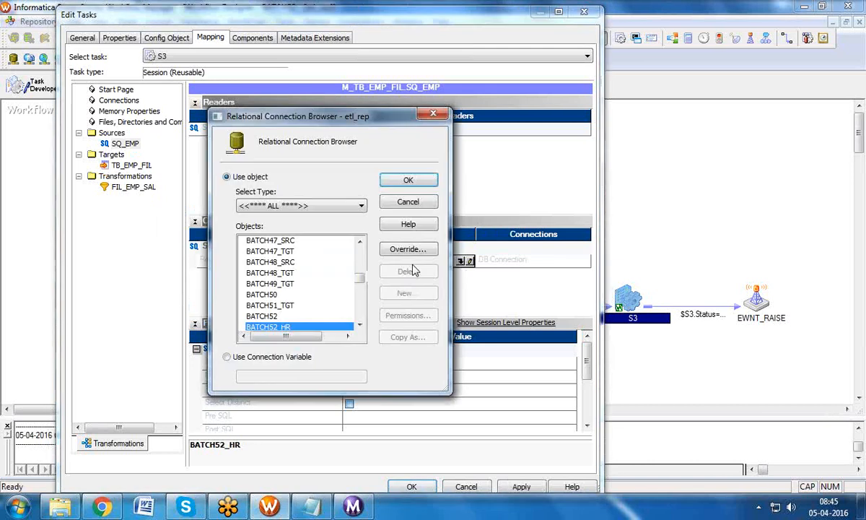
left_click(274, 250)
left_click(406, 181)
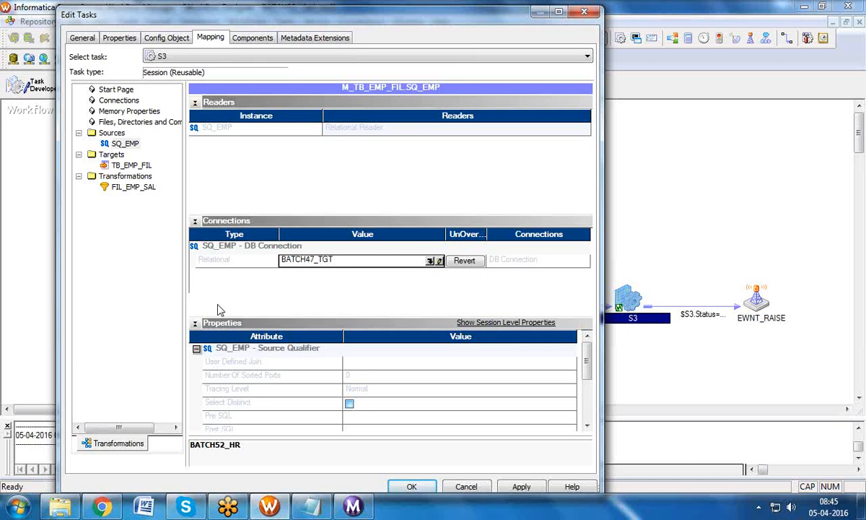
left_click(516, 488)
left_click(411, 487)
key("ctrl+s")
left_click(354, 506)
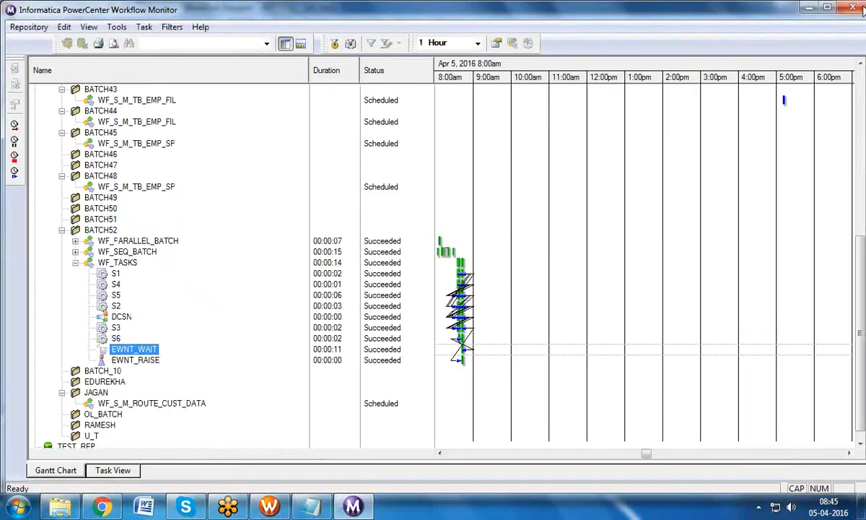
Step: Start the WF_TASKS workflow again from Workflow Manager
left_click(809, 7)
left_click(246, 21)
left_click(254, 96)
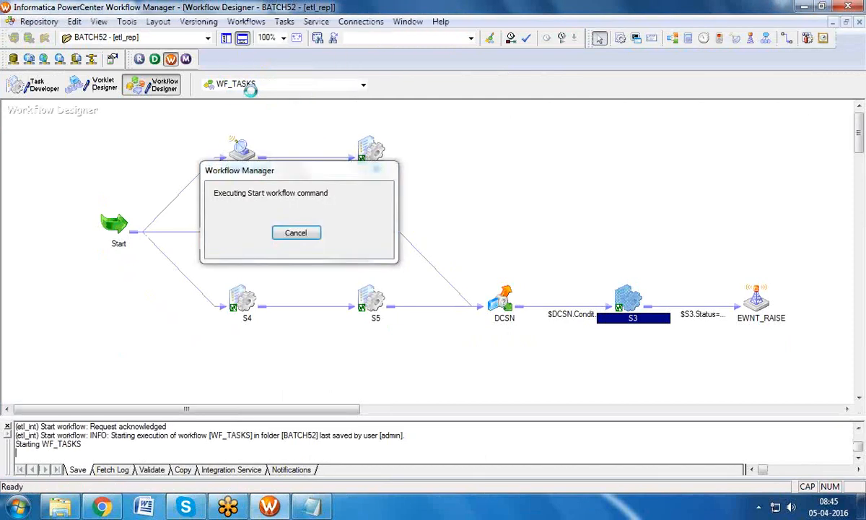
Step: In Workflow Monitor connected to etl_int, inspect the failed S3 and still-running EWNT_WAIT
left_click(186, 60)
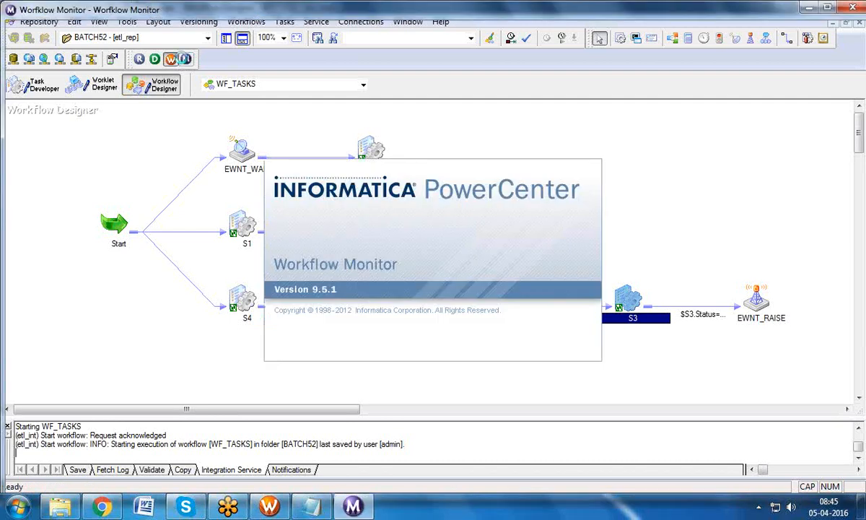
left_click(514, 200)
double_click(81, 111)
left_click(827, 8)
scroll(804, 263, "down", 8)
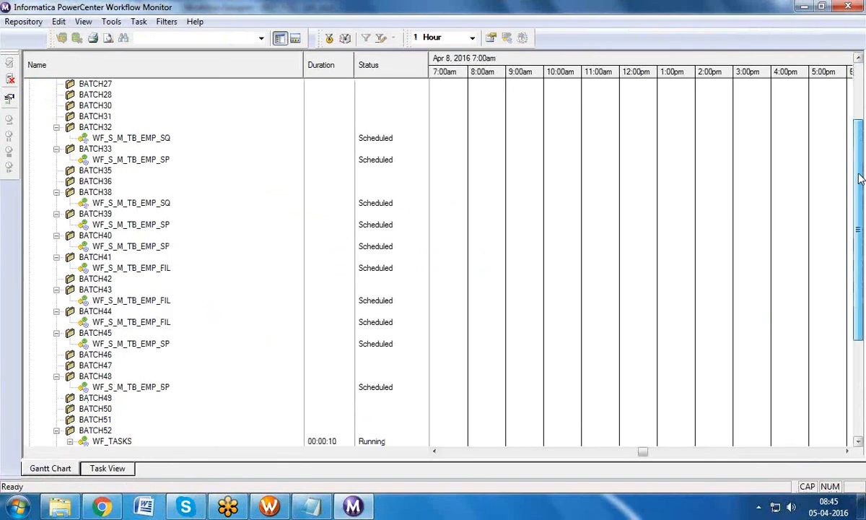
left_click(108, 353)
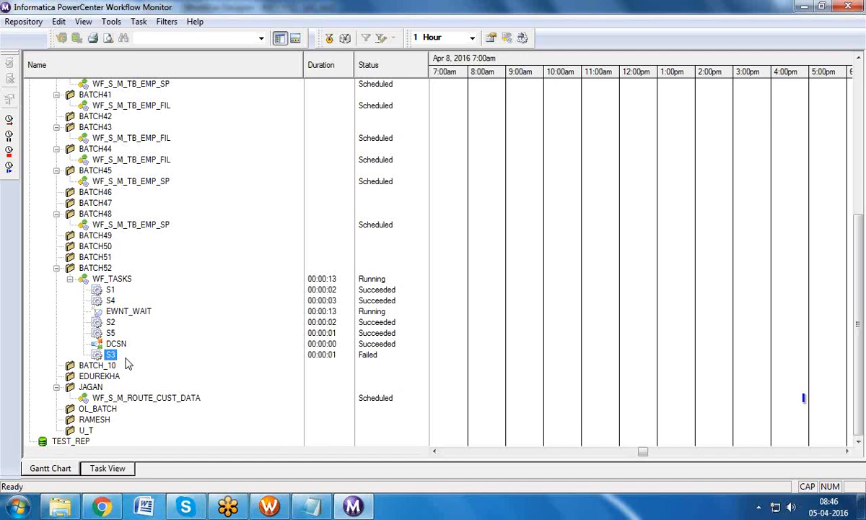
left_click(121, 311)
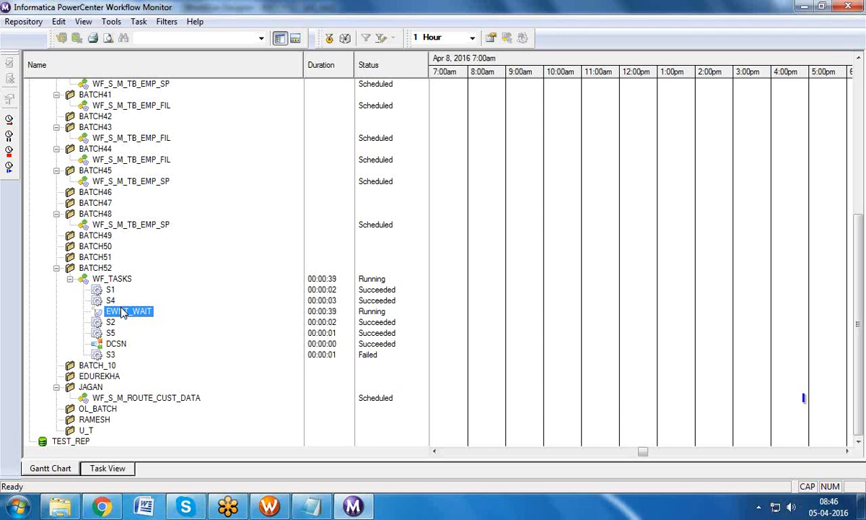
Step: Abort the running EWNT_WAIT task so WF_TASKS shows Aborted, then return to Workflow Manager
right_click(122, 311)
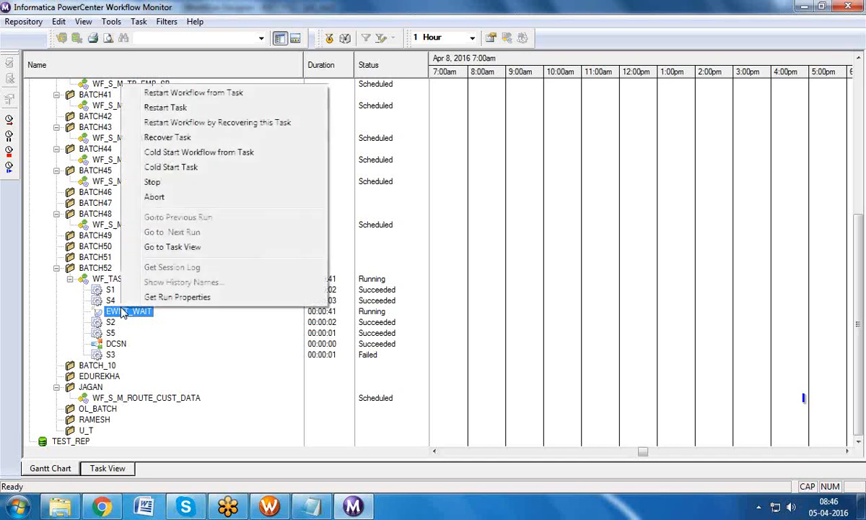
left_click(153, 197)
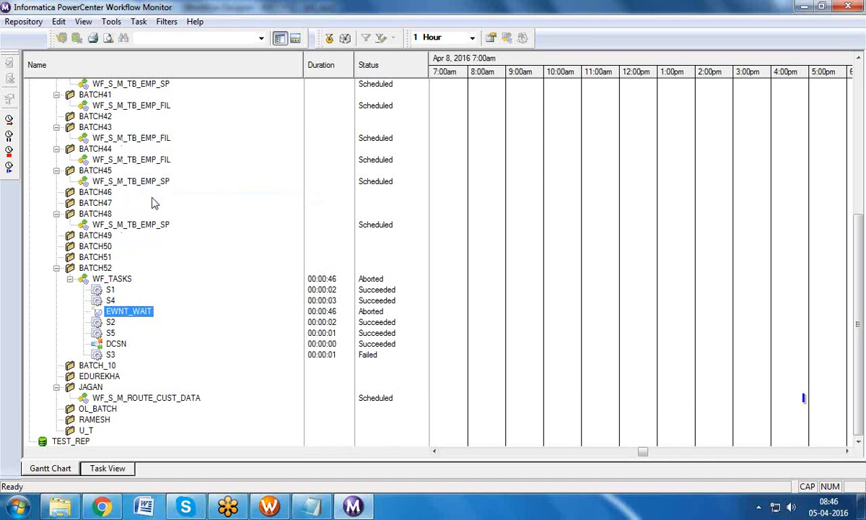
left_click(272, 508)
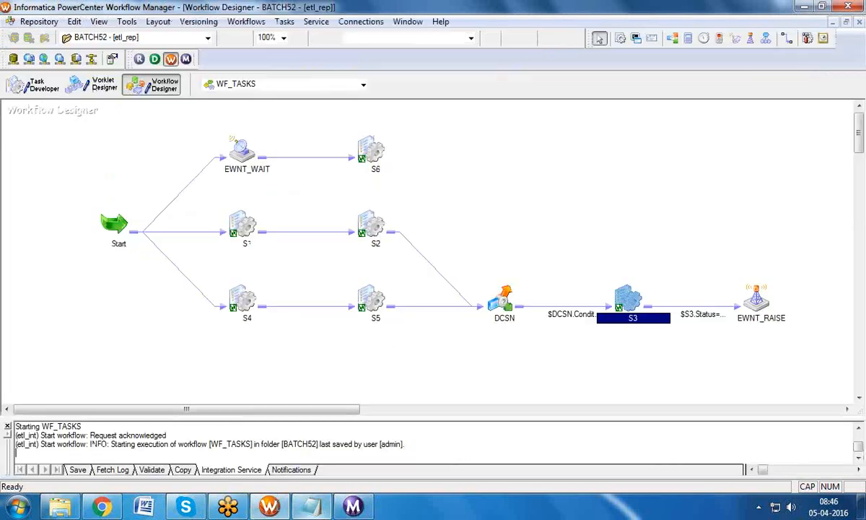
left_click(283, 22)
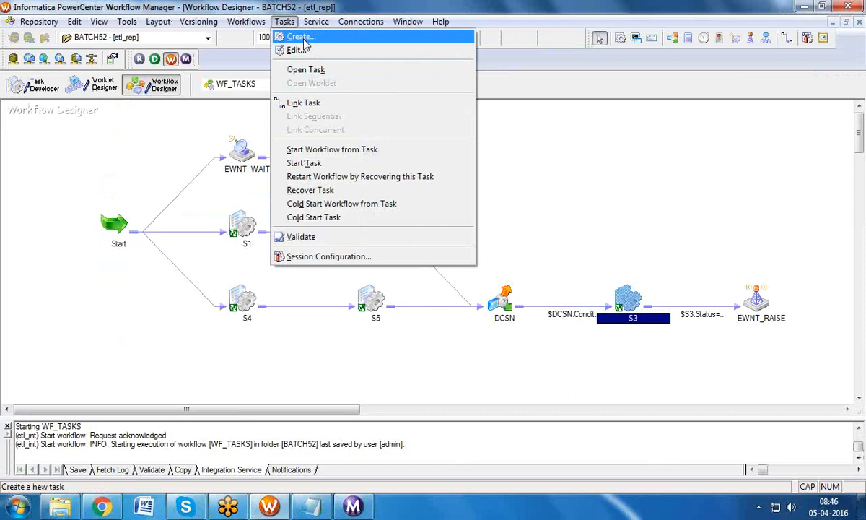
left_click(300, 36)
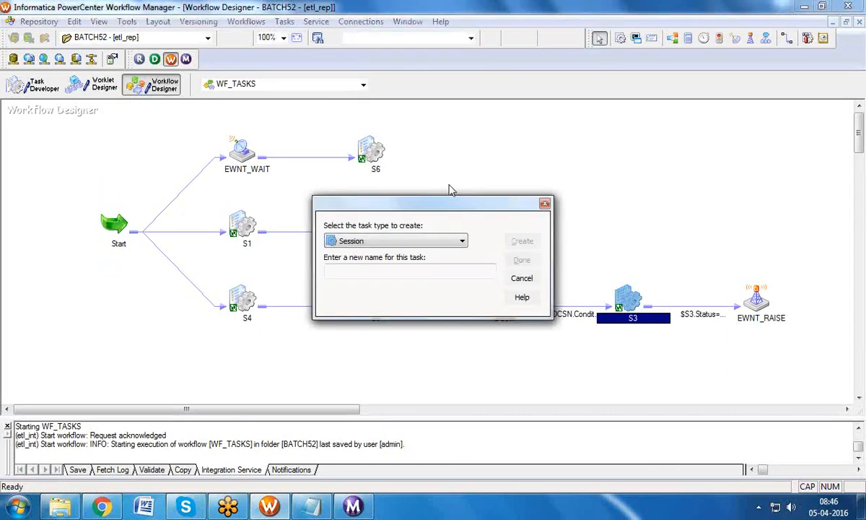
key("c")
key("c")
key("Tab")
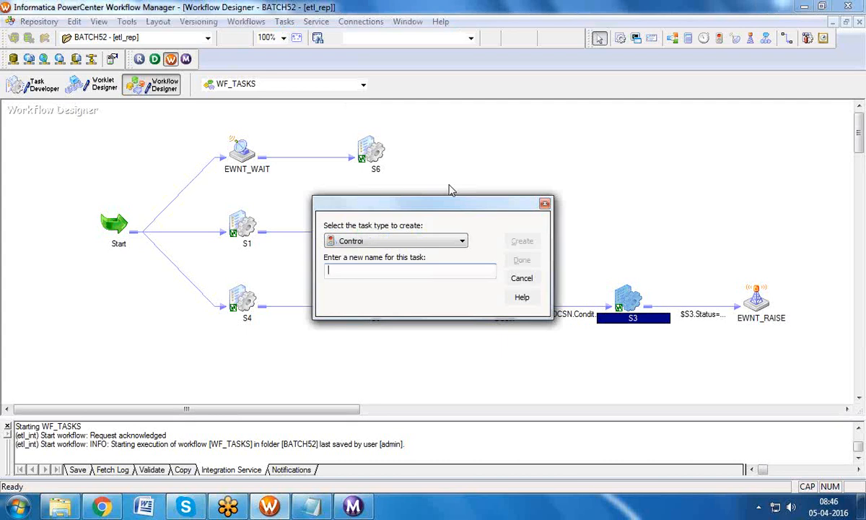
type("CNTRL")
left_click(520, 242)
left_click(520, 259)
left_click_drag(76, 139, 490, 142)
double_click(490, 143)
left_click(137, 37)
left_click(585, 13)
left_click(617, 153)
left_click(495, 148)
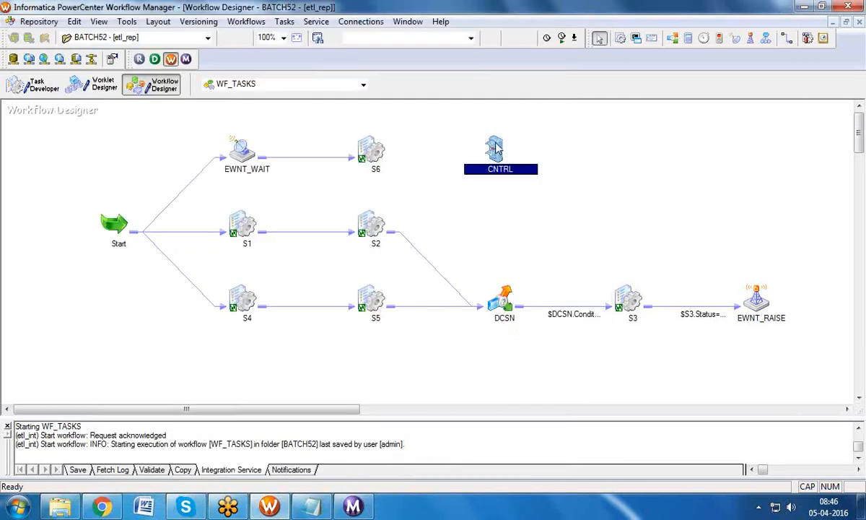
key("Delete")
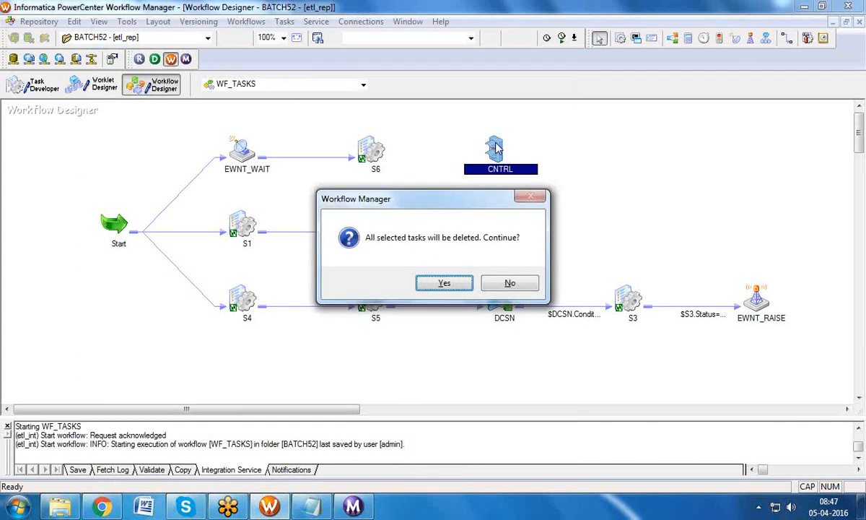
left_click(444, 283)
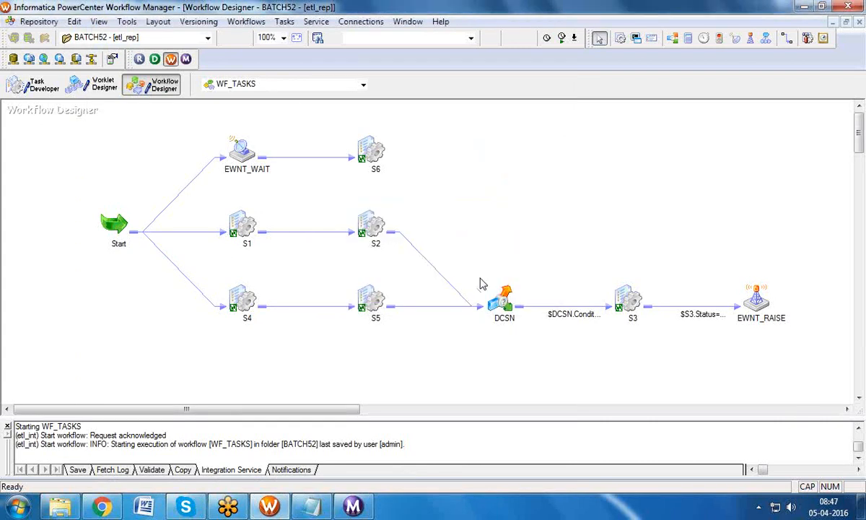
Step: Revert the connection override on SQ_EMP in session S3's mapping settings
double_click(626, 298)
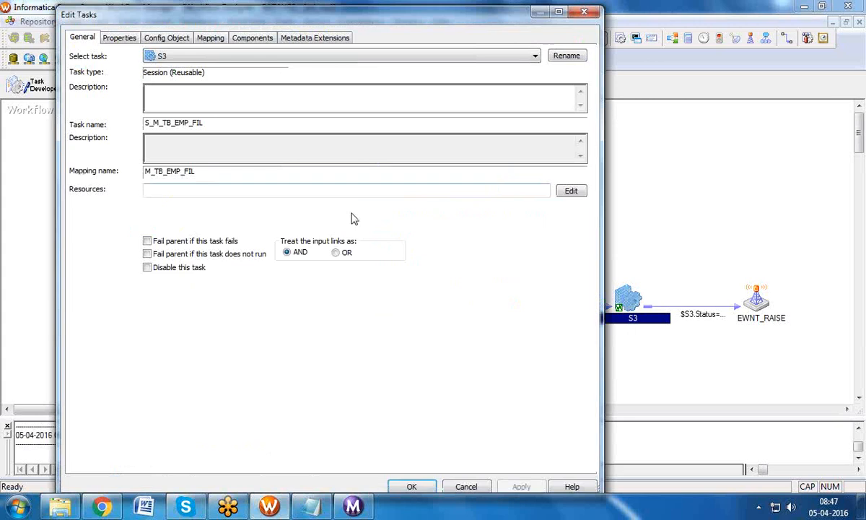
left_click(196, 41)
left_click(126, 142)
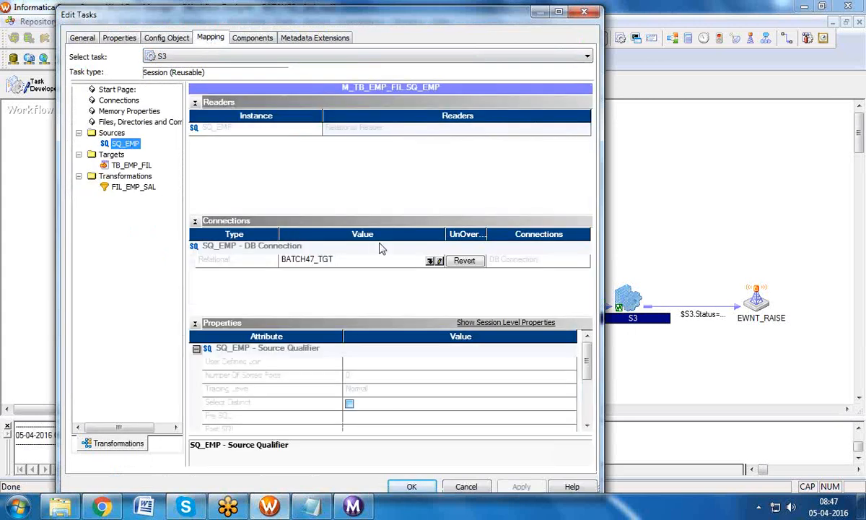
left_click(463, 260)
left_click(388, 287)
left_click(411, 486)
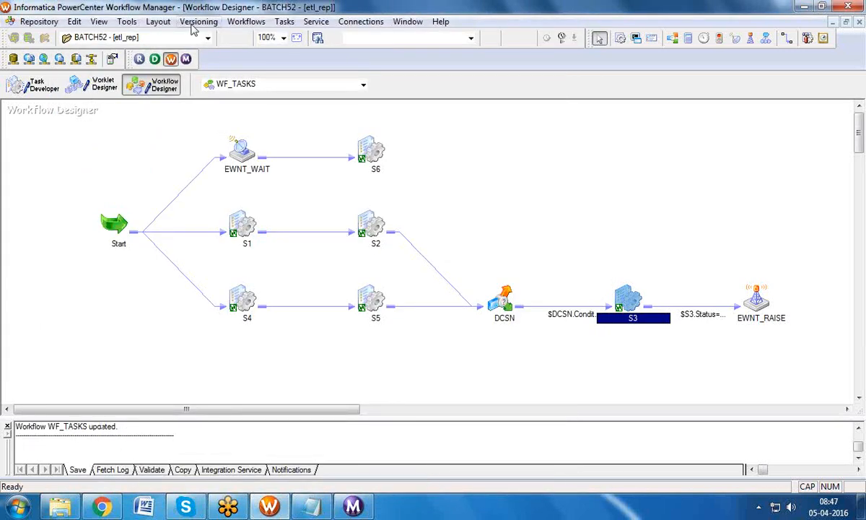
Step: Start WF_TASKS again and watch it succeed in Workflow Monitor
left_click(249, 21)
left_click(265, 96)
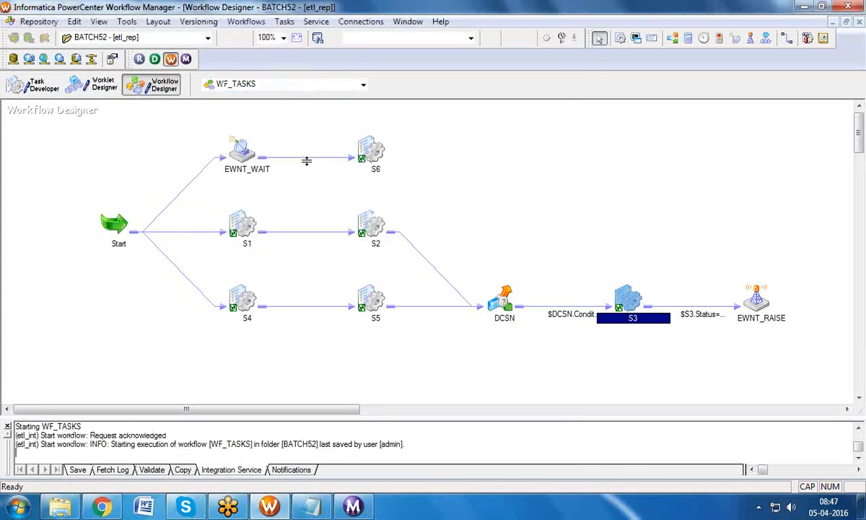
left_click(351, 506)
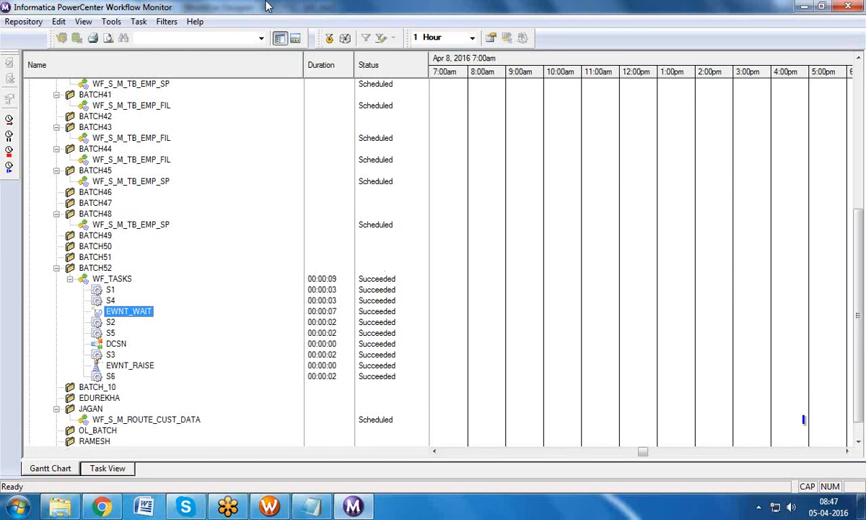
Step: Back in Workflow Manager, confirm EWNT_WAIT waits for the S3_SUCCESS event
left_click(279, 502)
left_click(221, 149)
left_click(751, 320)
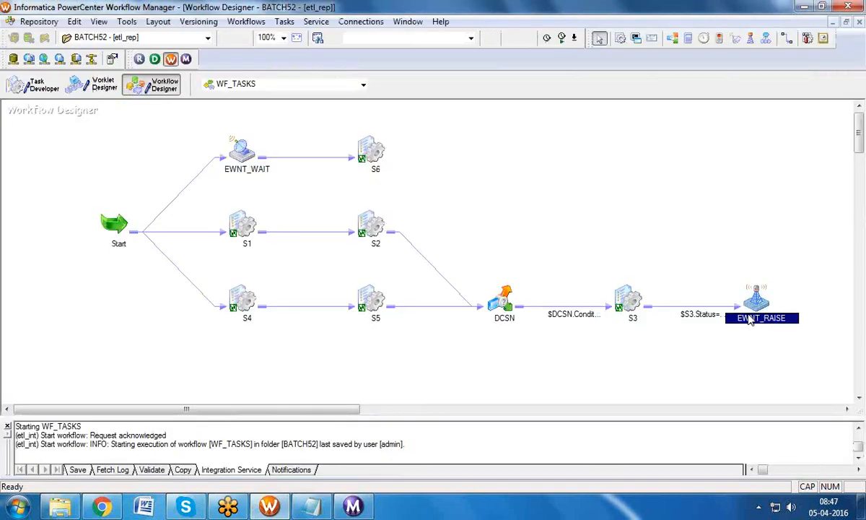
double_click(240, 148)
left_click(158, 37)
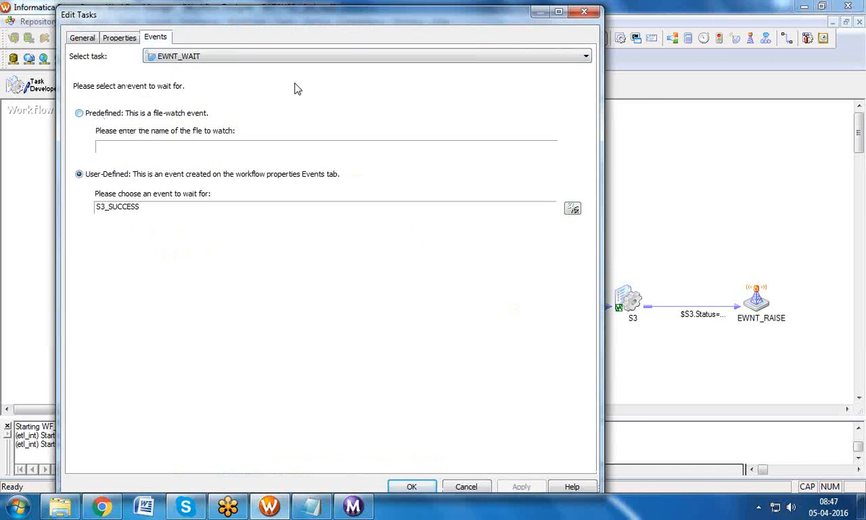
left_click(581, 13)
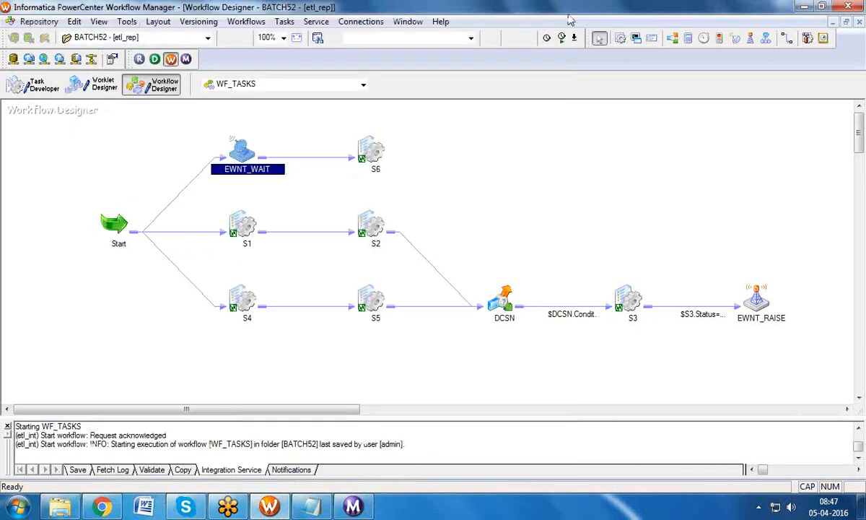
Step: Select the S3 and S6 sessions in turn to review them in the WF_TASKS diagram
left_click(635, 303)
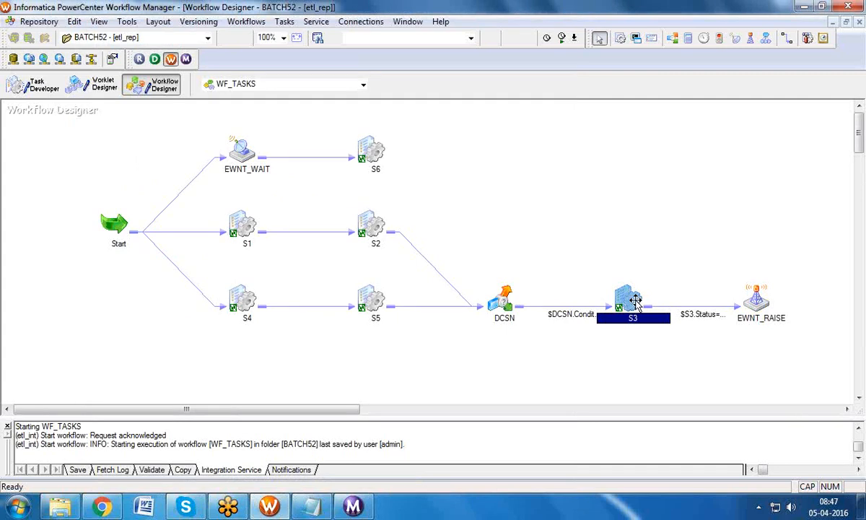
left_click(370, 153)
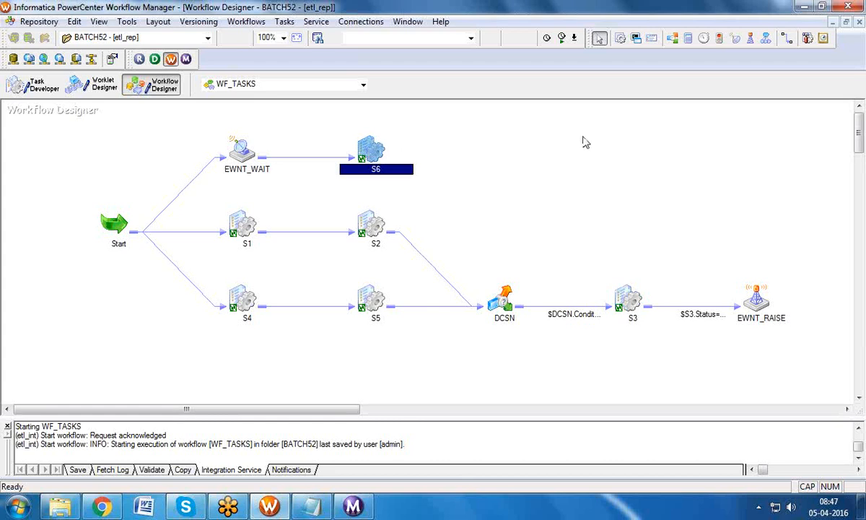
left_click(629, 300)
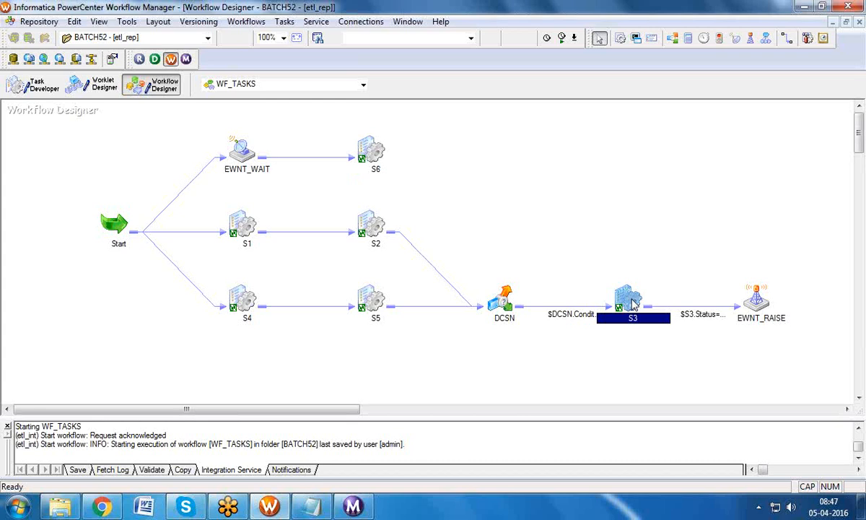
left_click(376, 148)
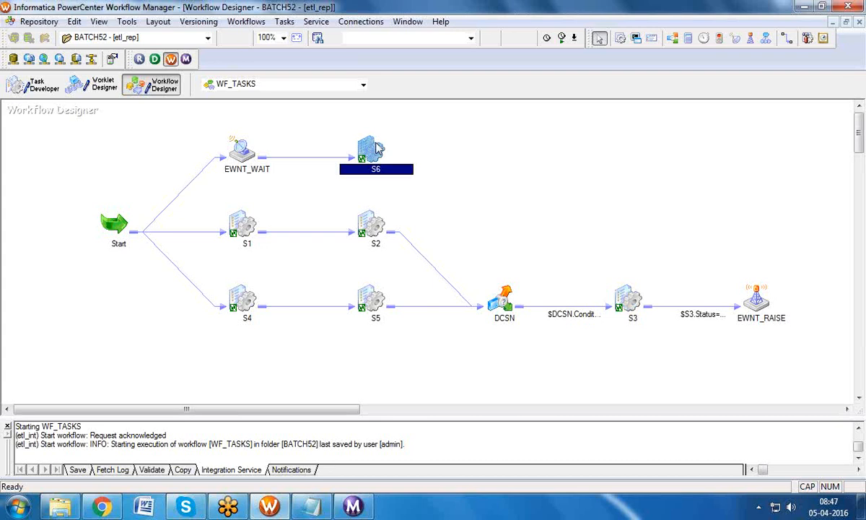
left_click(391, 126)
left_click(373, 148)
left_click(628, 301)
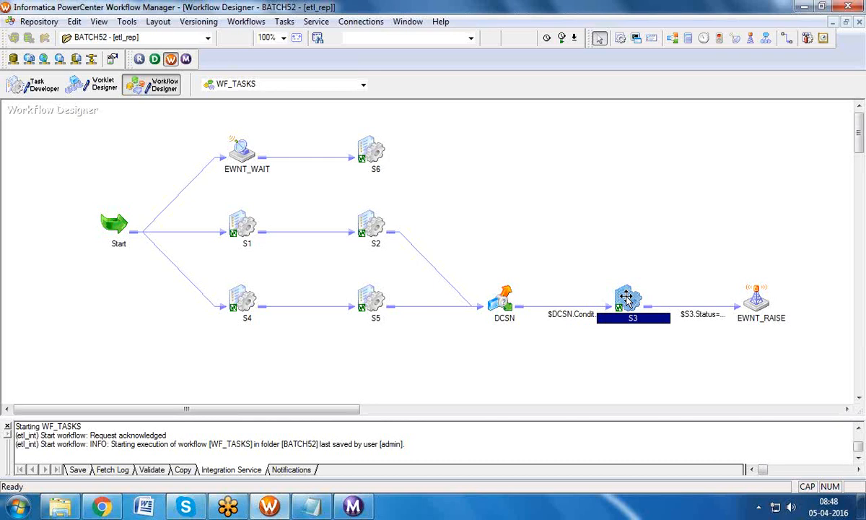
left_click(253, 154)
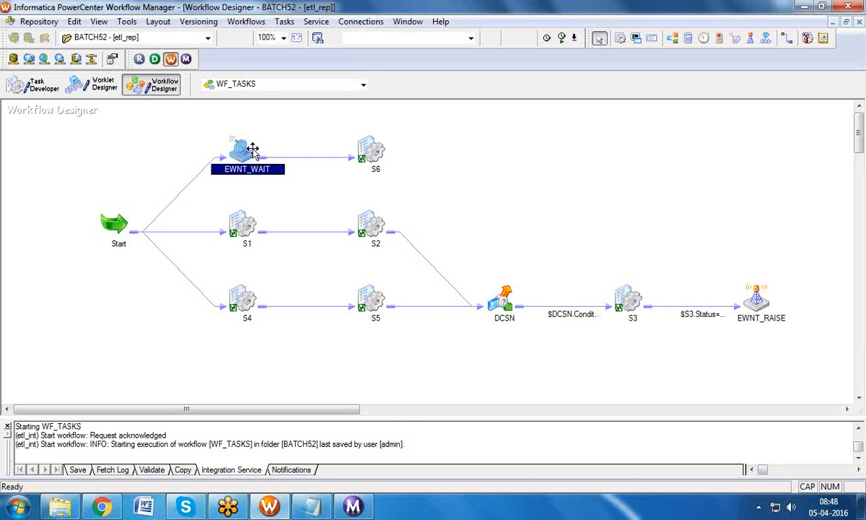
left_click(629, 298)
mouse_move(630, 301)
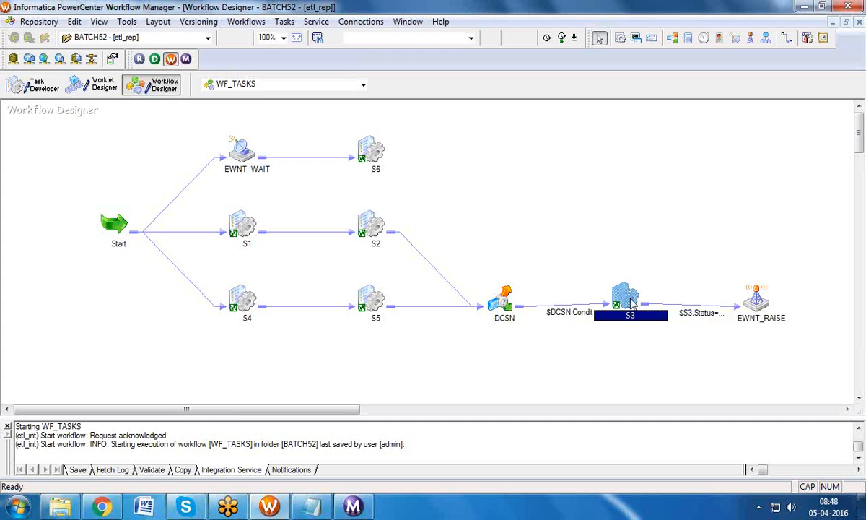
left_click(371, 153)
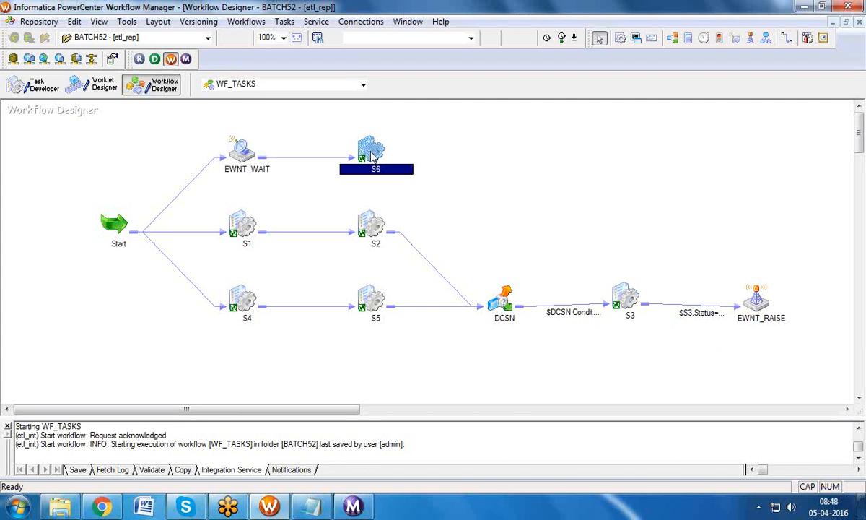
double_click(237, 141)
left_click(154, 37)
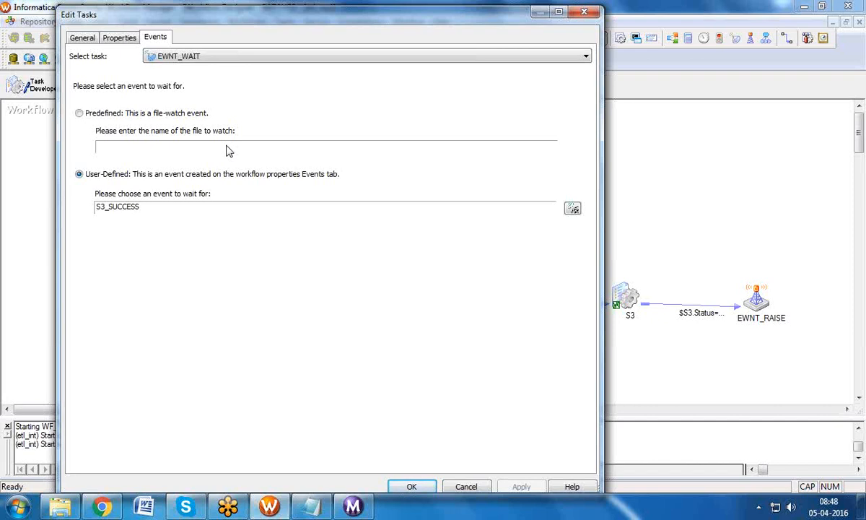
left_click(582, 12)
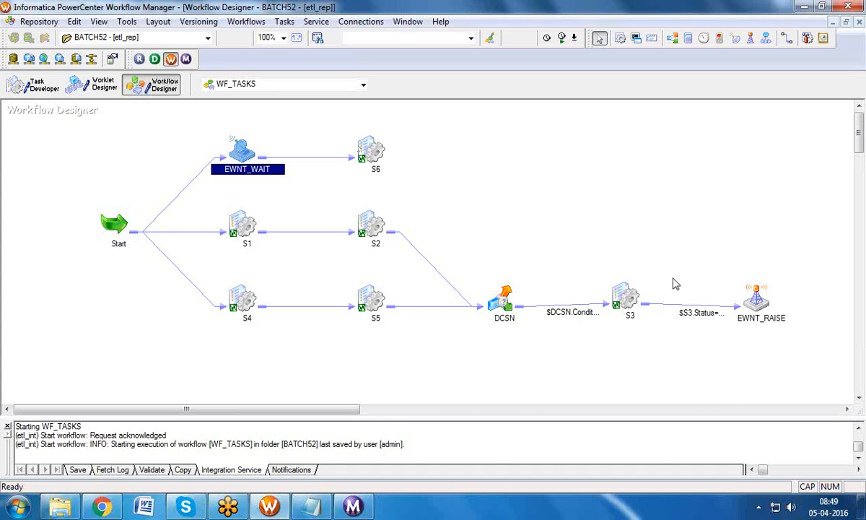
Step: Create a new Timer task named TIMER in WF_TASKS
left_click(764, 303)
left_click(218, 146)
left_click(284, 21)
left_click(289, 36)
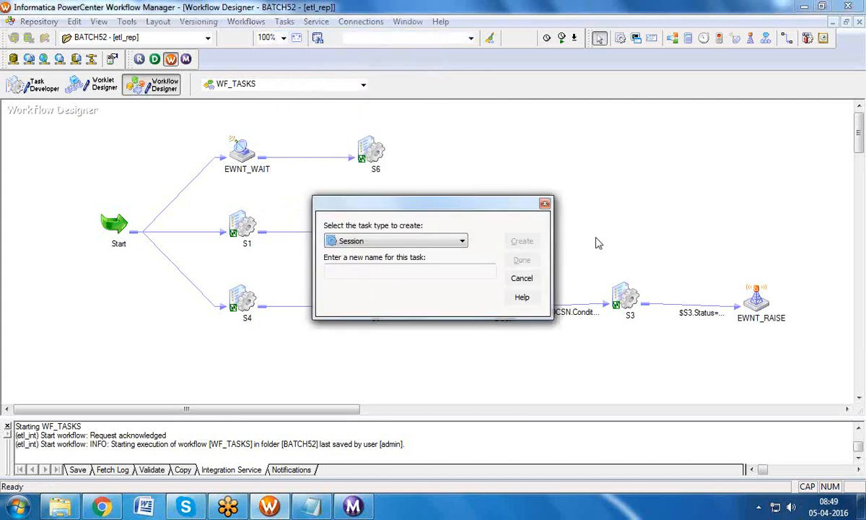
key("t")
key("Tab")
type("TIMER")
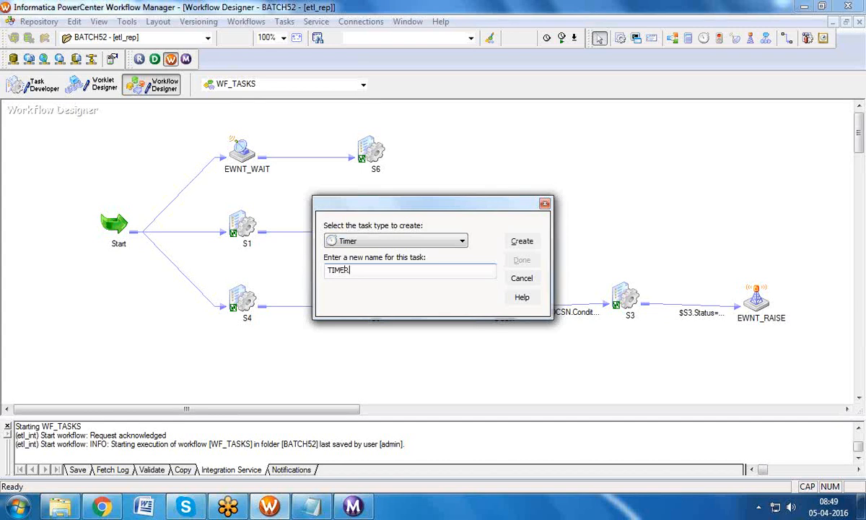
left_click(538, 243)
left_click(522, 260)
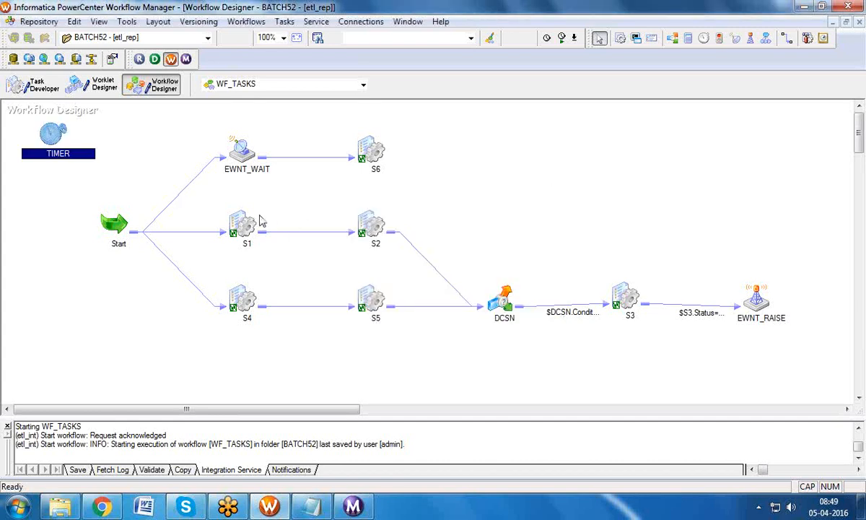
Step: Delete the S1–S2 link, place TIMER between S1 and S2, and link TIMER to S2
left_click(236, 216)
left_click(301, 232)
key("Delete")
left_click(401, 272)
left_click_drag(375, 229, 402, 229)
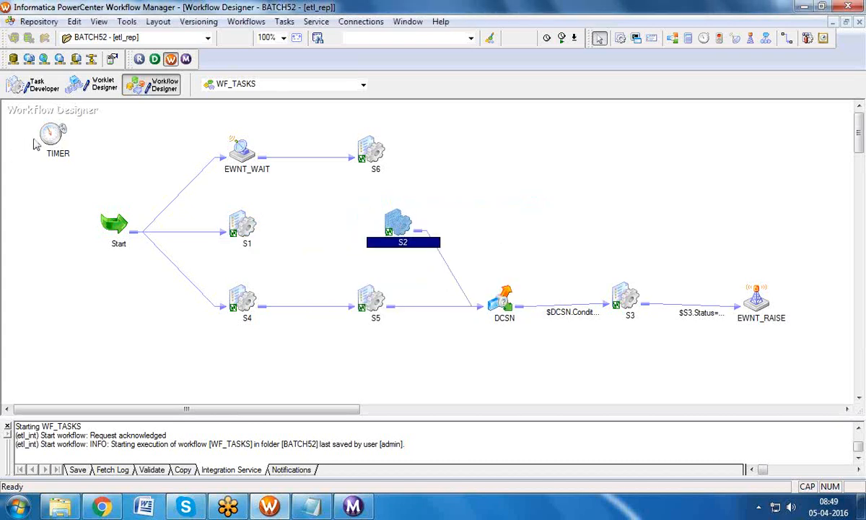
left_click_drag(46, 134, 307, 220)
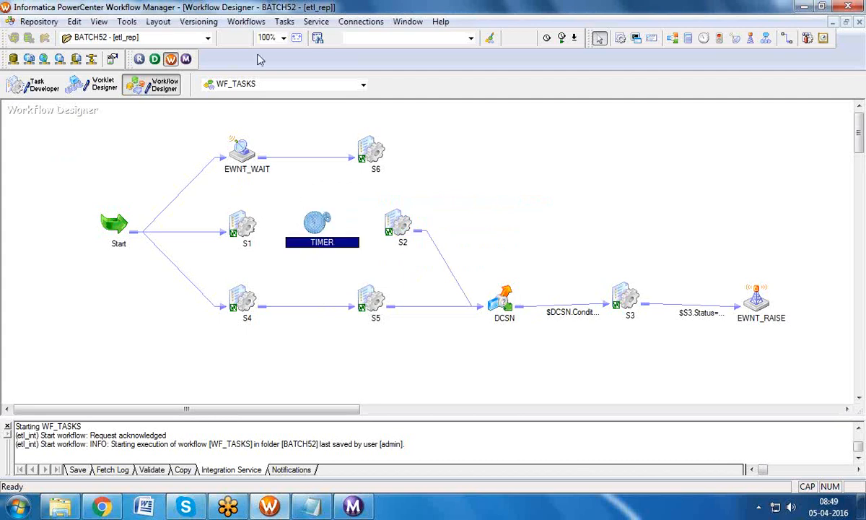
left_click(284, 22)
left_click(303, 102)
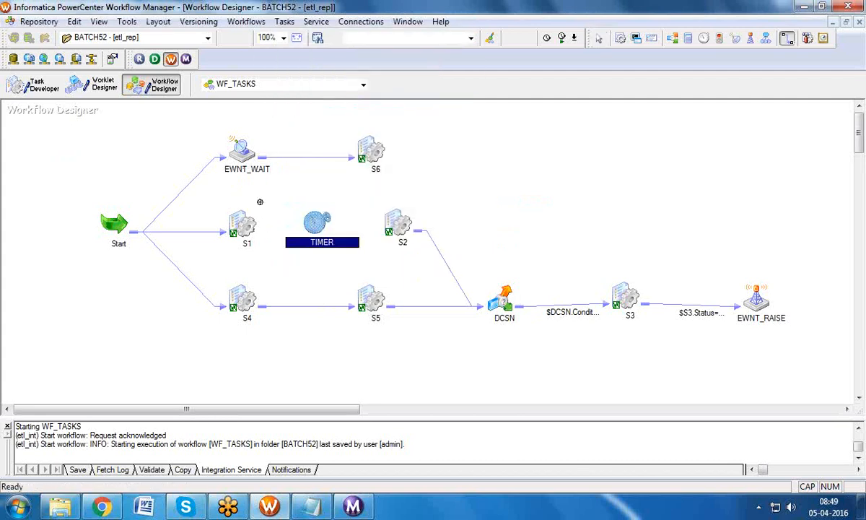
left_click_drag(306, 213, 394, 225)
double_click(325, 226)
left_click(113, 37)
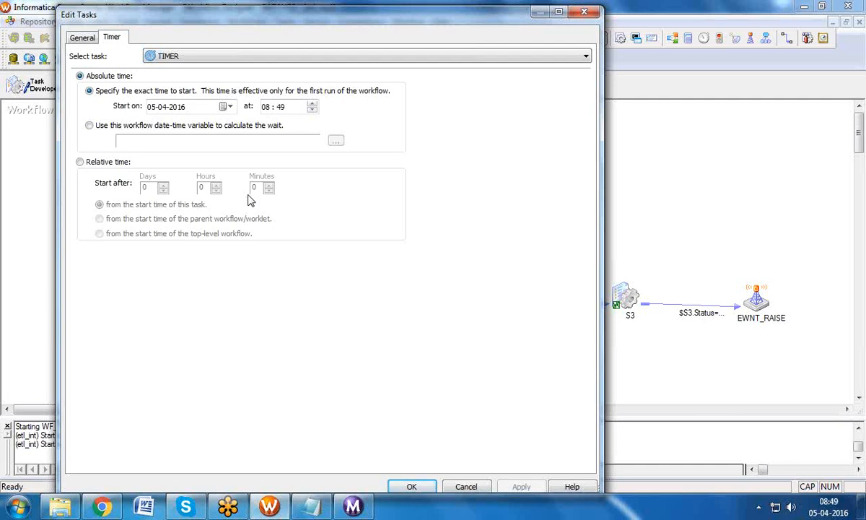
left_click(582, 13)
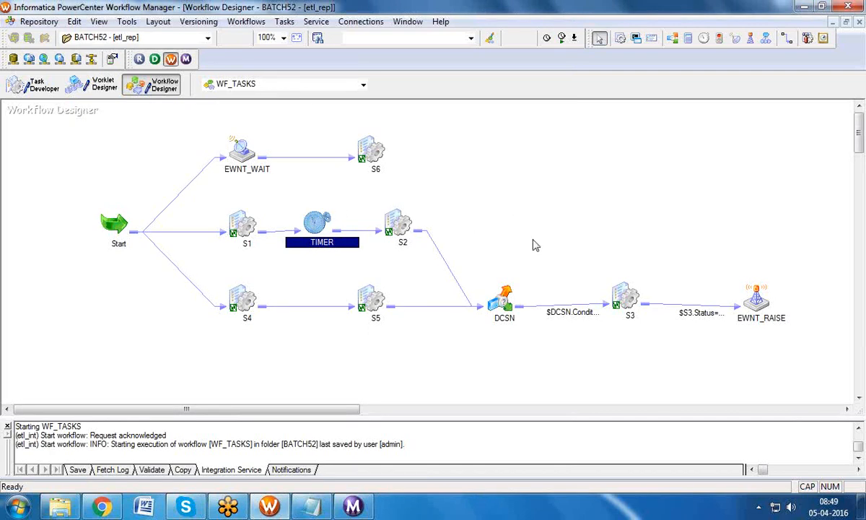
Step: Open BATCH52's WF_S_M_TB_EMP_AGG and delete its WRKLT_SEQ worklet
left_click(228, 39)
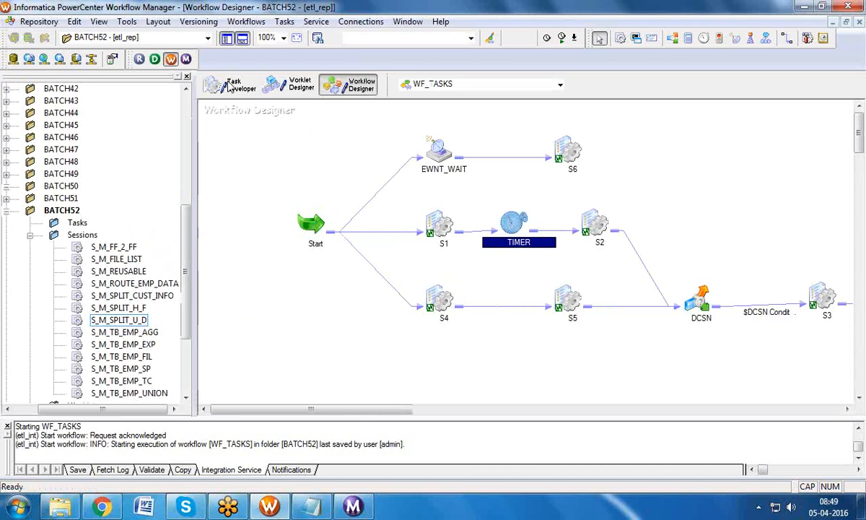
left_click(30, 234)
left_click(63, 309)
left_click_drag(105, 410, 132, 401)
left_click_drag(178, 341, 177, 371)
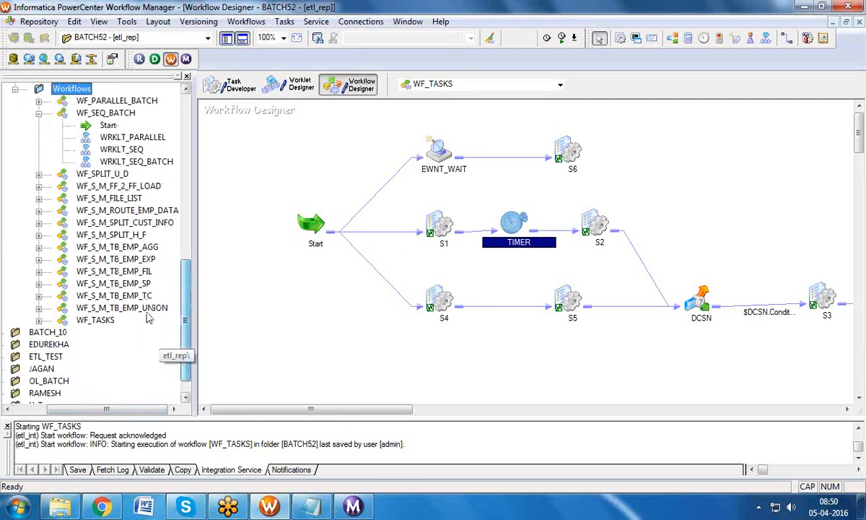
left_click_drag(130, 247, 286, 249)
left_click(661, 226)
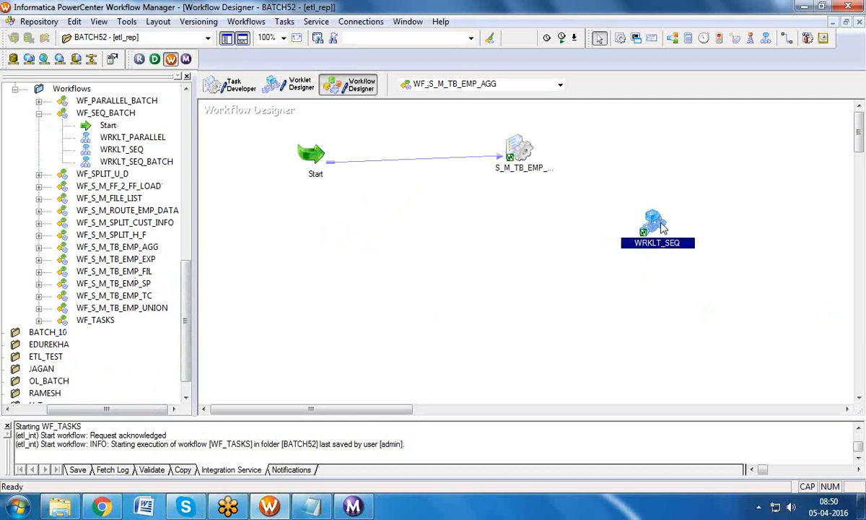
key("Delete")
left_click(444, 282)
Step: Open the EXP, SP and AGG workflows in turn and browse BATCH52's workflow list
left_click_drag(145, 258, 338, 240)
left_click_drag(121, 283, 359, 291)
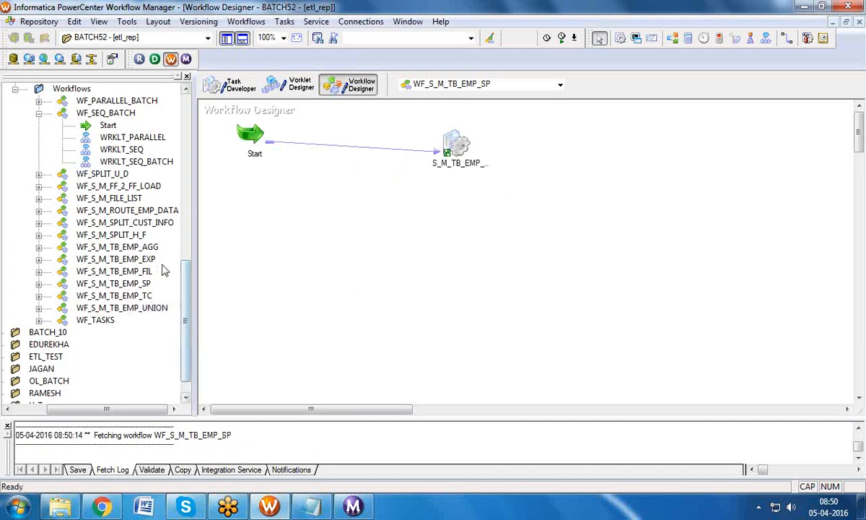
left_click_drag(146, 248, 264, 254)
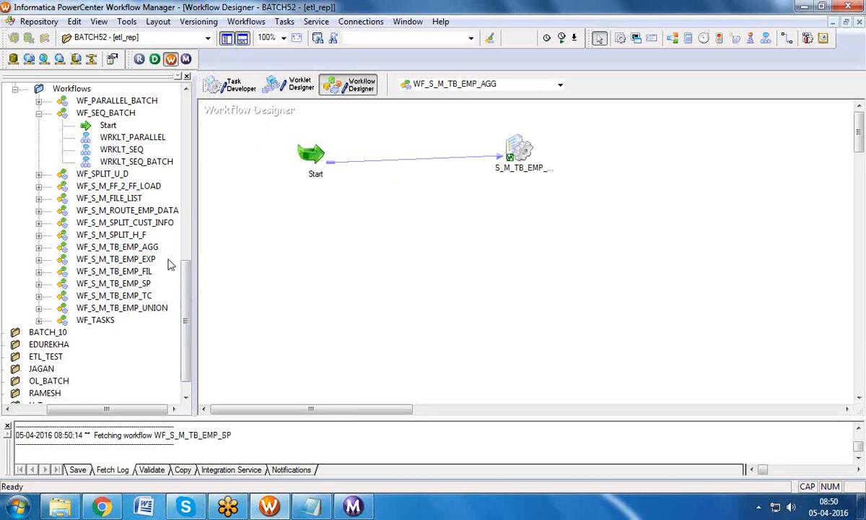
left_click(140, 260)
left_click(138, 272)
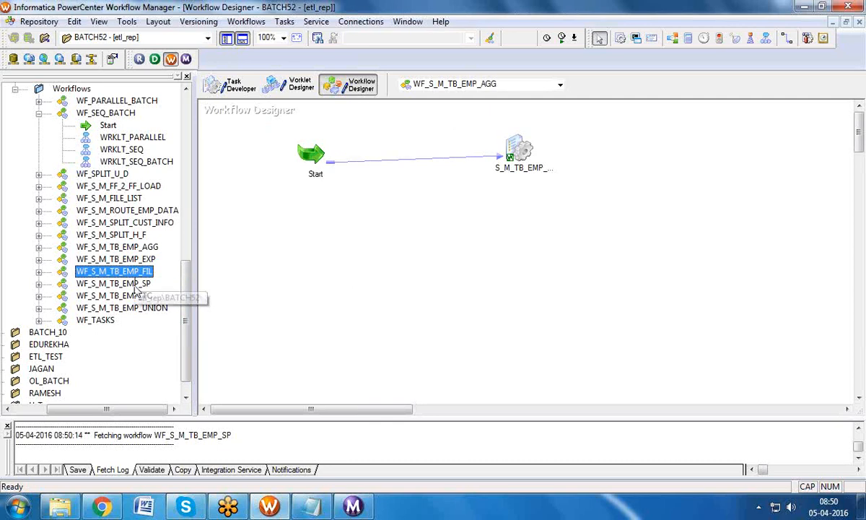
left_click(137, 285)
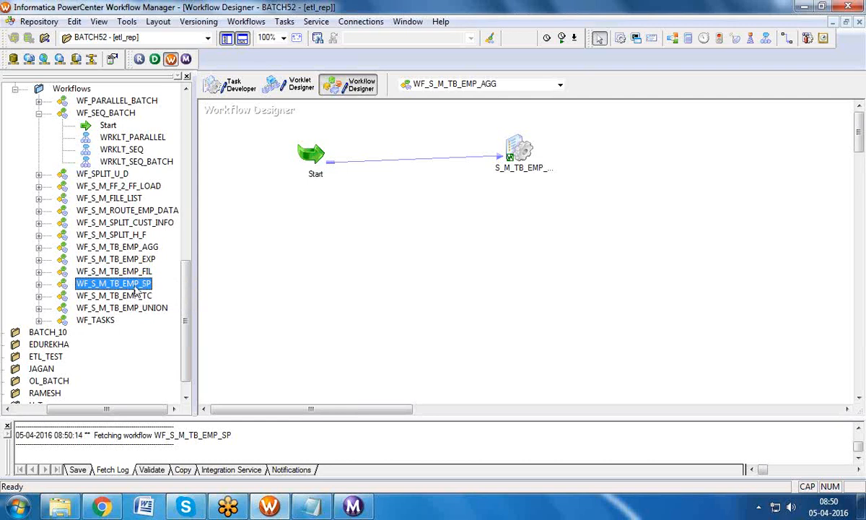
left_click(129, 248)
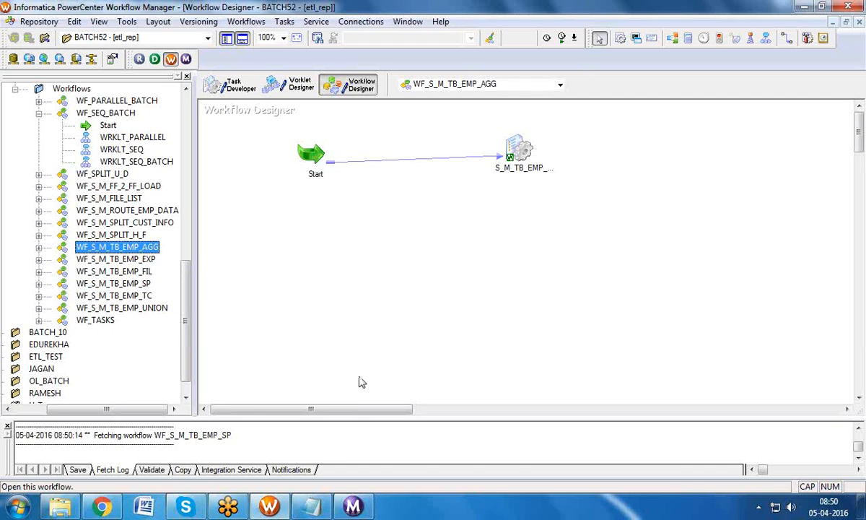
left_click_drag(185, 285, 240, 123)
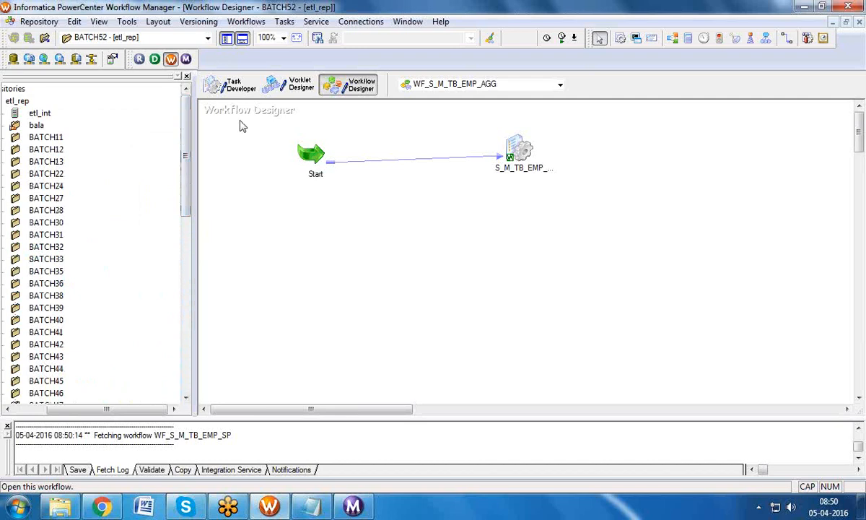
left_click(246, 21)
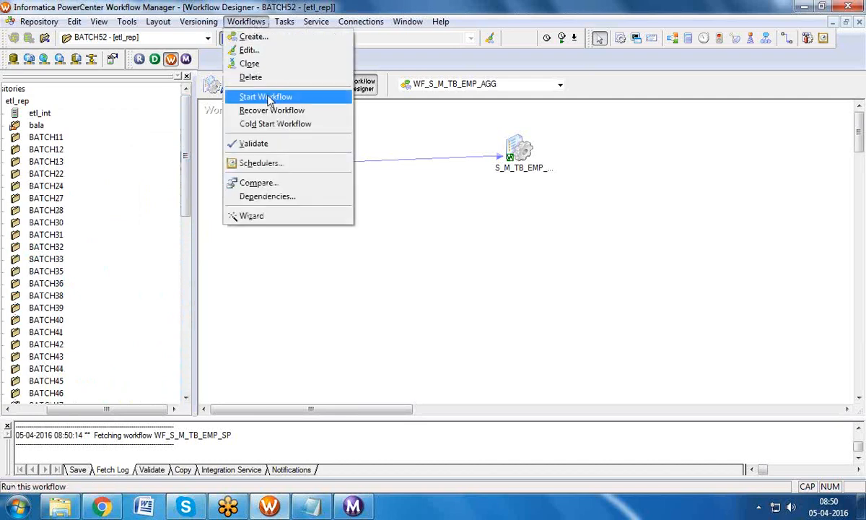
left_click(415, 218)
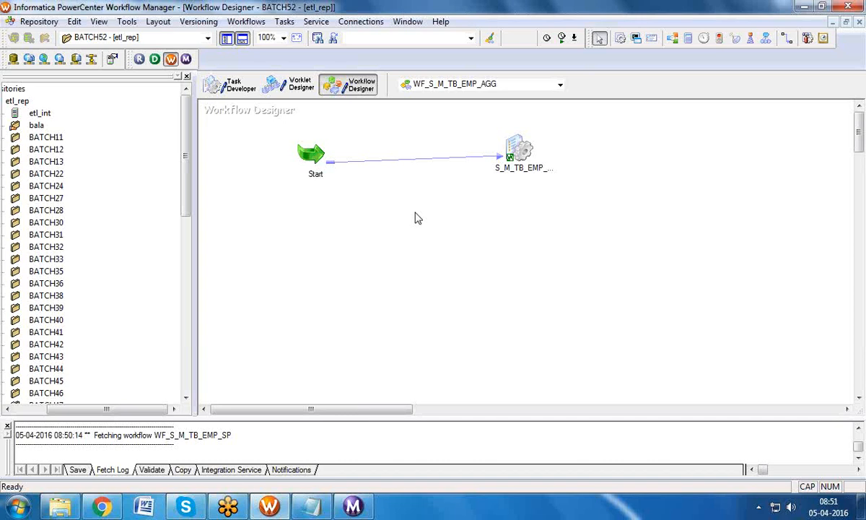
left_click(241, 37)
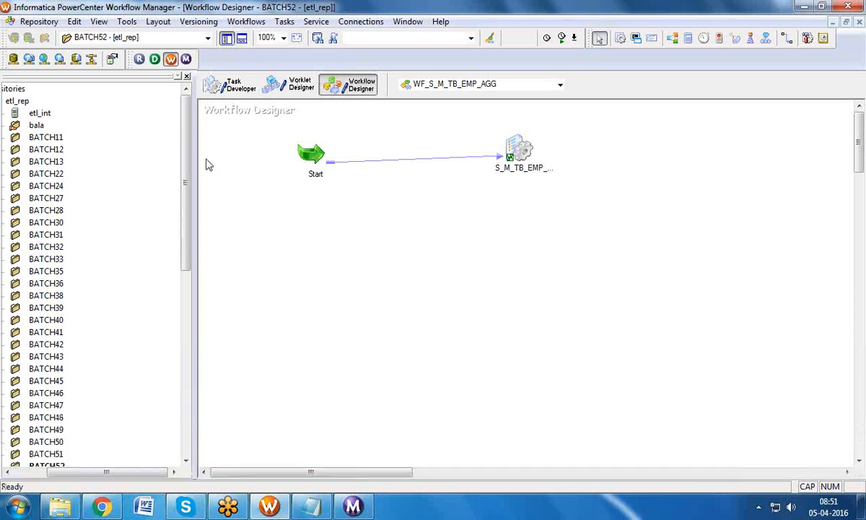
left_click_drag(194, 230, 195, 307)
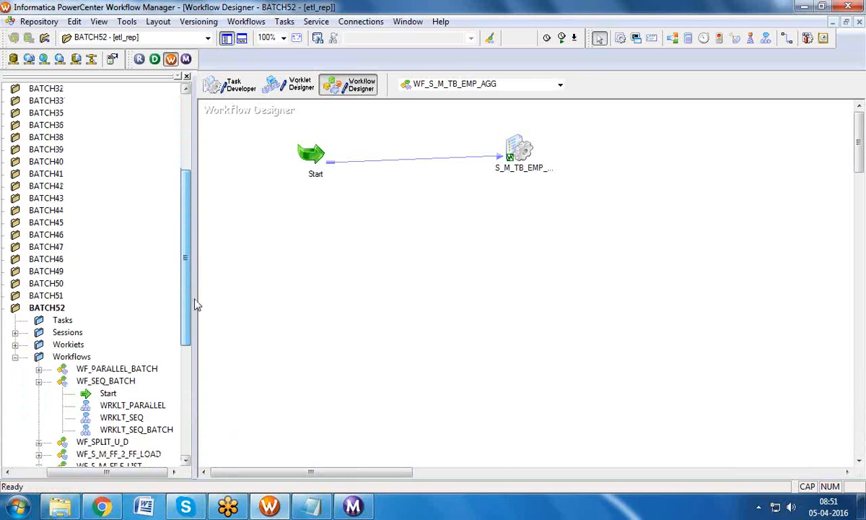
Step: Open BATCH51's WF_S_M_TB_EMP_TC workflow and the settings of its CMD2 task
double_click(59, 297)
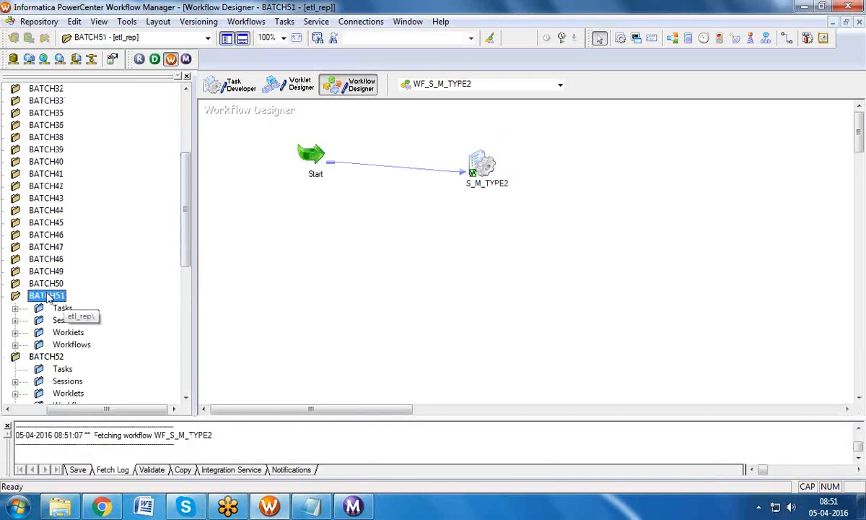
left_click(241, 37)
left_click(14, 344)
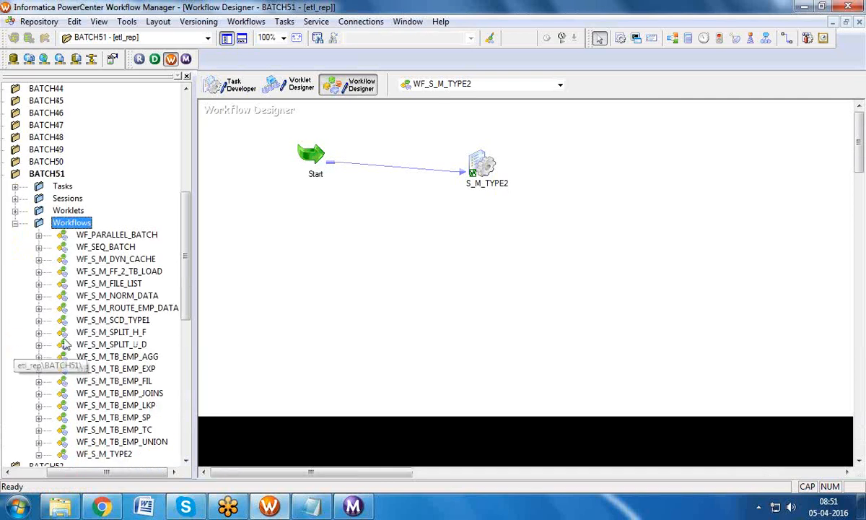
left_click_drag(184, 278, 195, 335)
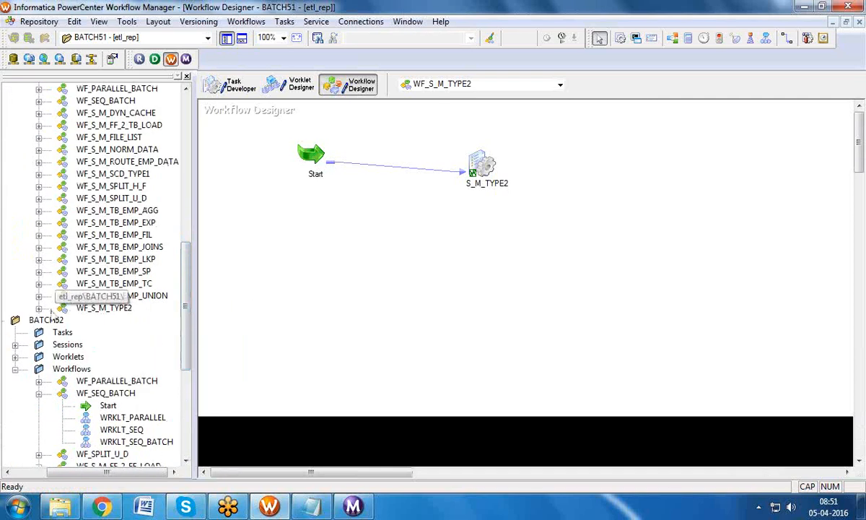
left_click(39, 296)
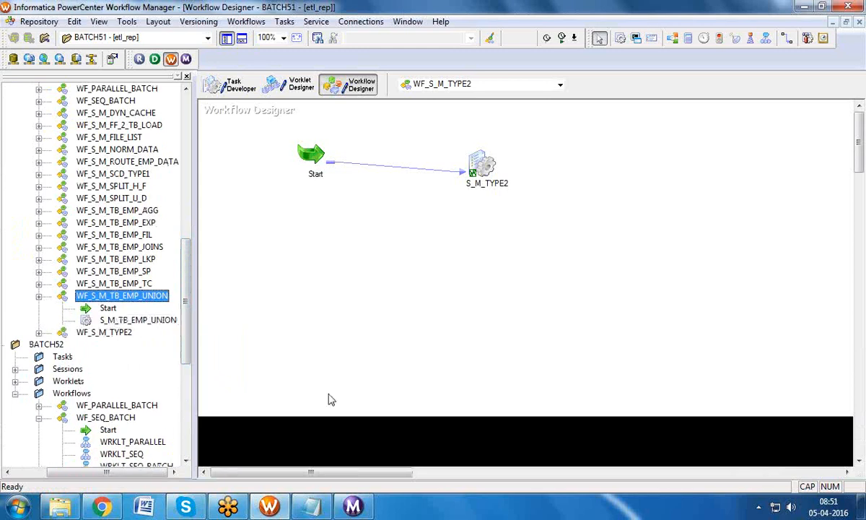
left_click(38, 284)
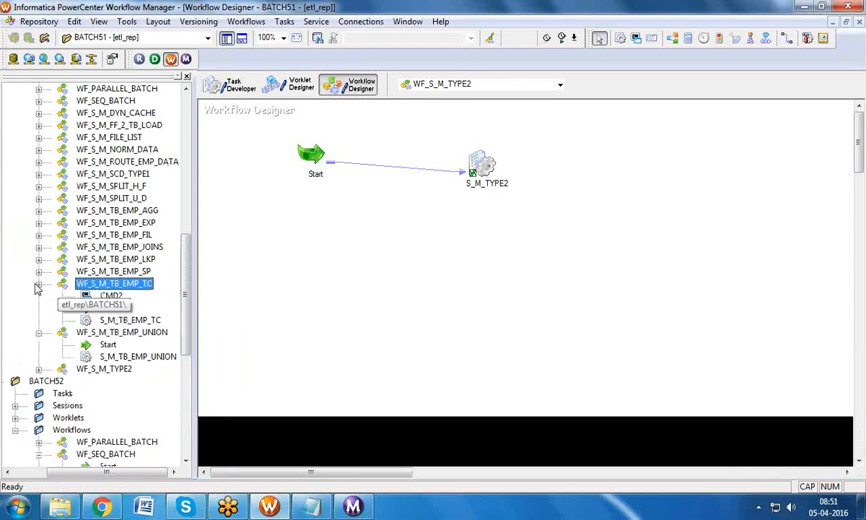
double_click(134, 285)
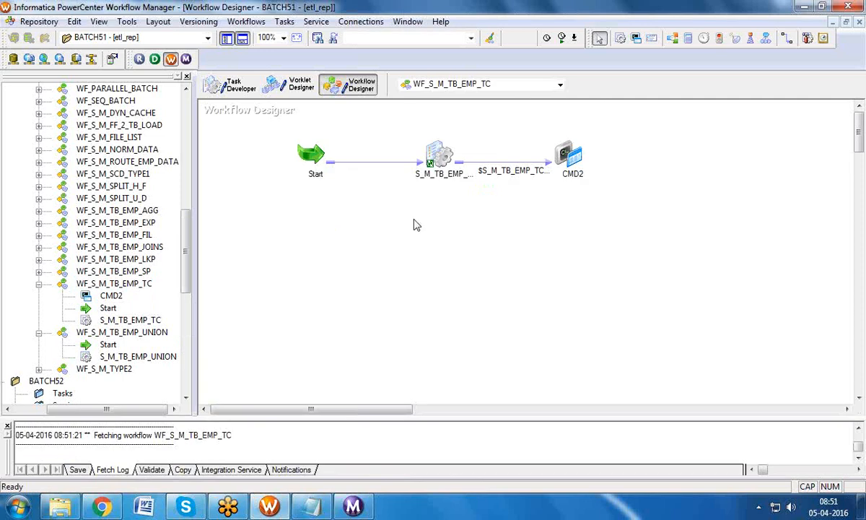
double_click(574, 156)
Step: Read CMD2's Command1 pmcmd startworkflow text, then close the editor and task settings
left_click(180, 40)
left_click(570, 134)
left_click(585, 134)
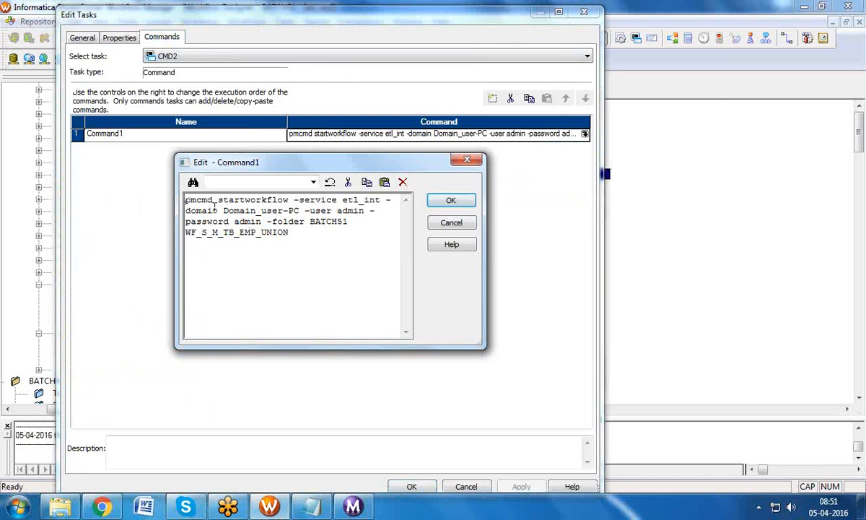
left_click_drag(305, 200, 361, 211)
left_click(246, 211)
left_click_drag(236, 224, 253, 224)
left_click_drag(316, 224, 170, 186)
key("ctrl+c")
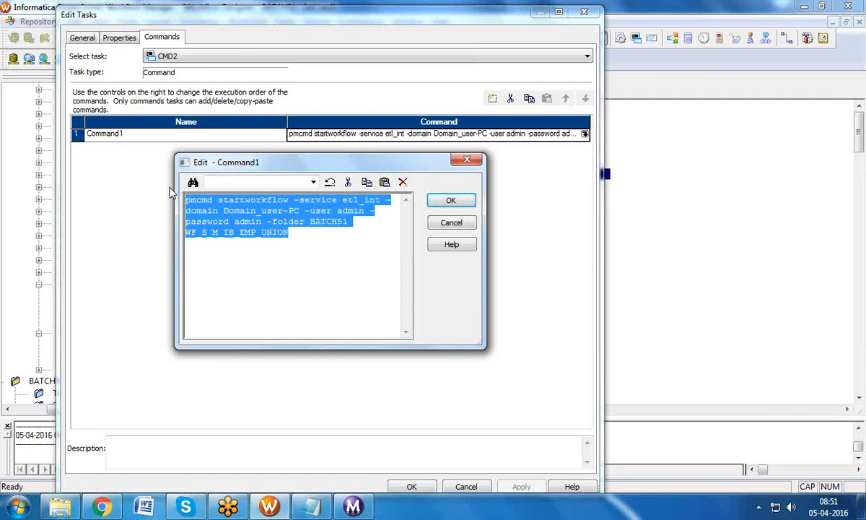
left_click(440, 200)
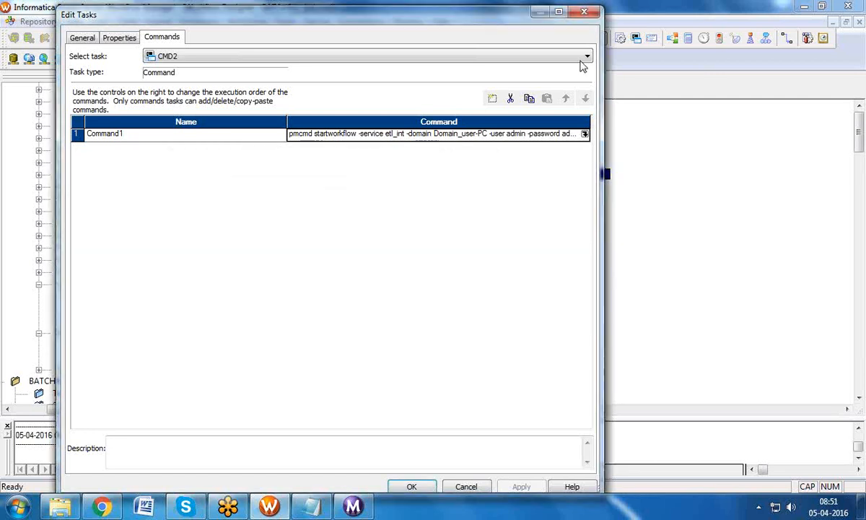
left_click(580, 13)
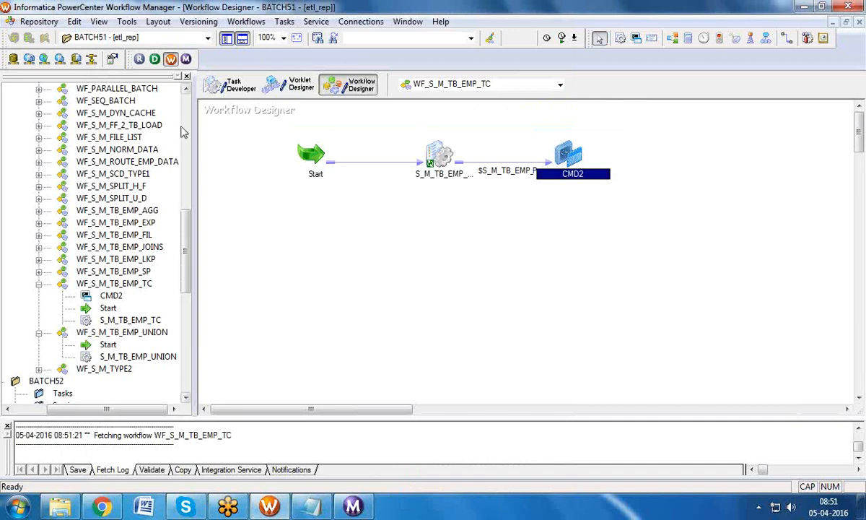
left_click_drag(183, 222, 183, 178)
Step: Disconnect from the BATCH51 folder and collapse BATCH52's Workflows list
left_click(53, 188)
right_click(54, 189)
left_click(92, 246)
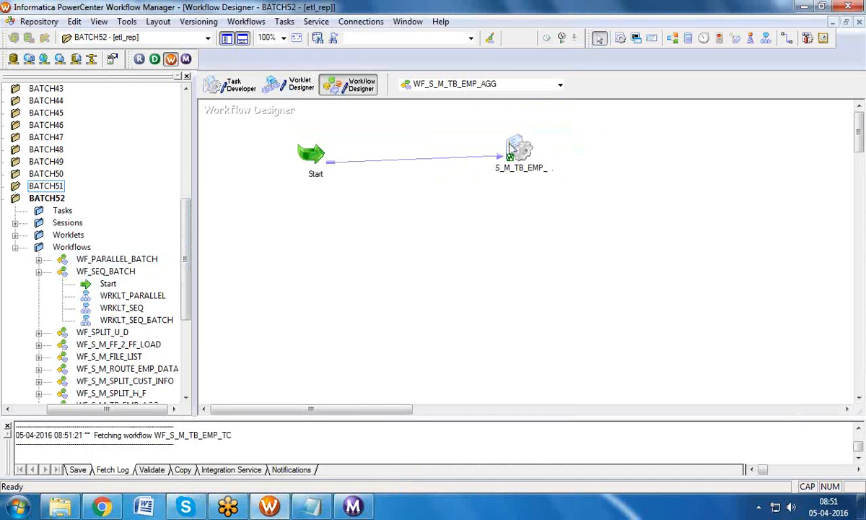
left_click(15, 247)
Step: Create a Command task named CMD1 on the right of the canvas and open its Commands list
left_click(285, 21)
left_click(294, 36)
key("c")
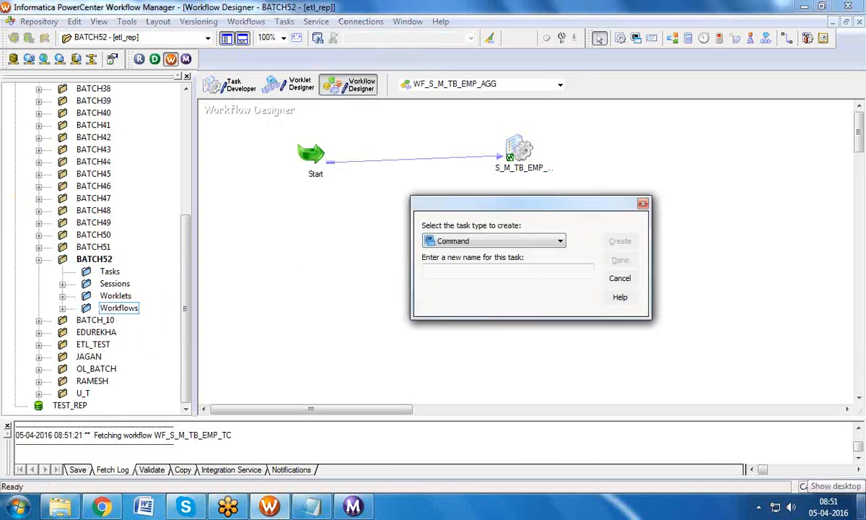
type("CMD1")
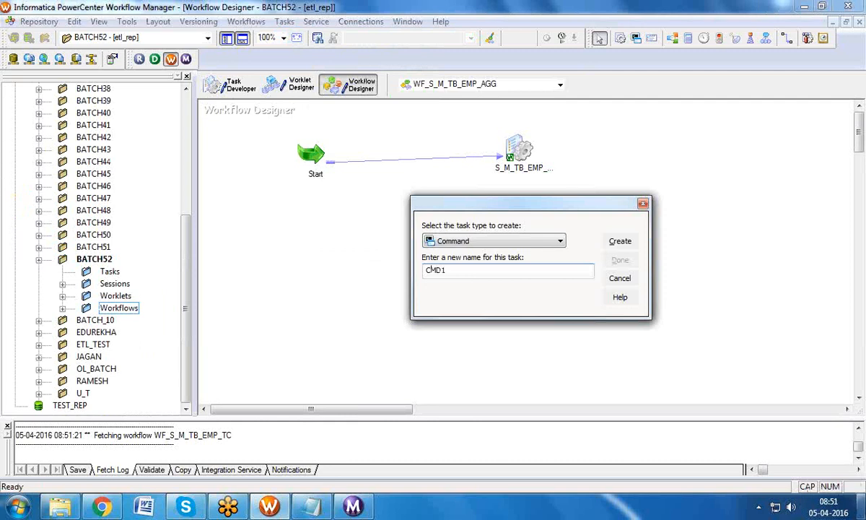
left_click(615, 241)
left_click(620, 259)
left_click_drag(246, 135, 657, 151)
double_click(661, 148)
left_click(172, 42)
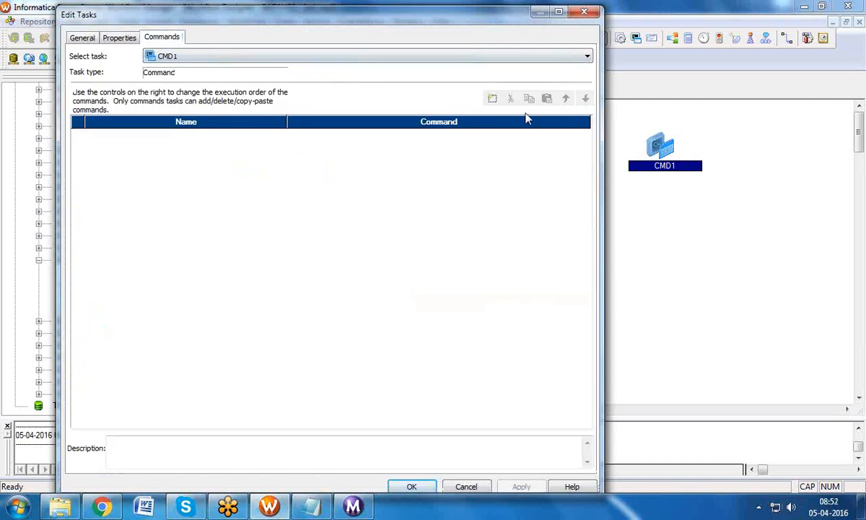
Step: Discard the unsaved edits to CMD1's task settings
left_click(493, 100)
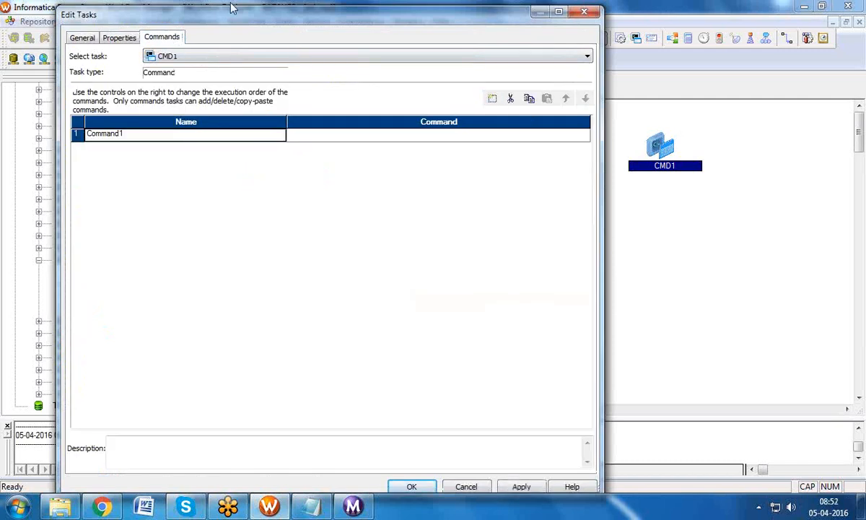
left_click_drag(266, 24, 445, 31)
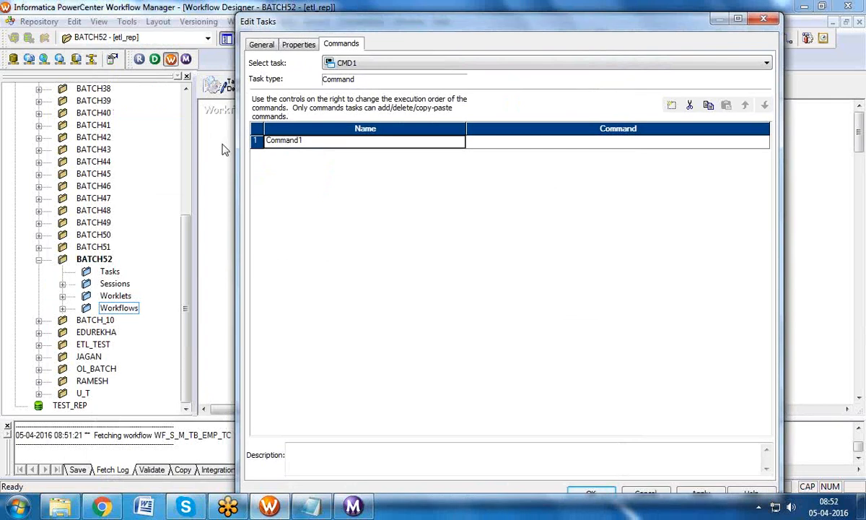
left_click(763, 18)
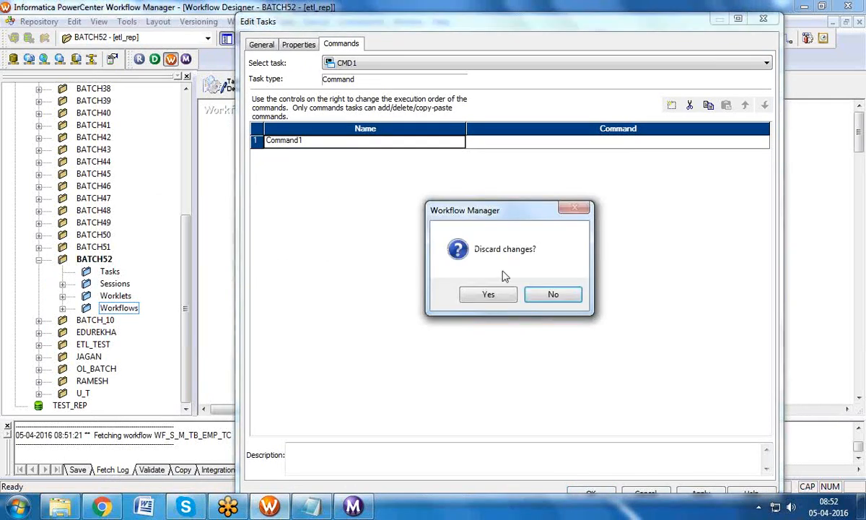
left_click(494, 293)
Step: Reopen CMD1 and paste a pmcmd startworkflow command for BATCH51's WF_S_M_TB_EMP_UNION into a new entry
left_click(63, 308)
left_click_drag(77, 408, 97, 408)
left_click(141, 332)
double_click(666, 147)
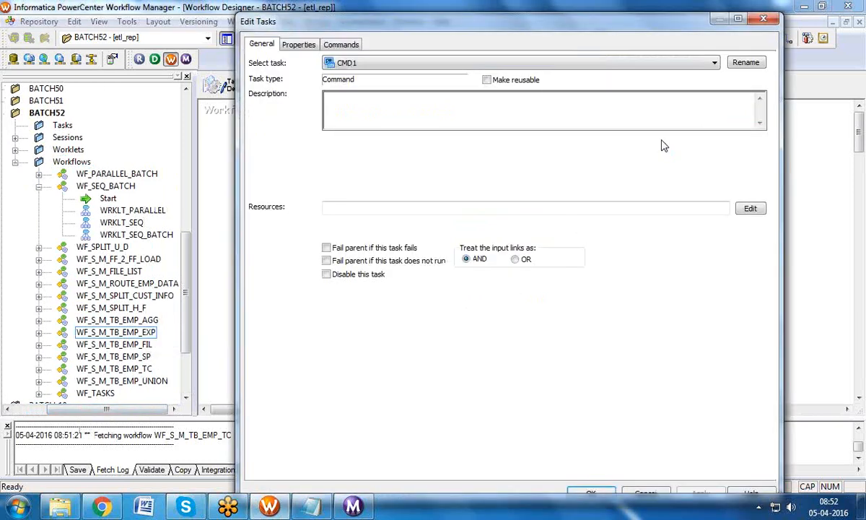
left_click(340, 44)
left_click(671, 105)
left_click(760, 142)
left_click(764, 142)
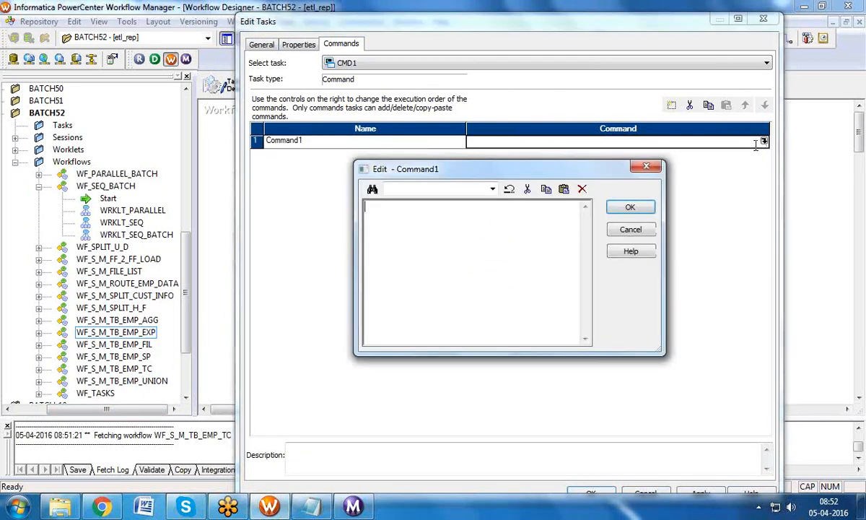
key("ctrl+v")
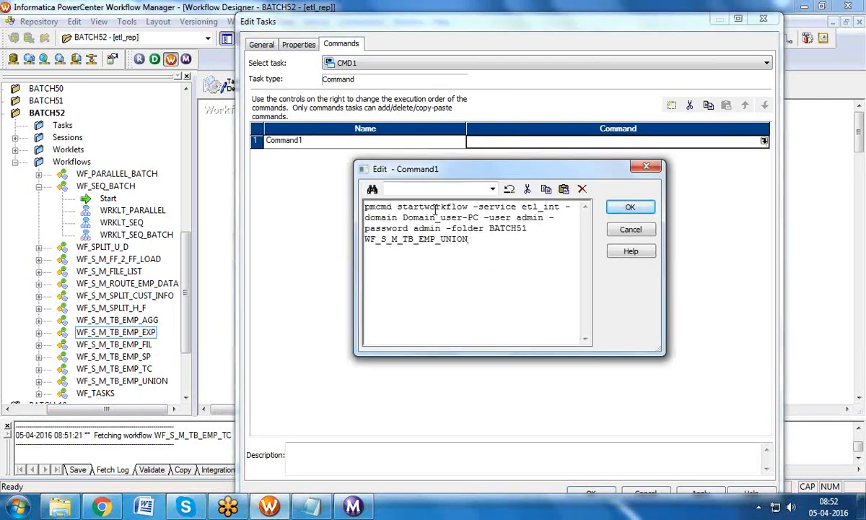
left_click_drag(522, 207, 555, 207)
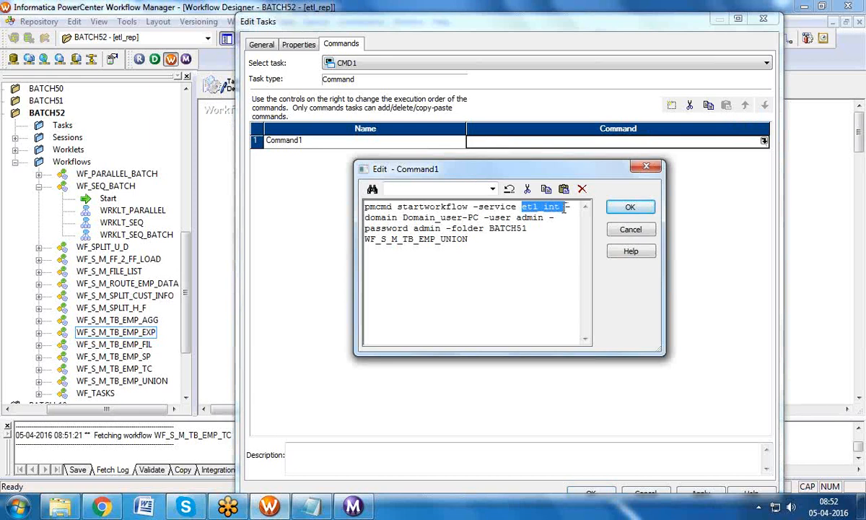
left_click_drag(403, 218, 445, 218)
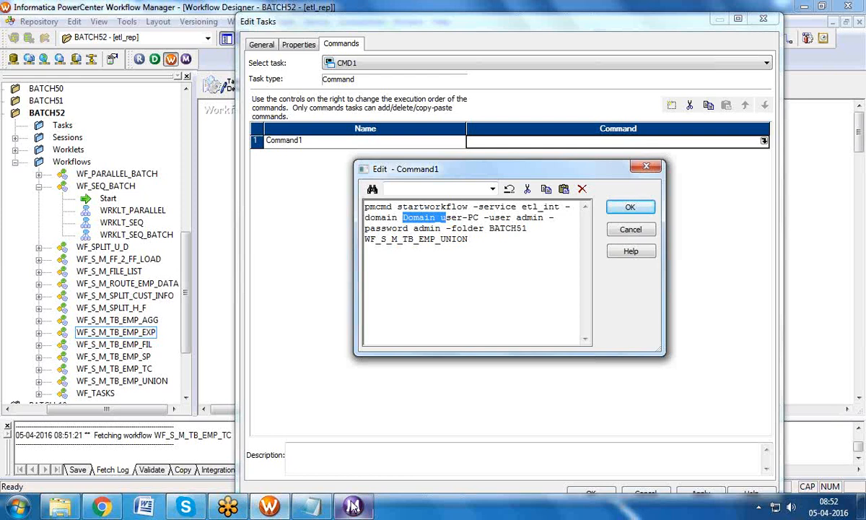
left_click(18, 505)
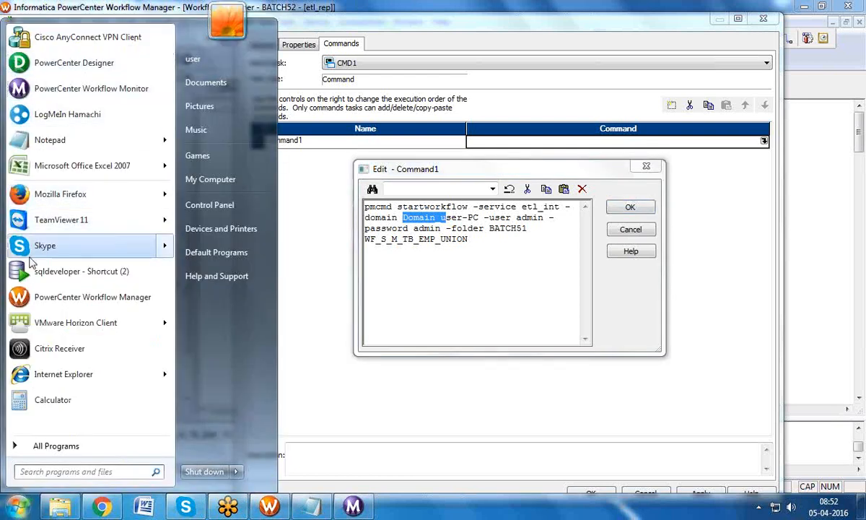
Step: Launch Repository Manager and confirm the etl_rep repository's domain is Domain_user-PC
left_click(25, 445)
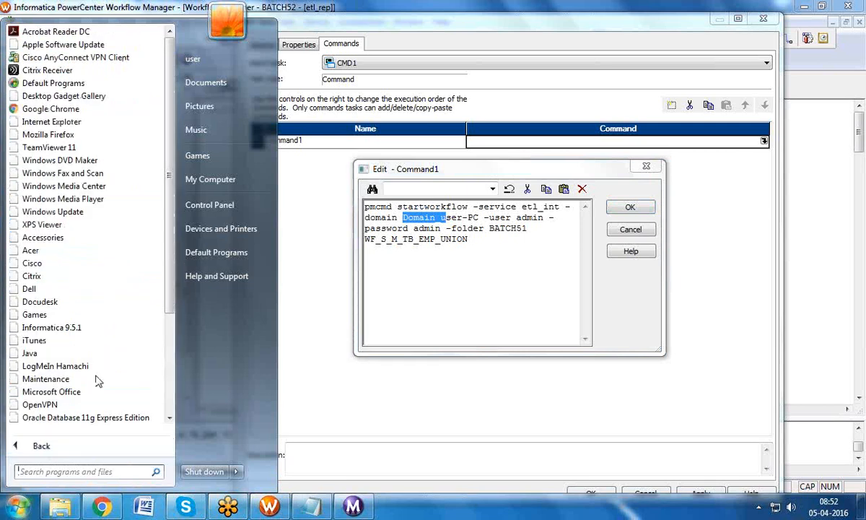
left_click(76, 328)
left_click(58, 338)
left_click(66, 392)
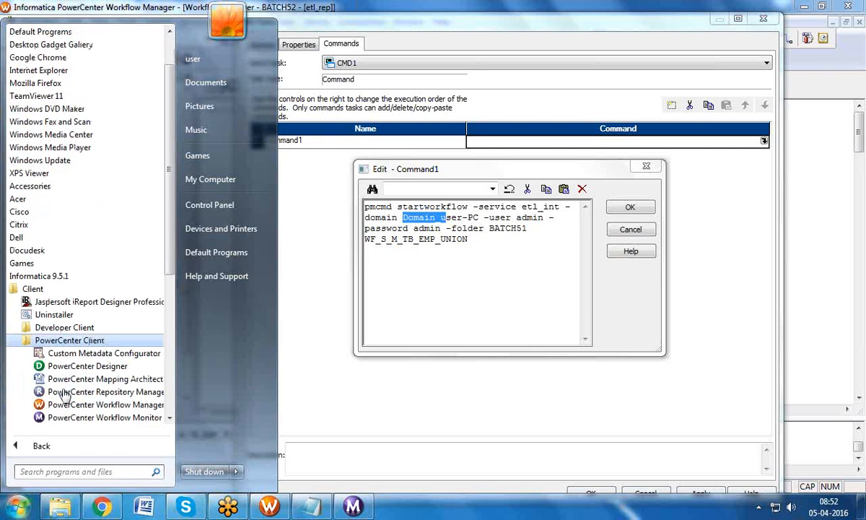
left_click(70, 391)
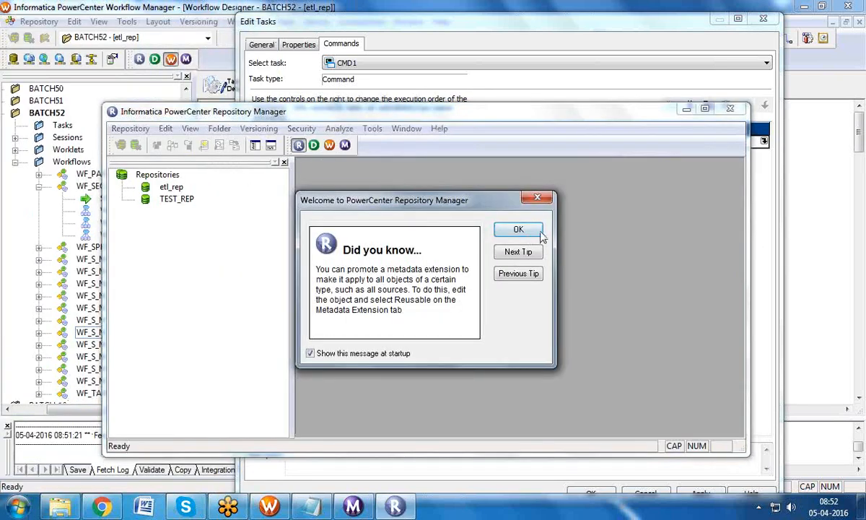
left_click(510, 224)
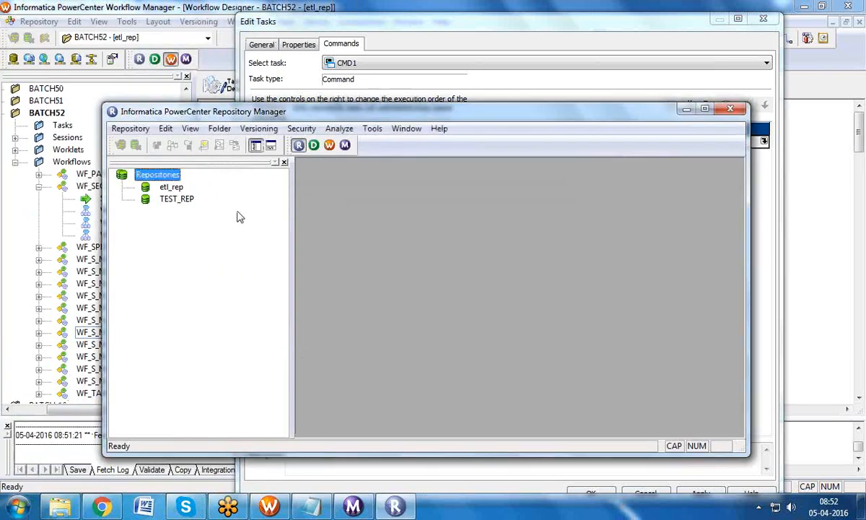
double_click(161, 187)
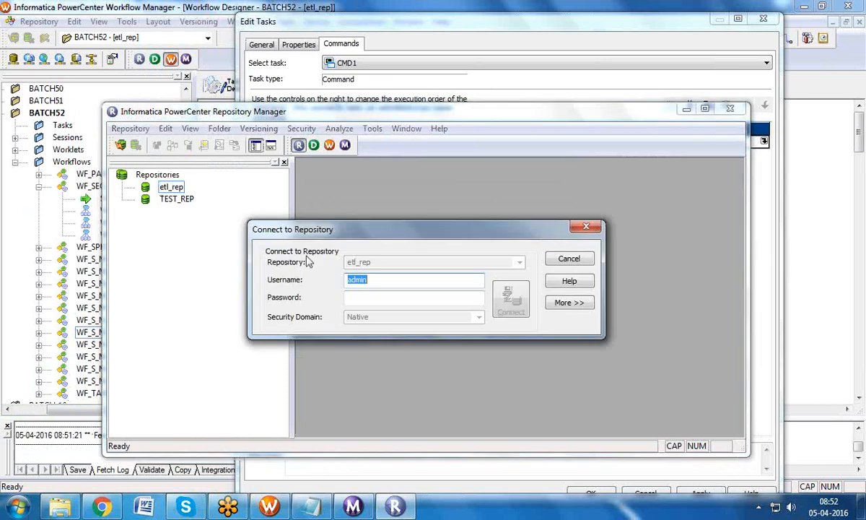
left_click(568, 305)
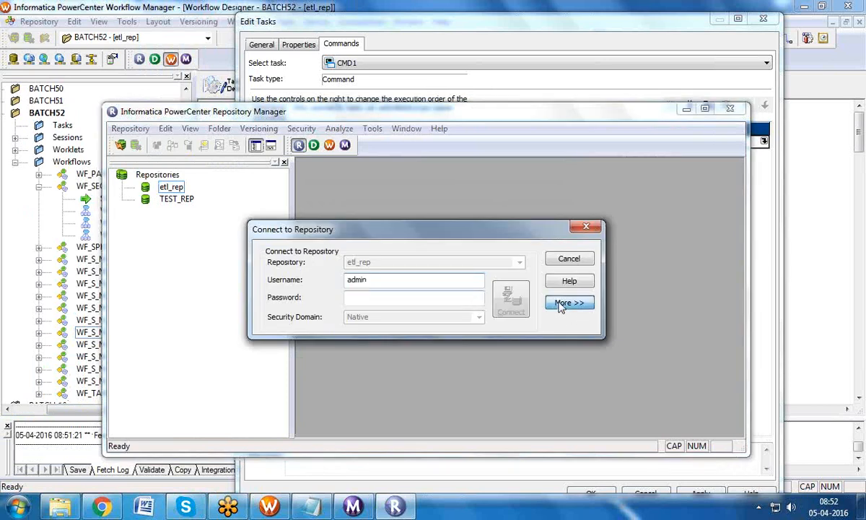
left_click(406, 361)
Step: Accept CMD1's pmcmd command text and close its task settings
left_click(270, 507)
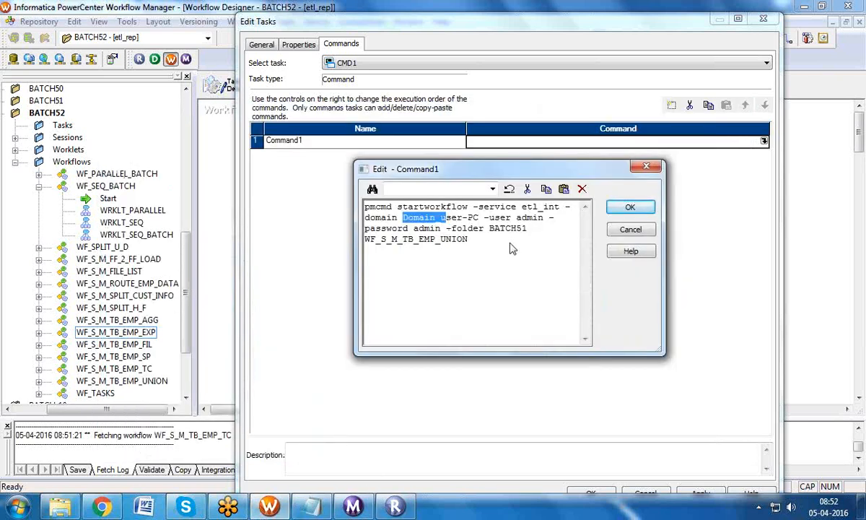
left_click(393, 507)
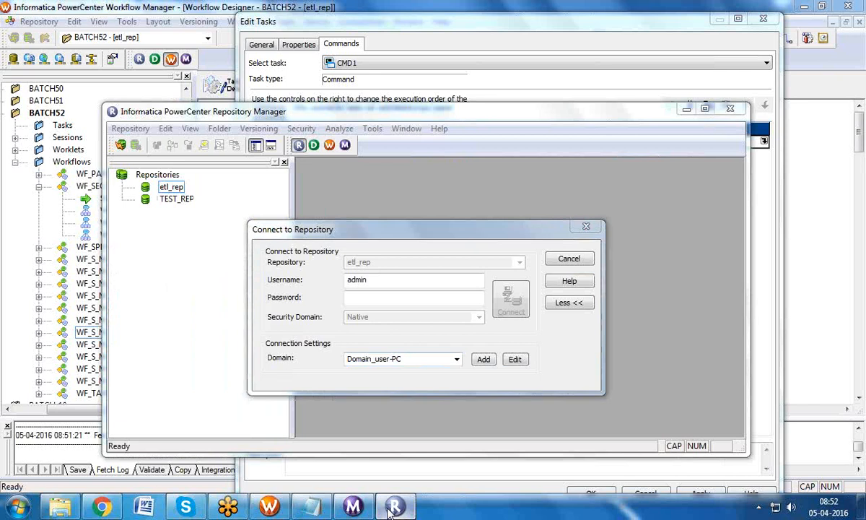
left_click(270, 507)
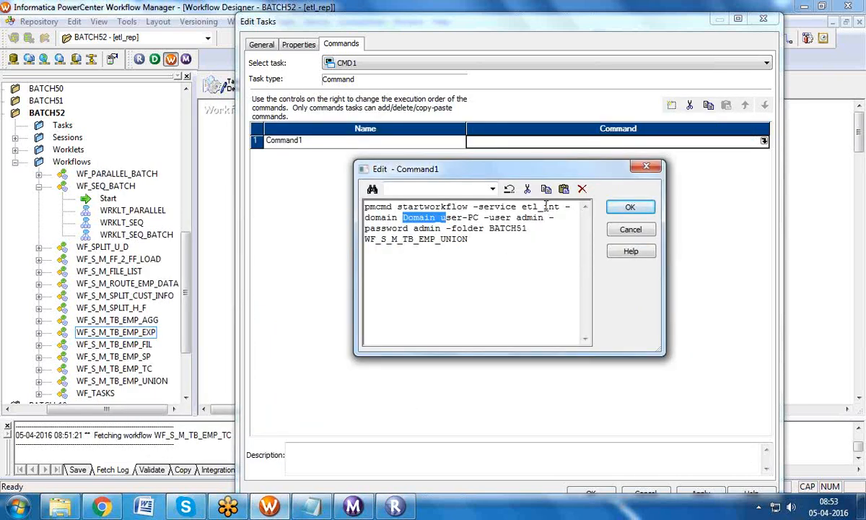
left_click(630, 208)
left_click(590, 492)
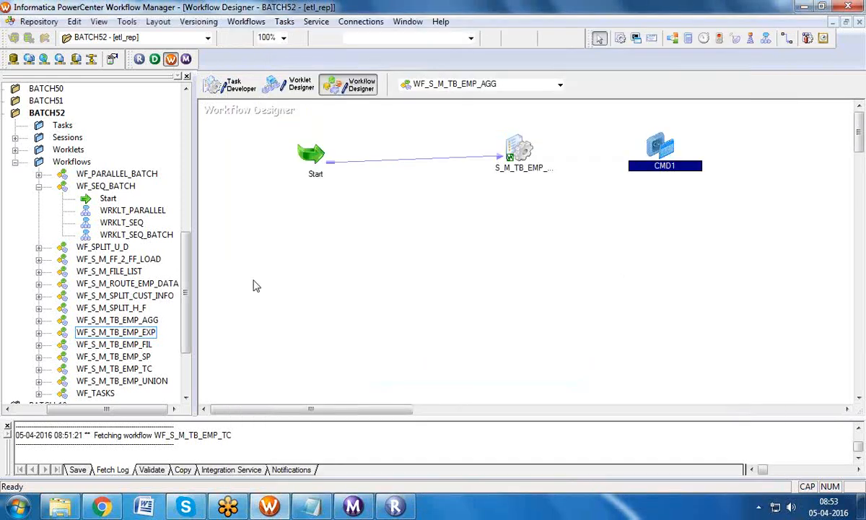
Step: Check the integration service name etl_int and look over CMD1's properties
left_click_drag(186, 268, 188, 105)
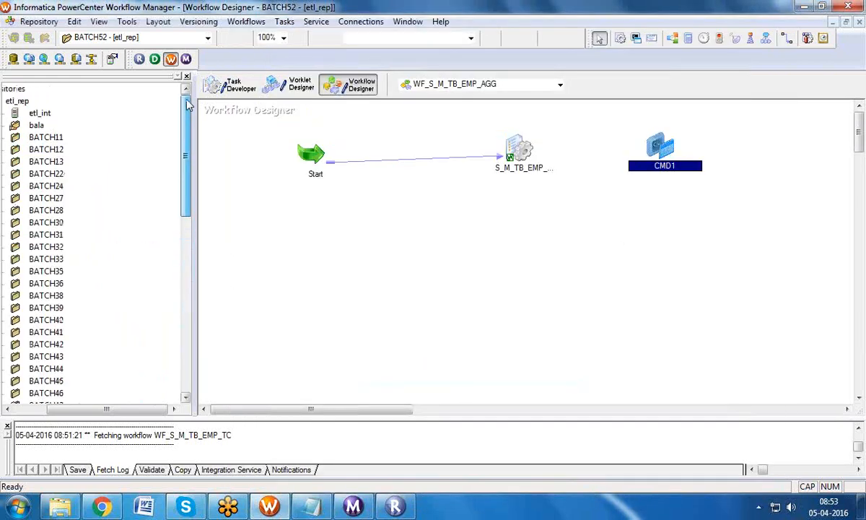
left_click(44, 115)
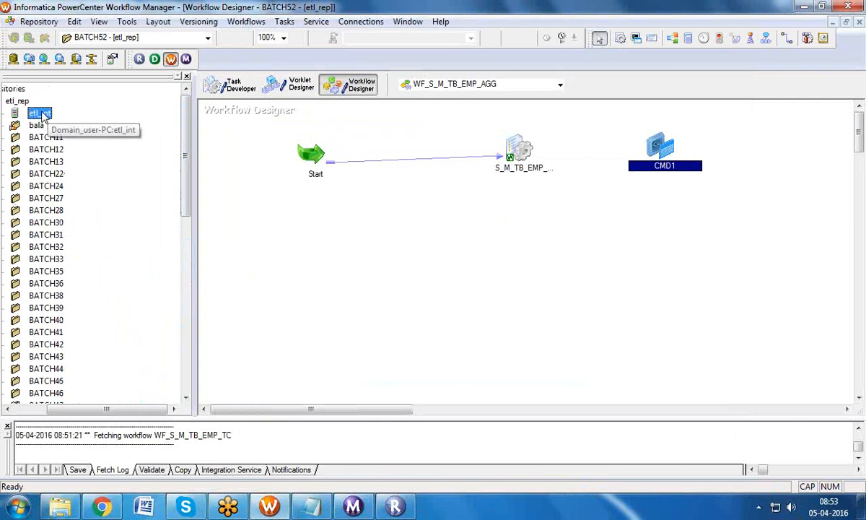
double_click(647, 150)
left_click(762, 19)
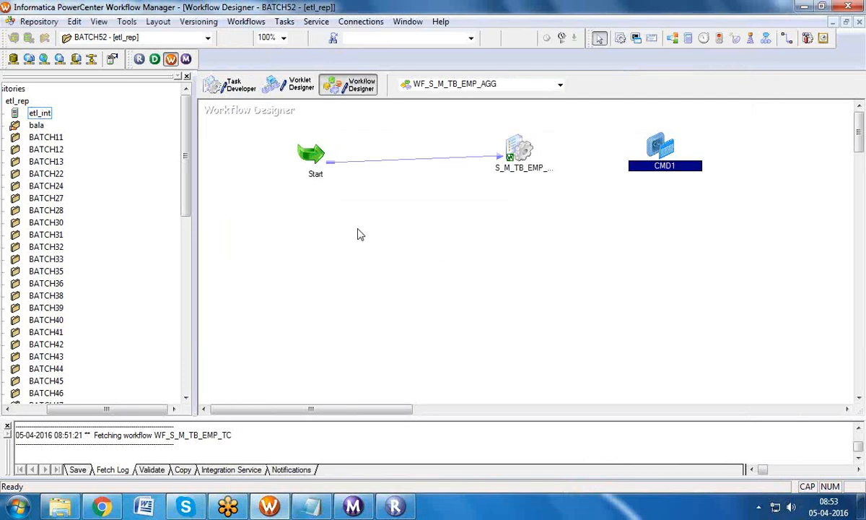
left_click_drag(181, 180, 174, 348)
left_click(144, 284)
Step: Change CMD1's pmcmd command to start WF_S_M_TB_EMP_EXP in folder BATCH52
double_click(646, 148)
left_click(340, 43)
left_click(703, 140)
left_click(763, 140)
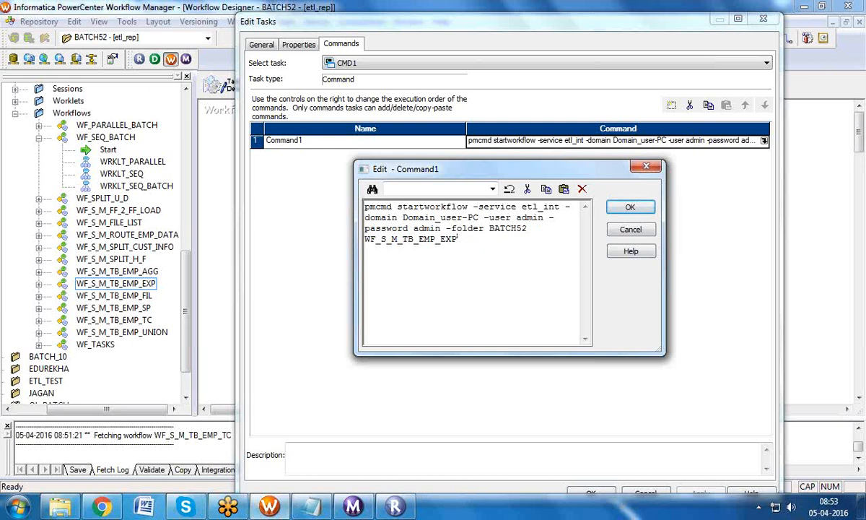
left_click_drag(460, 243, 347, 207)
key("ctrl+c")
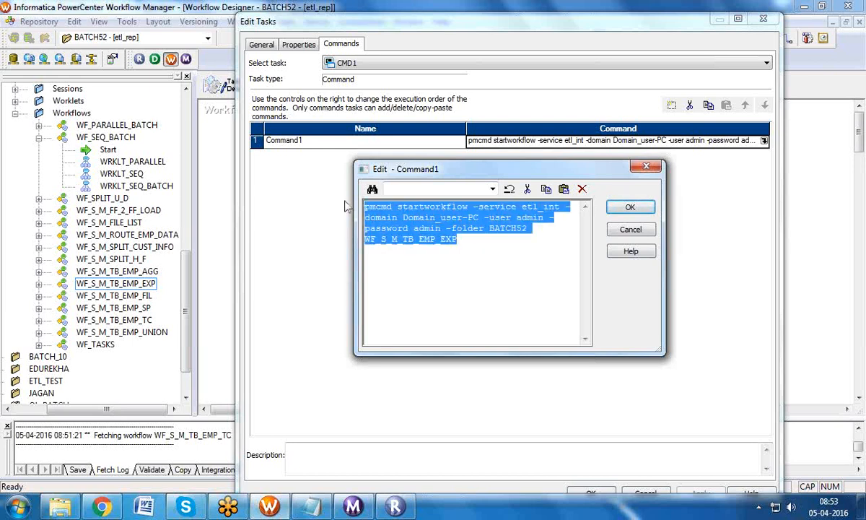
left_click(608, 208)
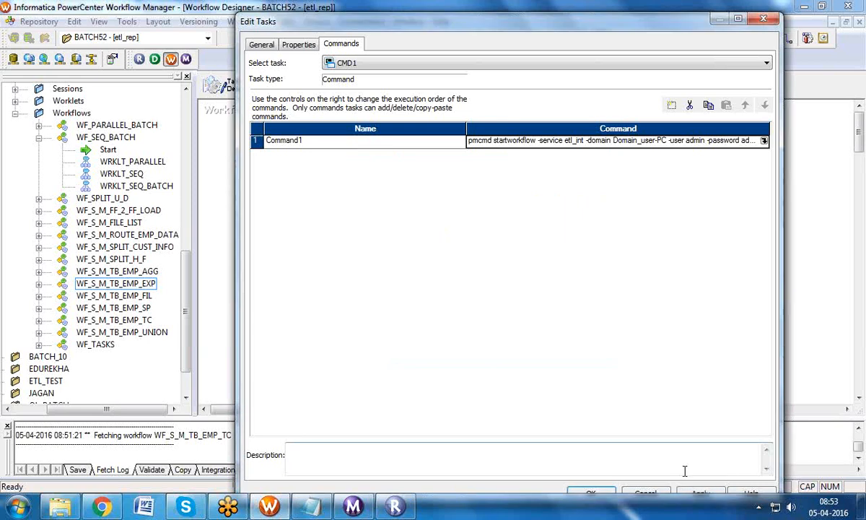
left_click(590, 493)
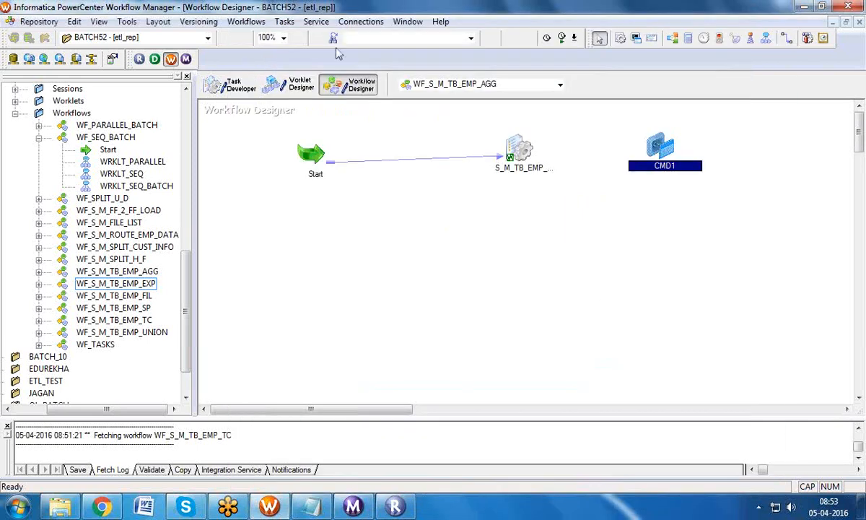
Step: Link the session to CMD1, save WF_S_M_TB_EMP_AGG, and open WF_S_M_TB_EMP_EXP in the designer
left_click(282, 22)
left_click(303, 102)
left_click_drag(518, 150, 653, 151)
key("ctrl+s")
left_click_drag(141, 285, 495, 146)
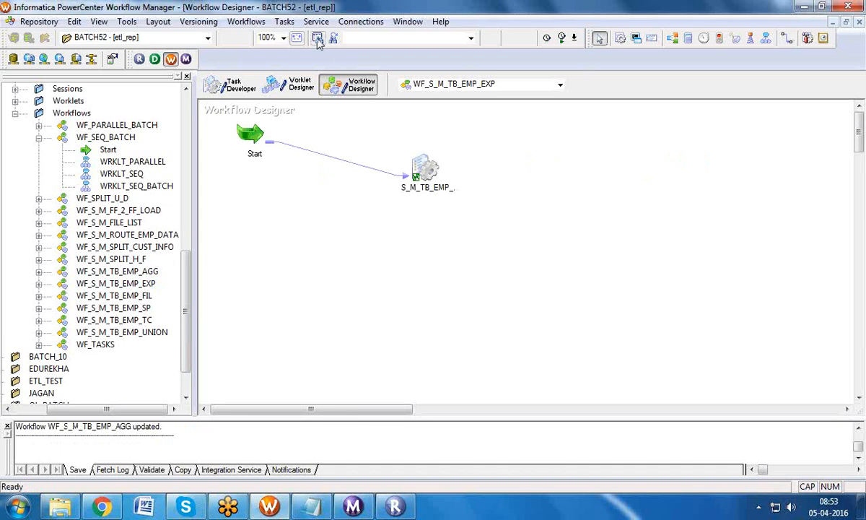
left_click(283, 22)
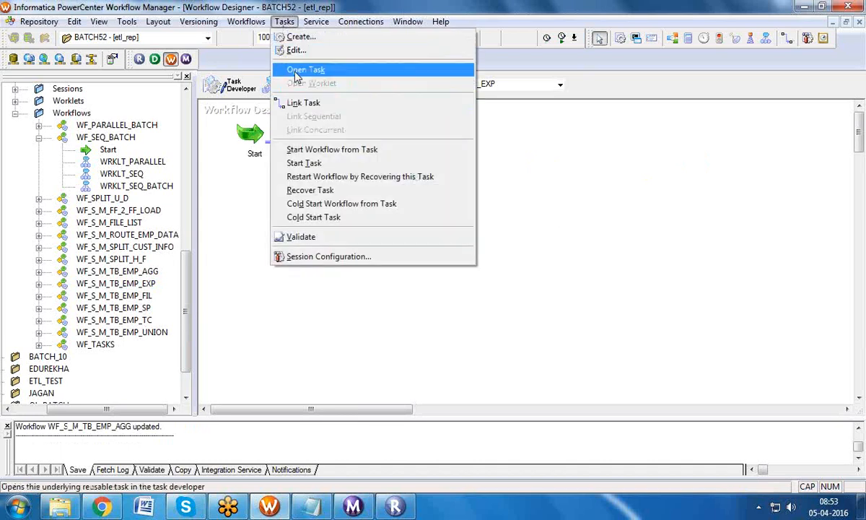
Step: Create a Command task named CMD2 beside the session and link the session to it
left_click(298, 37)
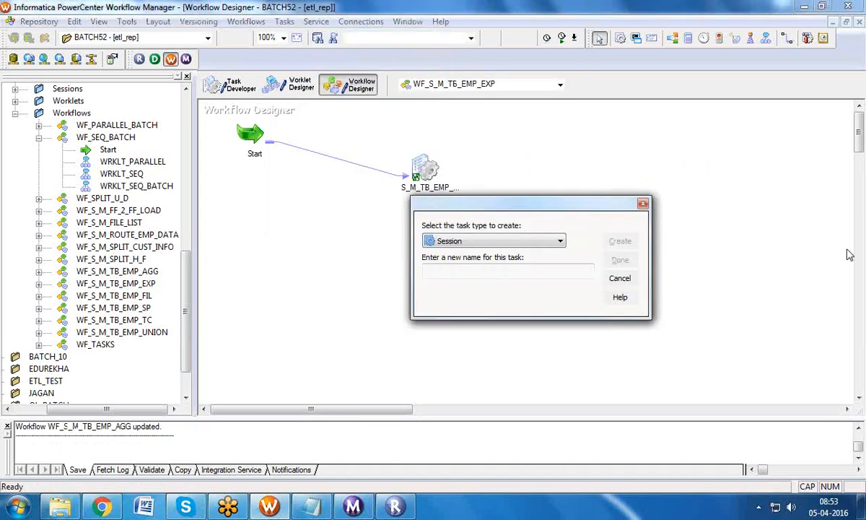
key("c")
key("Tab")
type("CMD2")
left_click(617, 243)
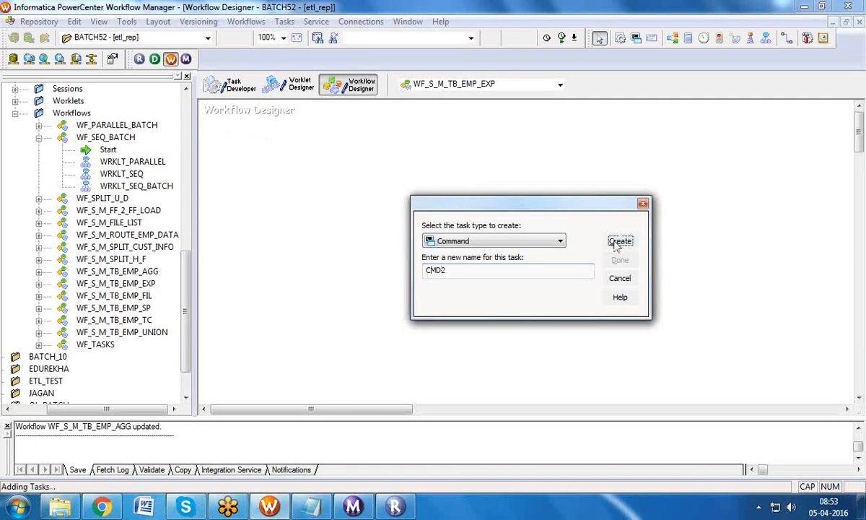
left_click(620, 259)
left_click_drag(227, 135, 548, 163)
left_click(284, 21)
left_click(300, 104)
left_click_drag(514, 168, 569, 165)
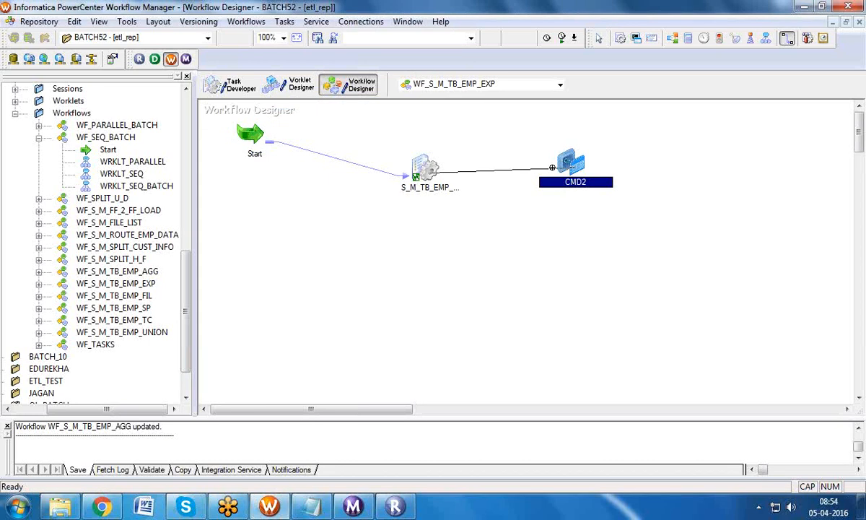
Step: Give CMD2 the pasted pmcmd startworkflow command, ending the workflow name with _FIL
double_click(575, 153)
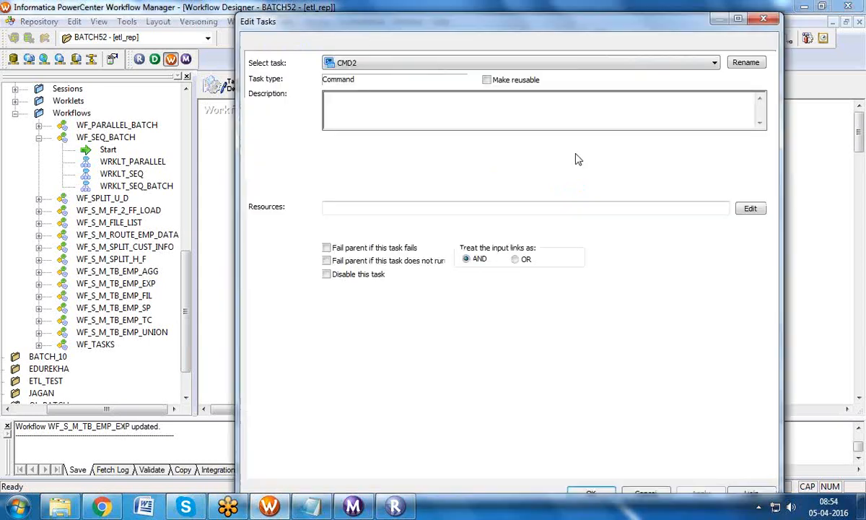
left_click(344, 46)
left_click(671, 105)
left_click(764, 142)
left_click(764, 142)
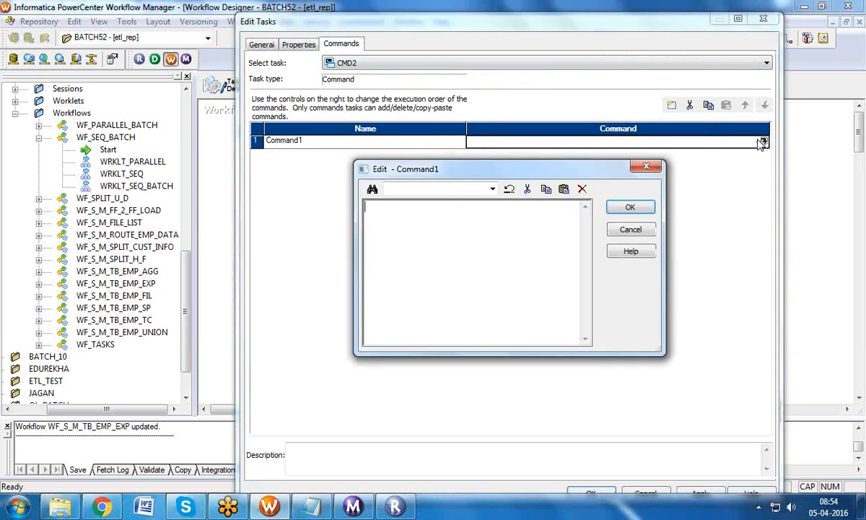
key("ctrl+v")
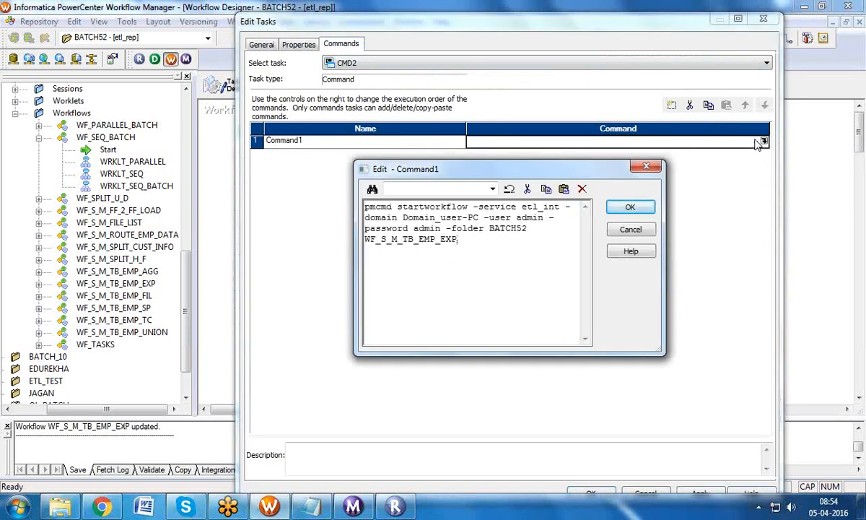
key("BackSpace")
key("BackSpace")
key("BackSpace")
key("BackSpace")
type("_FIL")
left_click(627, 208)
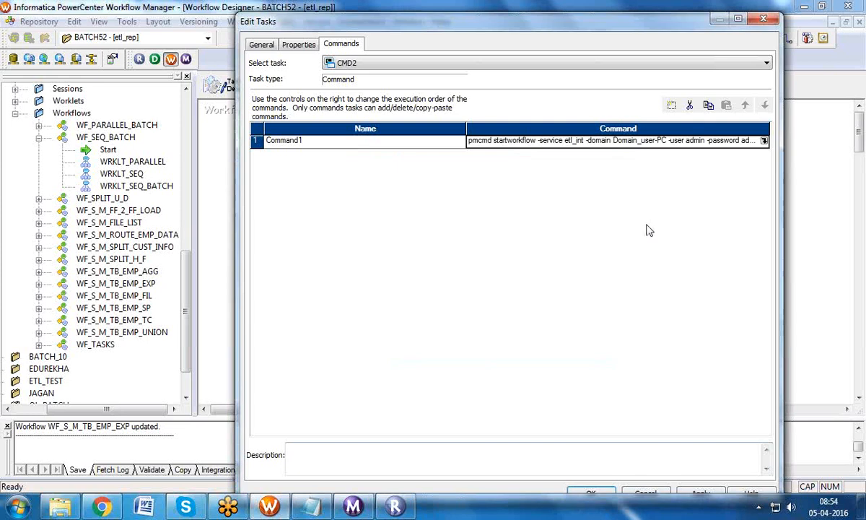
left_click(700, 491)
left_click(604, 492)
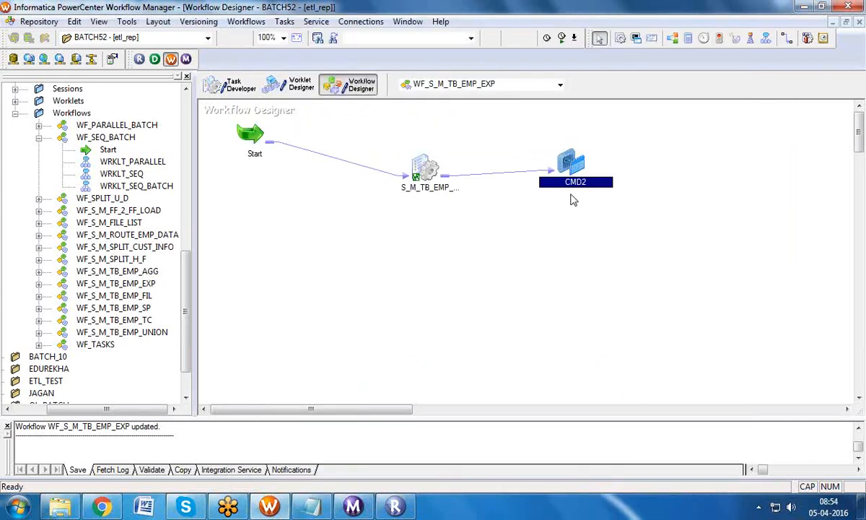
Step: Open WF_S_M_TB_EMP_AGG on the canvas and hide the Navigator and Output panels
left_click(149, 273)
left_click_drag(150, 274, 252, 259)
left_click(228, 39)
left_click(242, 39)
mouse_move(345, 168)
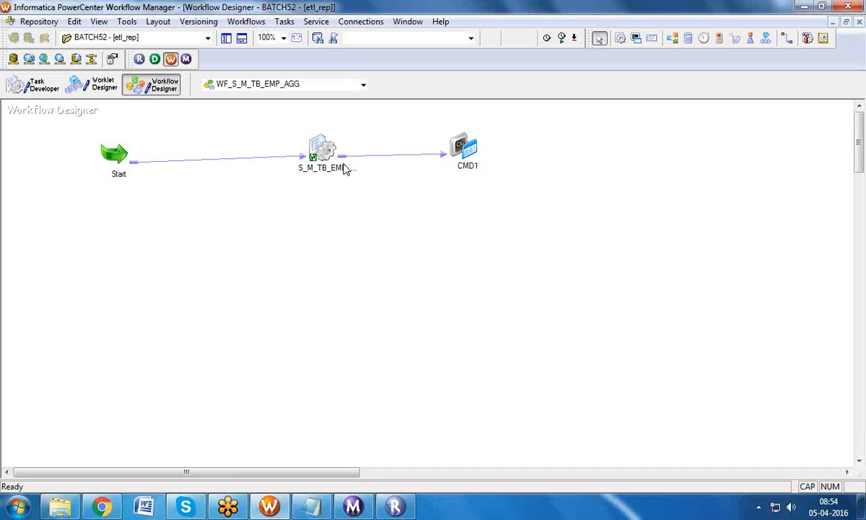
Step: Set the link condition to $S_M_TB_EMP_AGG.Status=SUCCEEDED and validate that it parses
double_click(385, 162)
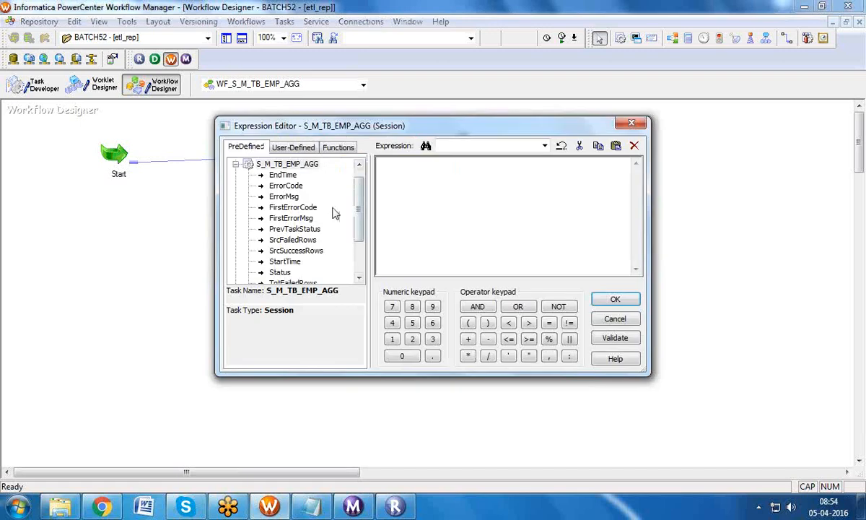
double_click(280, 272)
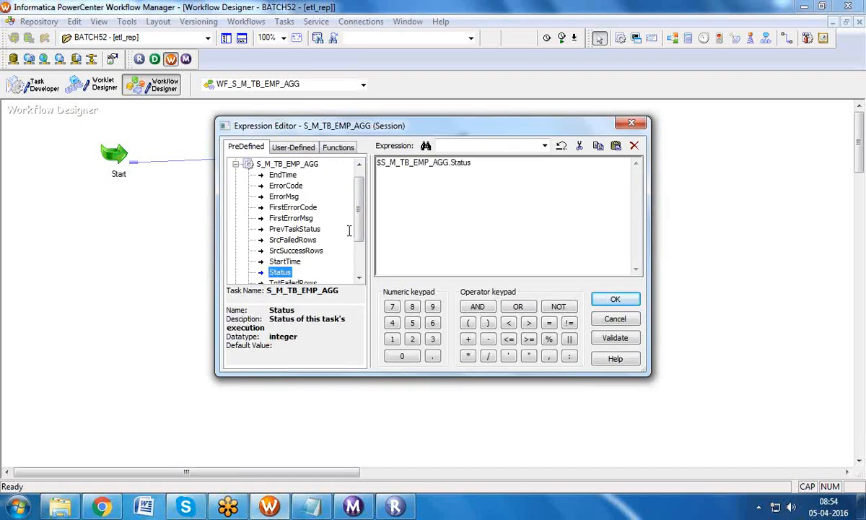
type("=SUCCEEDED")
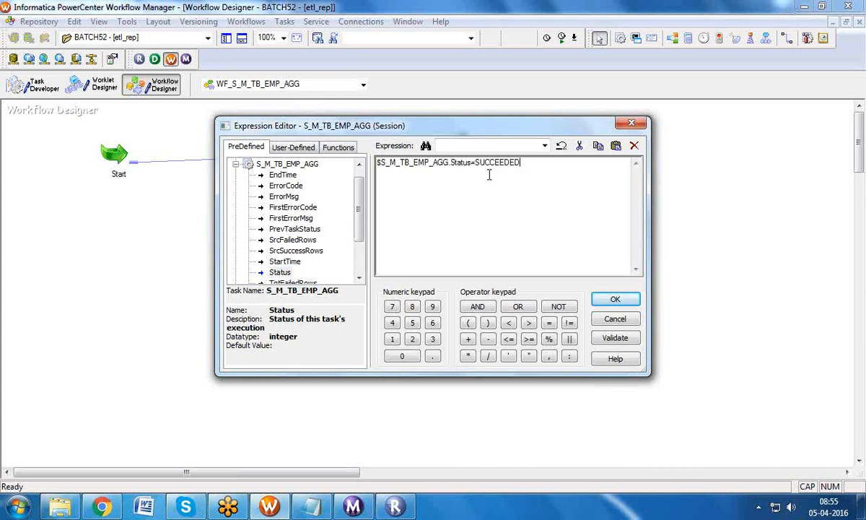
left_click(613, 337)
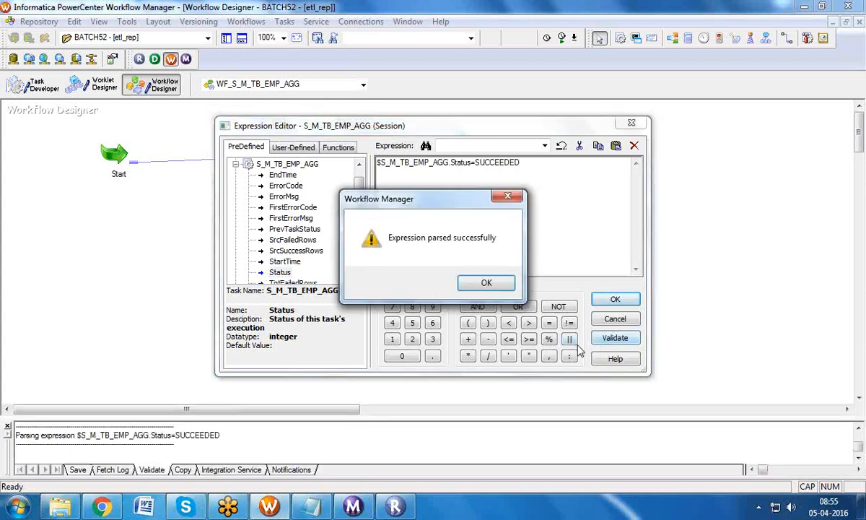
left_click(483, 282)
left_click(612, 298)
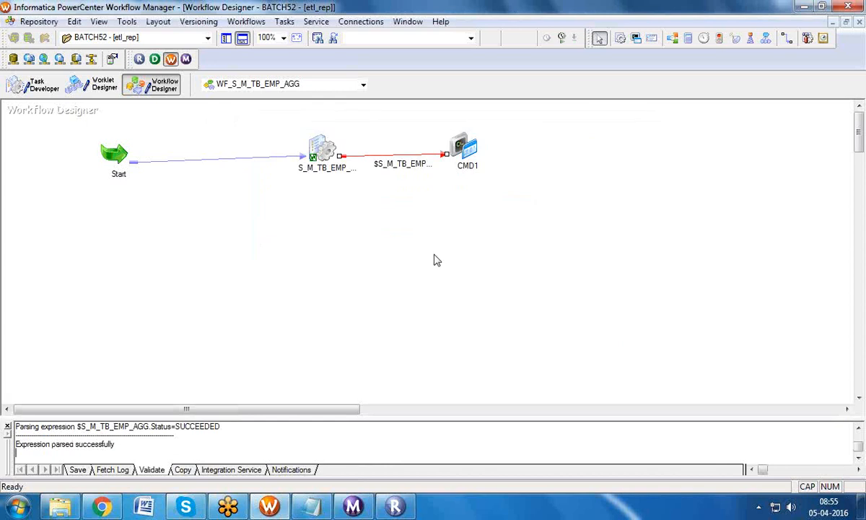
Step: Arrange the Start, session and CMD1 tasks horizontally on the canvas
right_click(345, 186)
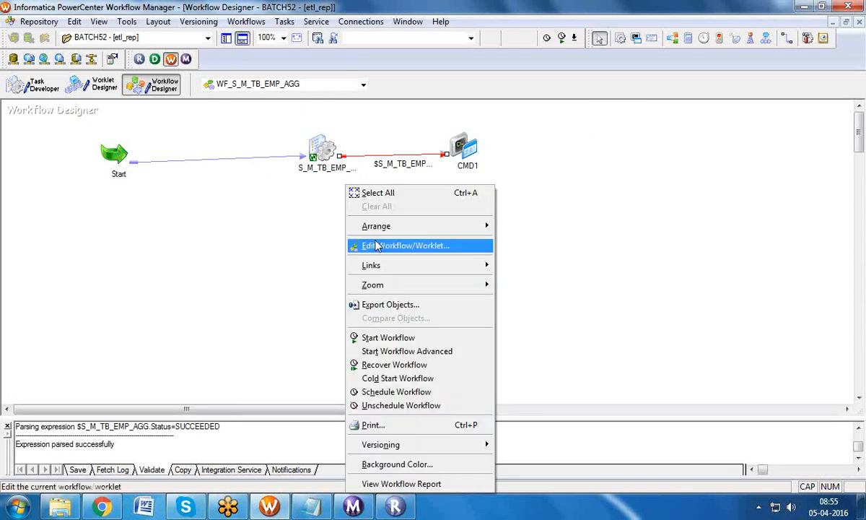
mouse_move(392, 229)
left_click(503, 228)
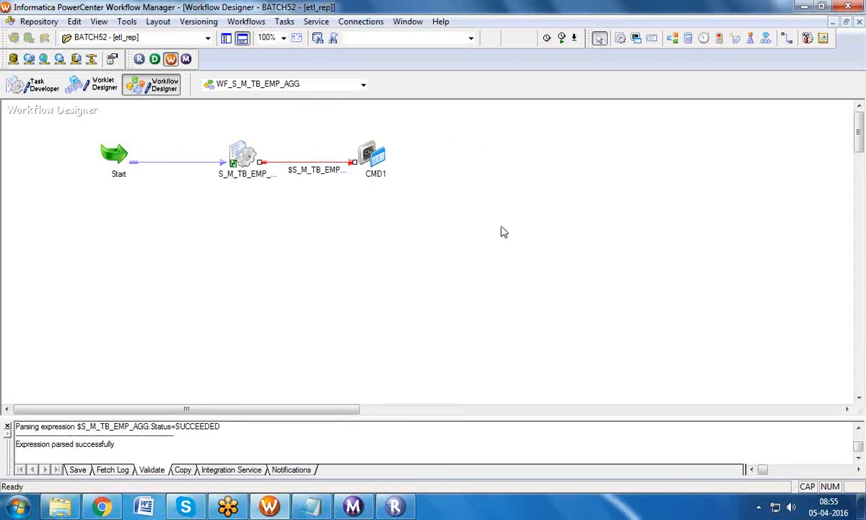
left_click(502, 227)
left_click(233, 143)
Step: Review the workflow's Scheduler tab and scheduler settings without making changes
left_click(235, 22)
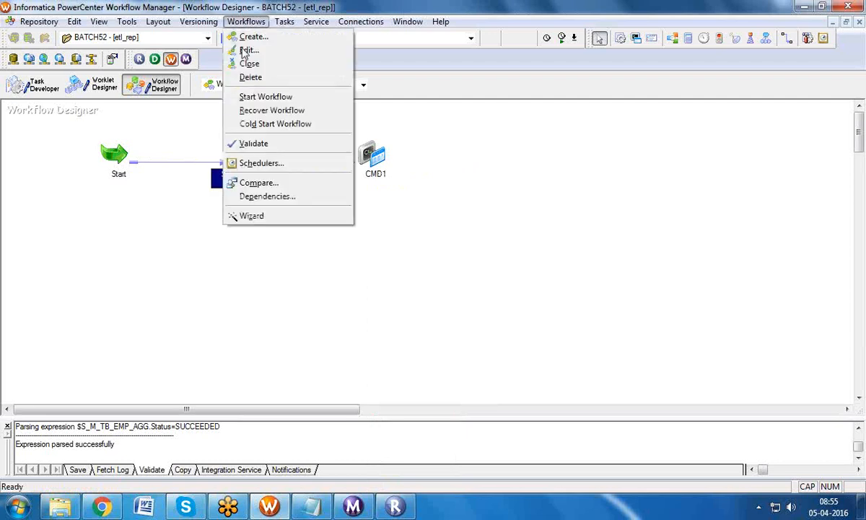
left_click(386, 251)
left_click(246, 22)
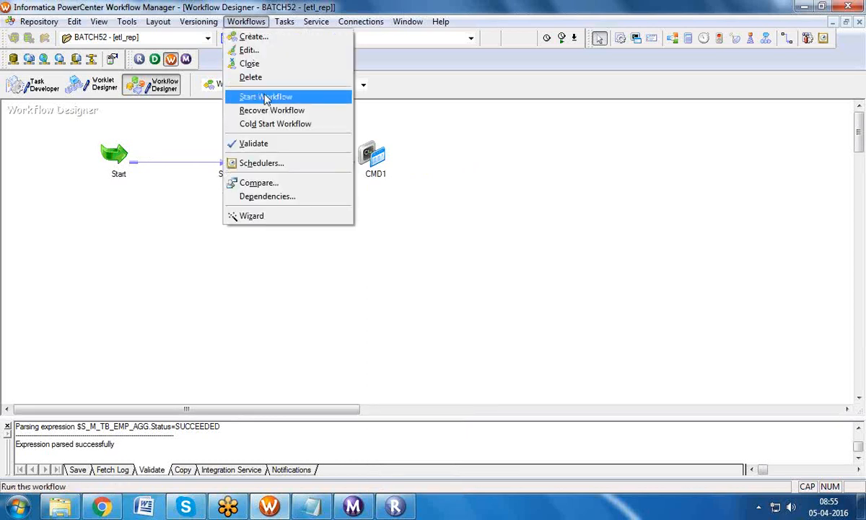
left_click(252, 51)
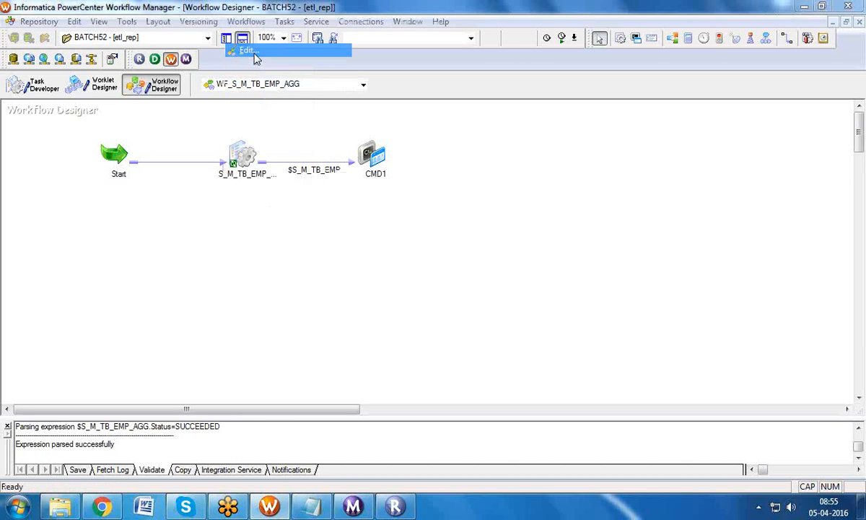
left_click(355, 78)
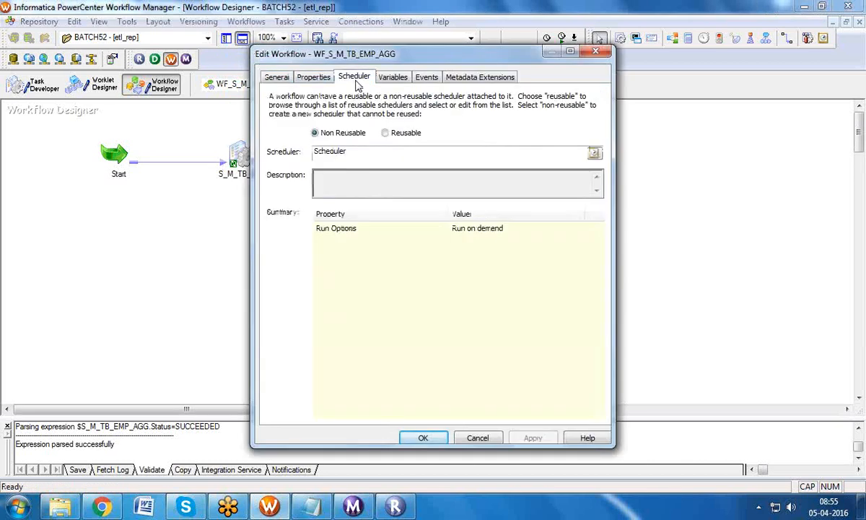
left_click(594, 152)
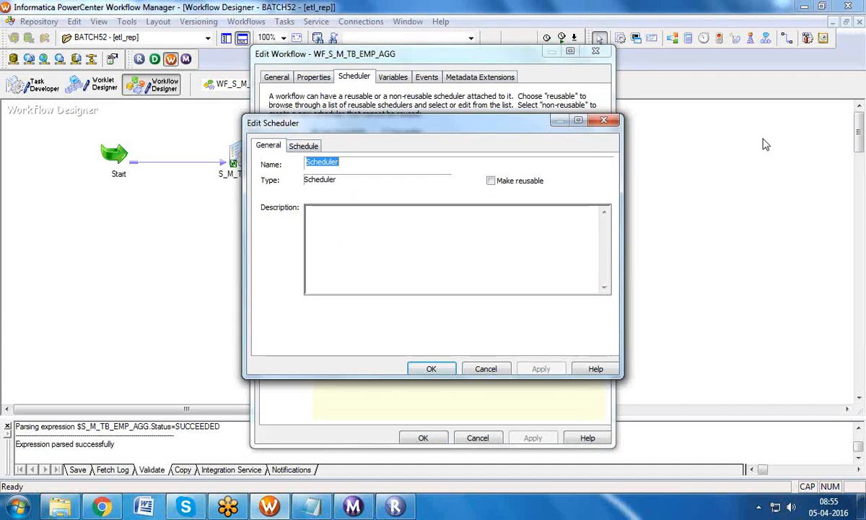
left_click(604, 120)
left_click(597, 52)
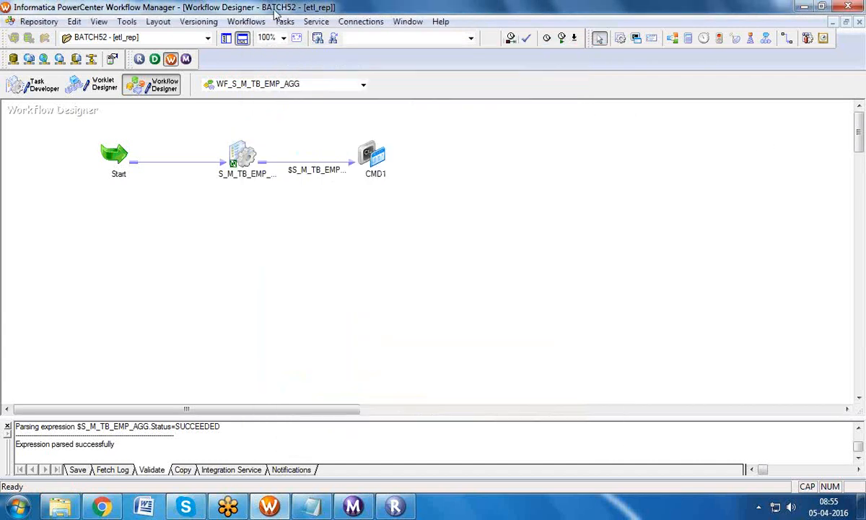
Step: In the workflow's schedule, turn off Run on demand and set the start time to 08:57
left_click(246, 21)
left_click(245, 49)
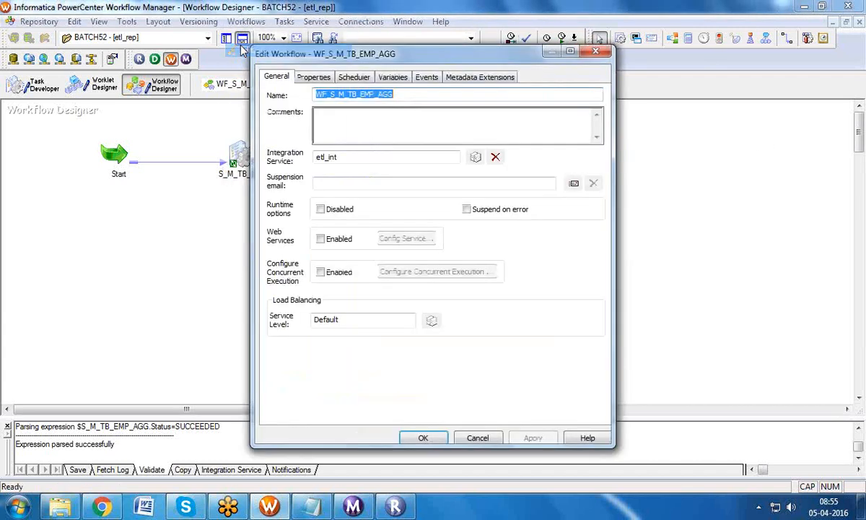
left_click(347, 77)
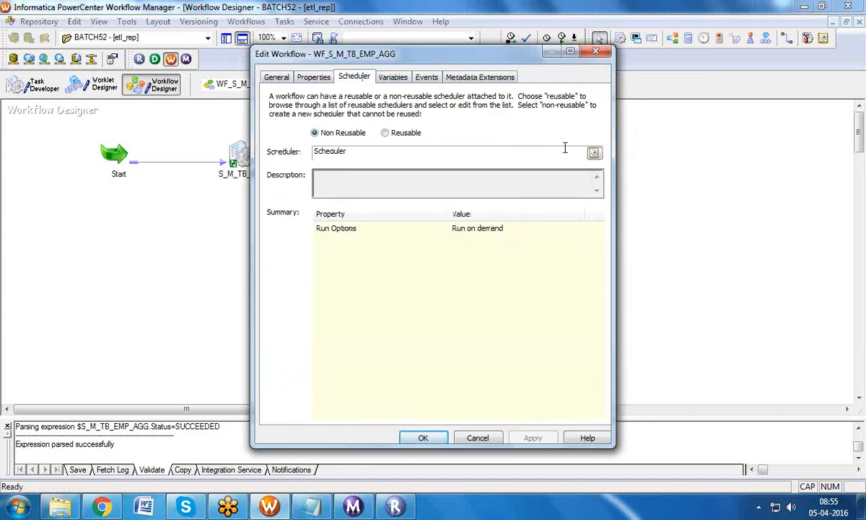
left_click(593, 153)
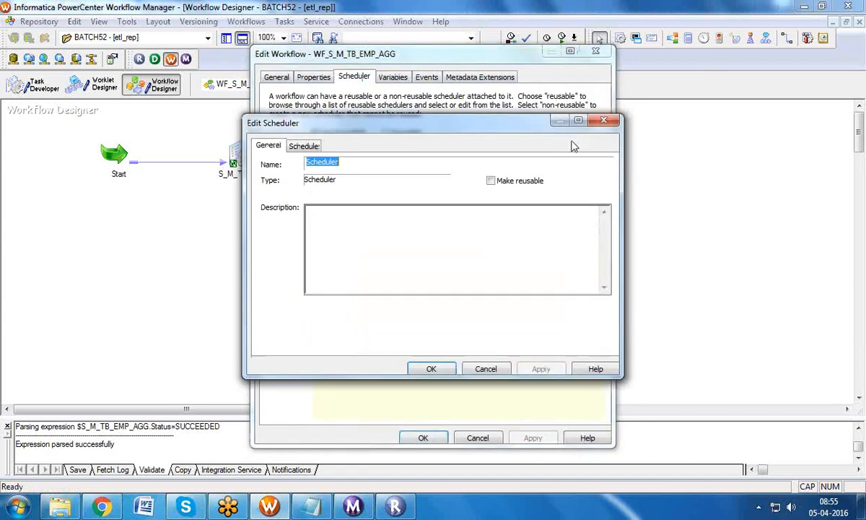
left_click(304, 145)
left_click(268, 212)
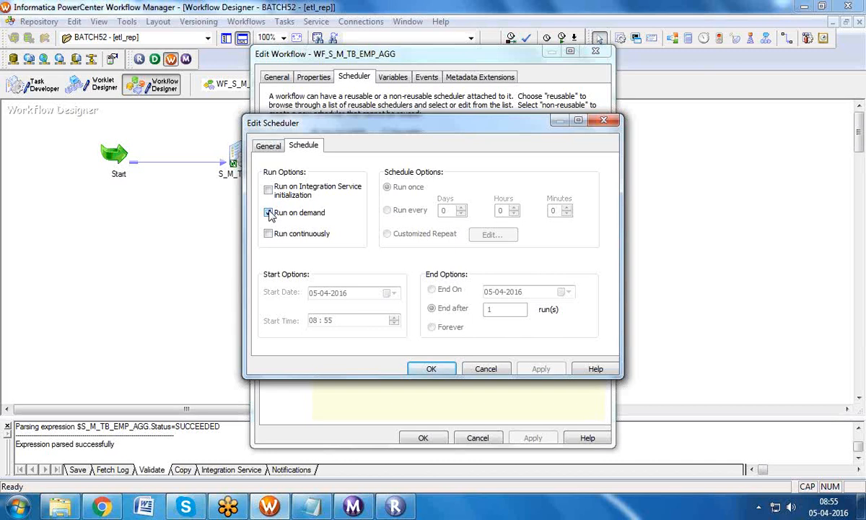
left_click(267, 212)
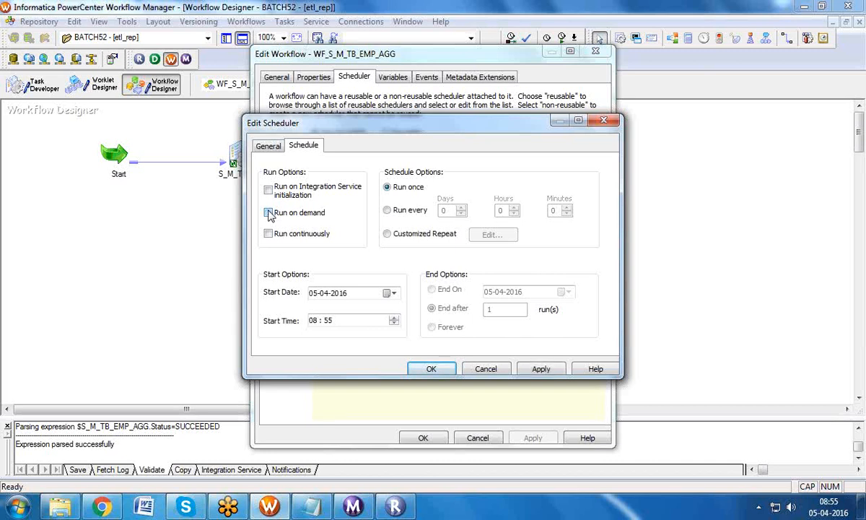
left_click(328, 322)
type("57")
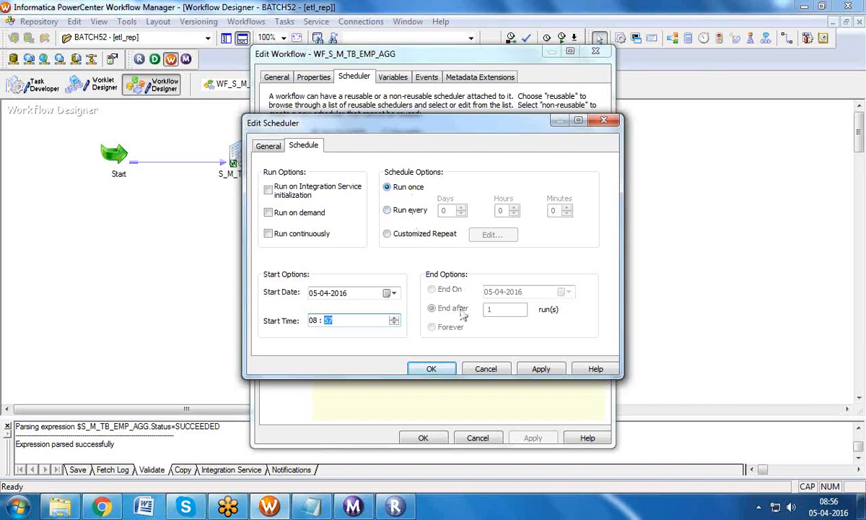
Step: Set a customized weekly repeat on Monday through Thursday and apply the schedule
left_click(401, 237)
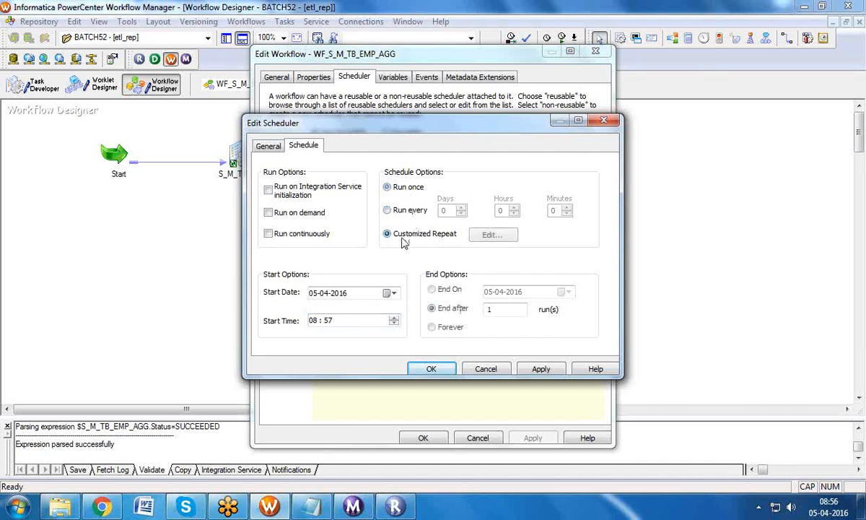
left_click(494, 236)
left_click(582, 257)
left_click(540, 268)
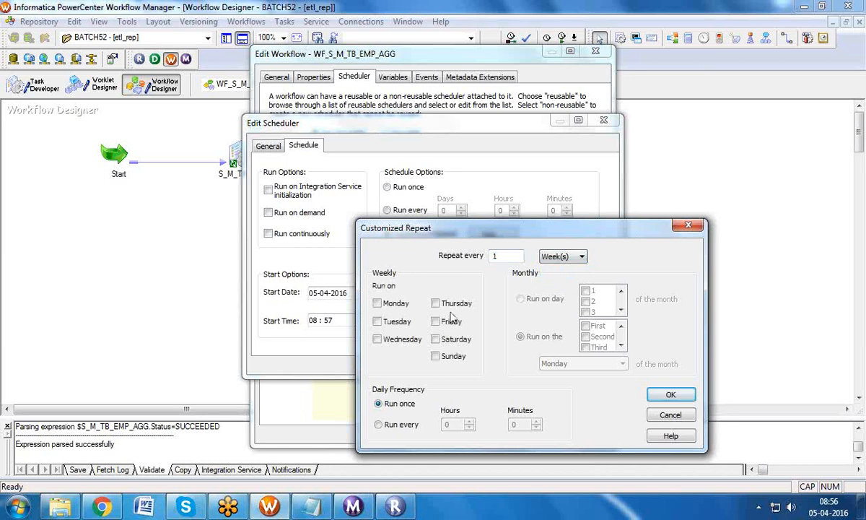
left_click(377, 303)
left_click(377, 321)
left_click(435, 303)
left_click(377, 339)
left_click(668, 395)
left_click(539, 369)
left_click(432, 369)
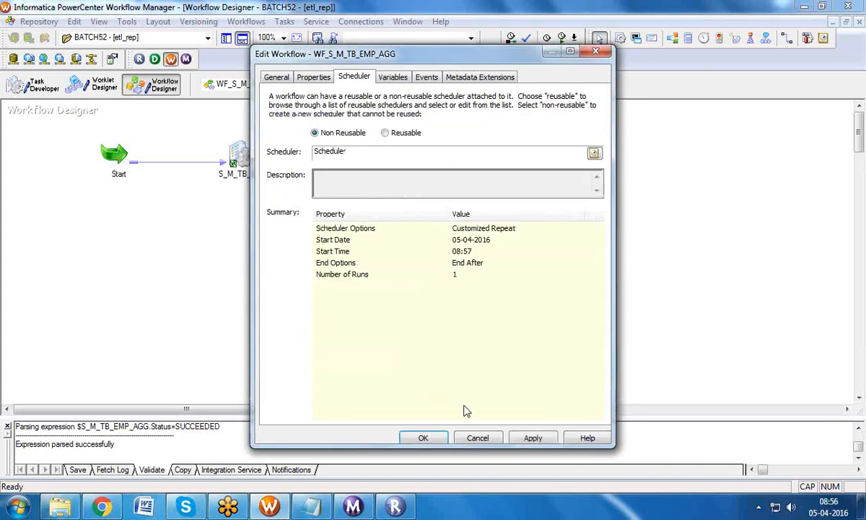
left_click(521, 437)
left_click(433, 437)
key("ctrl+s")
left_click(354, 506)
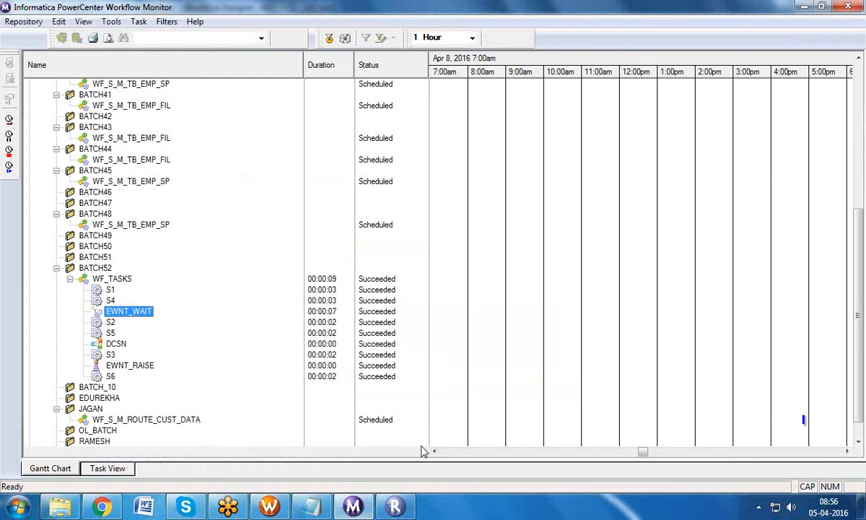
left_click(173, 280)
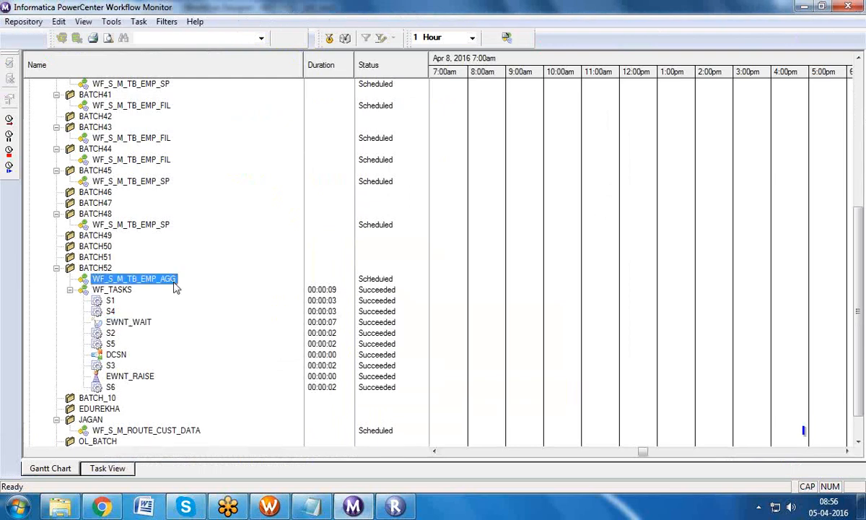
right_click(175, 287)
left_click(231, 273)
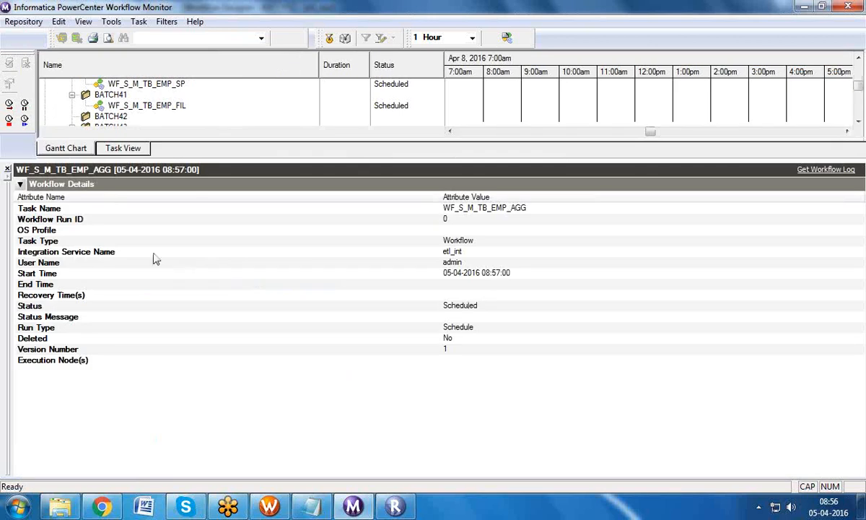
left_click(7, 169)
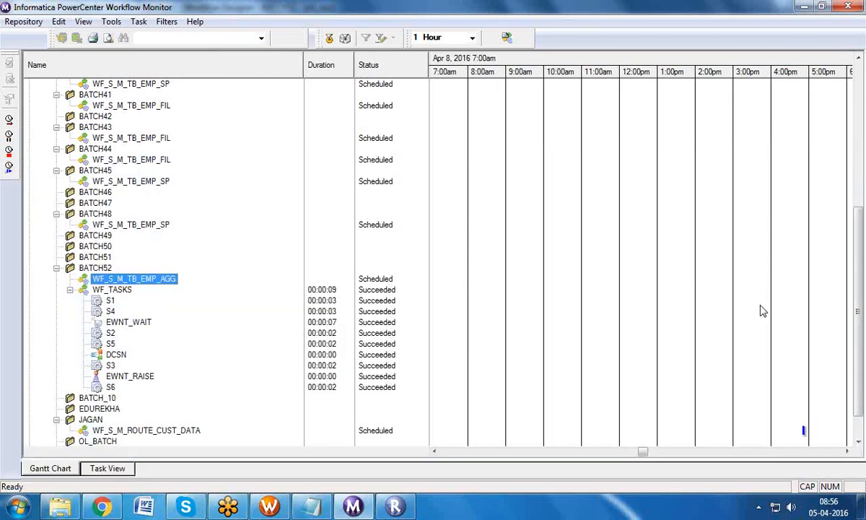
scroll(808, 278, "down", 1)
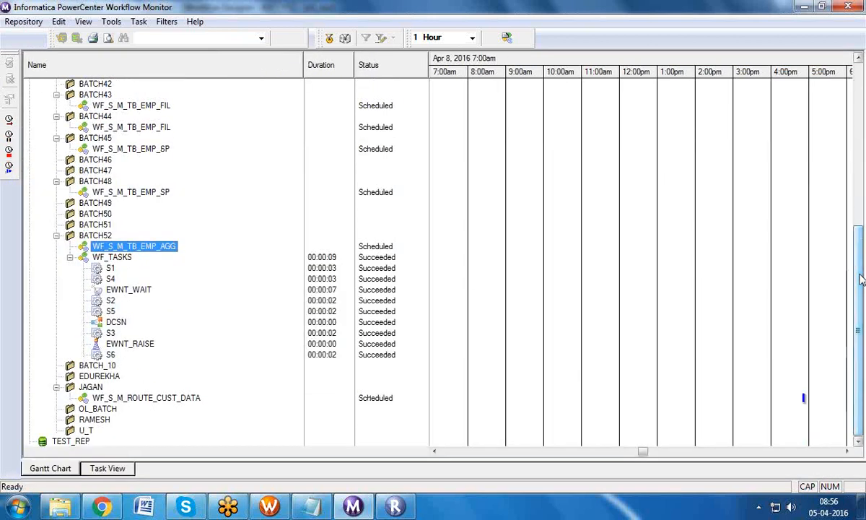